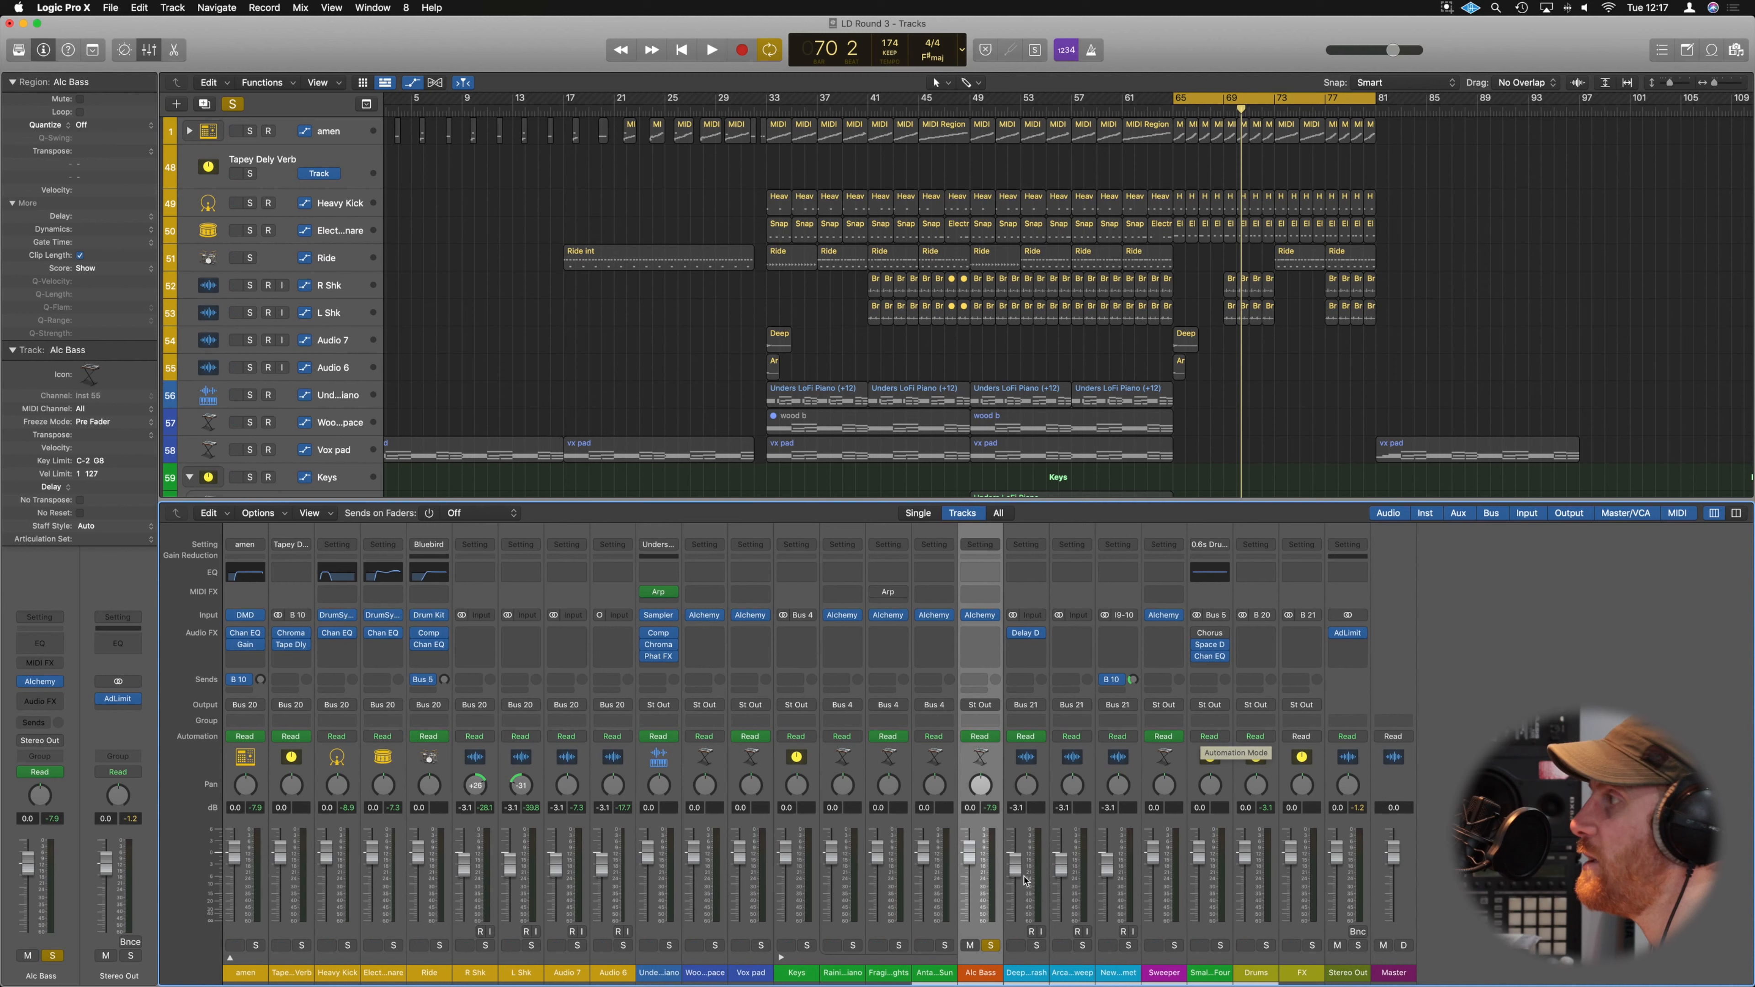
Listen to the soloed Alc Bass track within the cycle range, starting at bar 65.
{"action": "scroll", "coordinate": [1272, 423], "scroll_direction": "down", "scroll_amount": 8}
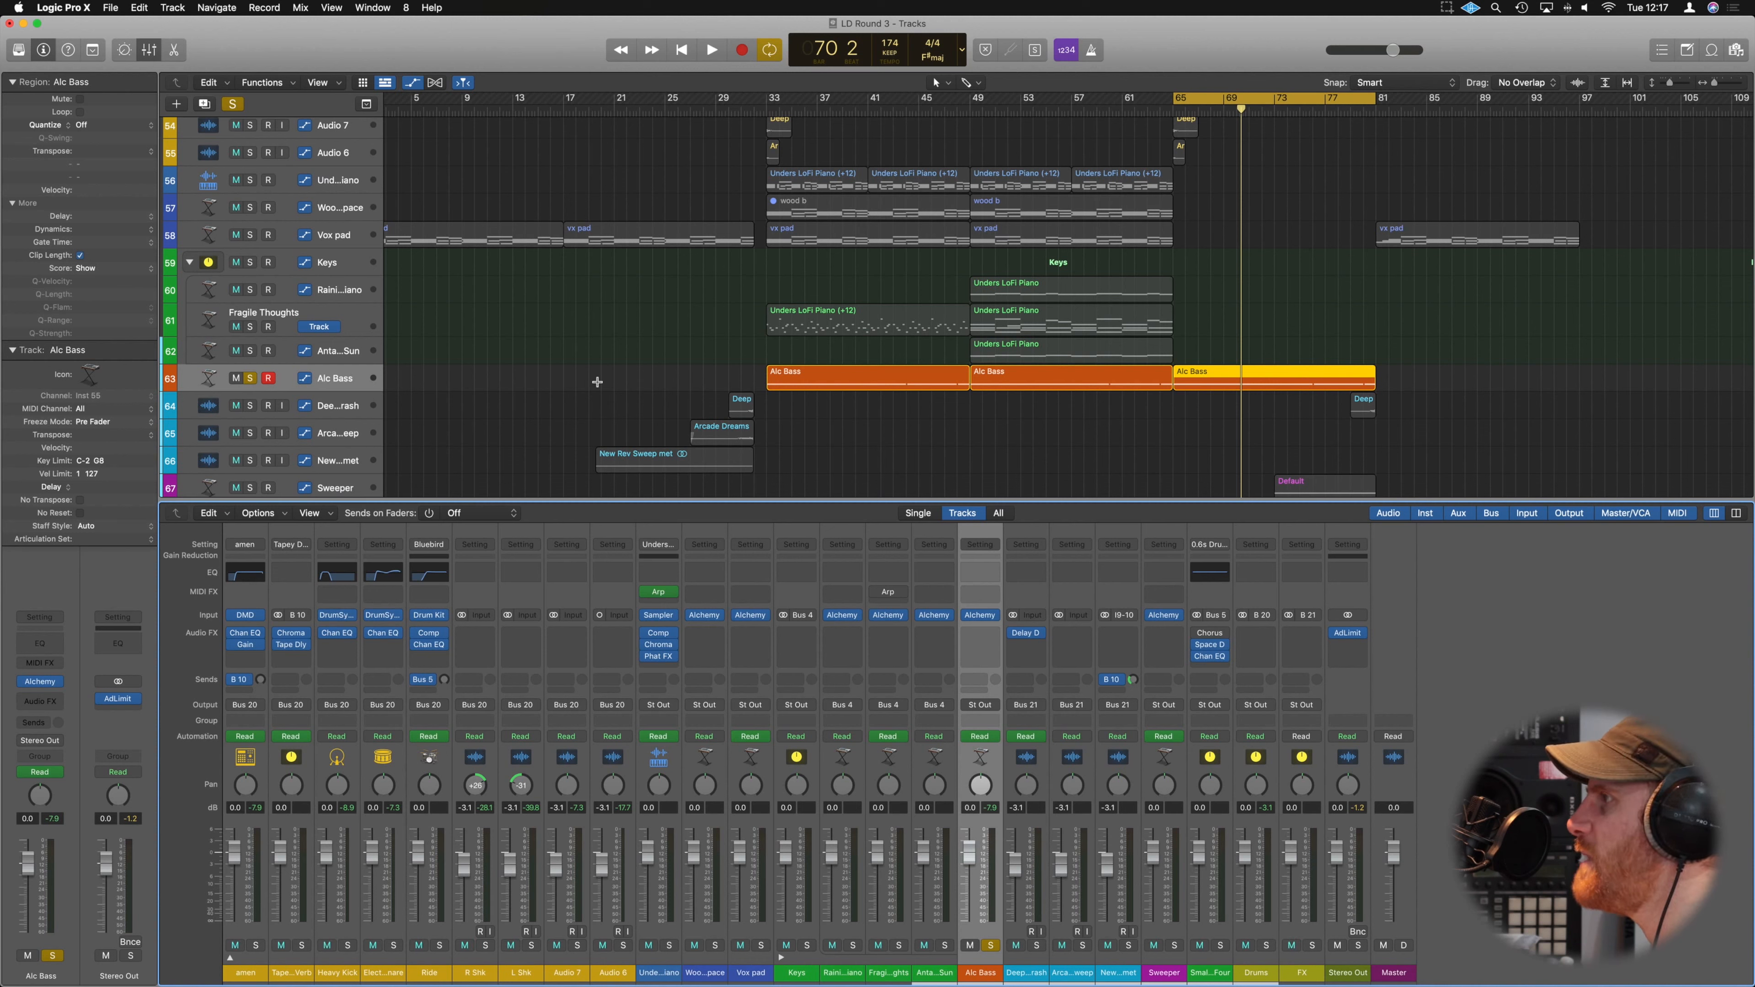
{"action": "key", "text": "space"}
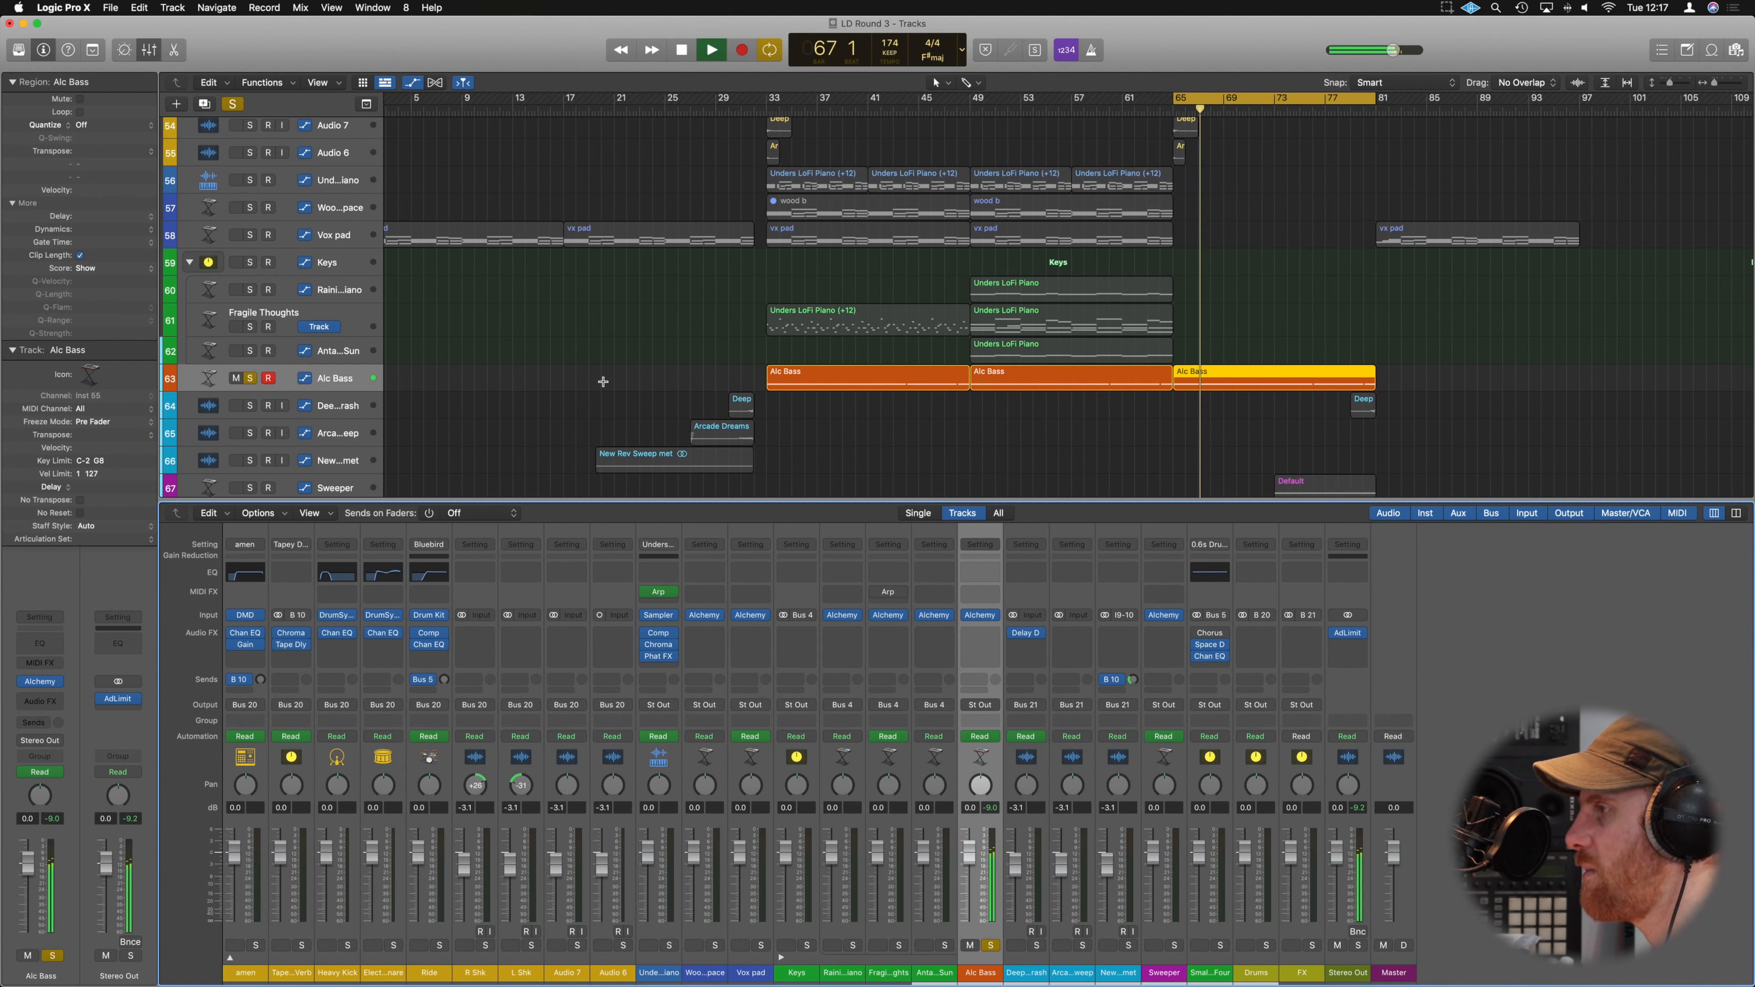
{"action": "key", "text": "space"}
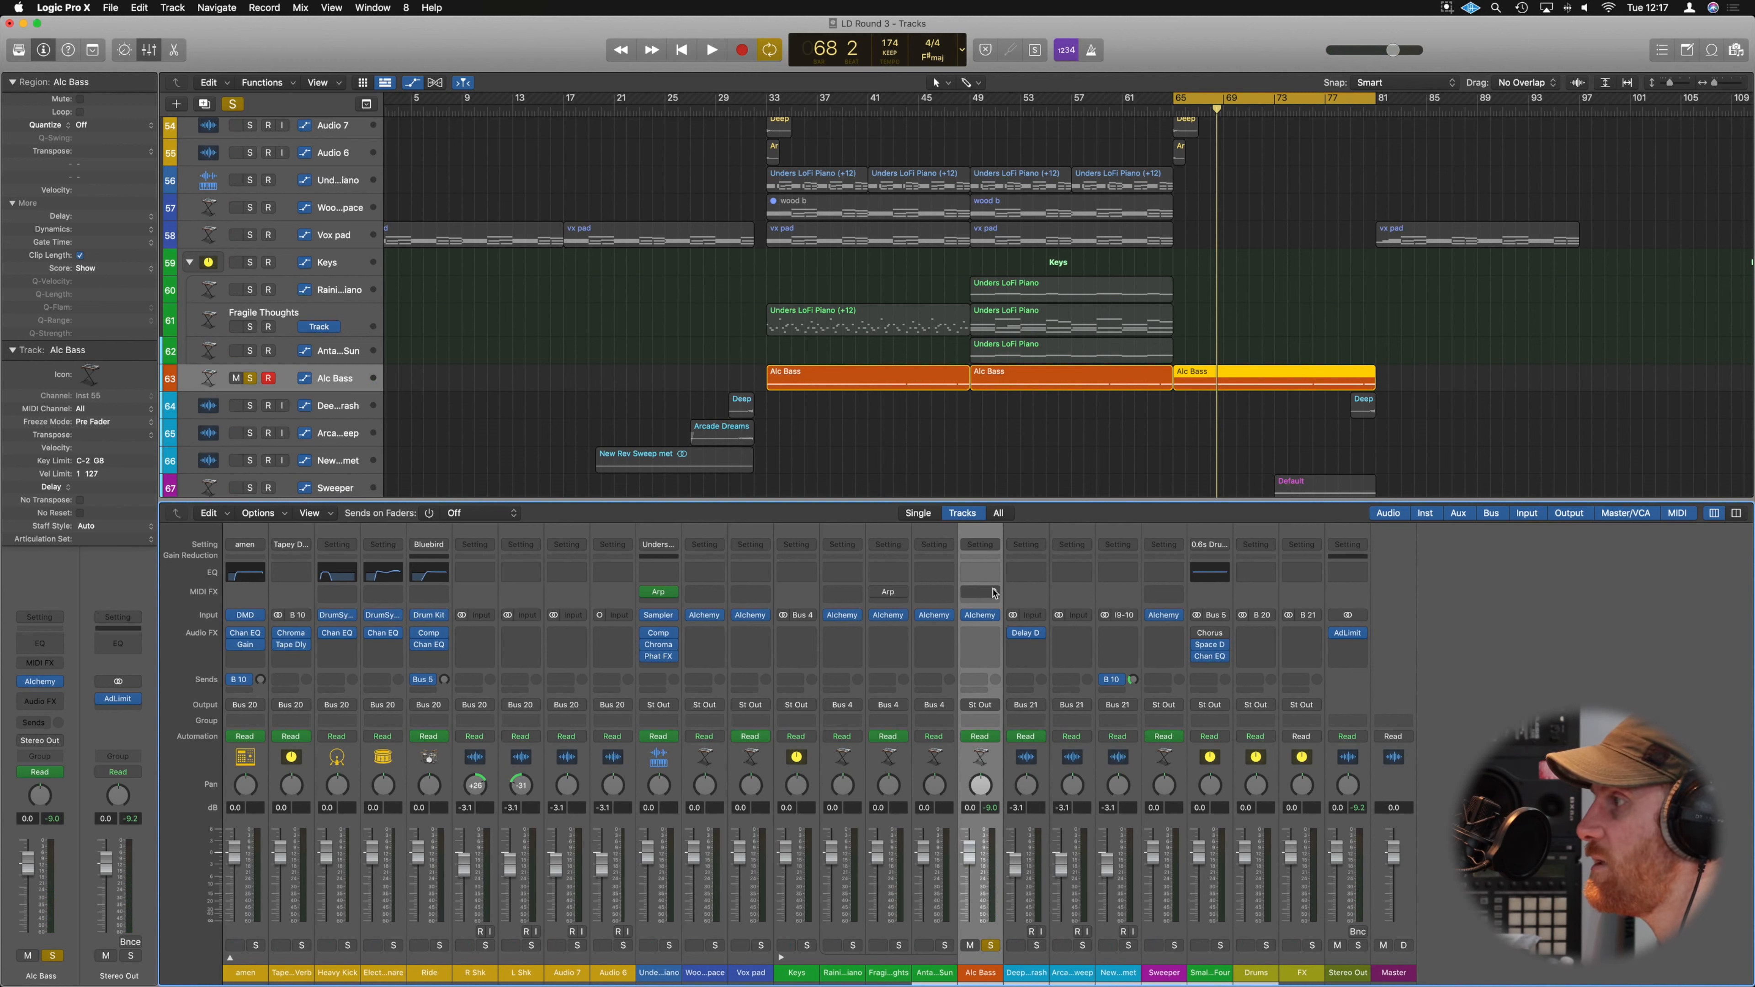
Add a Channel EQ and a Compressor to the Alc Bass channel strip and close the EQ window.
{"action": "left_click", "coordinate": [982, 566]}
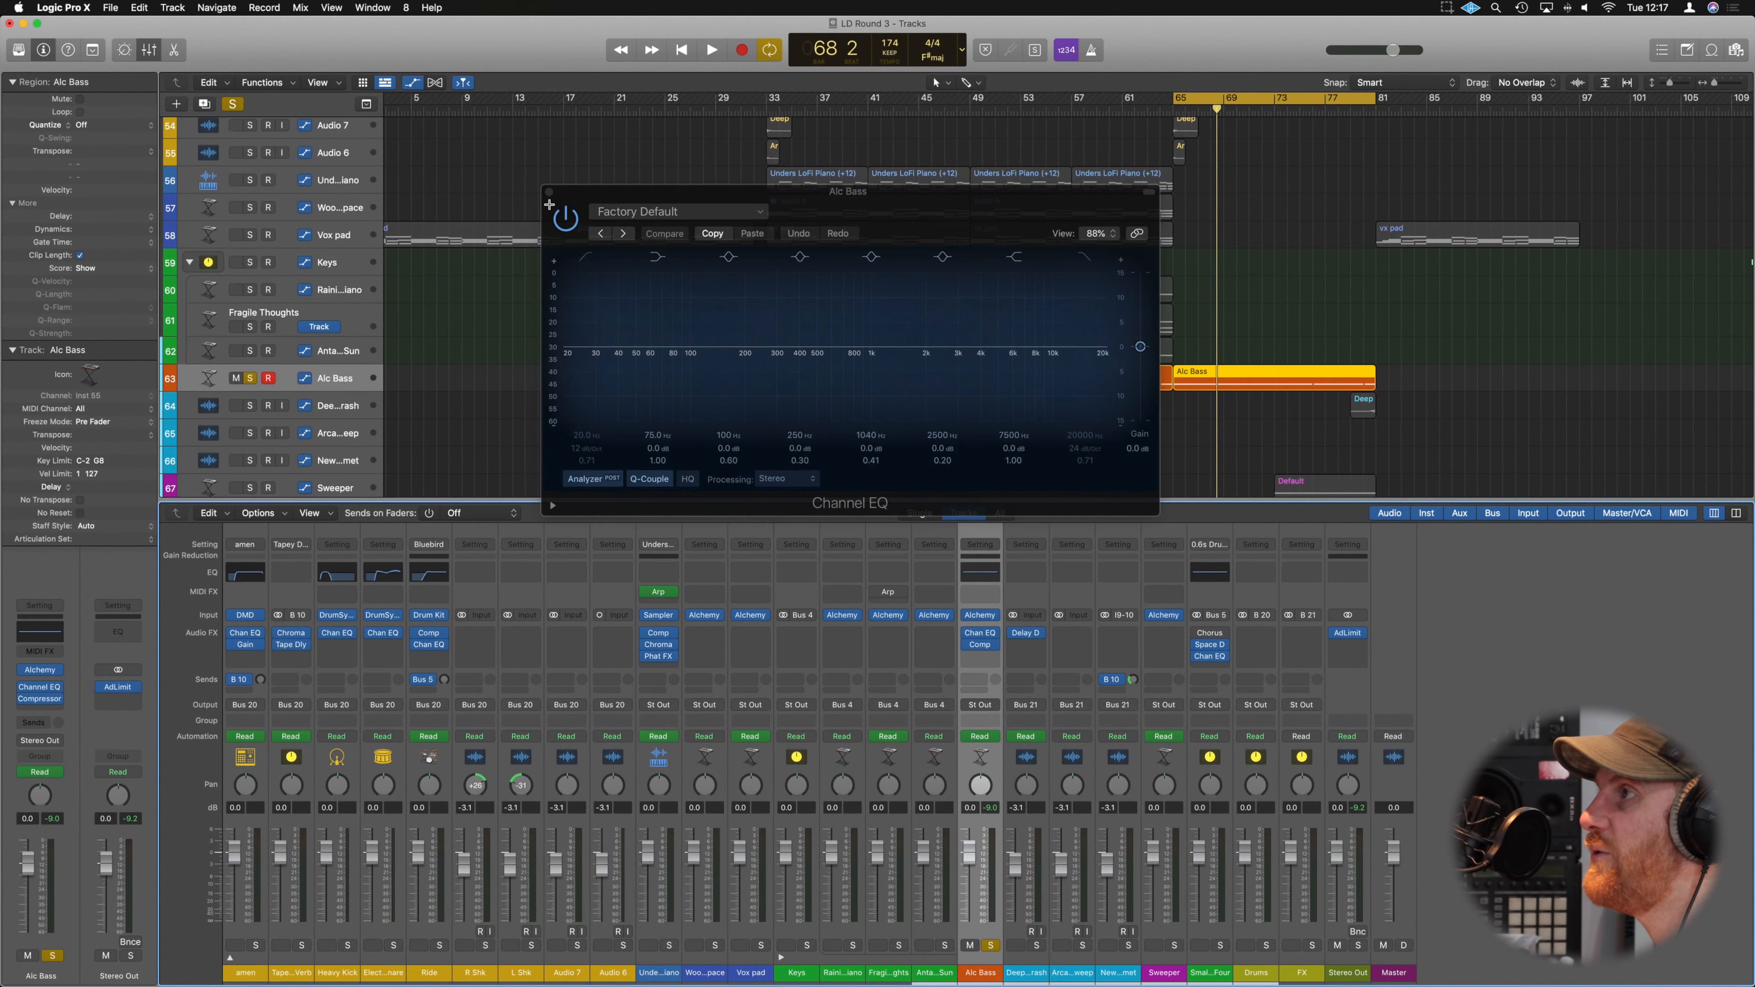
{"action": "left_click", "coordinate": [549, 192]}
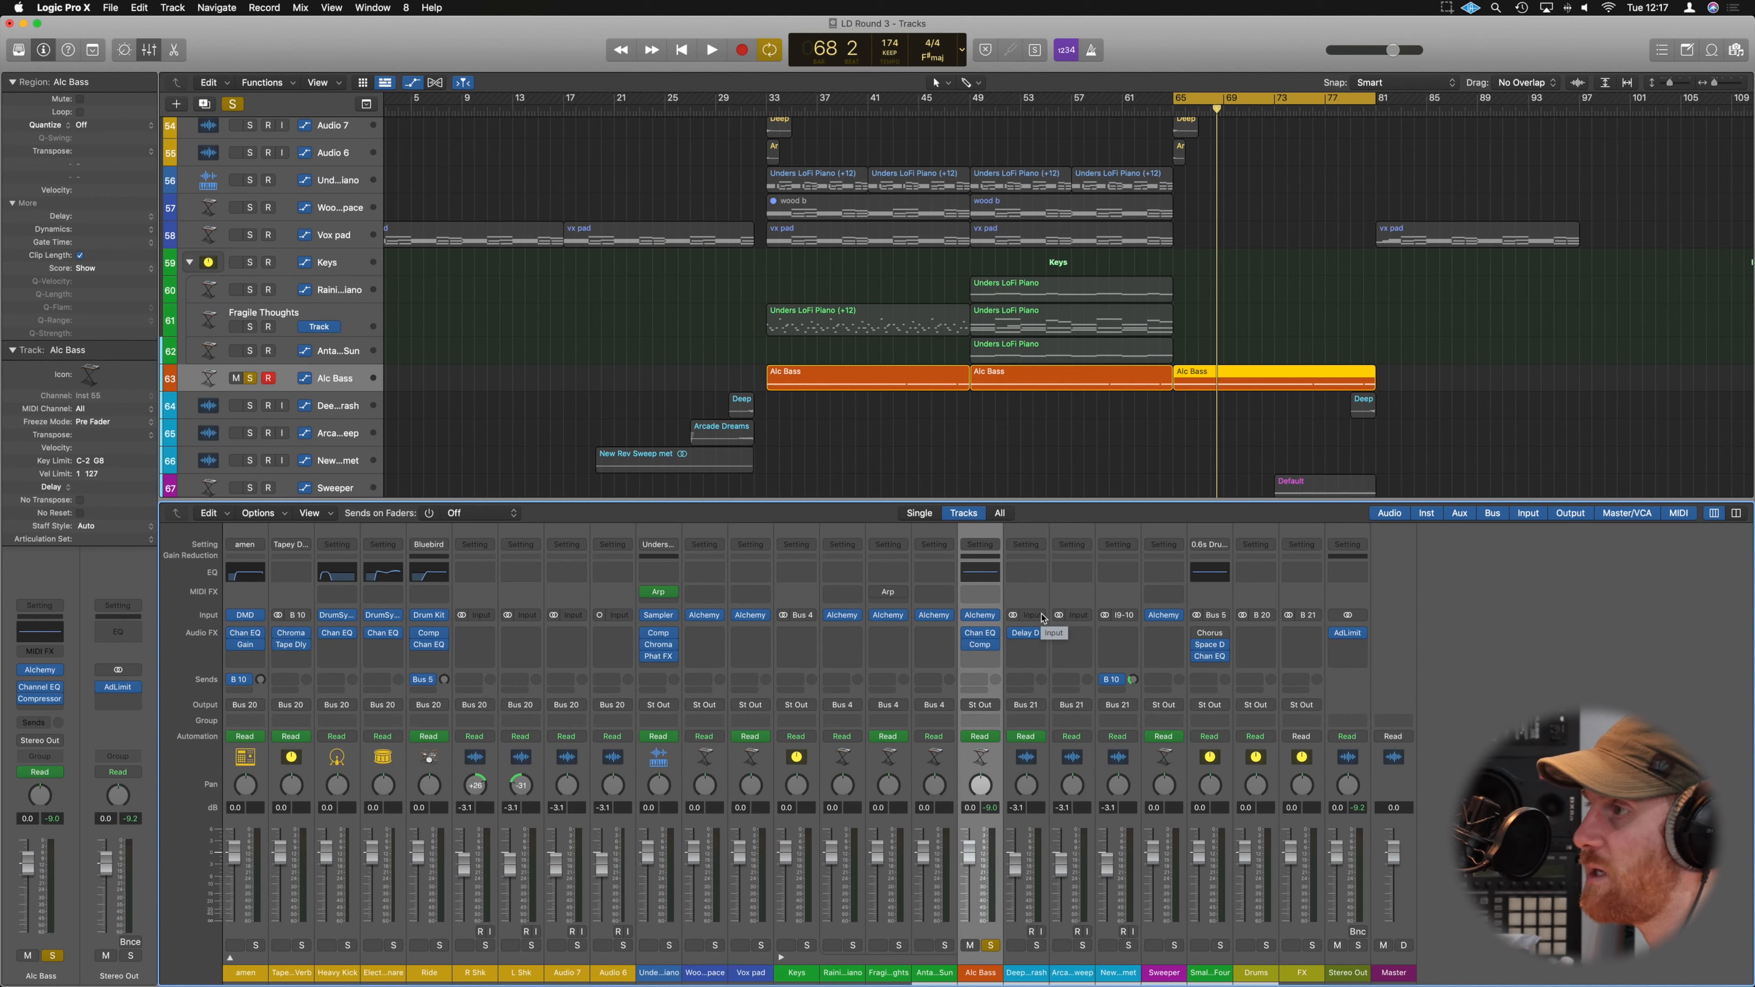
Create a send from the Alc Bass channel to the unused Bus 8.
{"action": "left_click", "coordinate": [976, 680]}
{"action": "mouse_move", "coordinate": [1002, 699]}
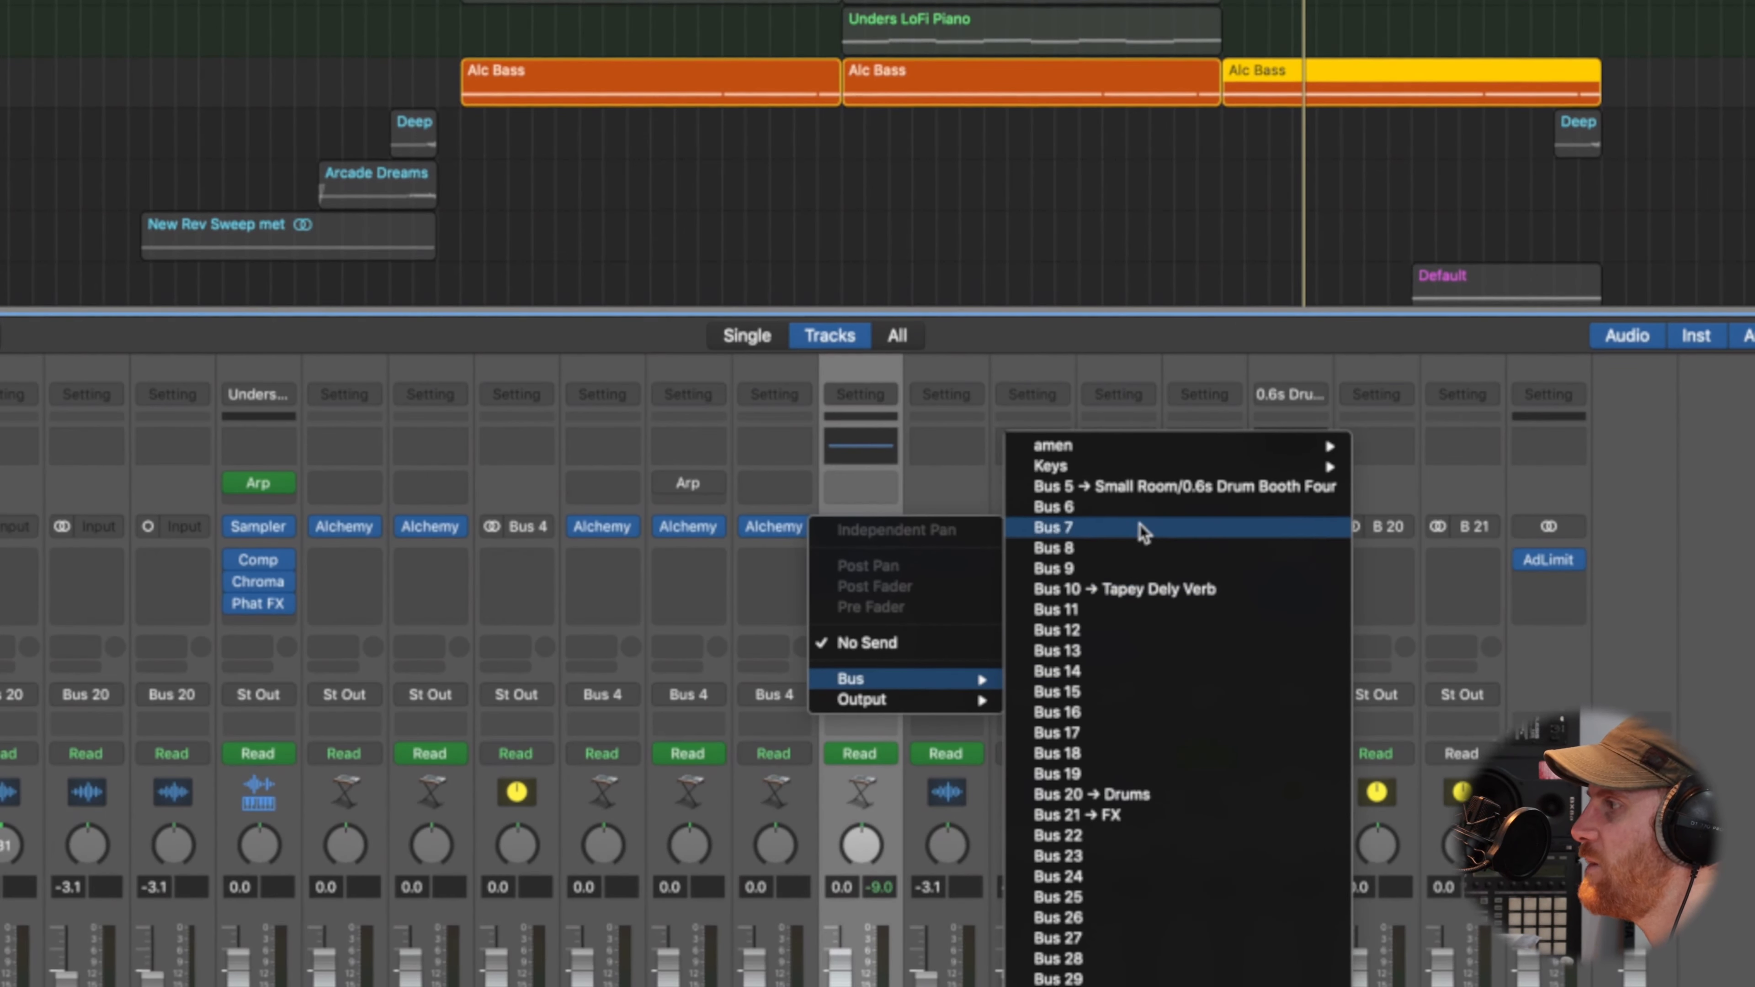
{"action": "left_click", "coordinate": [1139, 567]}
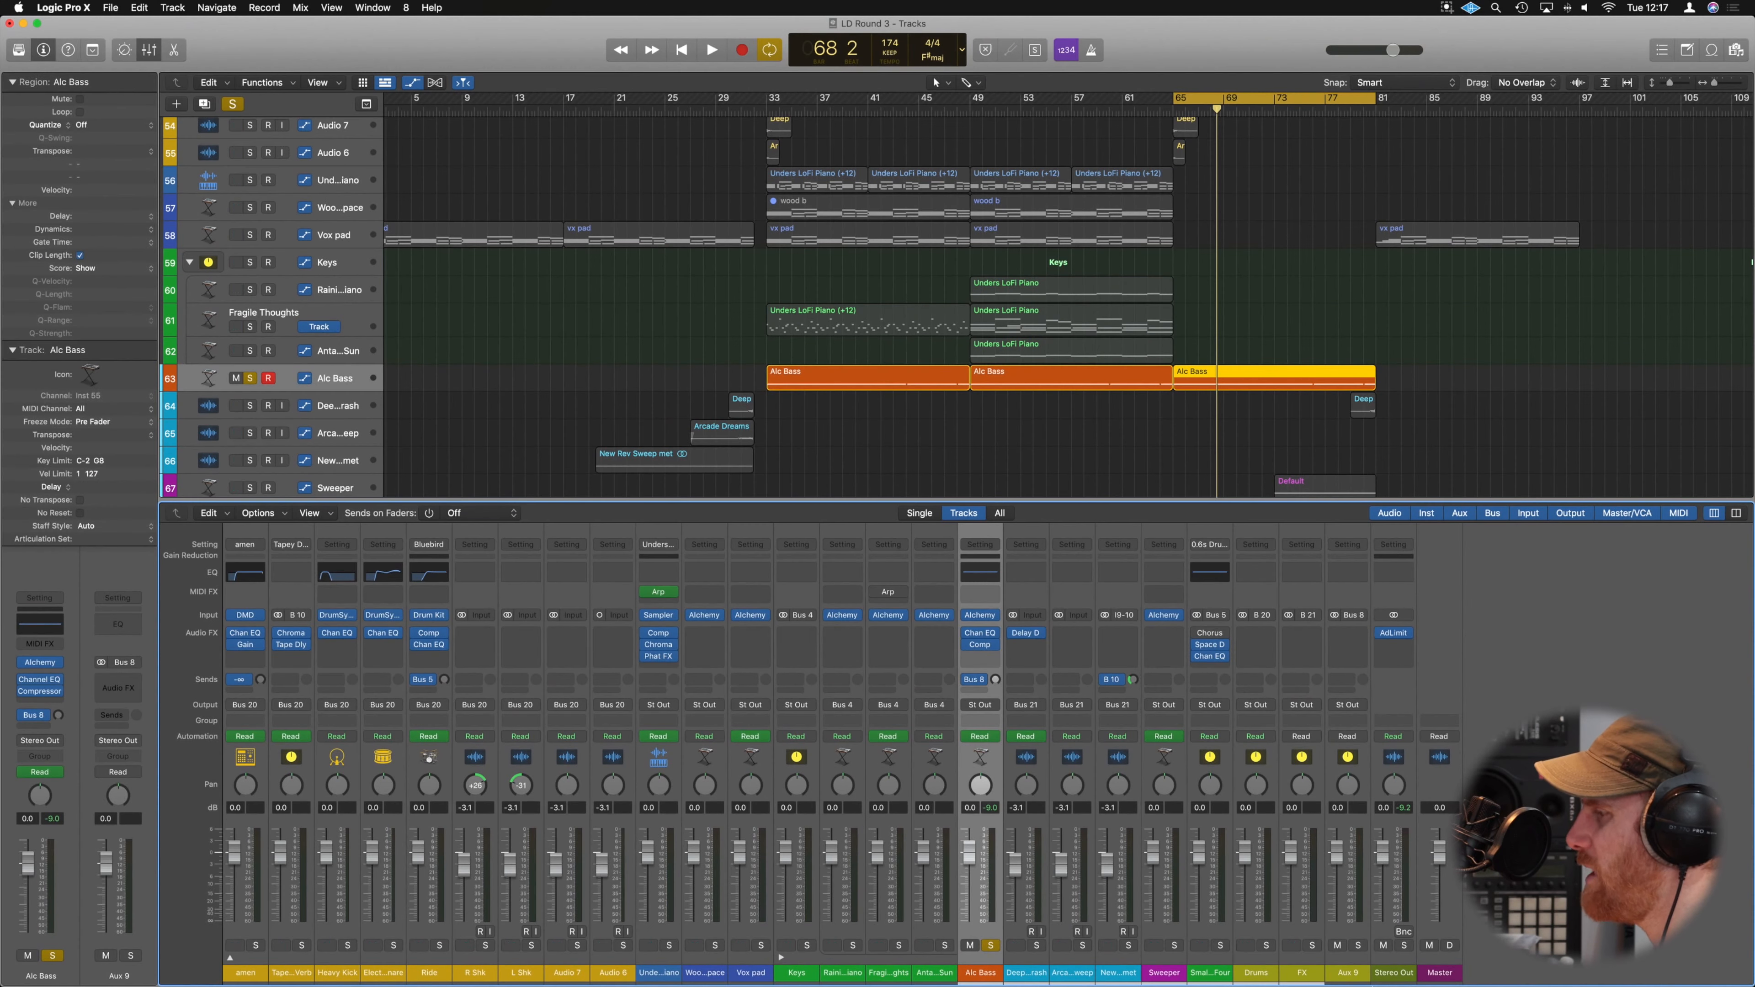
Rename the new aux channel fed by Bus 8 as Dist.
{"action": "left_click", "coordinate": [1349, 973]}
{"action": "double_click", "coordinate": [1348, 973]}
{"action": "type", "text": "Dist"}
{"action": "key", "text": "Return"}
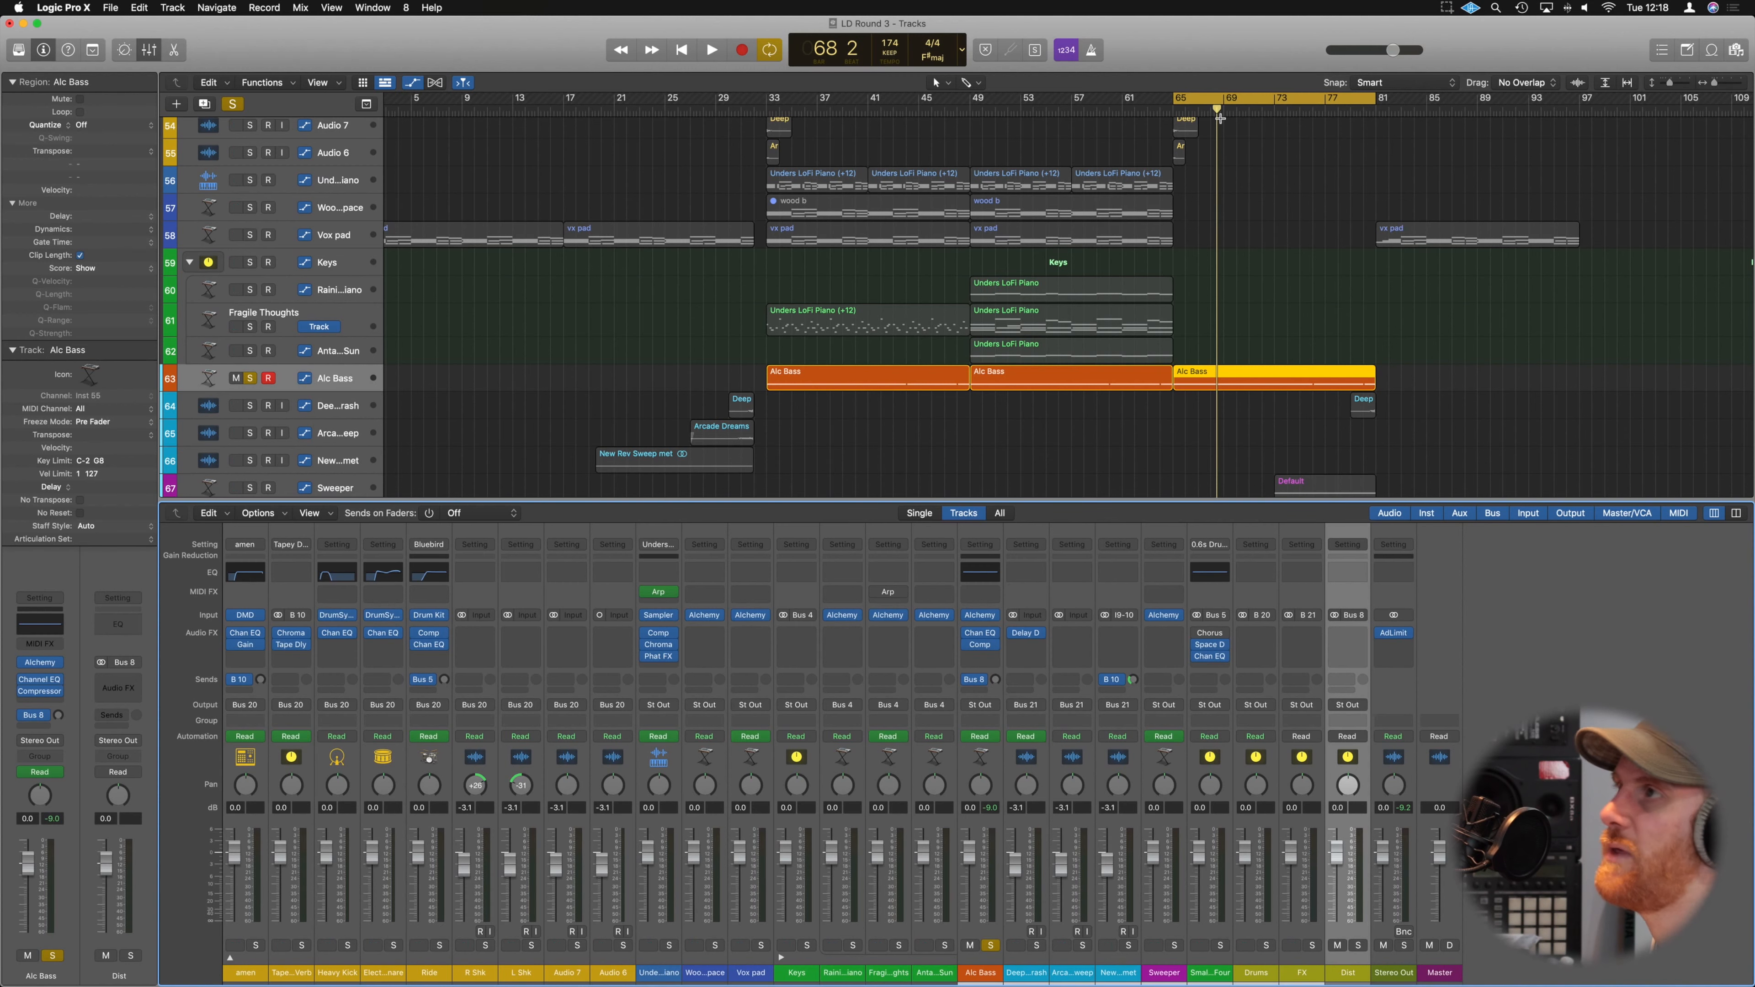
Colour the Dist channel orange to match the Alc Bass channel.
{"action": "left_click", "coordinate": [93, 48]}
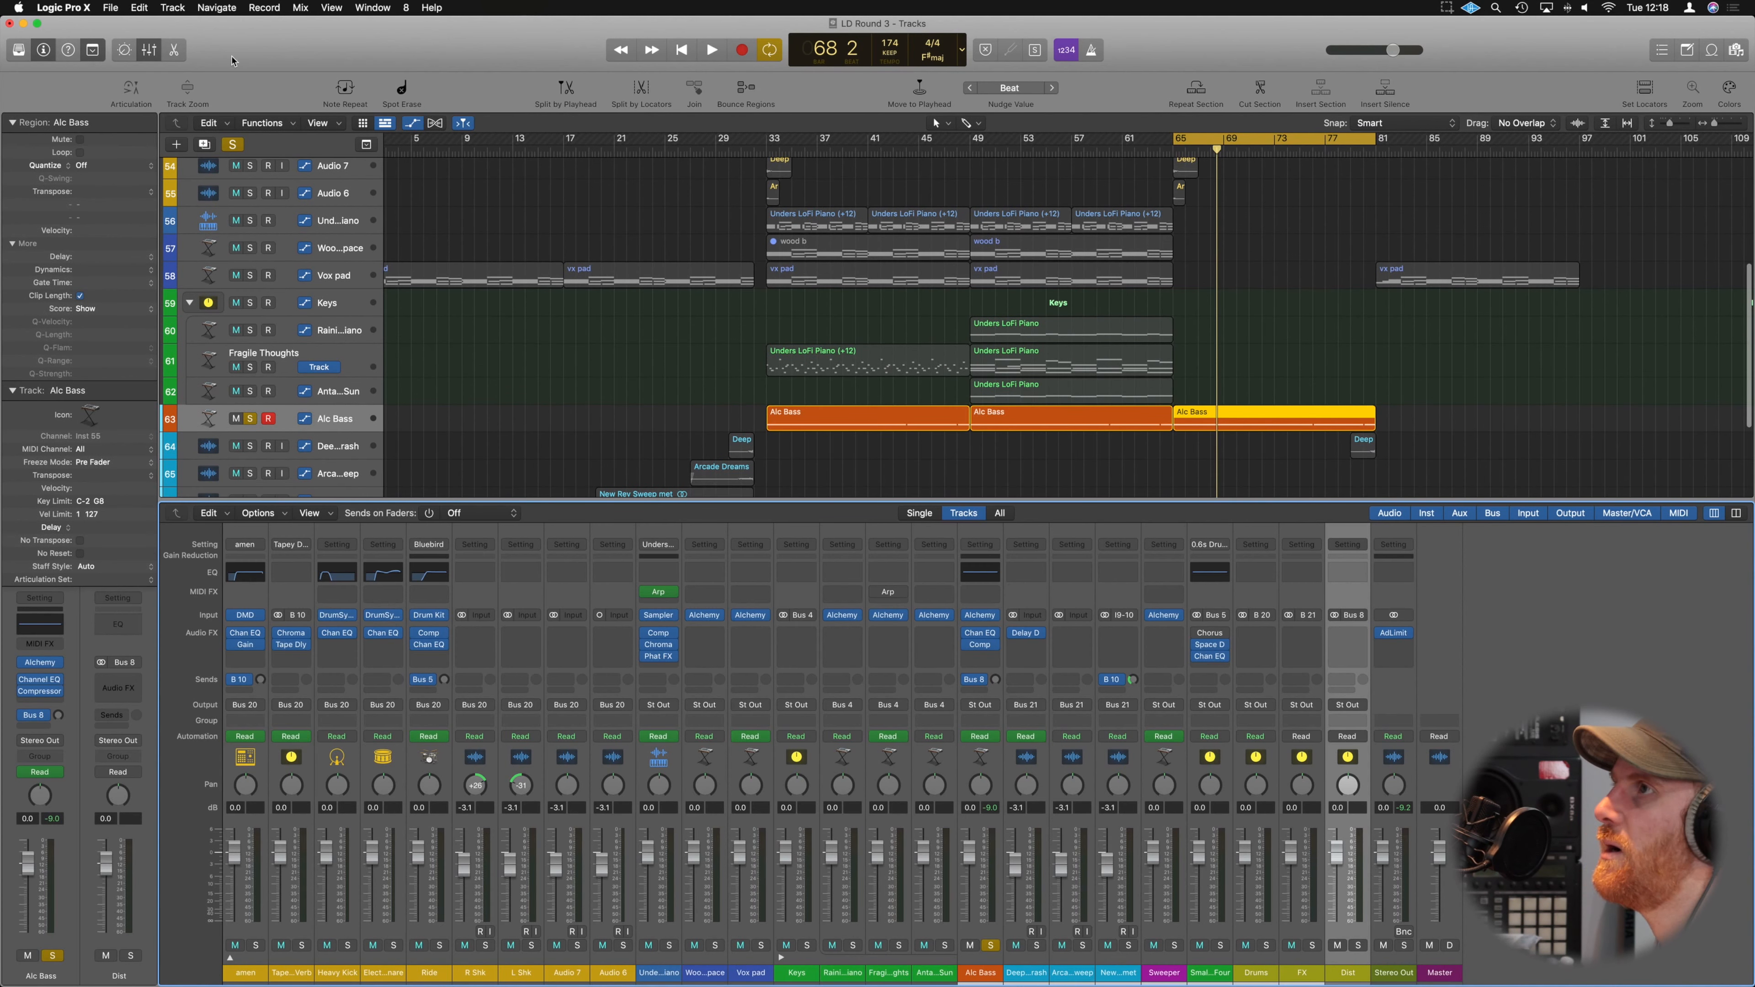
{"action": "left_click", "coordinate": [1730, 88]}
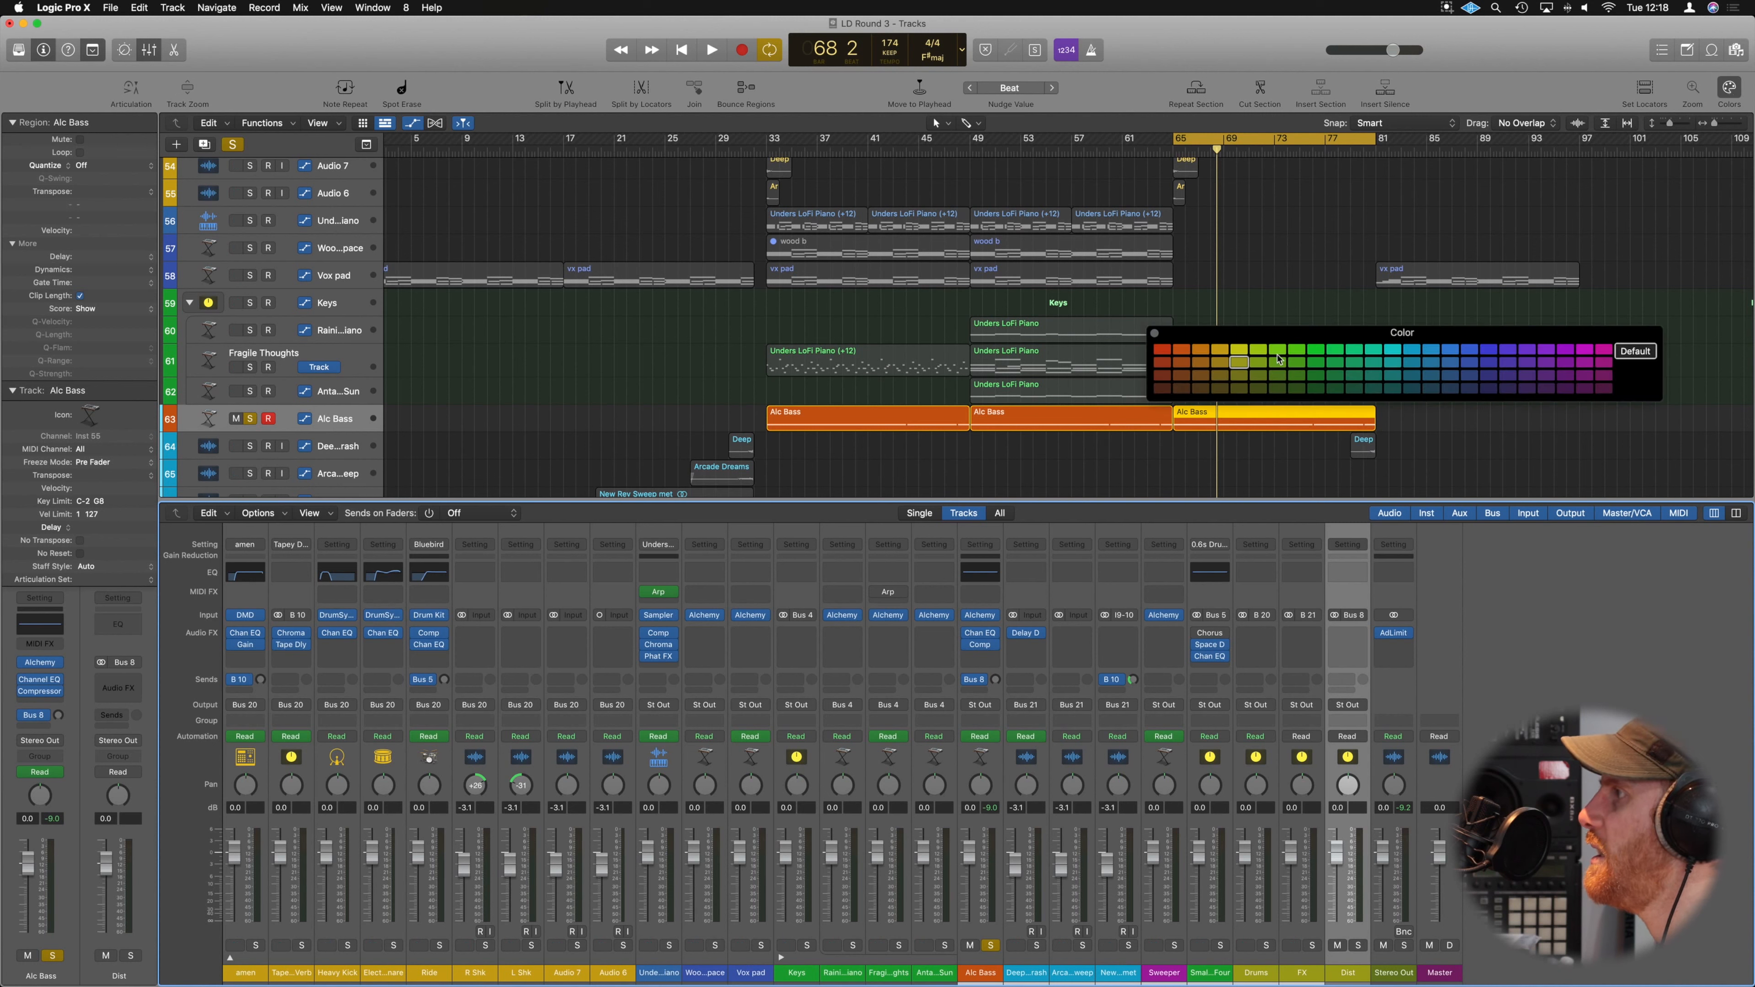
{"action": "left_click", "coordinate": [1203, 351]}
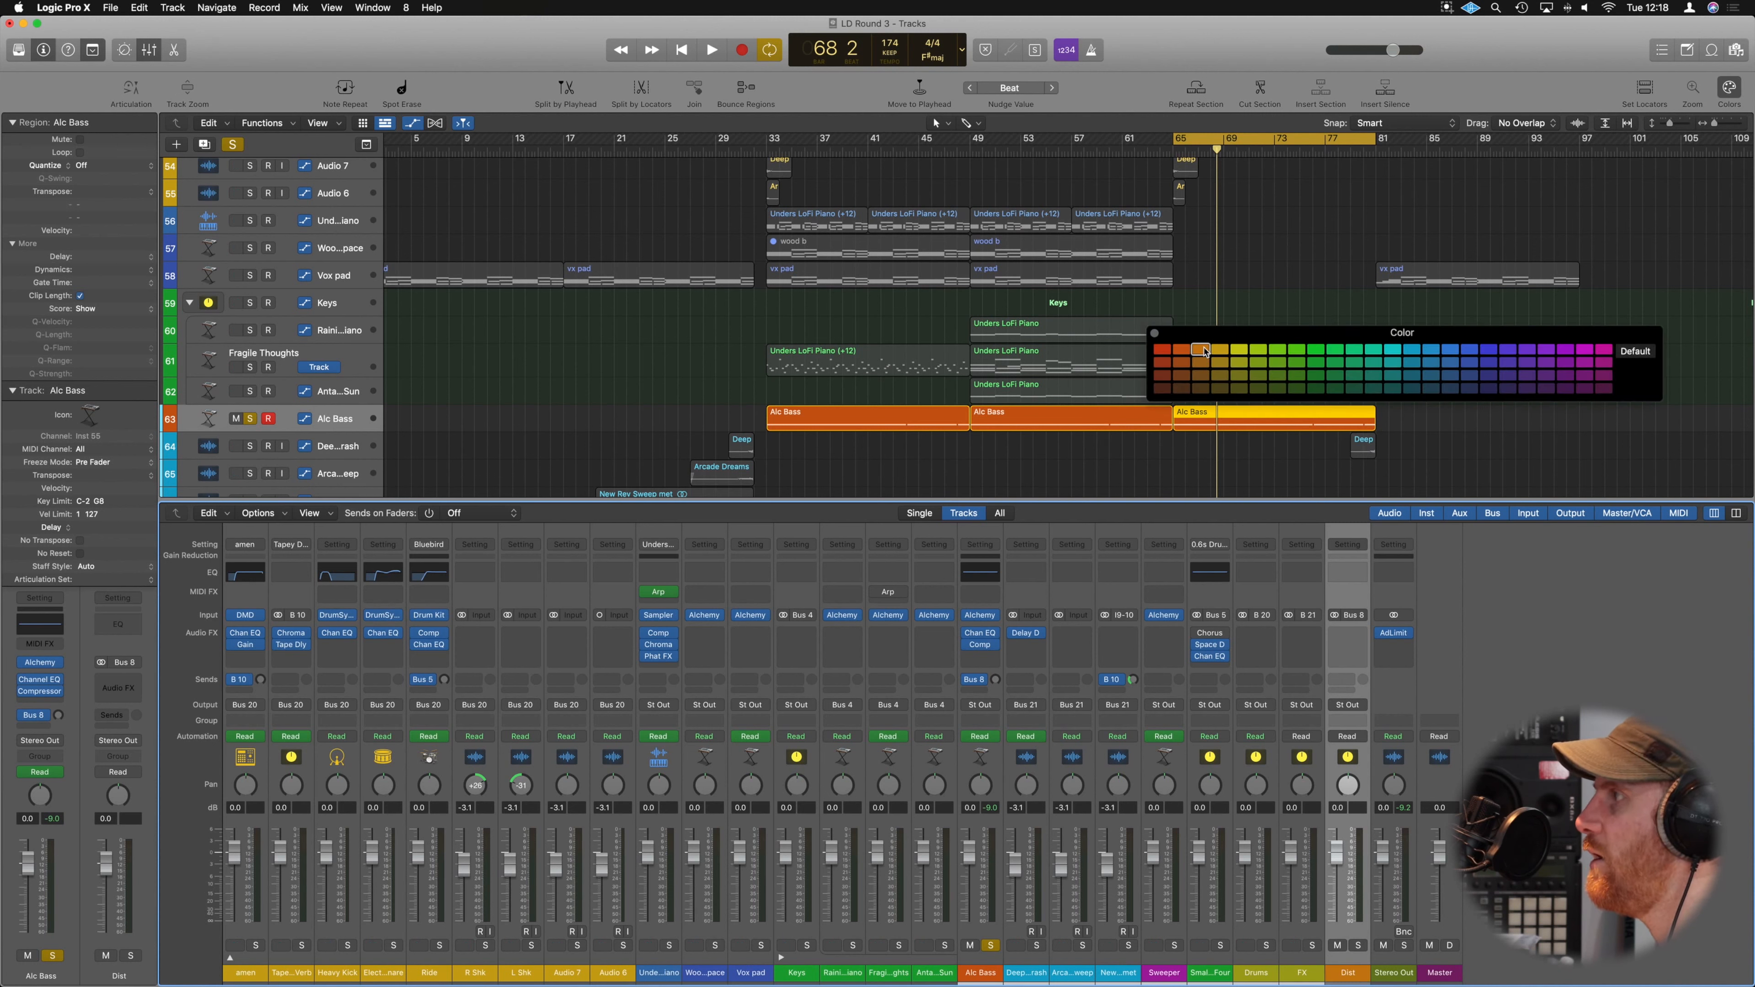
{"action": "left_click", "coordinate": [1183, 350]}
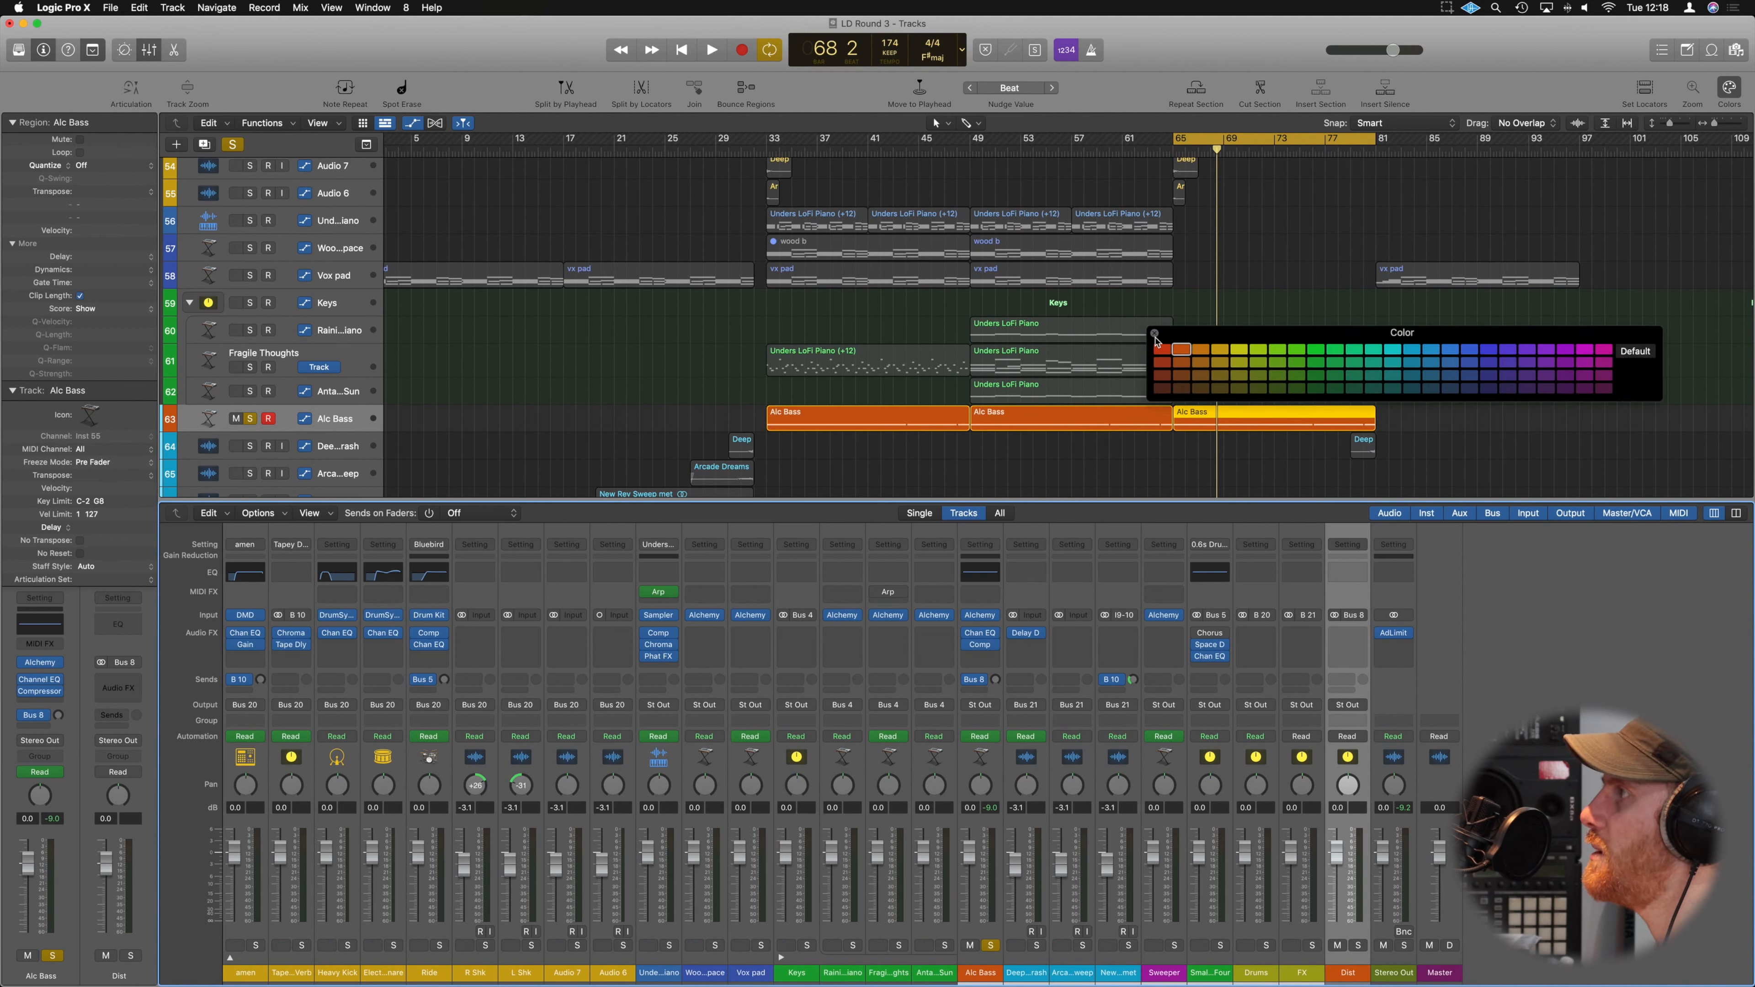
{"action": "left_click", "coordinate": [1154, 334]}
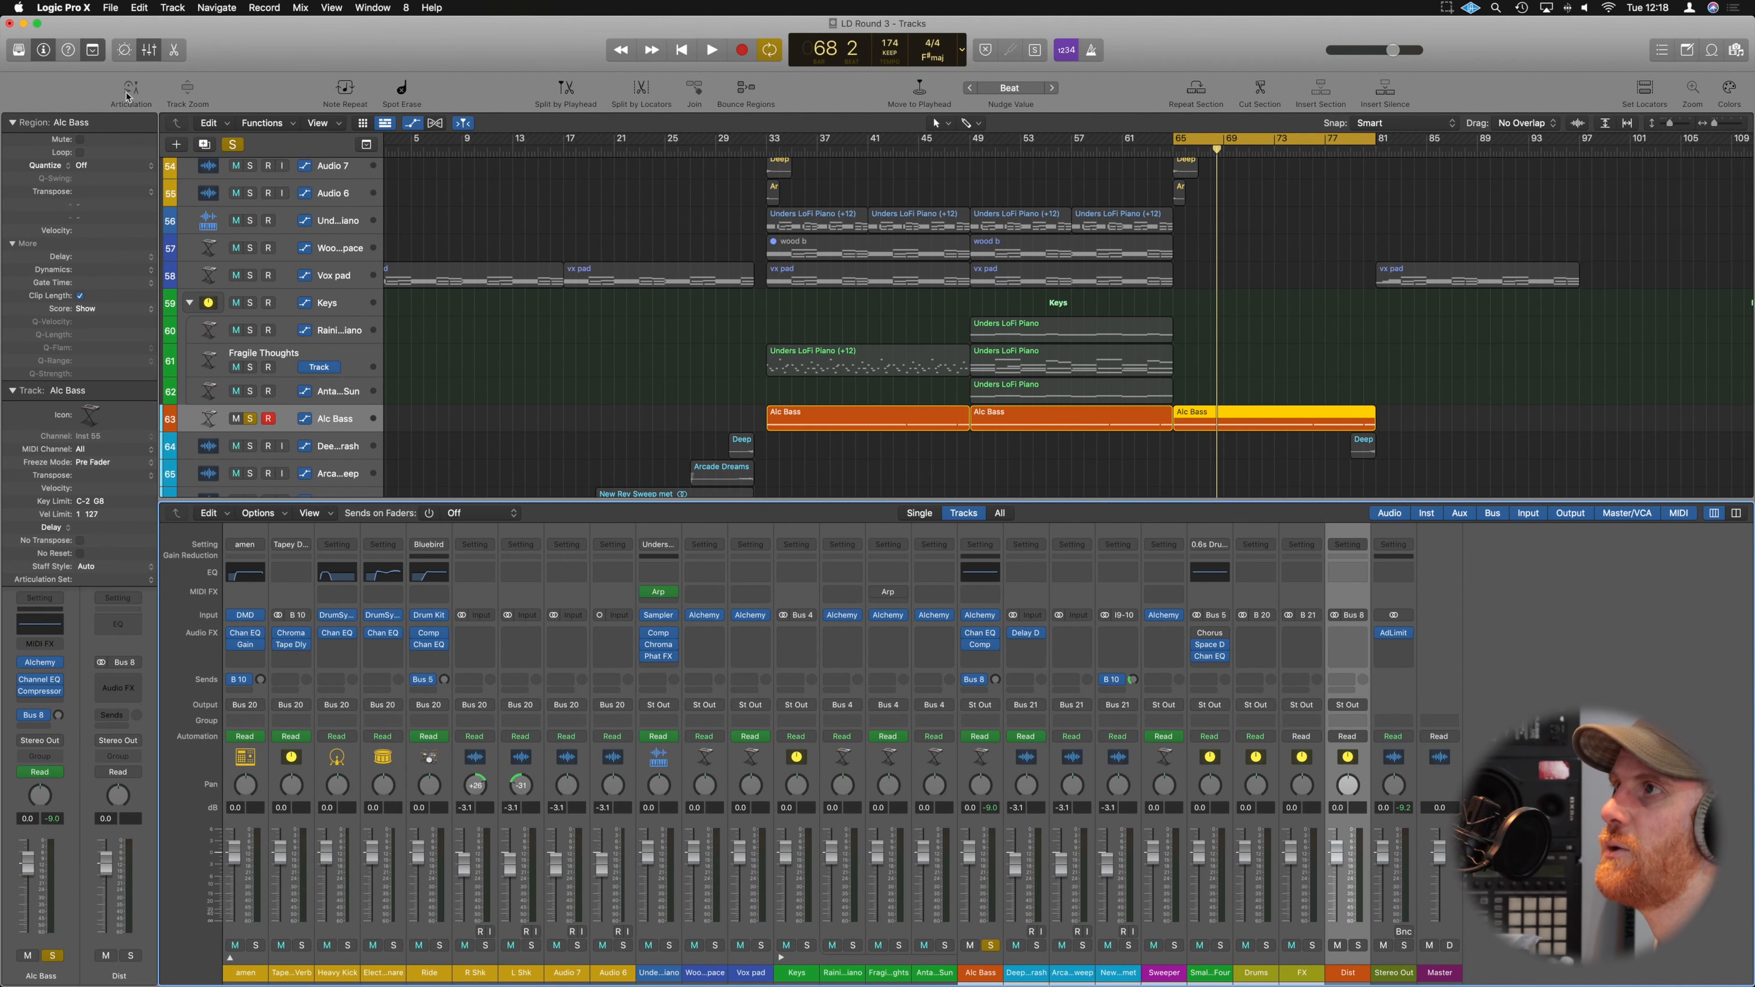
{"action": "key", "text": "ctrl+alt+super+t"}
Bring the Alc Bass send to Bus 8 up to its default level and audition the Dist channel soloed in place of Alc Bass.
{"action": "key", "text": "space"}
{"action": "left_click", "coordinate": [995, 684], "text": "alt"}
{"action": "key", "text": "space"}
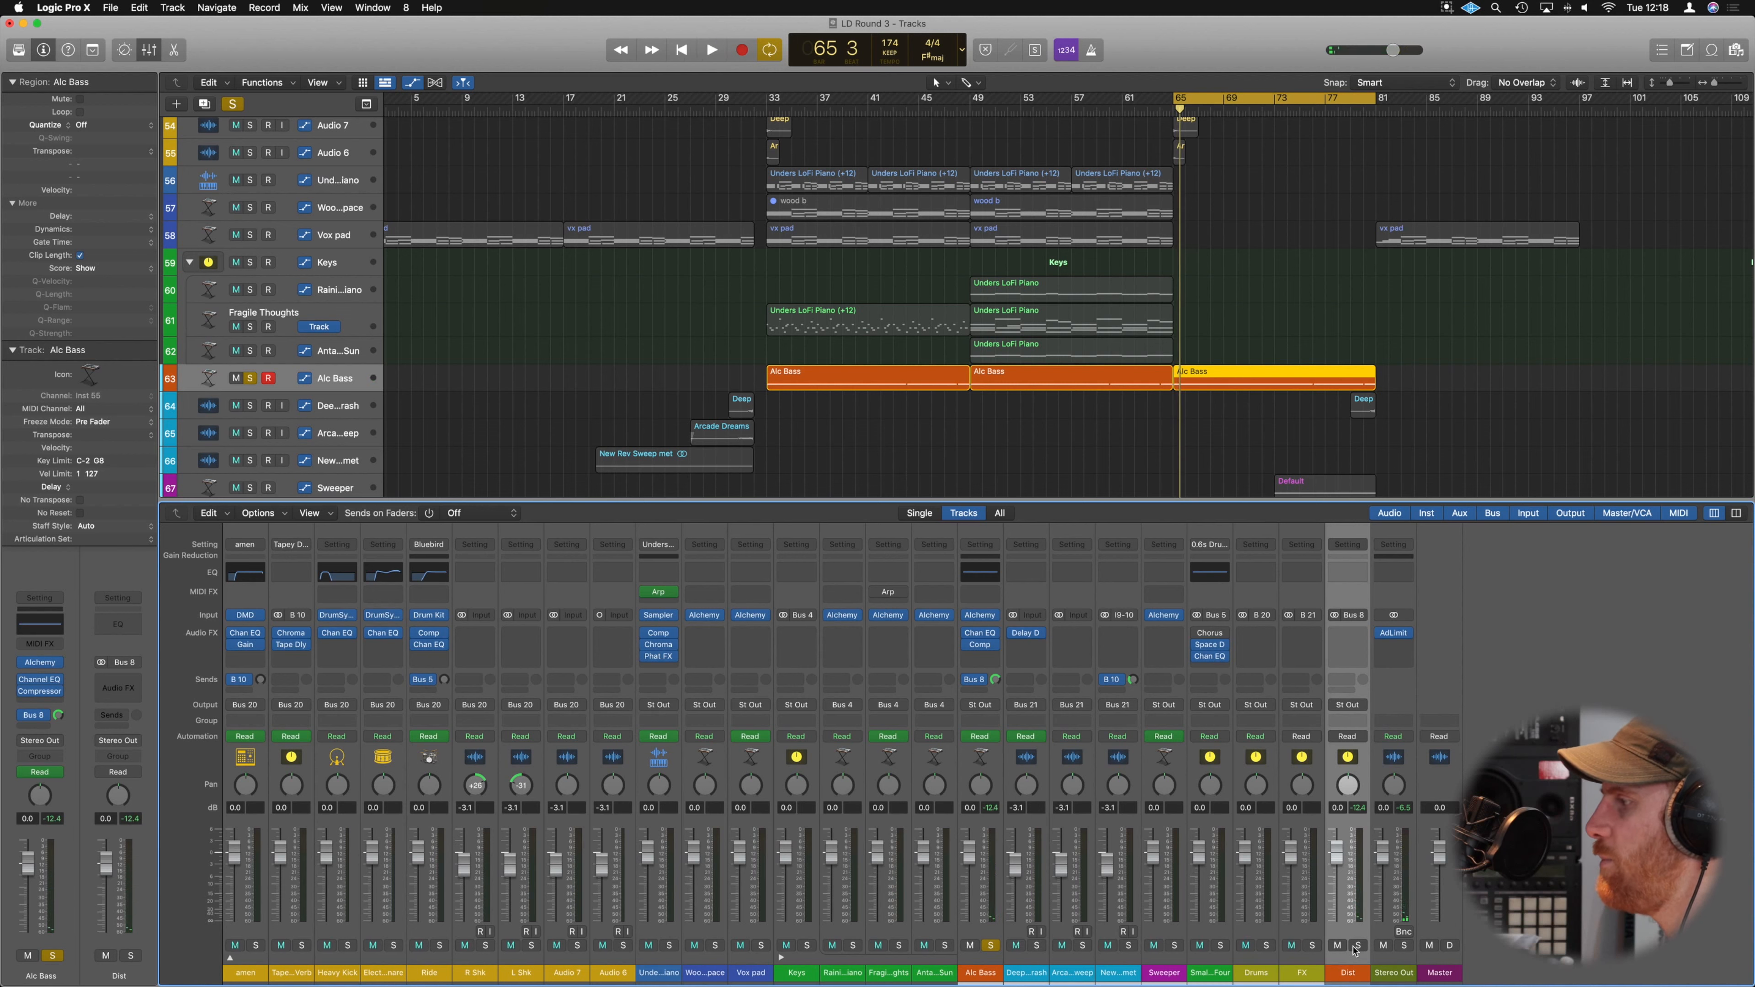
{"action": "key", "text": "space"}
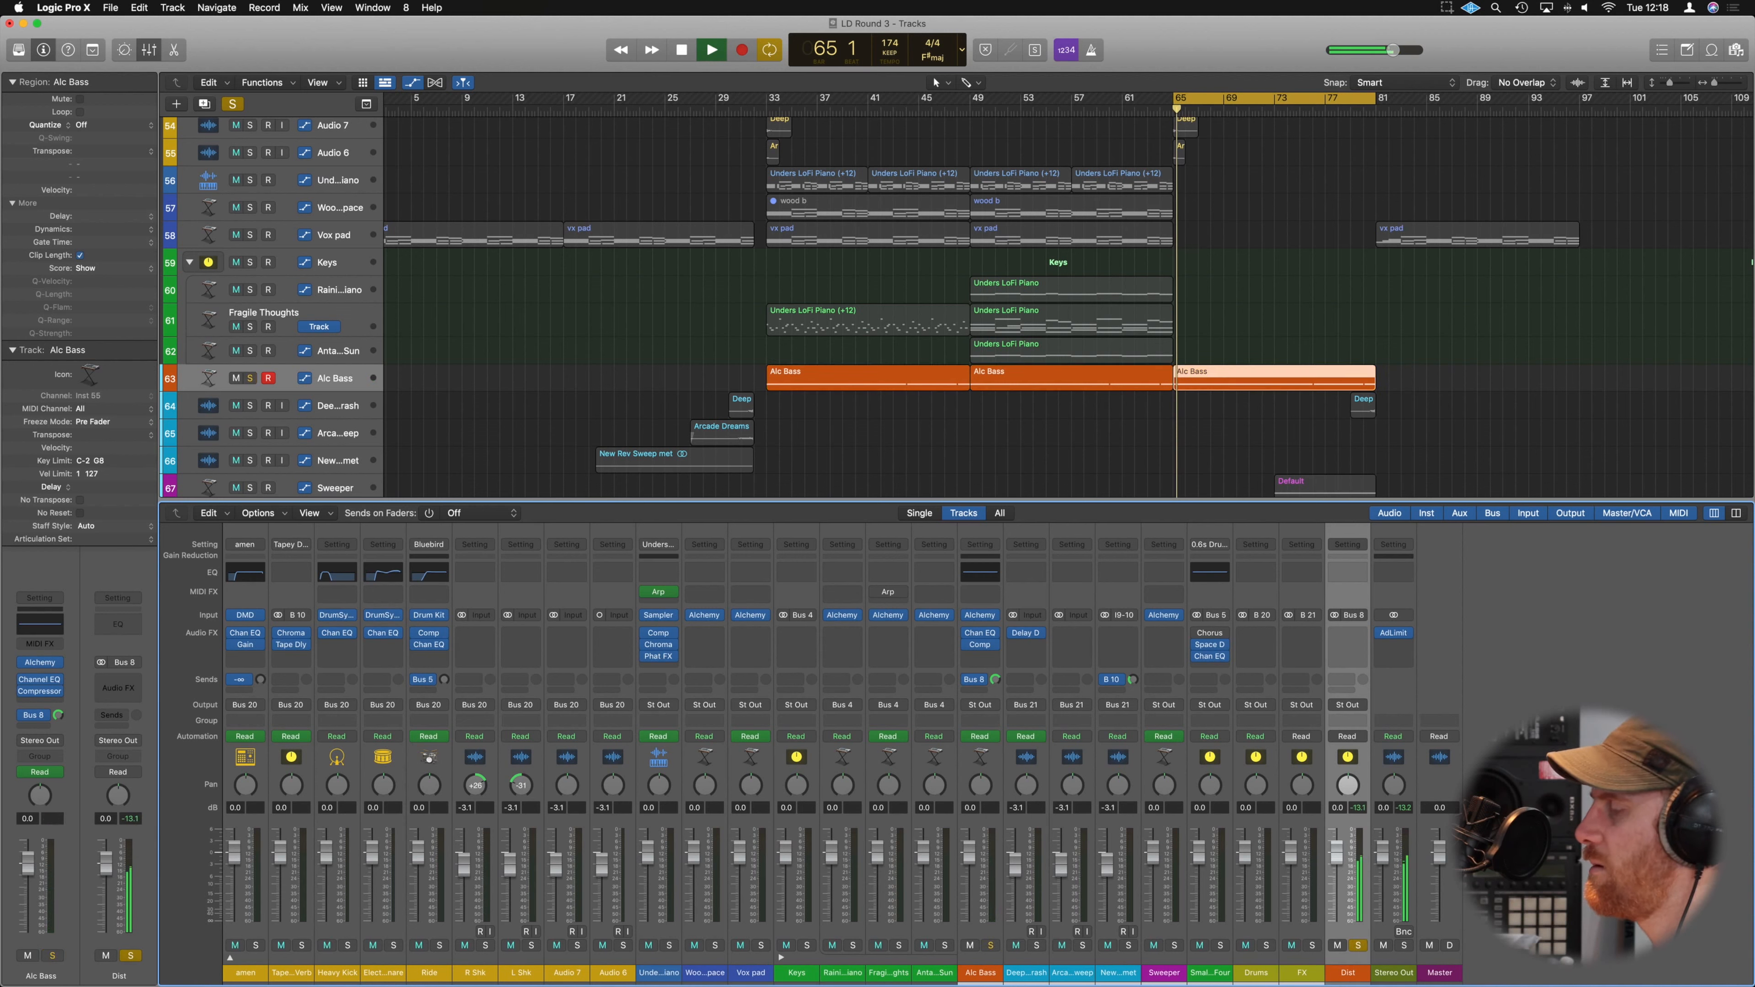
{"action": "key", "text": "space"}
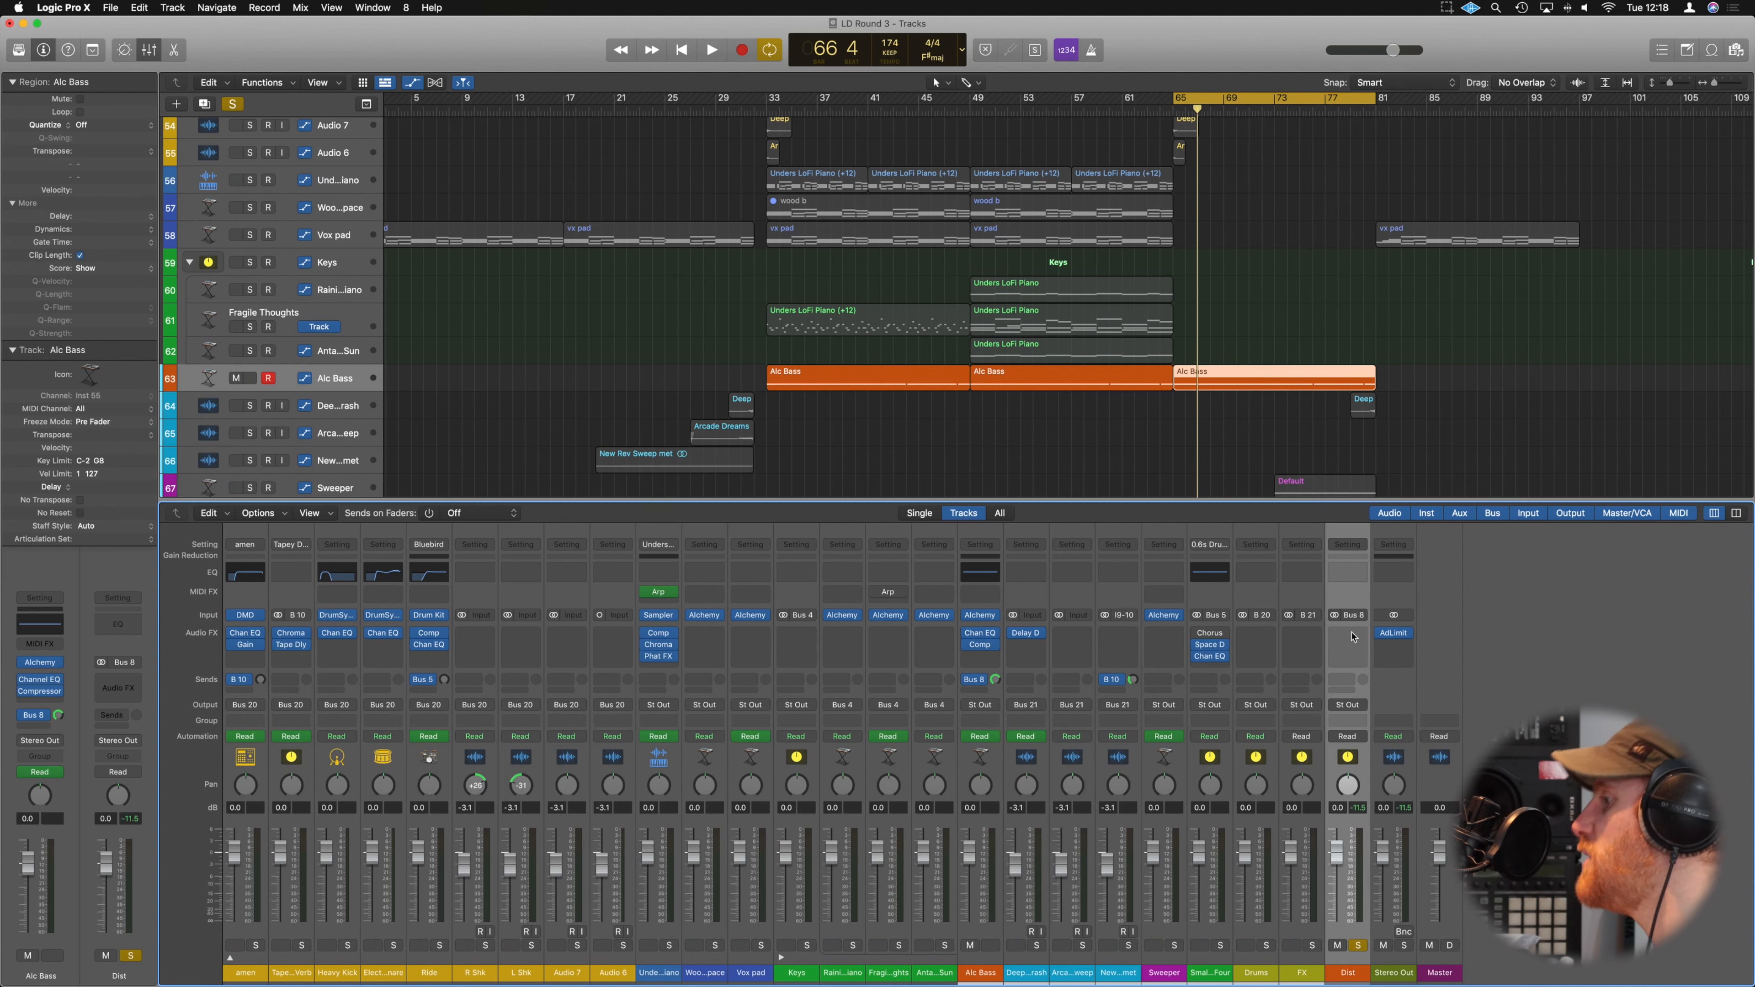
Insert the Multi Effects plug-in Phat FX on the Dist channel and reposition its window.
{"action": "left_click", "coordinate": [1356, 659]}
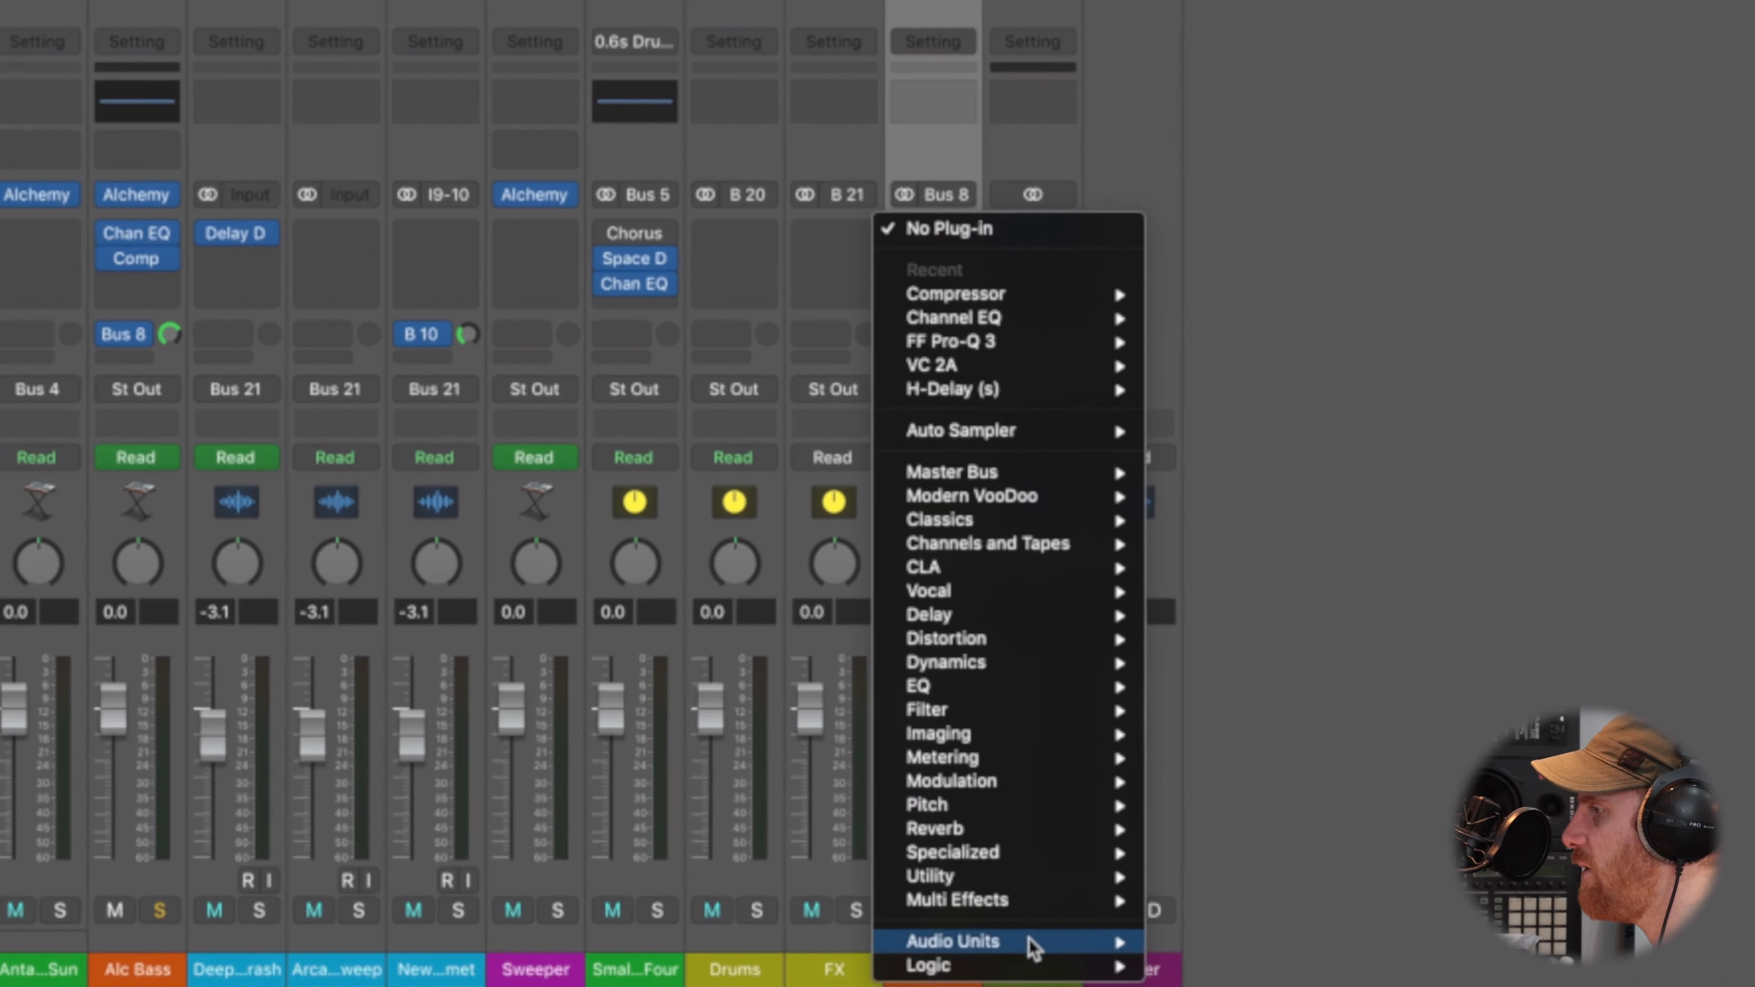
{"action": "mouse_move", "coordinate": [1016, 966]}
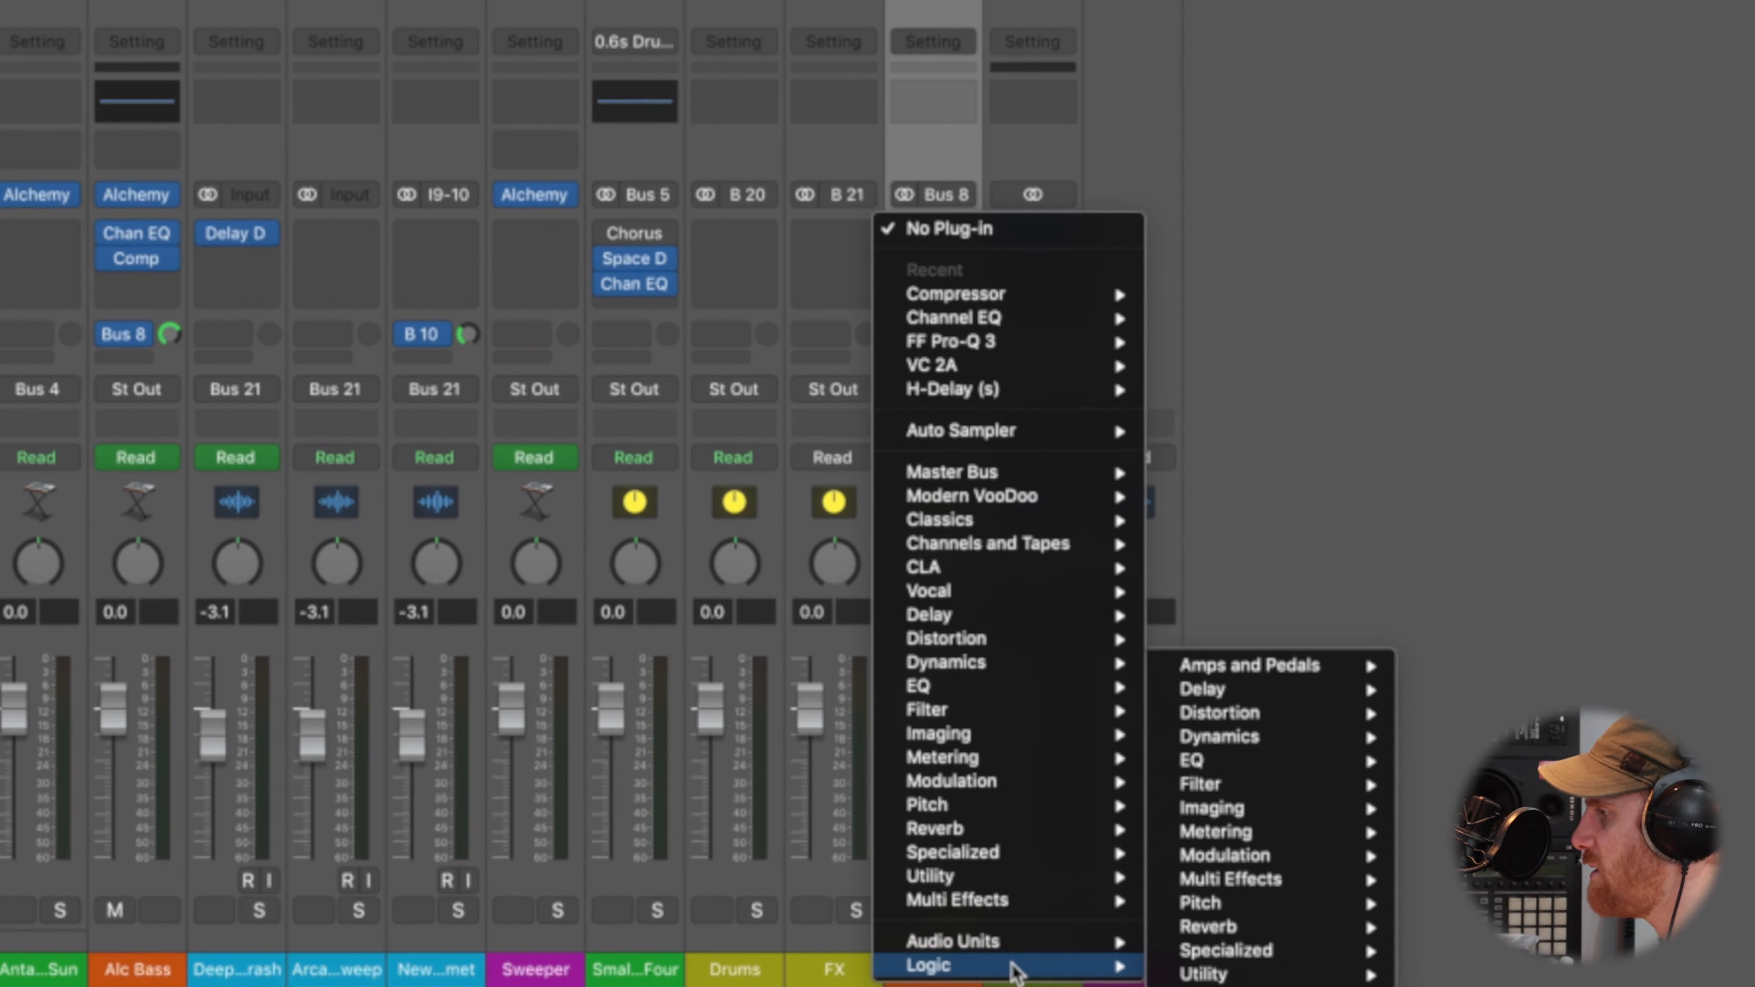
{"action": "mouse_move", "coordinate": [1268, 885]}
{"action": "mouse_move", "coordinate": [1255, 963]}
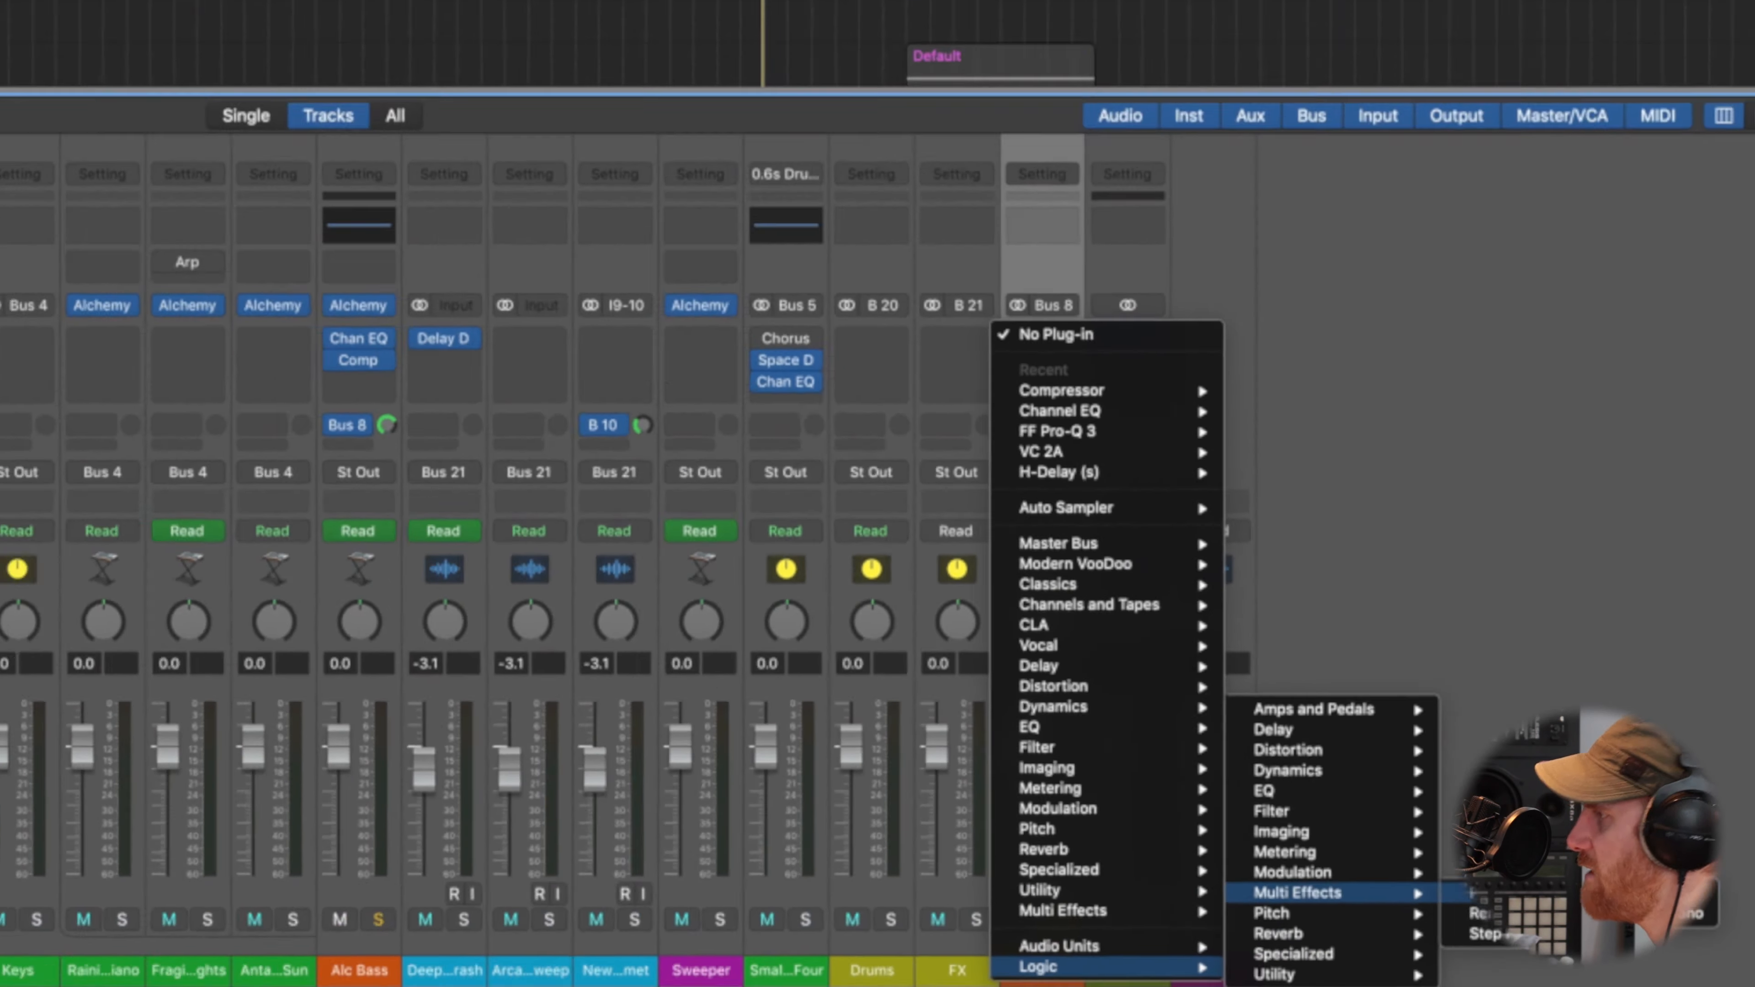
{"action": "left_click", "coordinate": [1472, 893]}
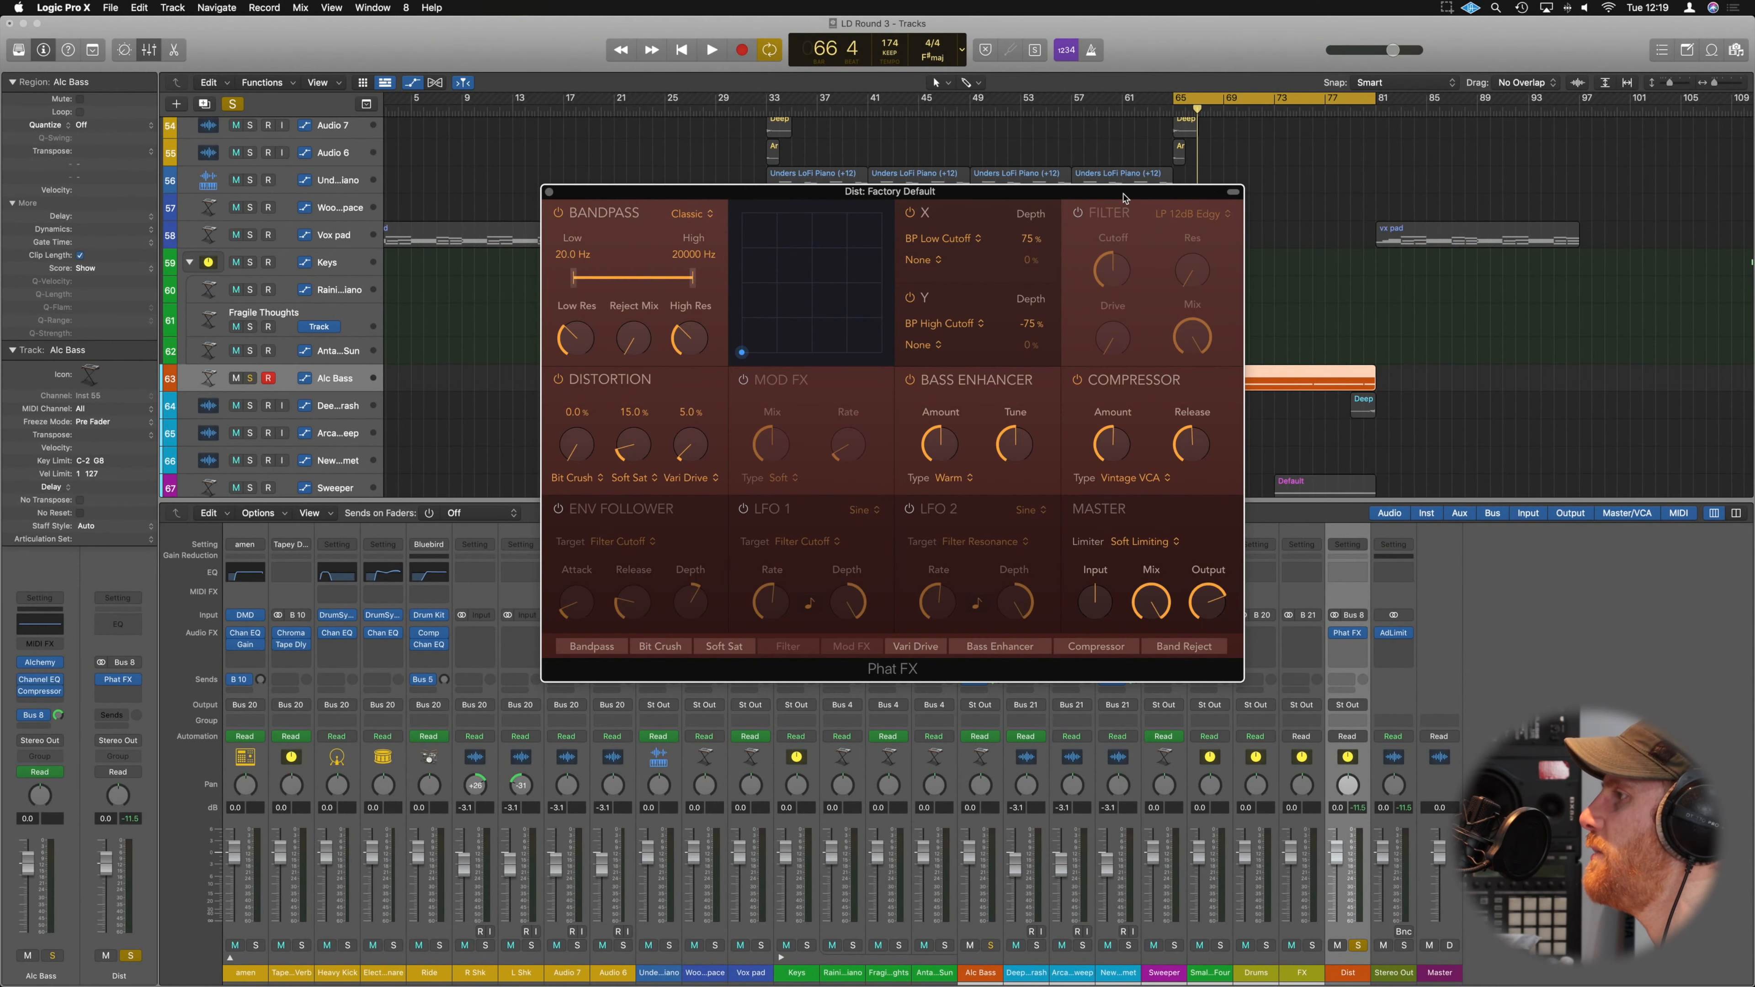
{"action": "left_click_drag", "start_coordinate": [1124, 198], "coordinate": [1203, 260]}
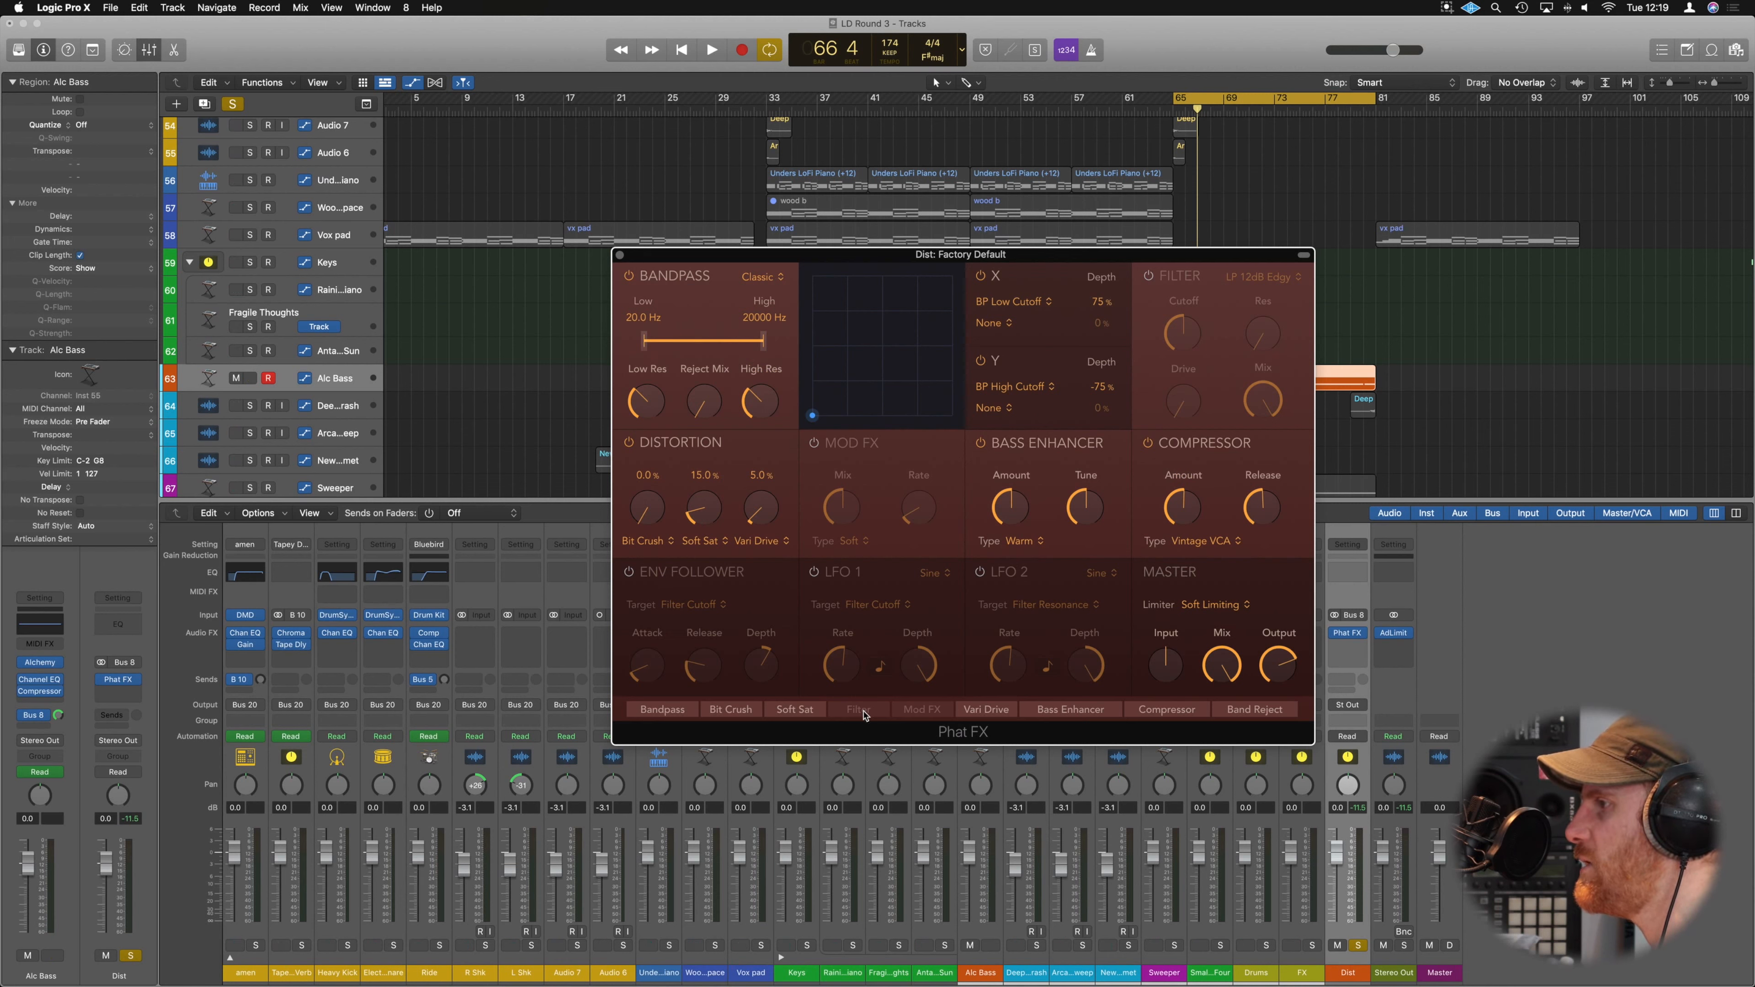
Switch on the Filter module in Phat FX so it joins the processing chain.
{"action": "mouse_move", "coordinate": [783, 715]}
{"action": "left_mouse_down"}
{"action": "mouse_move", "coordinate": [814, 712]}
{"action": "mouse_move", "coordinate": [792, 713]}
{"action": "left_mouse_up"}
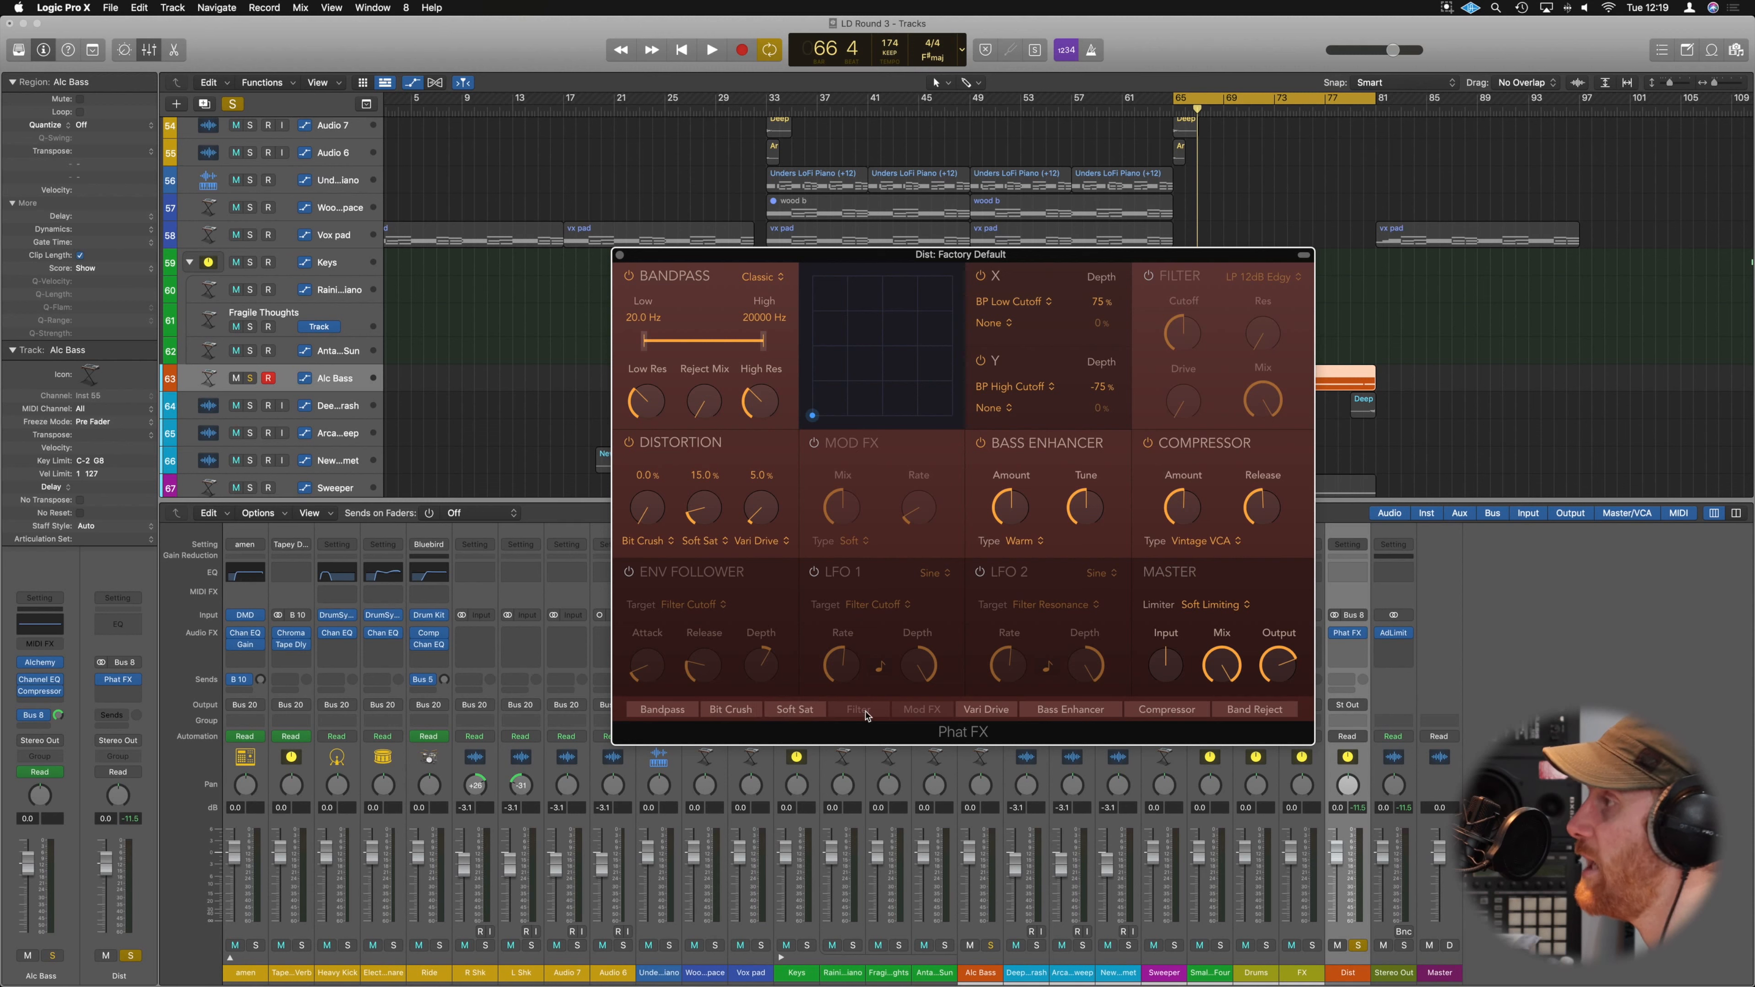
{"action": "left_click", "coordinate": [1149, 277]}
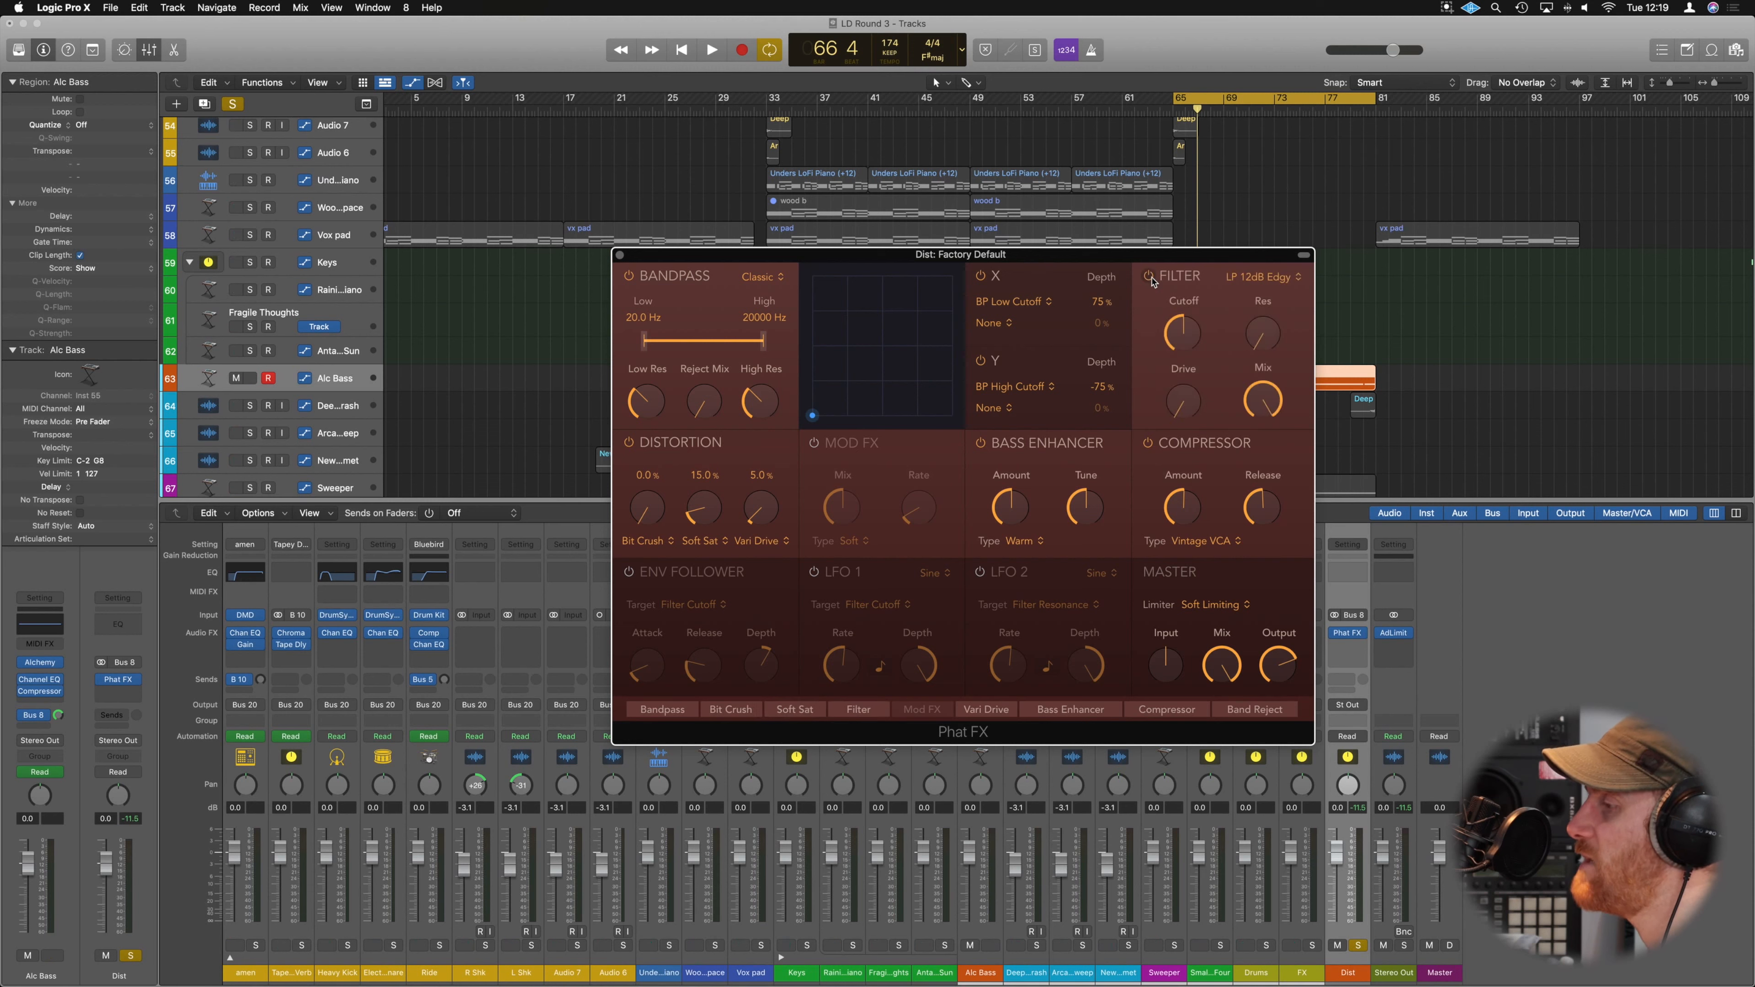
{"action": "mouse_move", "coordinate": [858, 712]}
{"action": "left_mouse_down"}
{"action": "mouse_move", "coordinate": [1137, 705]}
{"action": "mouse_move", "coordinate": [838, 719]}
{"action": "mouse_move", "coordinate": [859, 723]}
{"action": "left_mouse_up"}
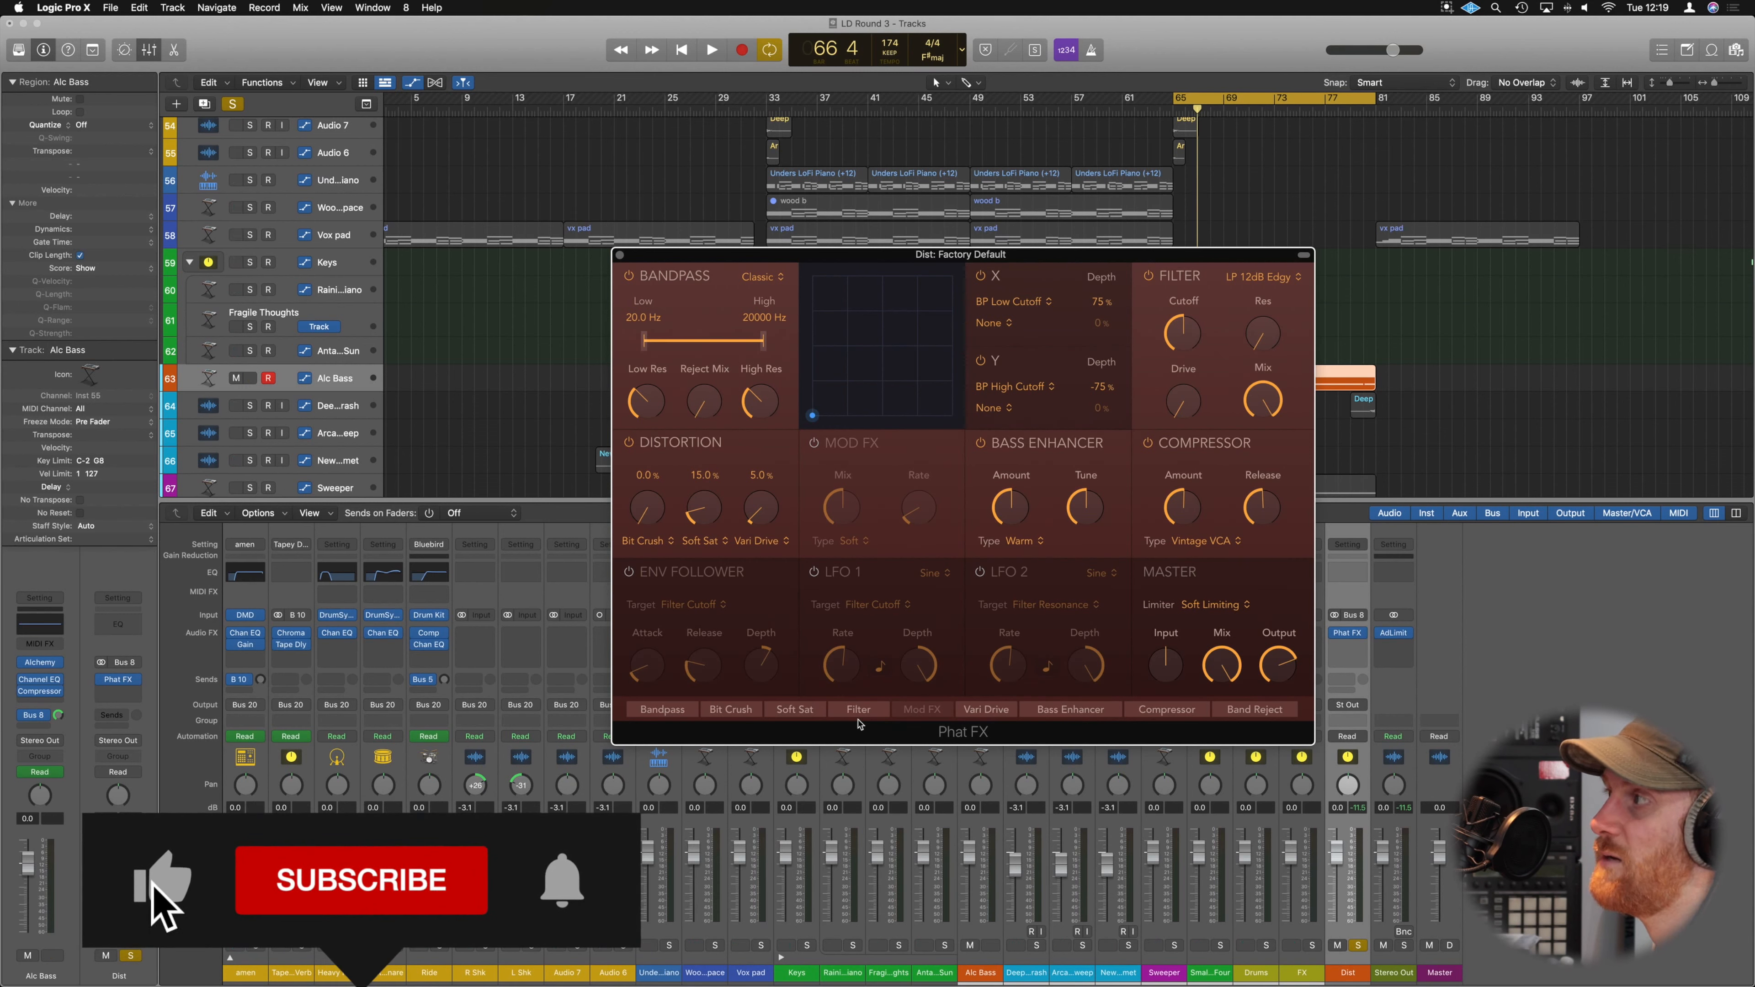
During playback, set the Distortion module's Bit Crush to 80.8% and both Soft Sat and Vari Drive to 0%.
{"action": "key", "text": "space"}
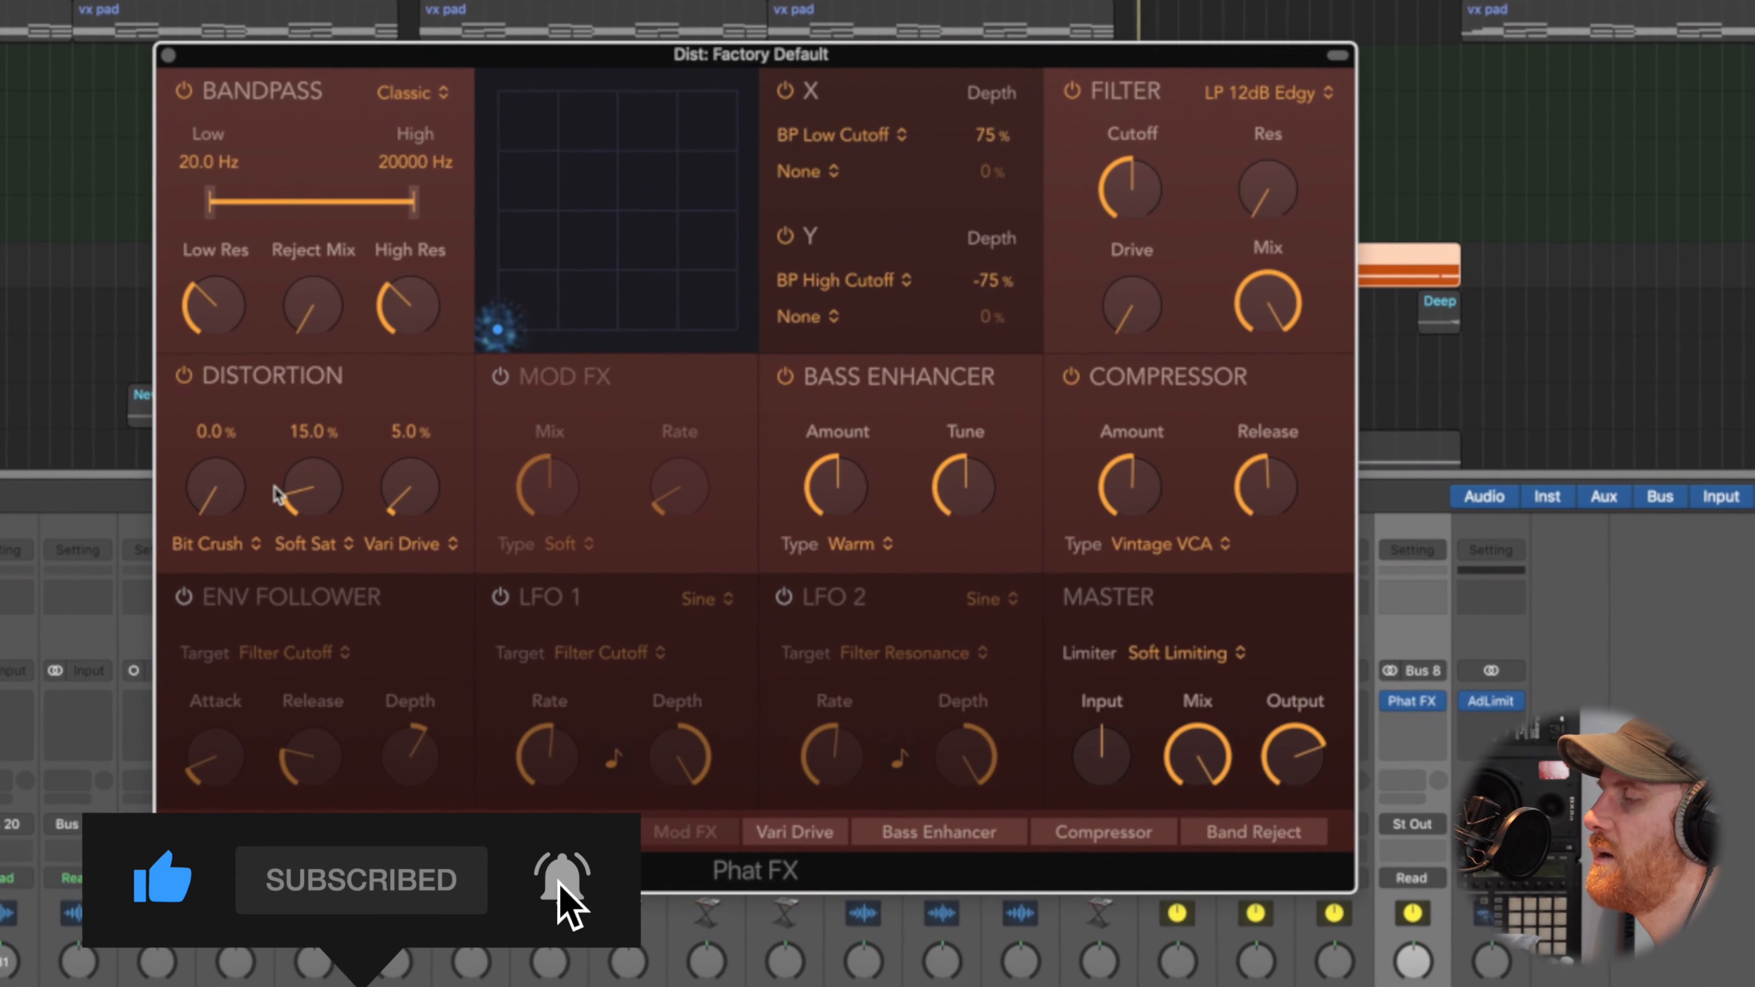
{"action": "left_click_drag", "start_coordinate": [629, 506], "coordinate": [629, 469]}
{"action": "left_click_drag", "start_coordinate": [217, 430], "coordinate": [221, 208]}
{"action": "left_click_drag", "start_coordinate": [306, 494], "coordinate": [430, 524]}
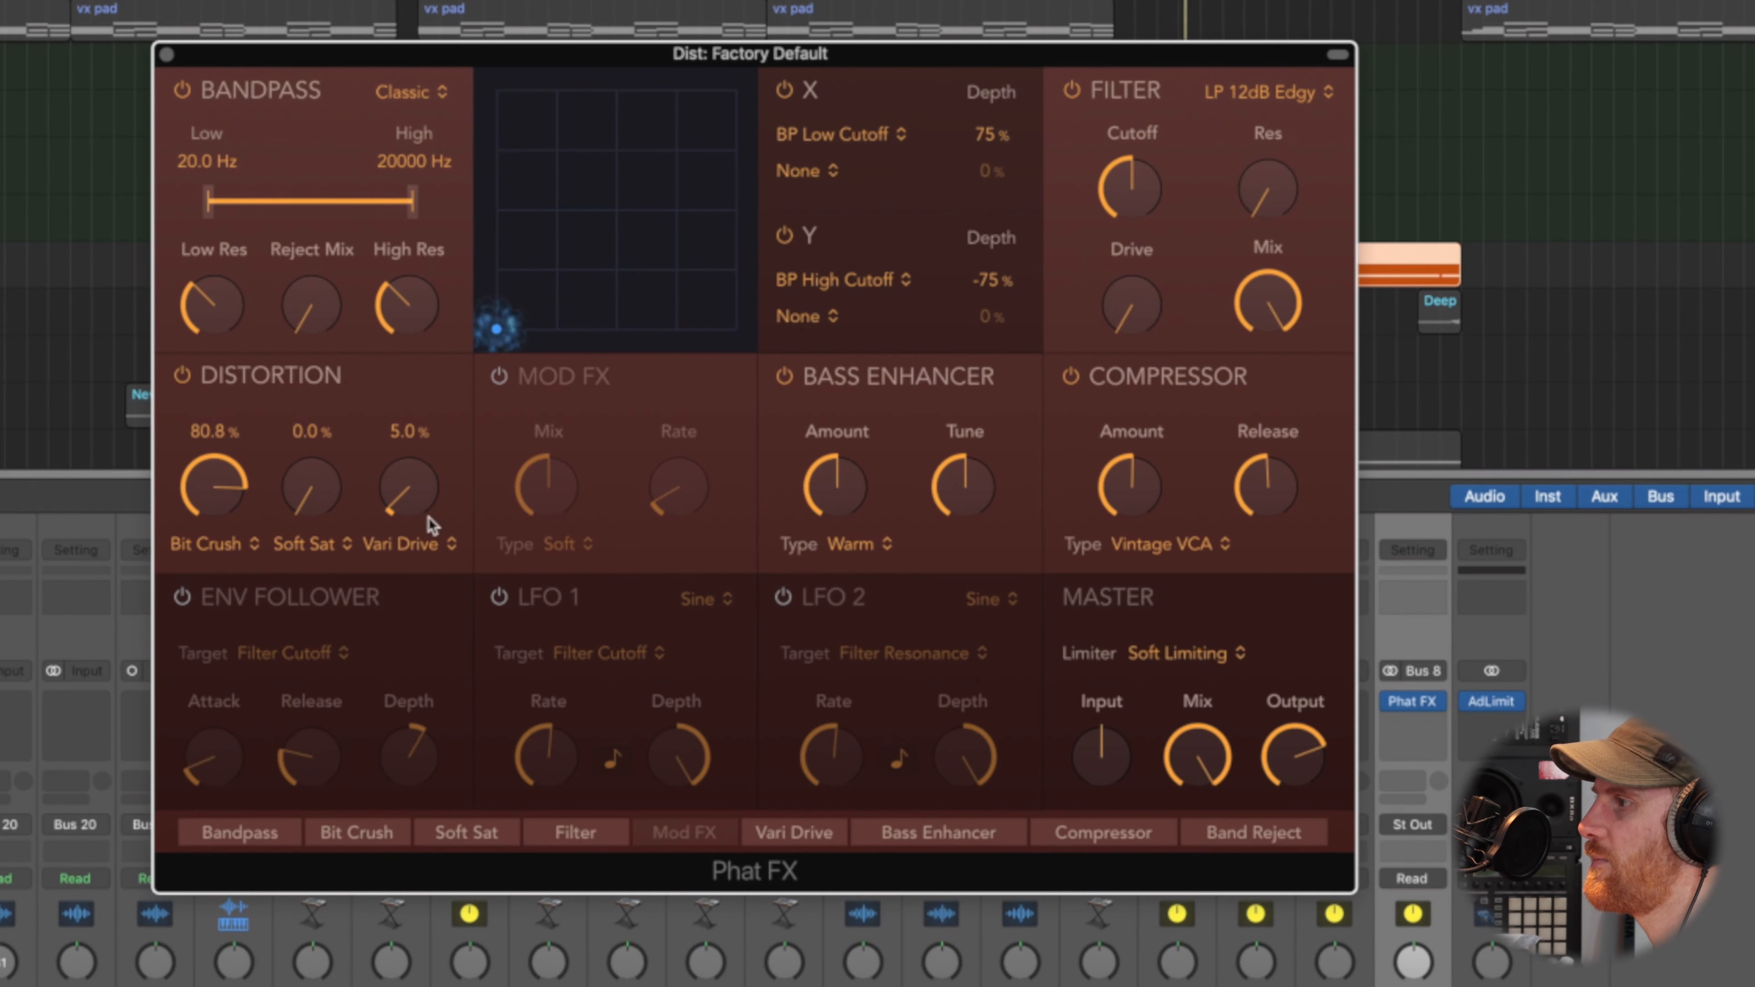
Switch off the Bandpass module and compare the sound with the Filter bypassed and active.
{"action": "left_click", "coordinate": [188, 92]}
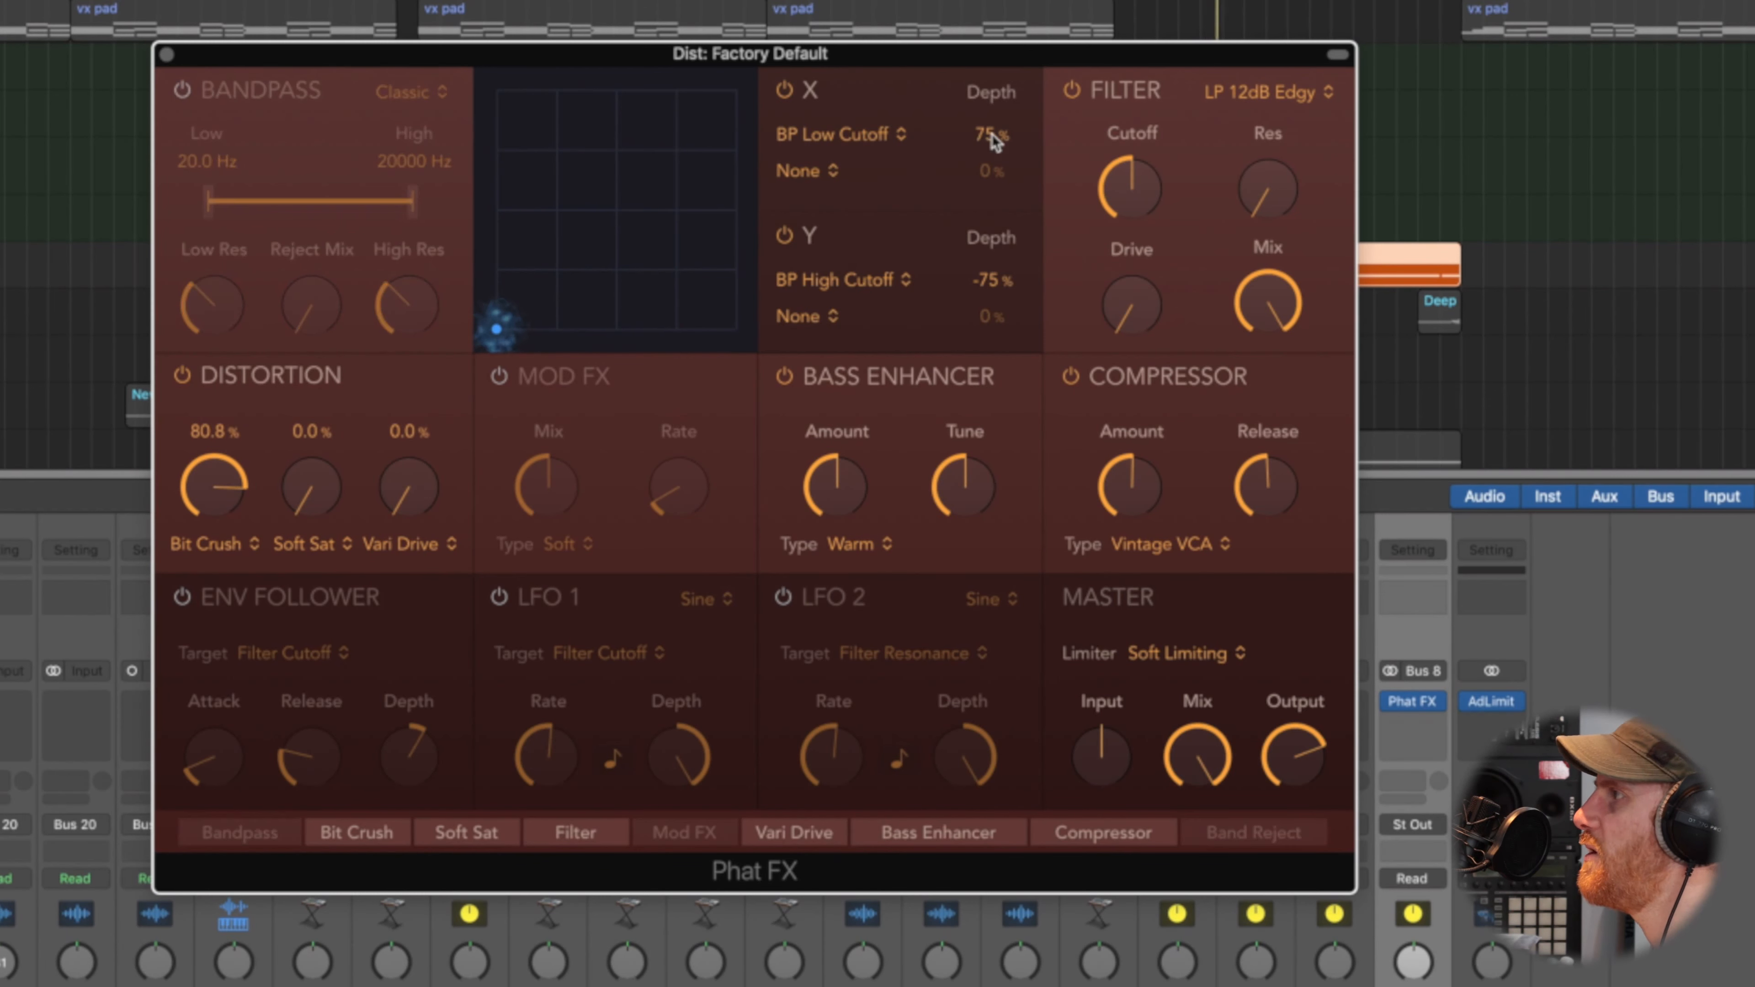
{"action": "left_click", "coordinate": [1069, 92]}
{"action": "left_click", "coordinate": [1073, 92]}
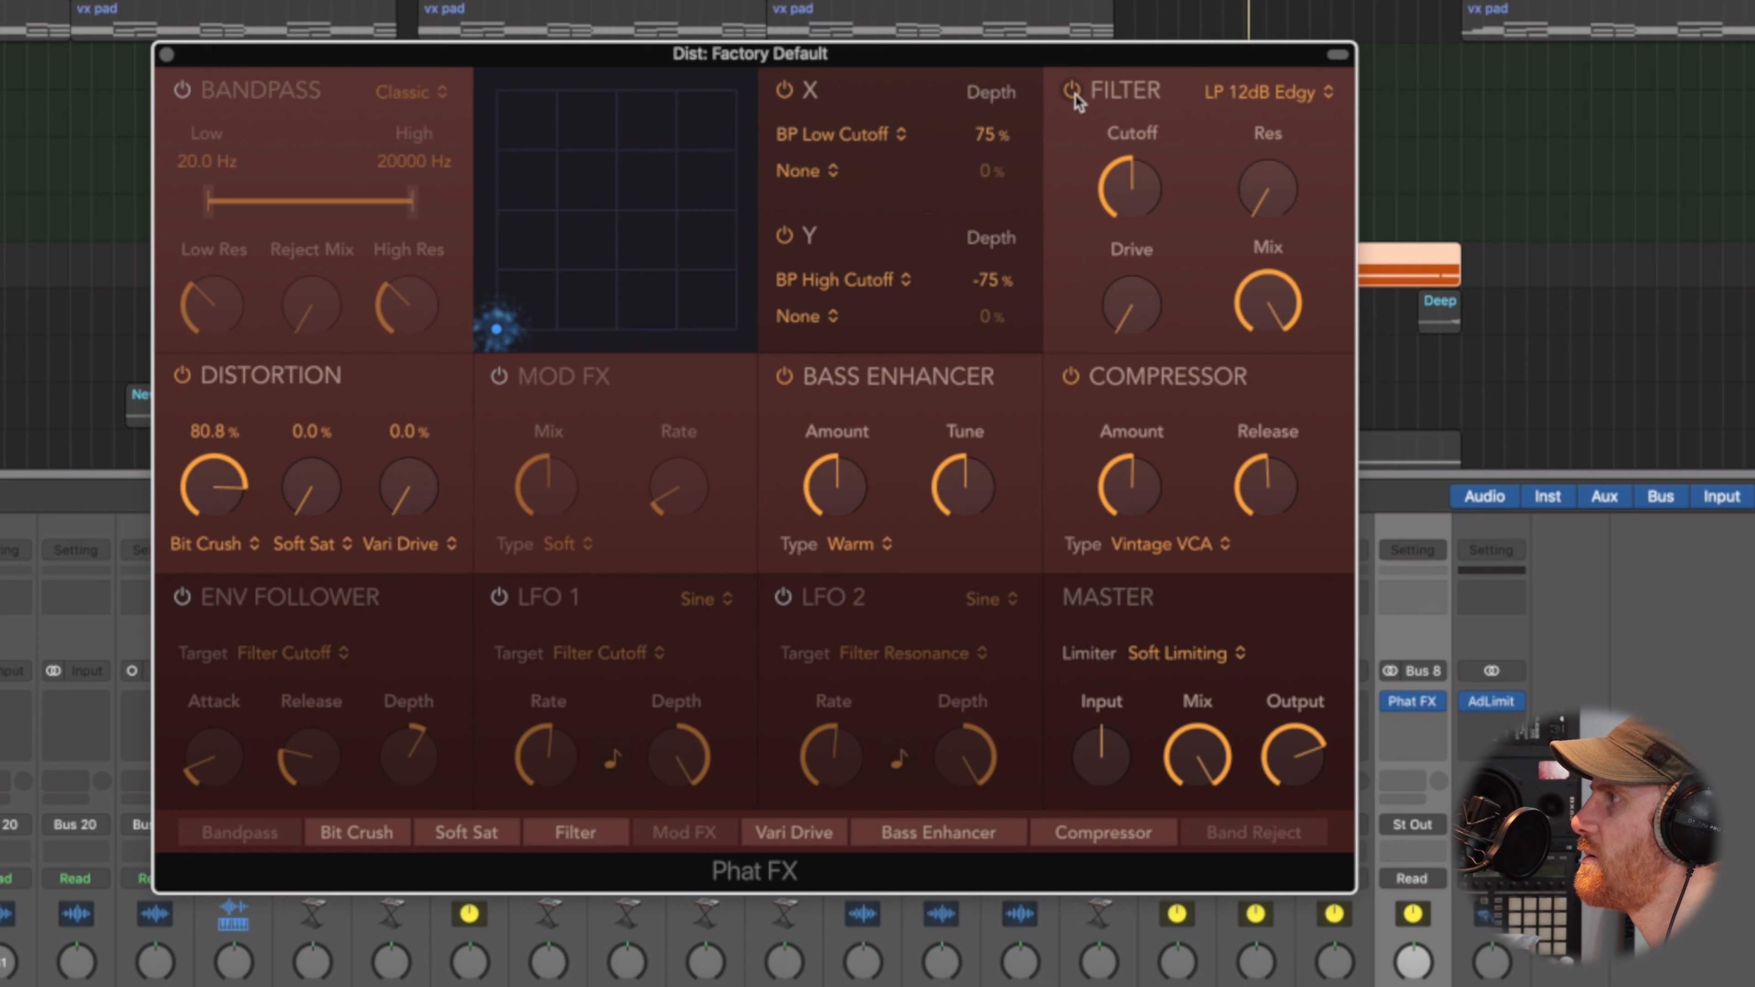
Change the Filter type to HP 12dB Edgy and lower its cutoff to slightly below the midpoint.
{"action": "left_click_drag", "start_coordinate": [1141, 211], "coordinate": [1135, 202]}
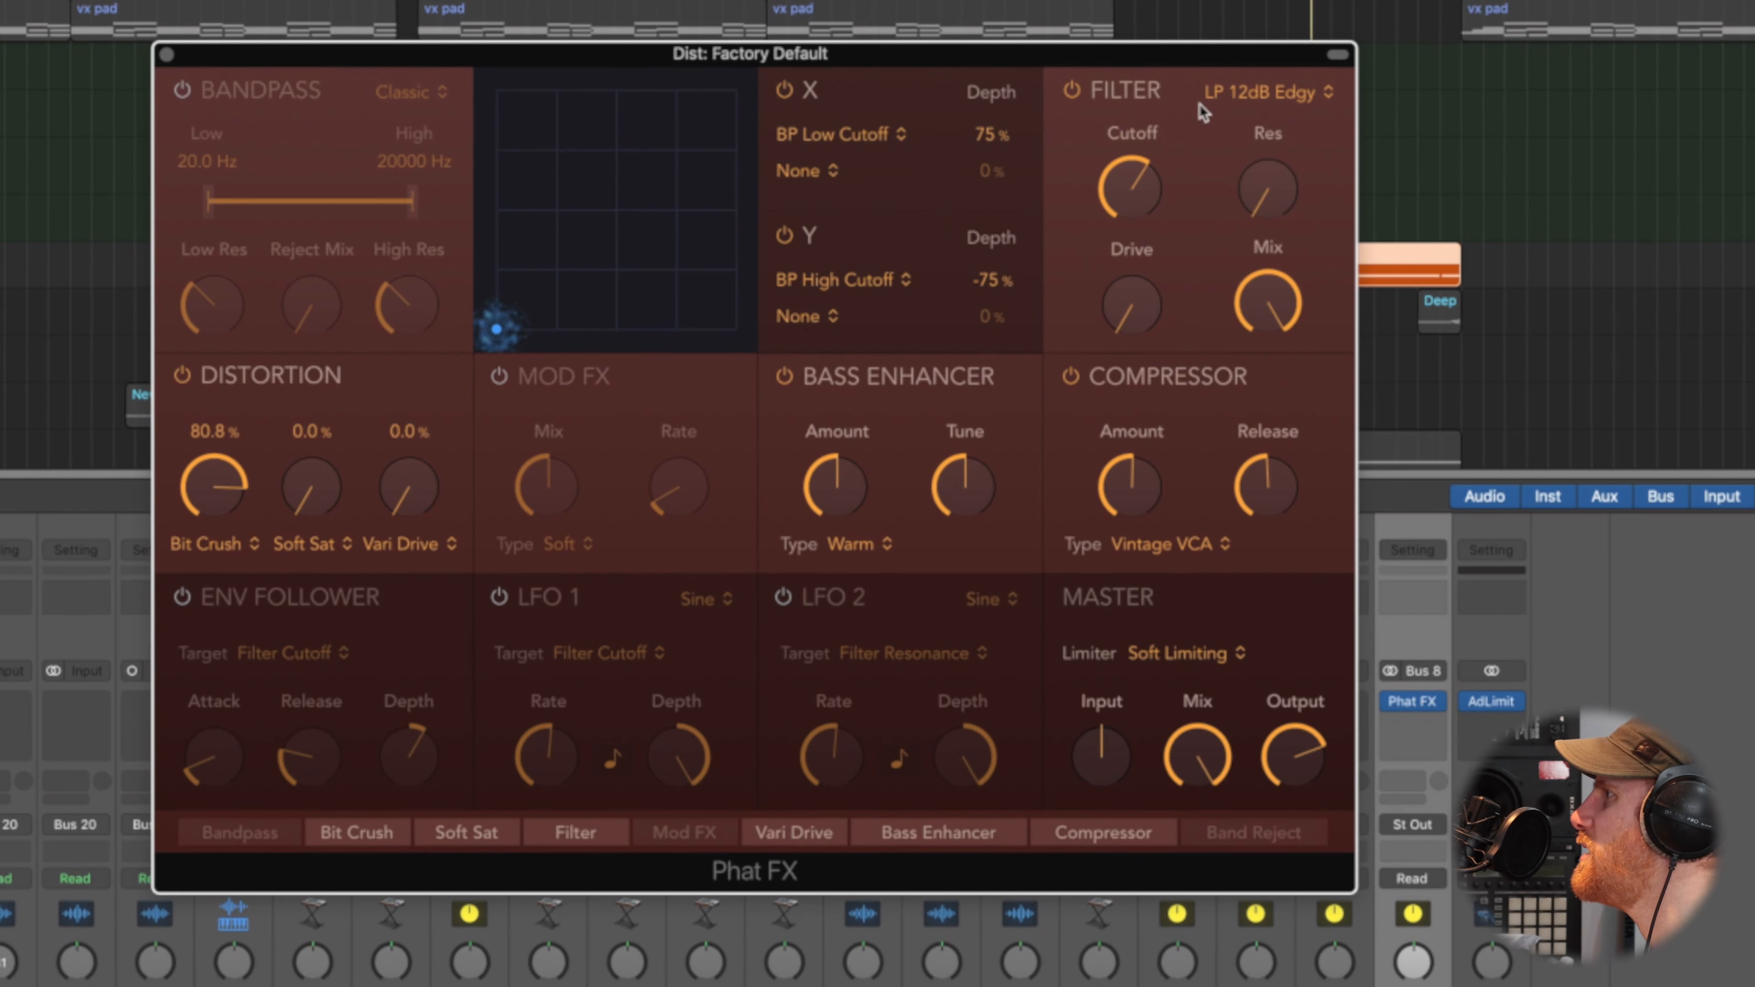
{"action": "left_click", "coordinate": [1291, 97]}
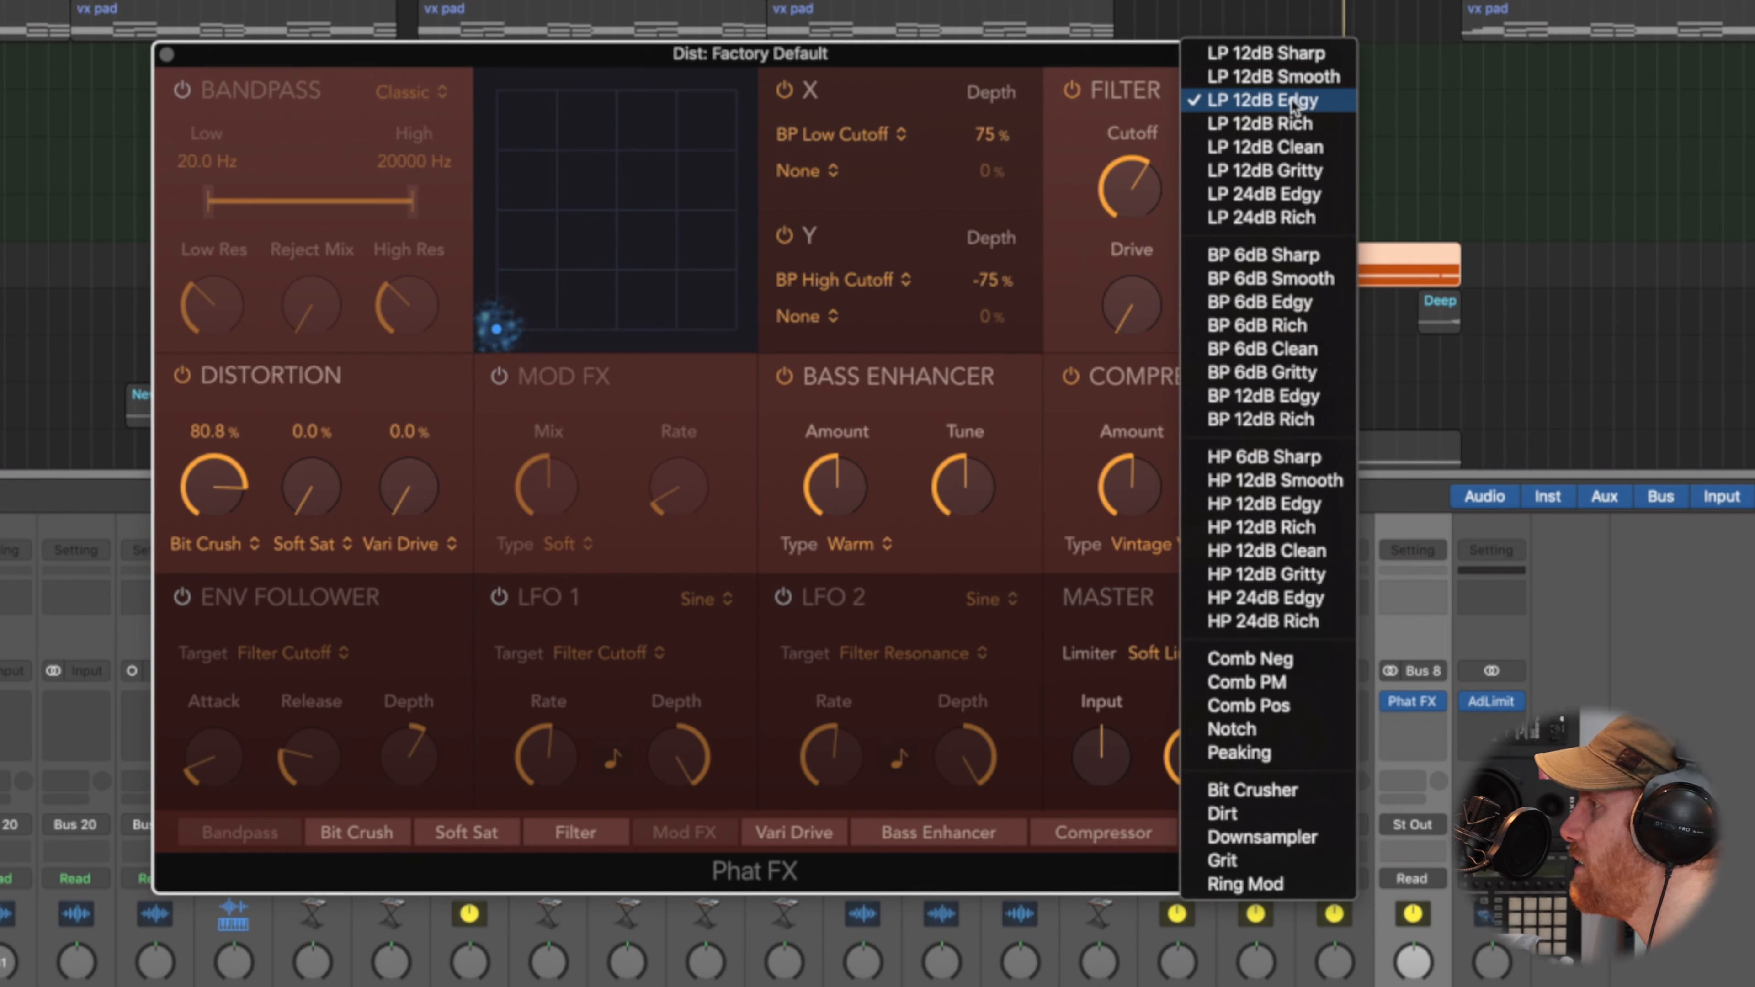
{"action": "left_click", "coordinate": [1272, 503]}
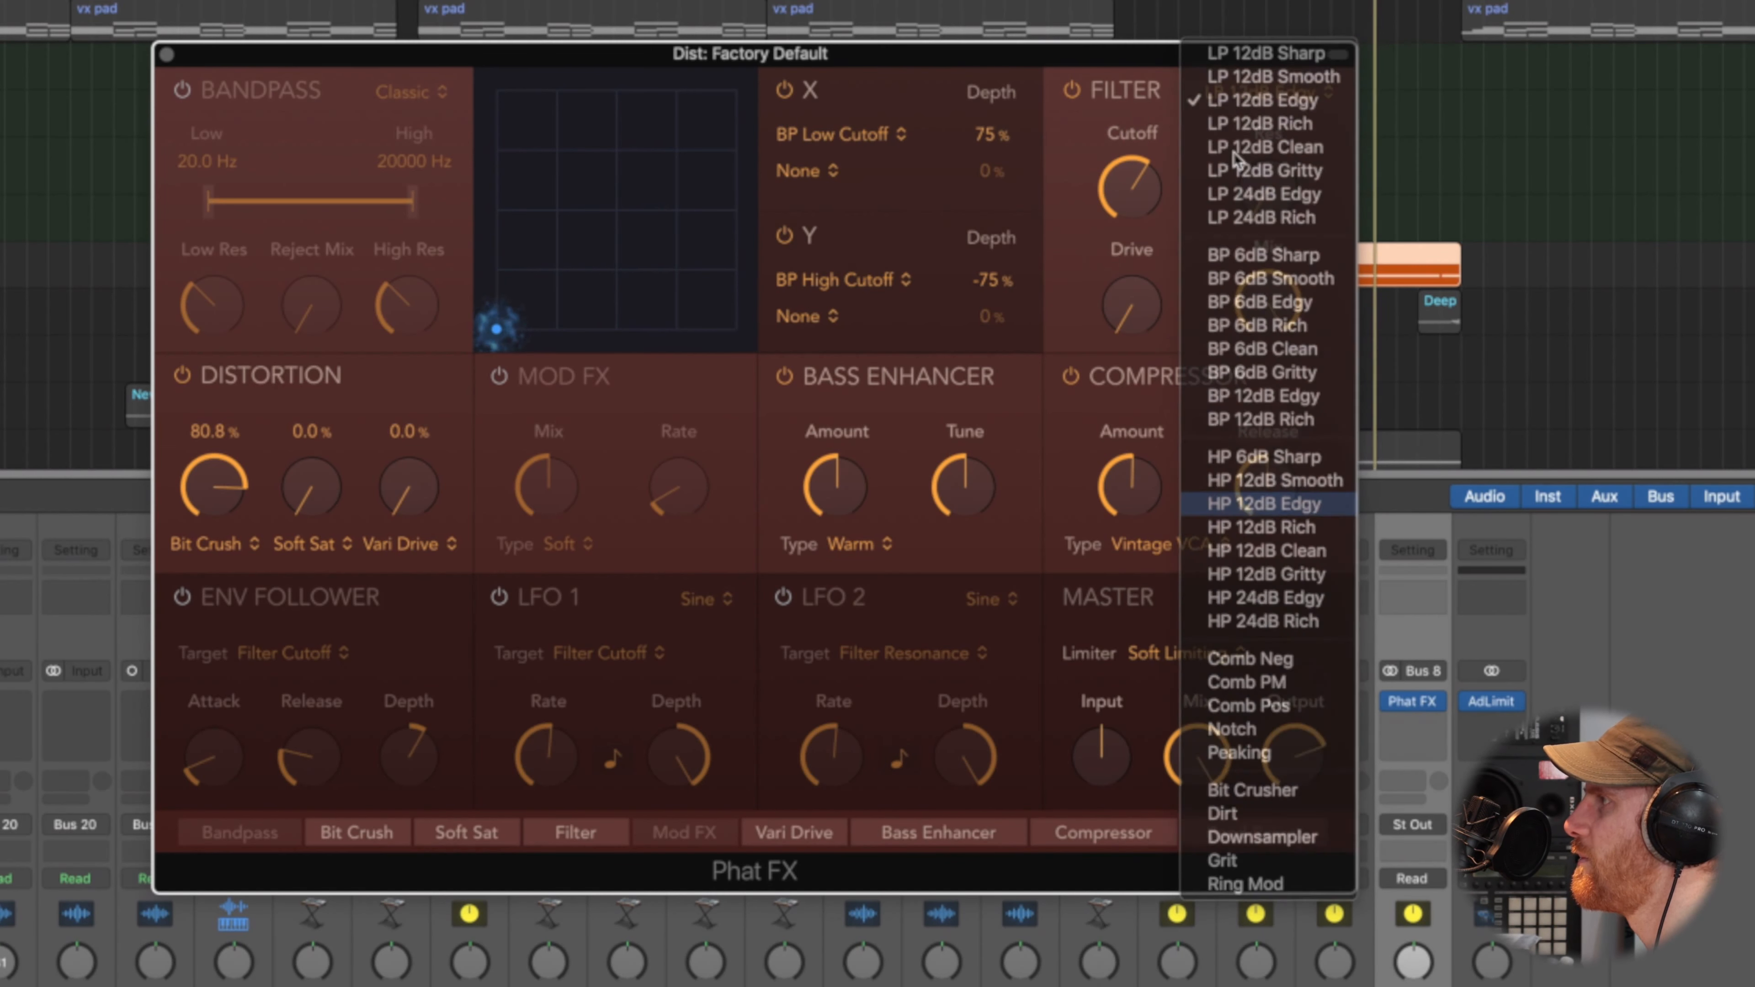
{"action": "left_click_drag", "start_coordinate": [1171, 195], "coordinate": [1136, 247]}
Try the distortion with Bit Crush at 51.4% and Soft Sat at about 35%, keeping the first distortion type as Bit Crusher.
{"action": "left_click_drag", "start_coordinate": [220, 493], "coordinate": [237, 594]}
{"action": "left_click_drag", "start_coordinate": [308, 493], "coordinate": [302, 382]}
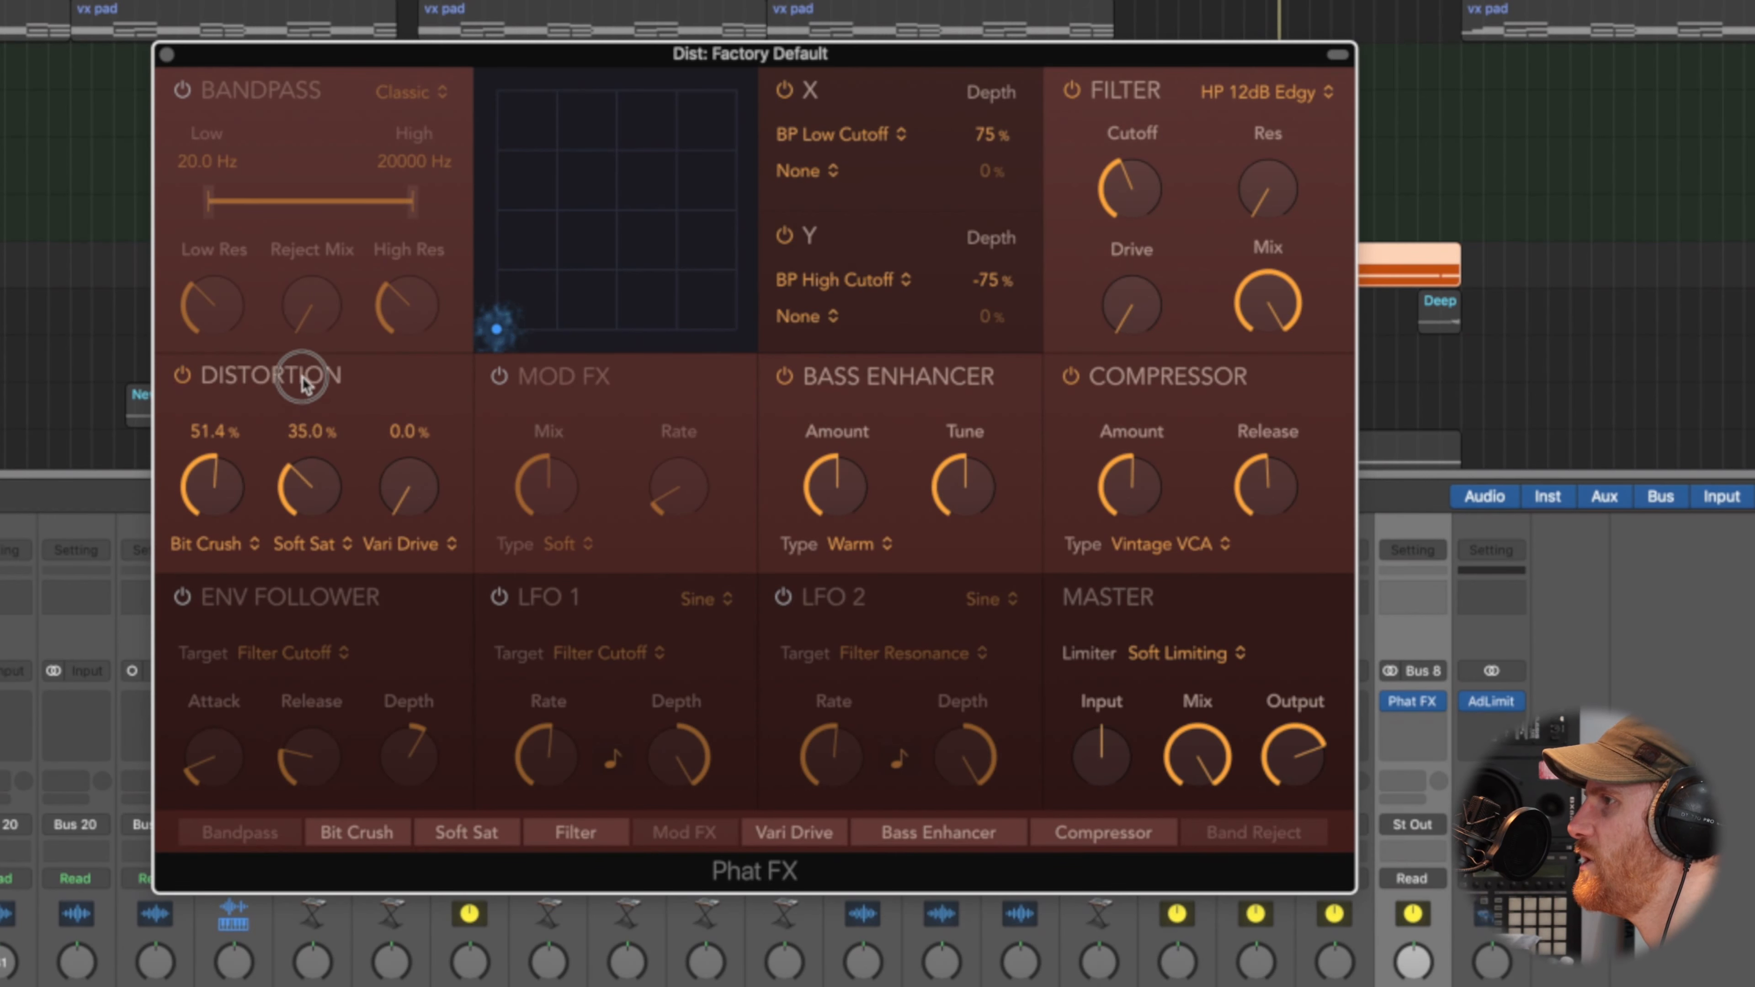
{"action": "left_click", "coordinate": [231, 546]}
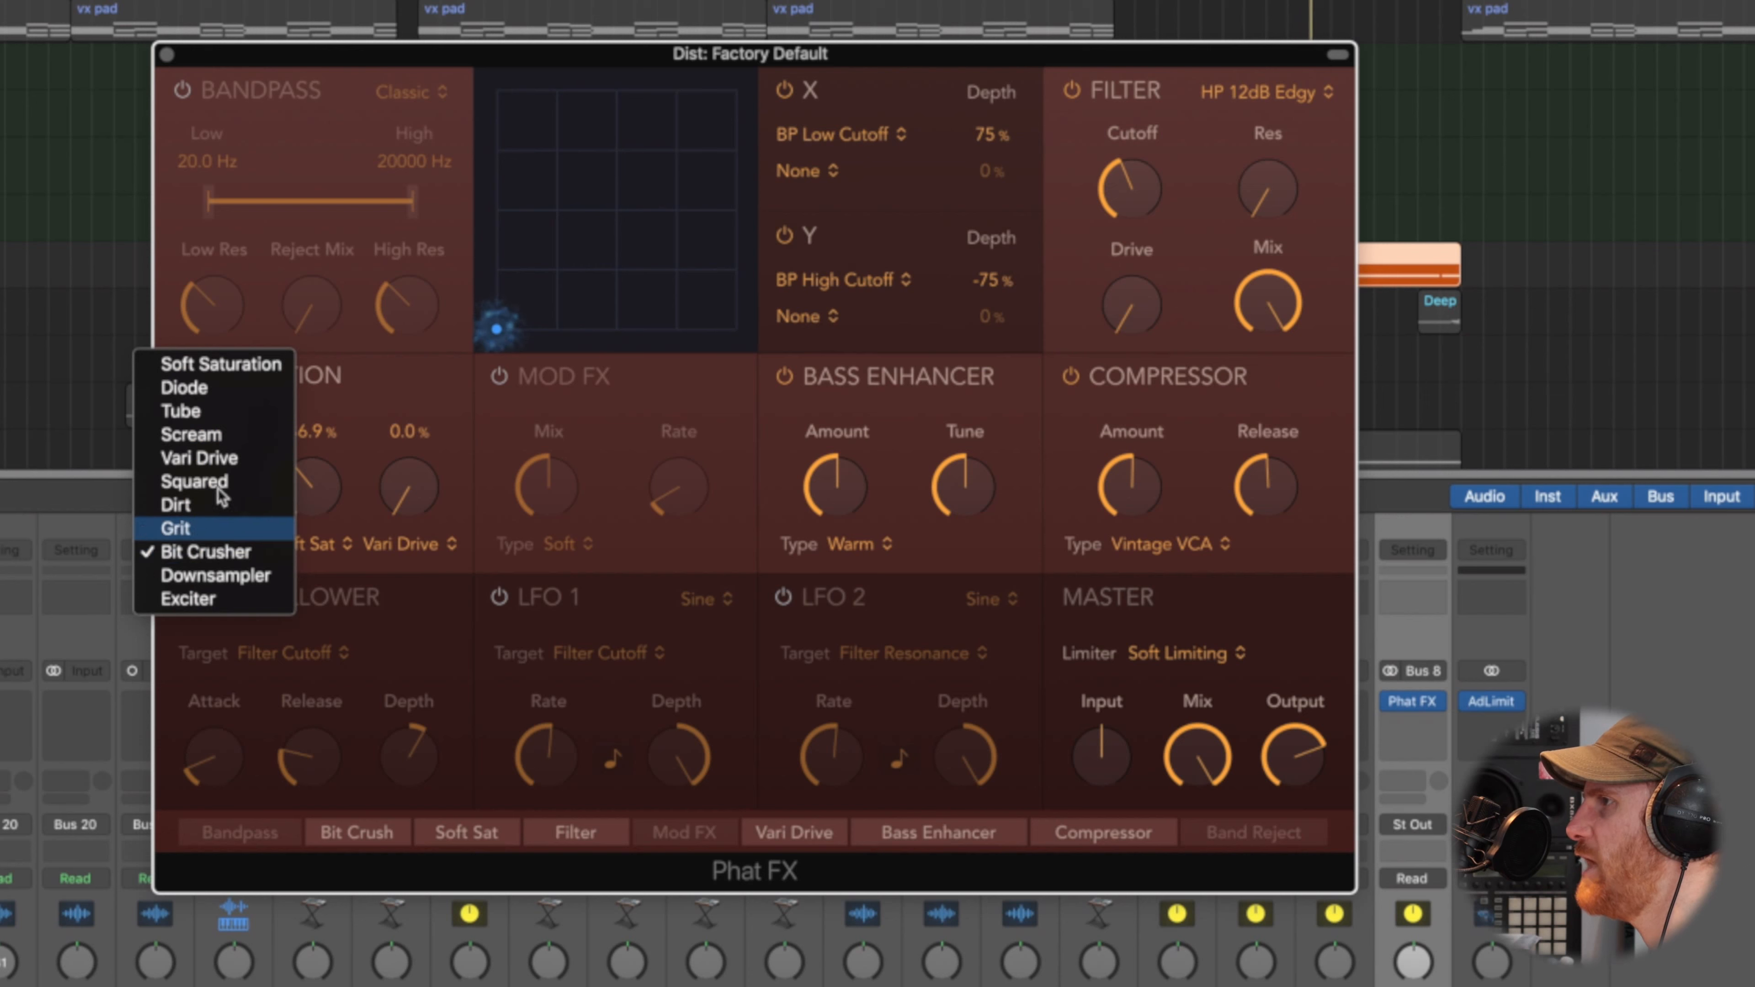
{"action": "left_click", "coordinate": [435, 378]}
Rebalance the Distortion module with Vari Drive at 26.8%, Soft Sat at 0% and Bit Crush at 46.4%.
{"action": "left_click_drag", "start_coordinate": [424, 499], "coordinate": [412, 390]}
{"action": "left_click_drag", "start_coordinate": [318, 480], "coordinate": [335, 595]}
{"action": "mouse_move", "coordinate": [407, 479]}
{"action": "left_mouse_down"}
{"action": "mouse_move", "coordinate": [404, 508]}
{"action": "mouse_move", "coordinate": [404, 488]}
{"action": "left_mouse_up"}
{"action": "mouse_move", "coordinate": [220, 486]}
{"action": "left_mouse_down"}
{"action": "mouse_move", "coordinate": [222, 526]}
{"action": "mouse_move", "coordinate": [223, 505]}
{"action": "left_mouse_up"}
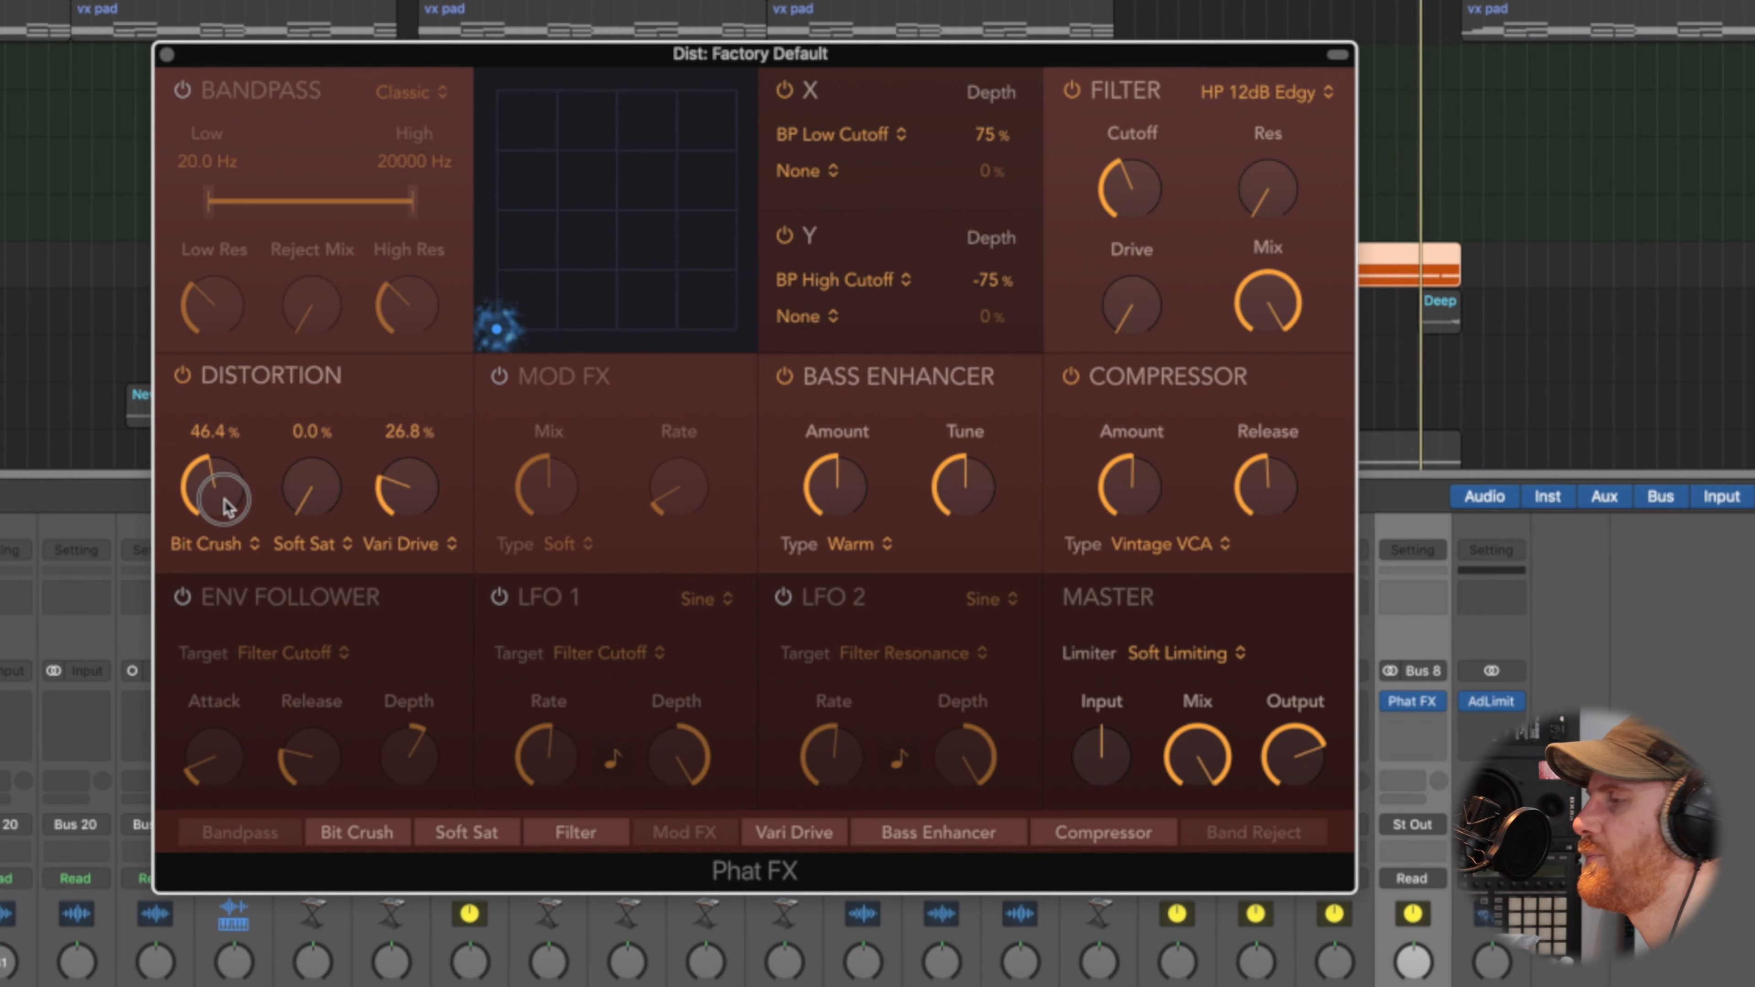
Swap the Distortion module's types so the first is Vari Drive and the third is Bit Crusher.
{"action": "left_click", "coordinate": [420, 545]}
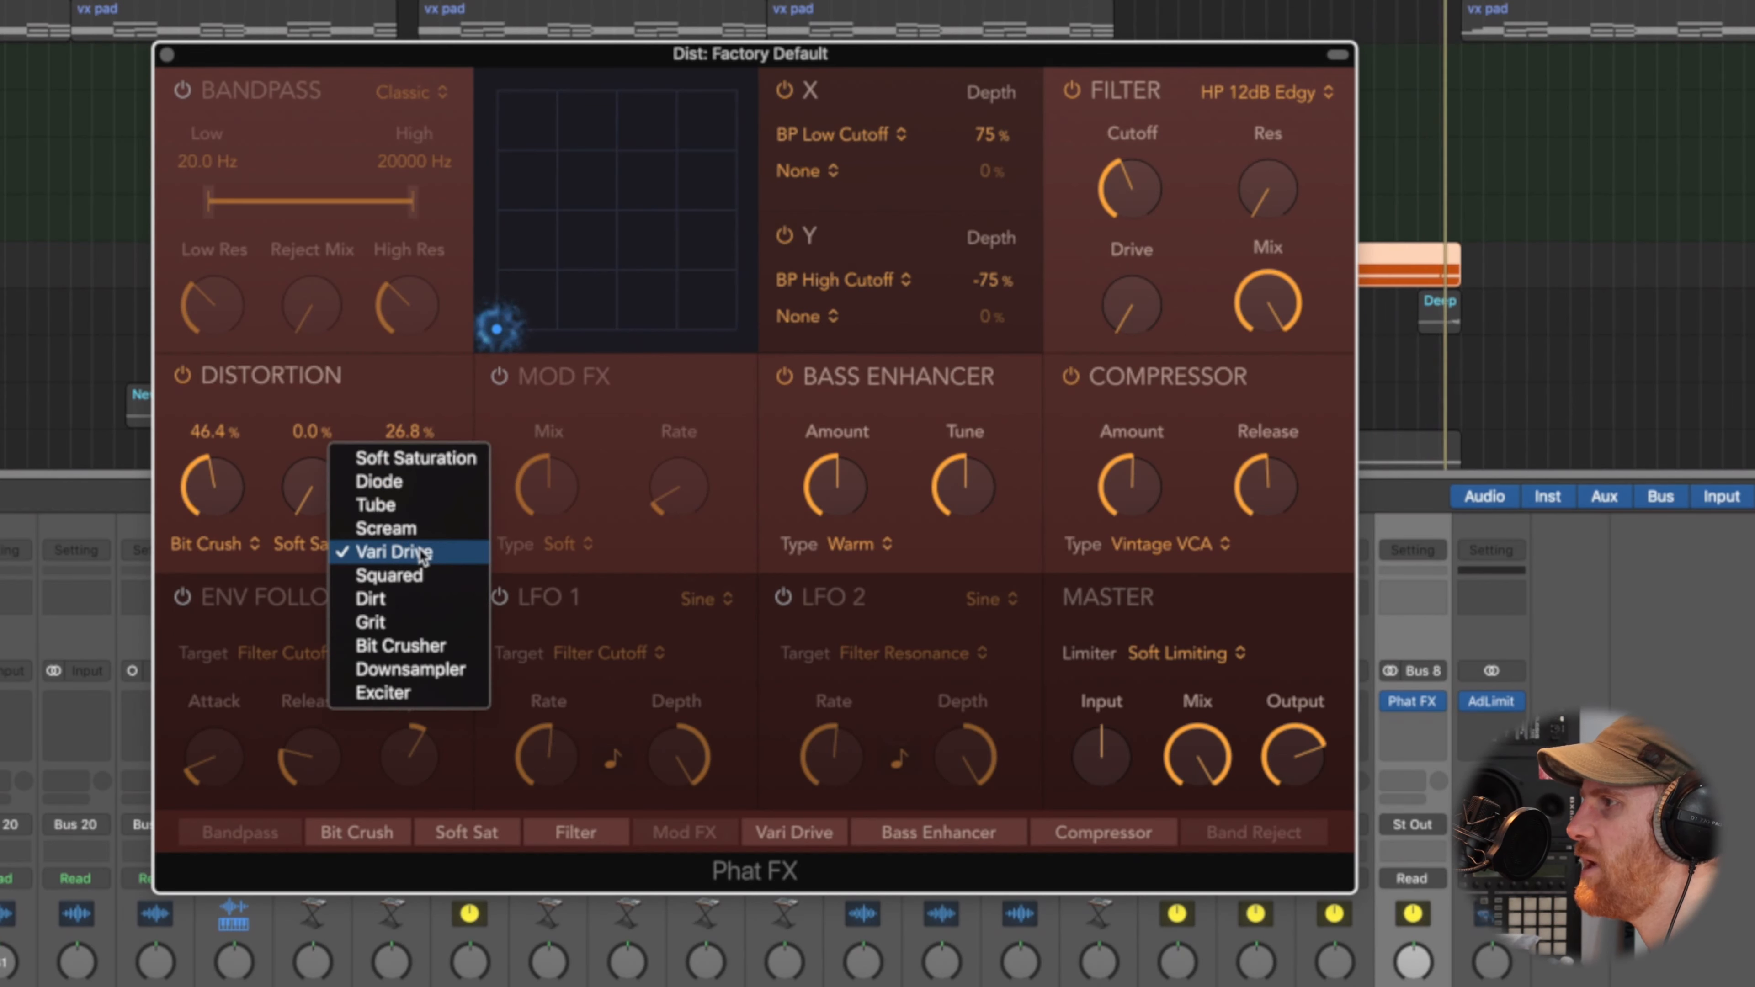
{"action": "left_click", "coordinate": [428, 646]}
{"action": "left_click", "coordinate": [231, 551]}
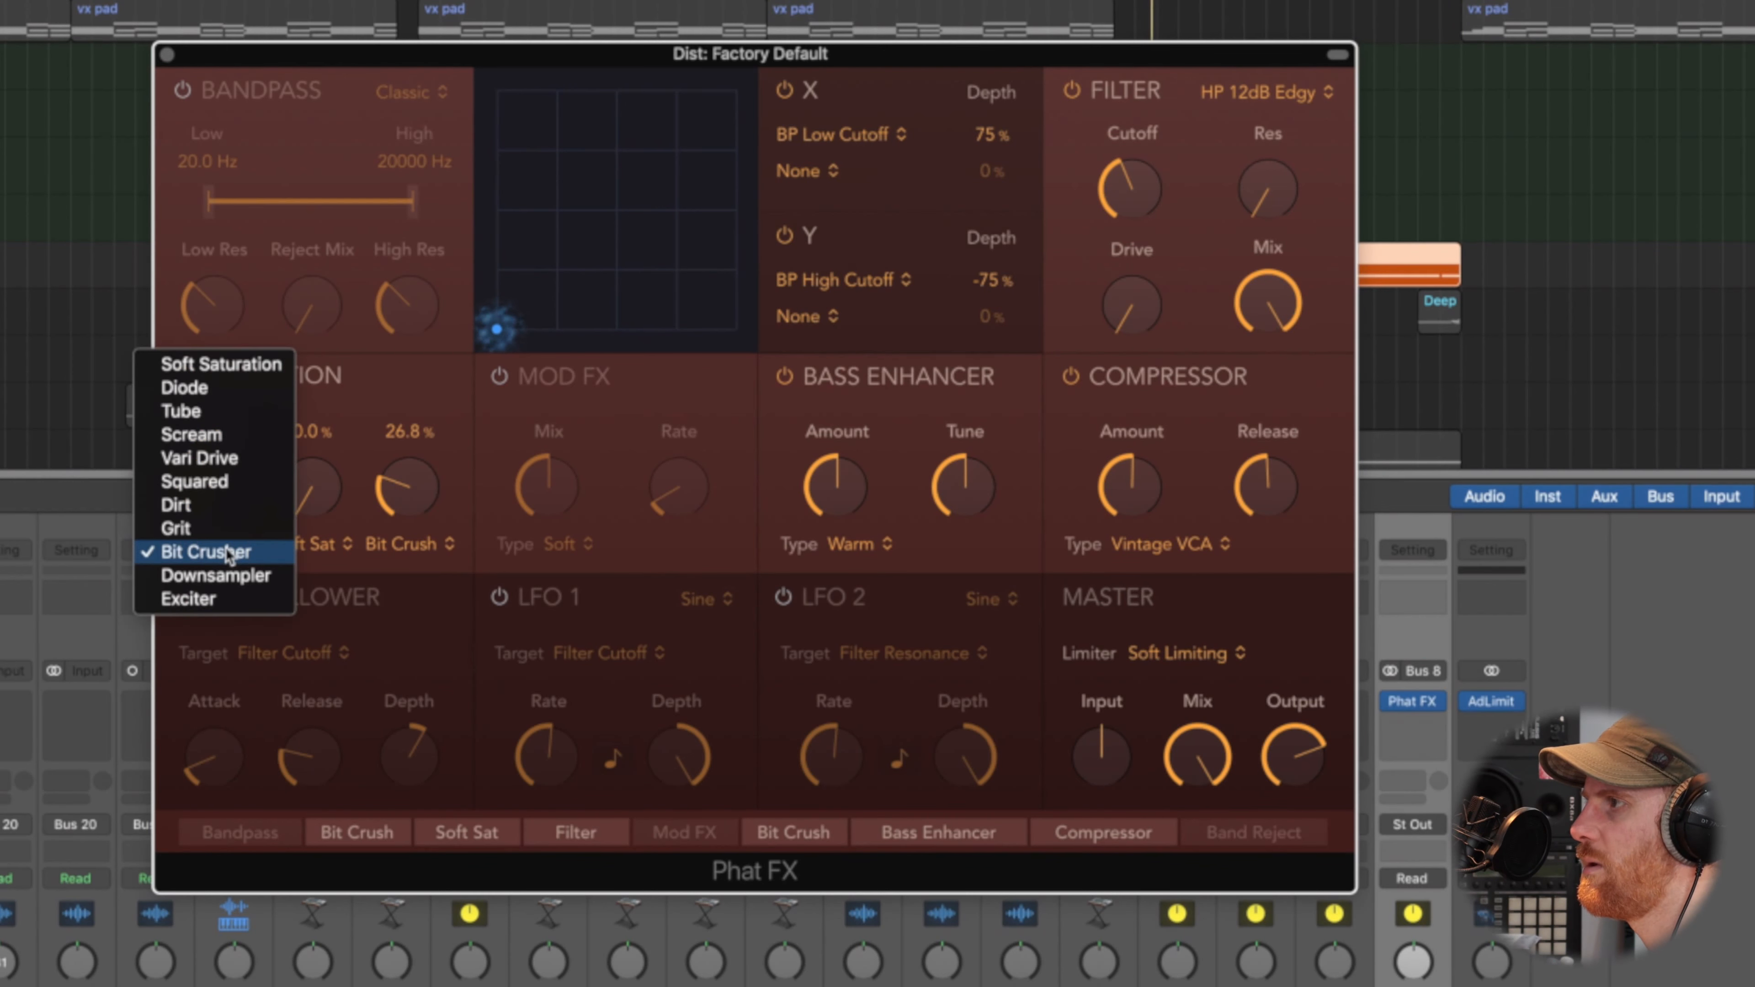
{"action": "left_click", "coordinate": [222, 459]}
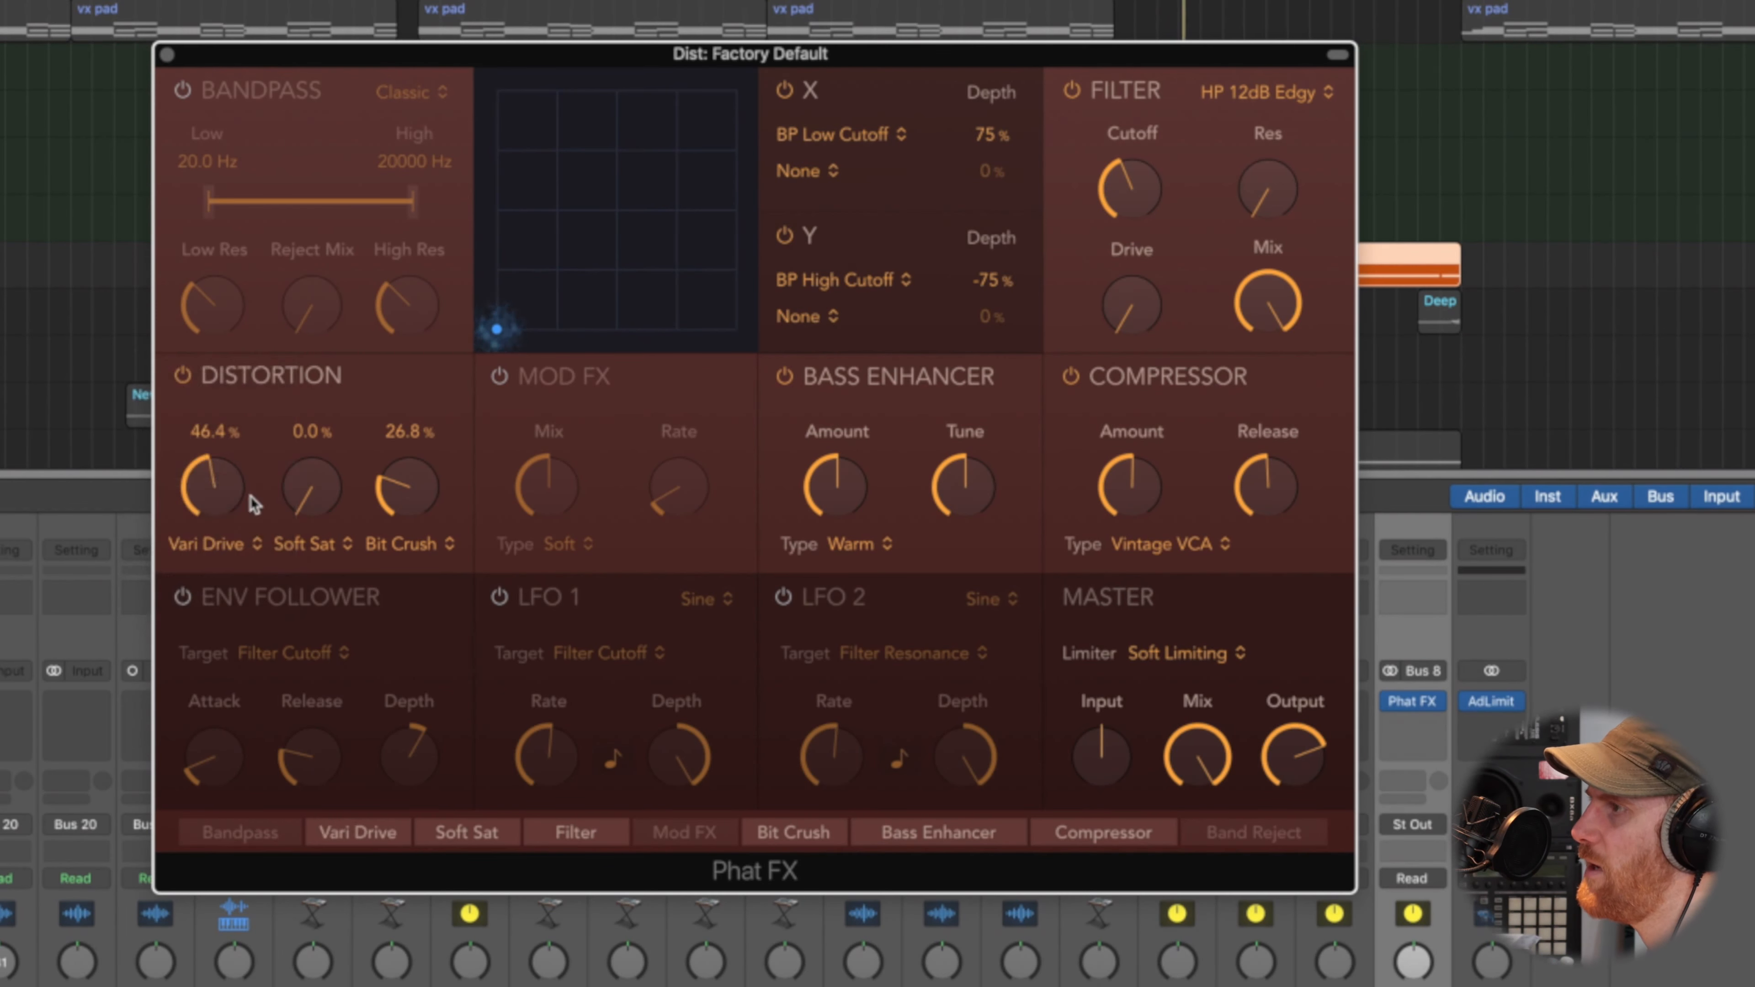
Rebalance the swapped distortion amounts with Vari Drive at 36.9% and Bit Crush at 42.8%.
{"action": "left_click_drag", "start_coordinate": [223, 510], "coordinate": [216, 541]}
{"action": "left_click_drag", "start_coordinate": [415, 506], "coordinate": [419, 457]}
{"action": "left_click_drag", "start_coordinate": [239, 495], "coordinate": [250, 500]}
{"action": "left_click", "coordinate": [411, 488]}
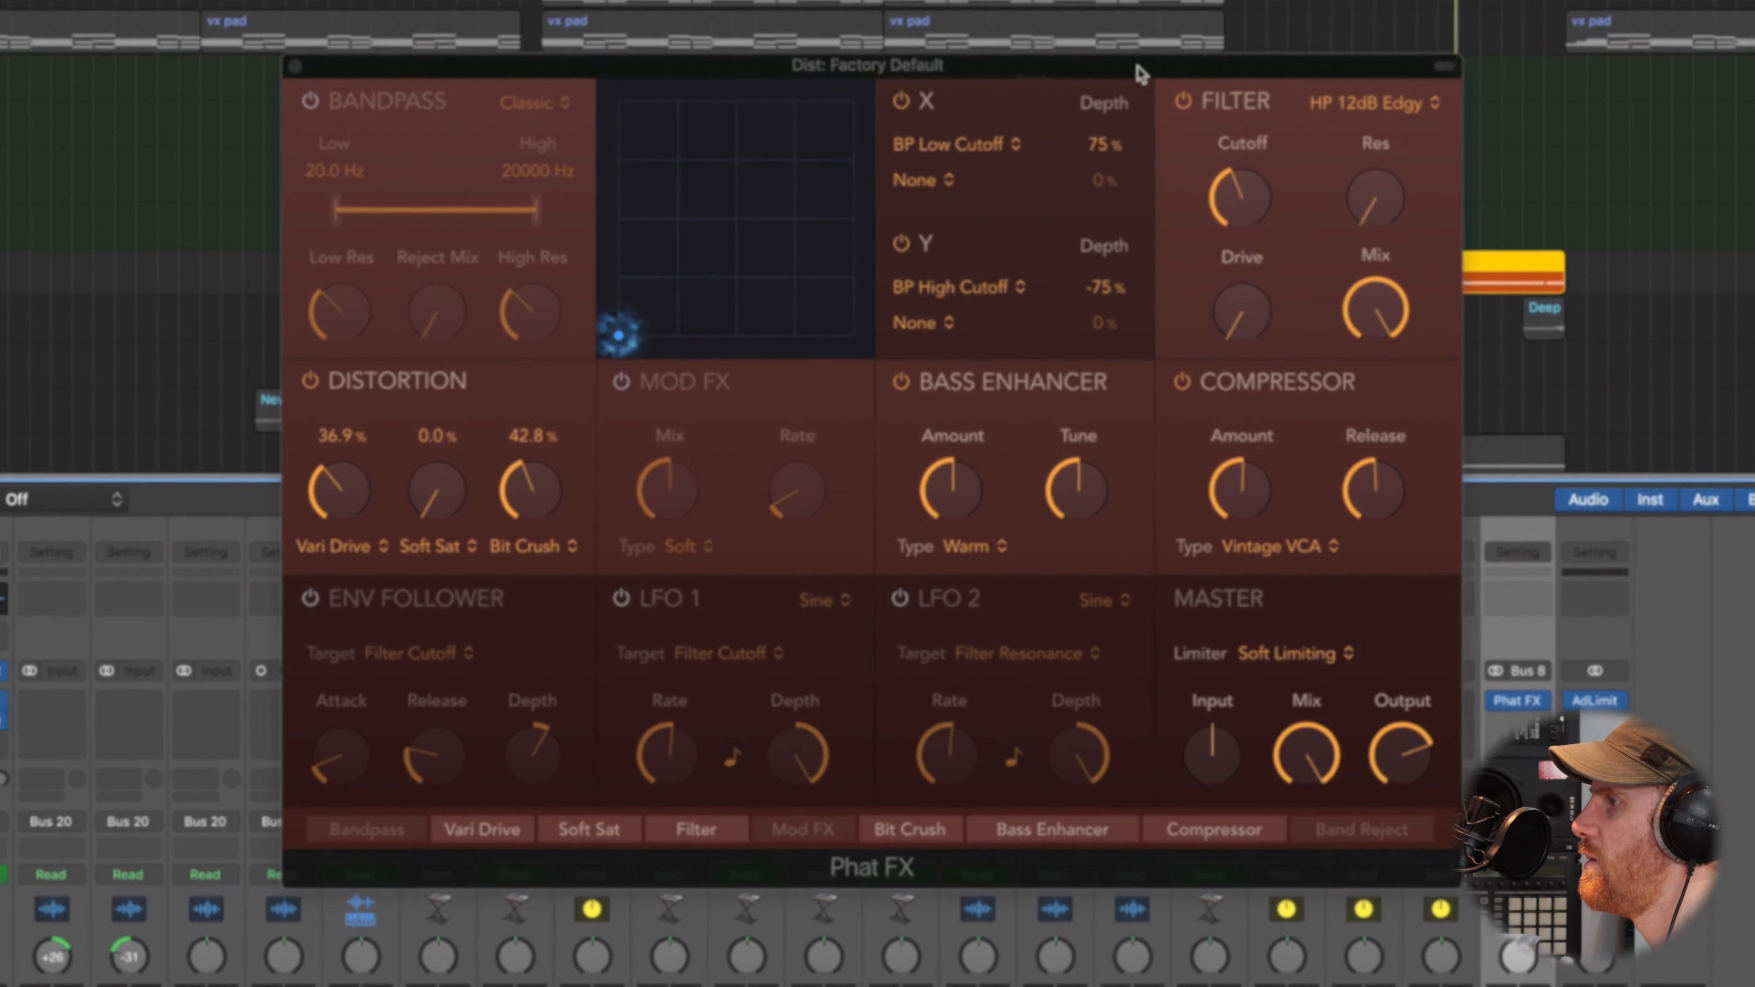
Move the Phat FX window off the Alc Bass channel and adjust that channel's Bus 8 send level.
{"action": "left_click_drag", "start_coordinate": [1136, 66], "coordinate": [756, 93]}
{"action": "left_click_drag", "start_coordinate": [1414, 791], "coordinate": [1414, 778]}
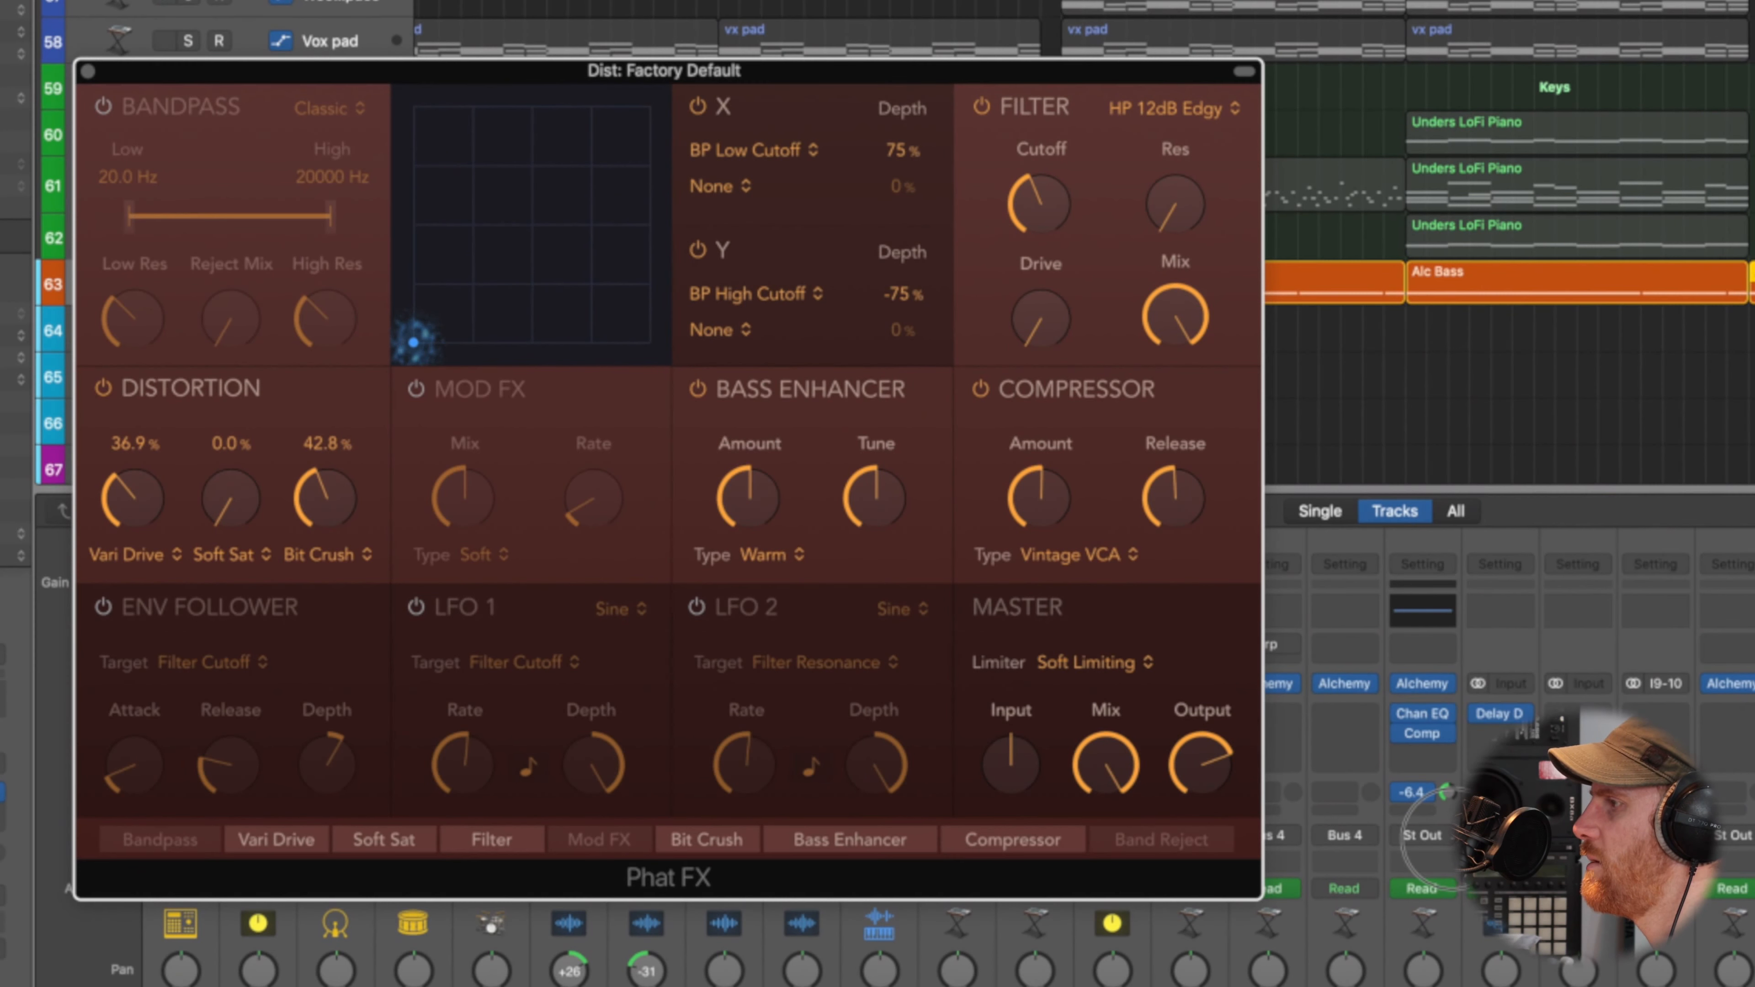
{"action": "left_click", "coordinate": [1455, 837]}
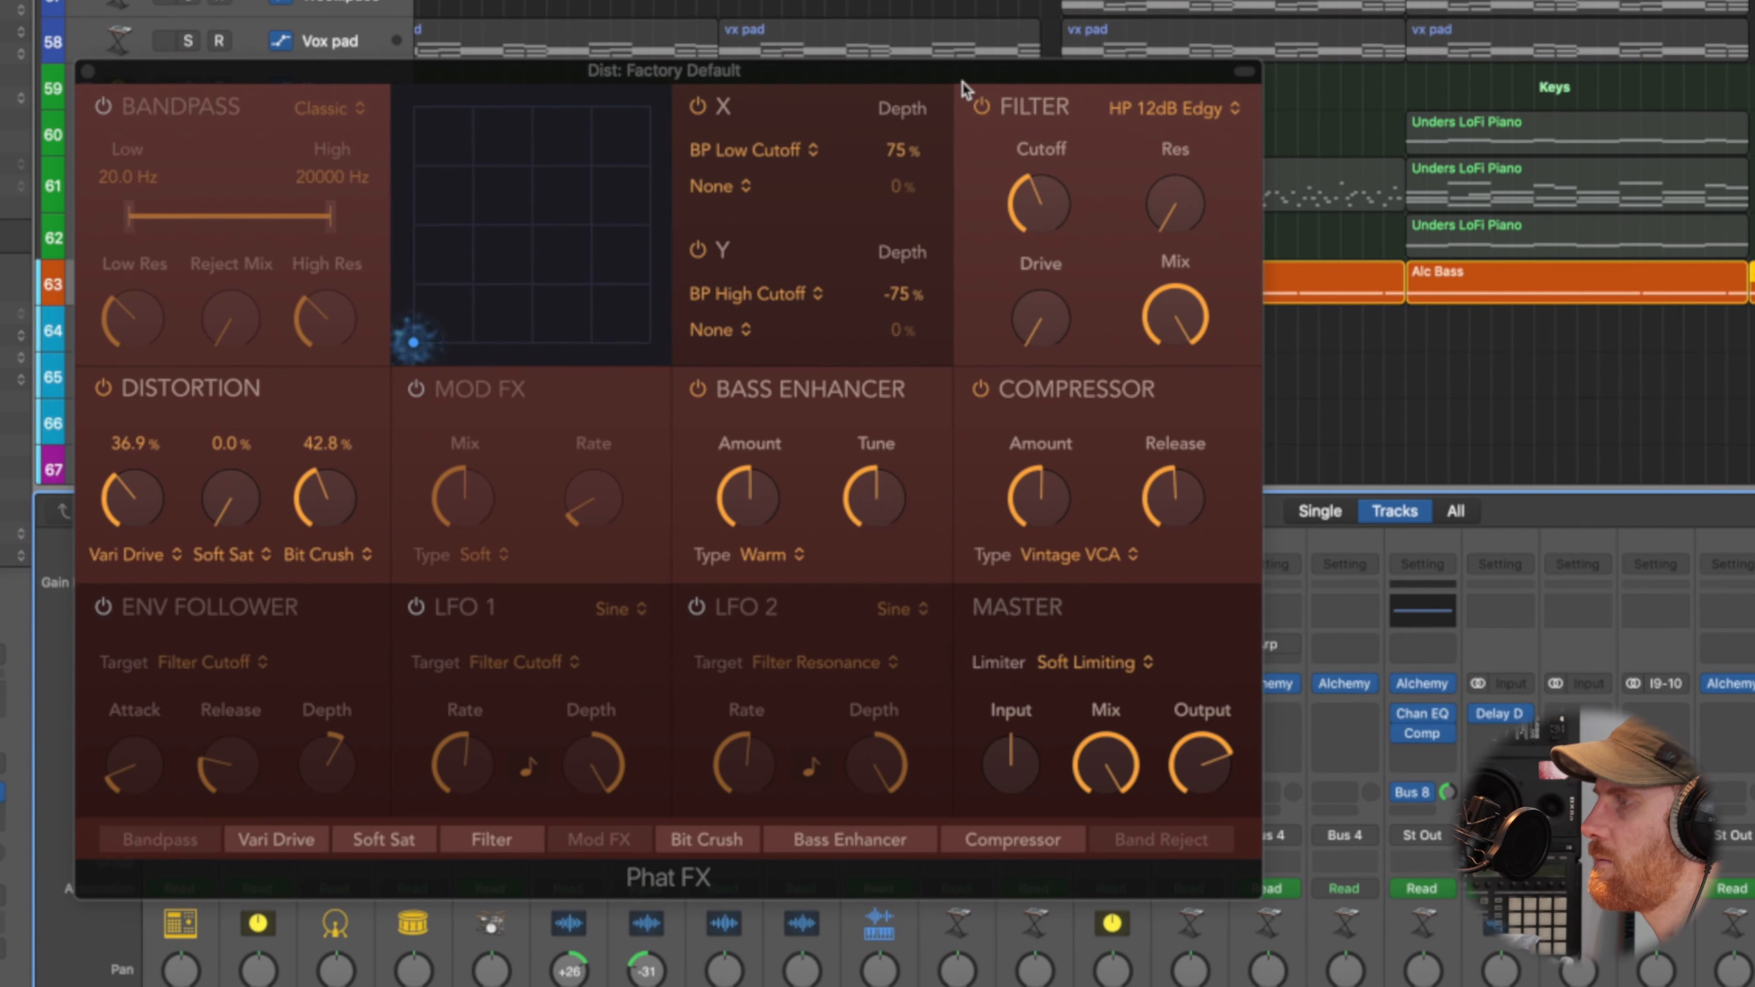
Raise the Filter cutoff to 811 Hz and set its resonance to 26.8%.
{"action": "left_click_drag", "start_coordinate": [963, 83], "coordinate": [1273, 81]}
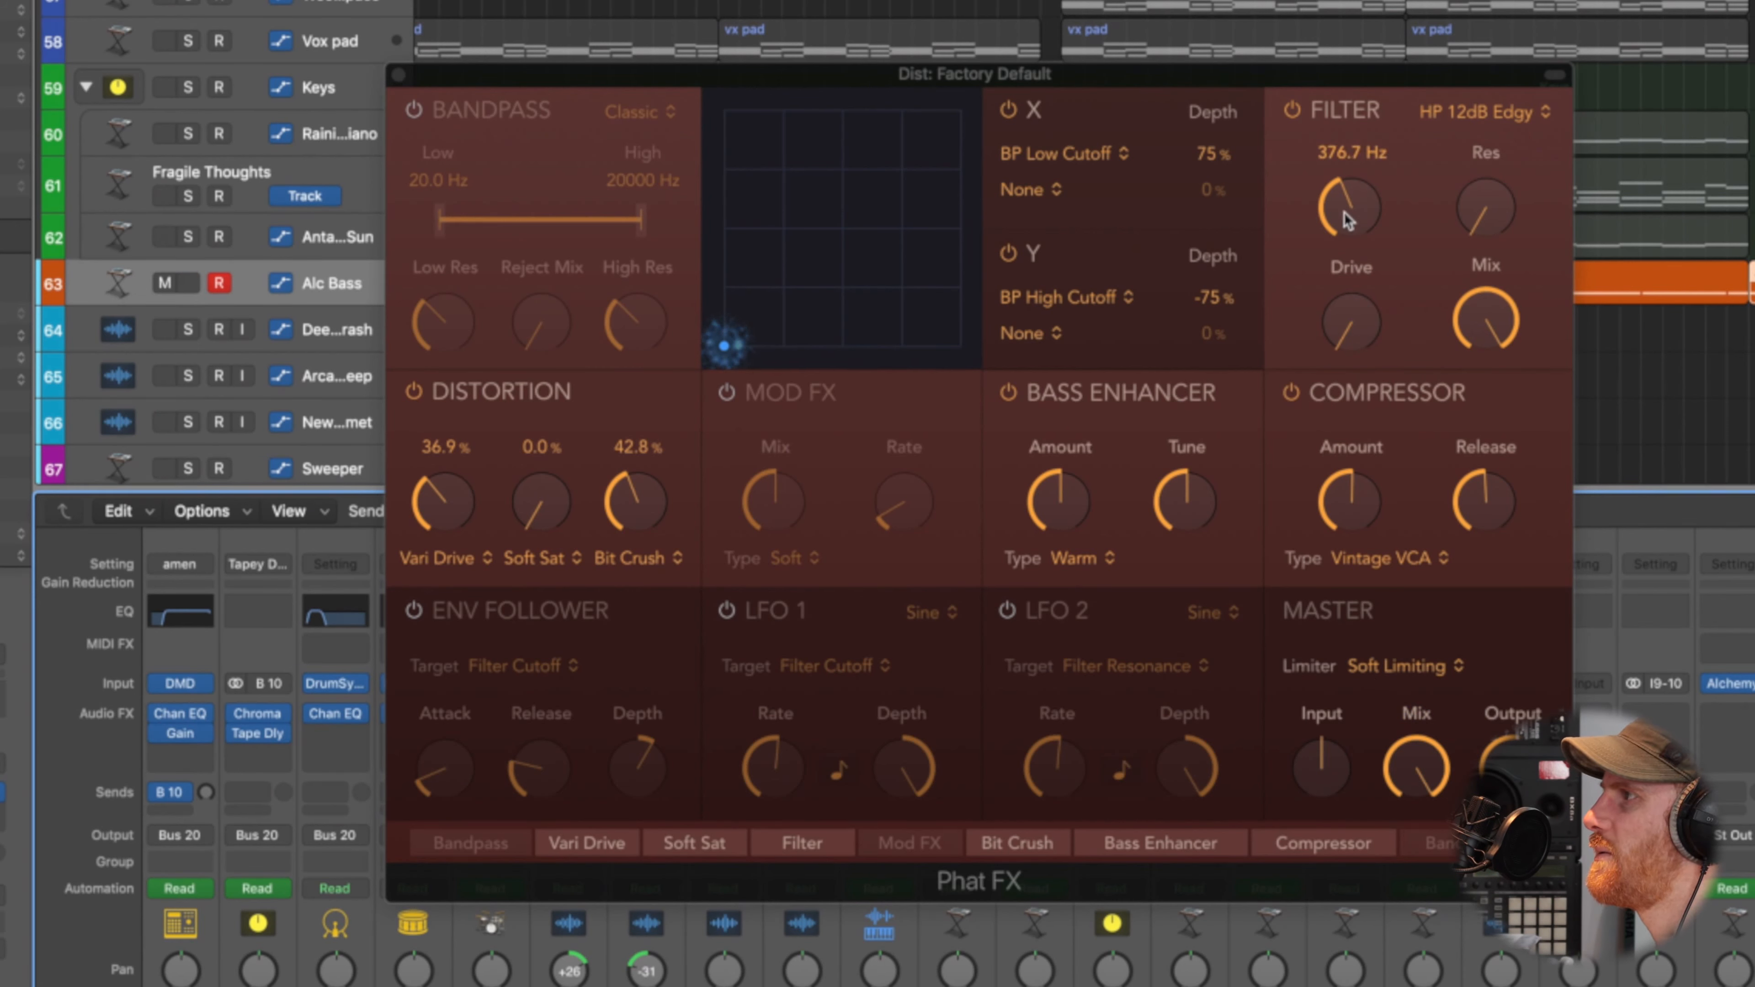
{"action": "left_click_drag", "start_coordinate": [1351, 213], "coordinate": [1354, 216]}
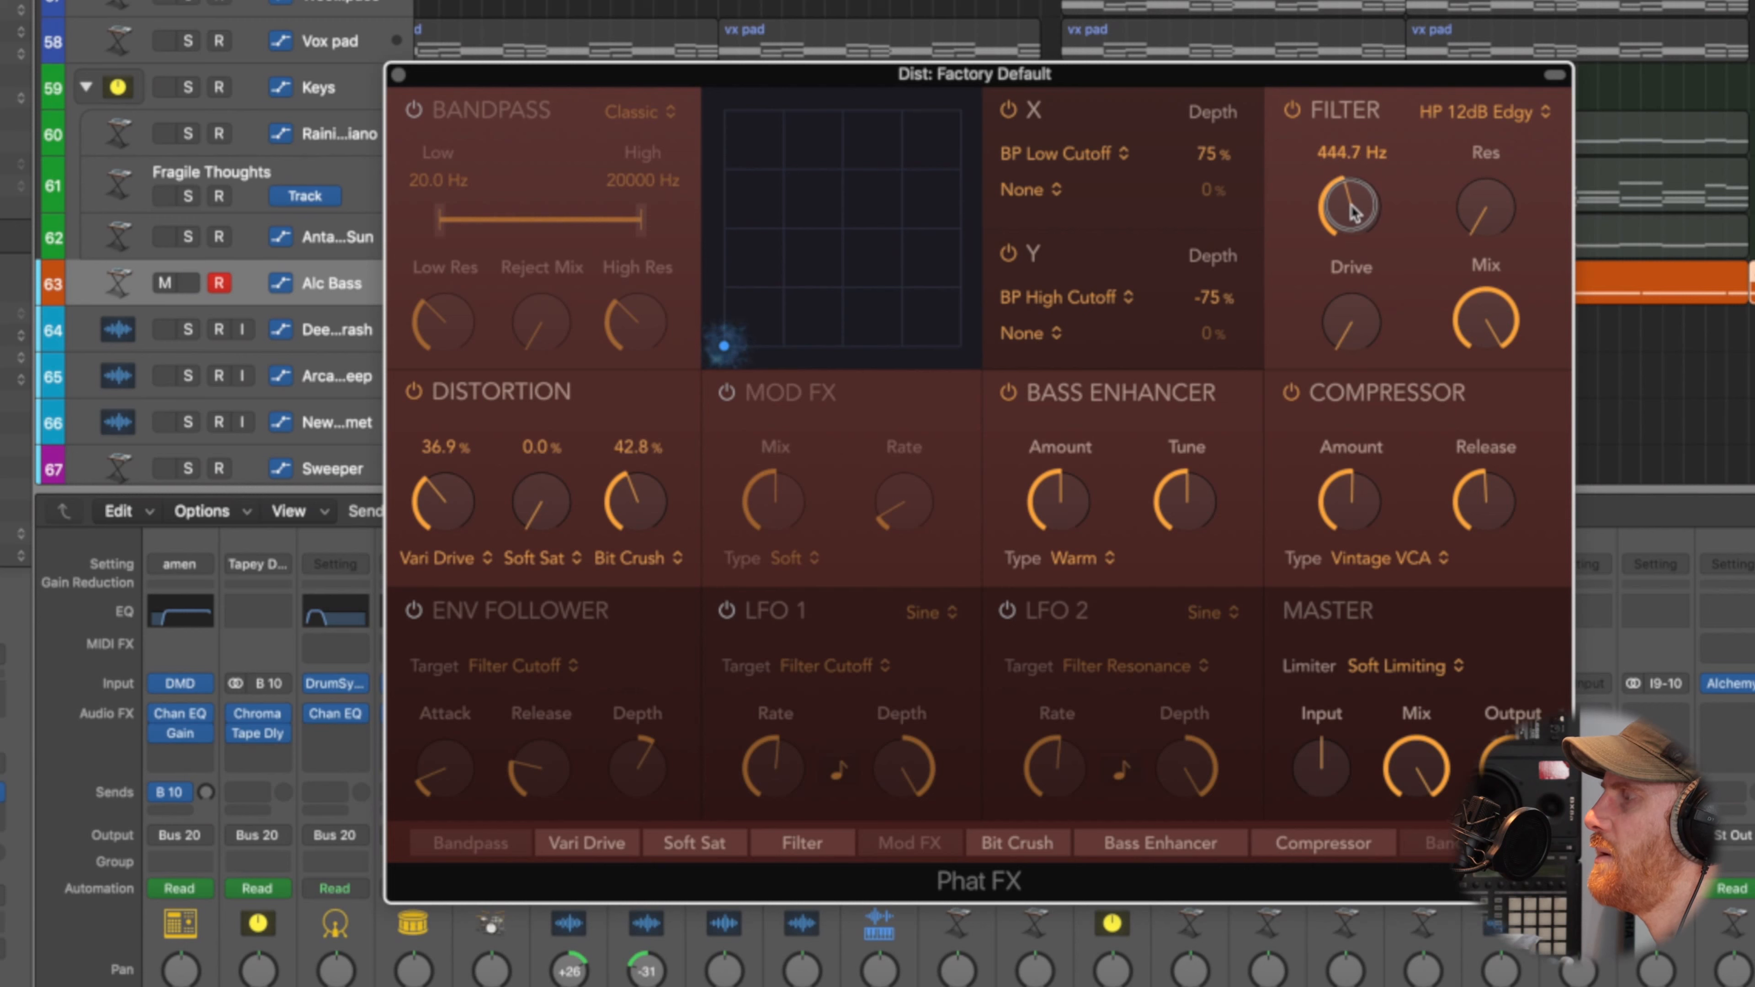
{"action": "left_click_drag", "start_coordinate": [1354, 208], "coordinate": [1354, 207]}
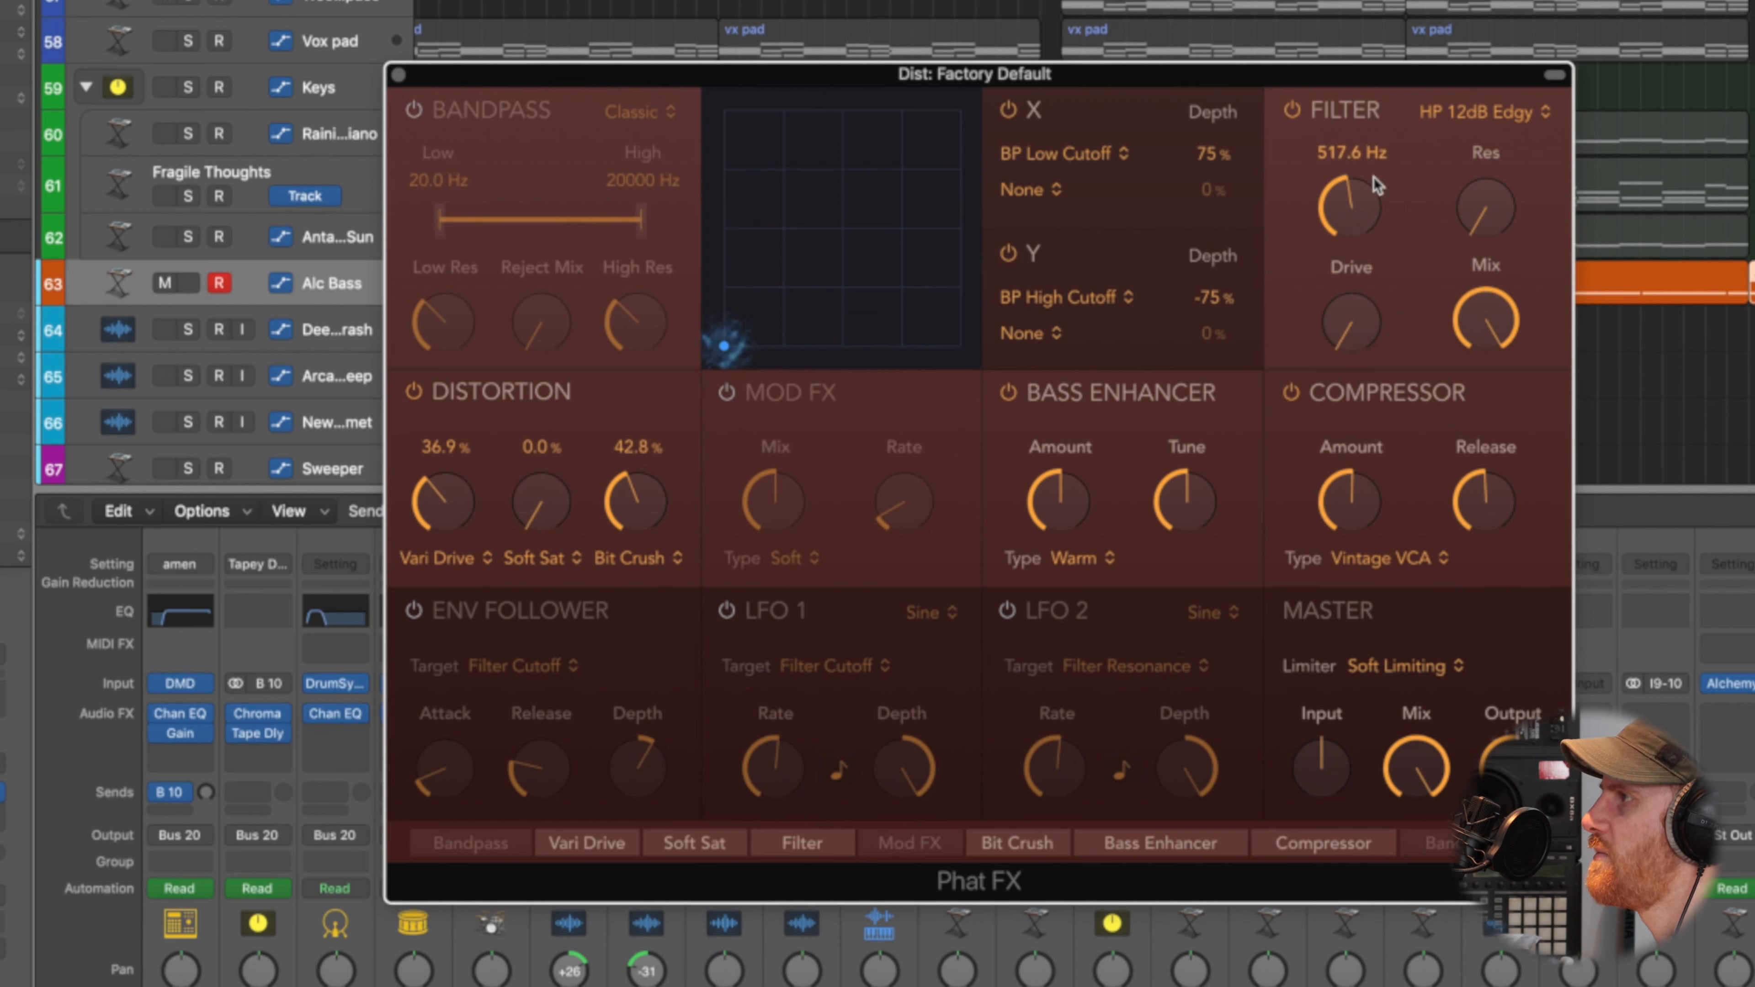
{"action": "left_click_drag", "start_coordinate": [1496, 214], "coordinate": [1493, 164]}
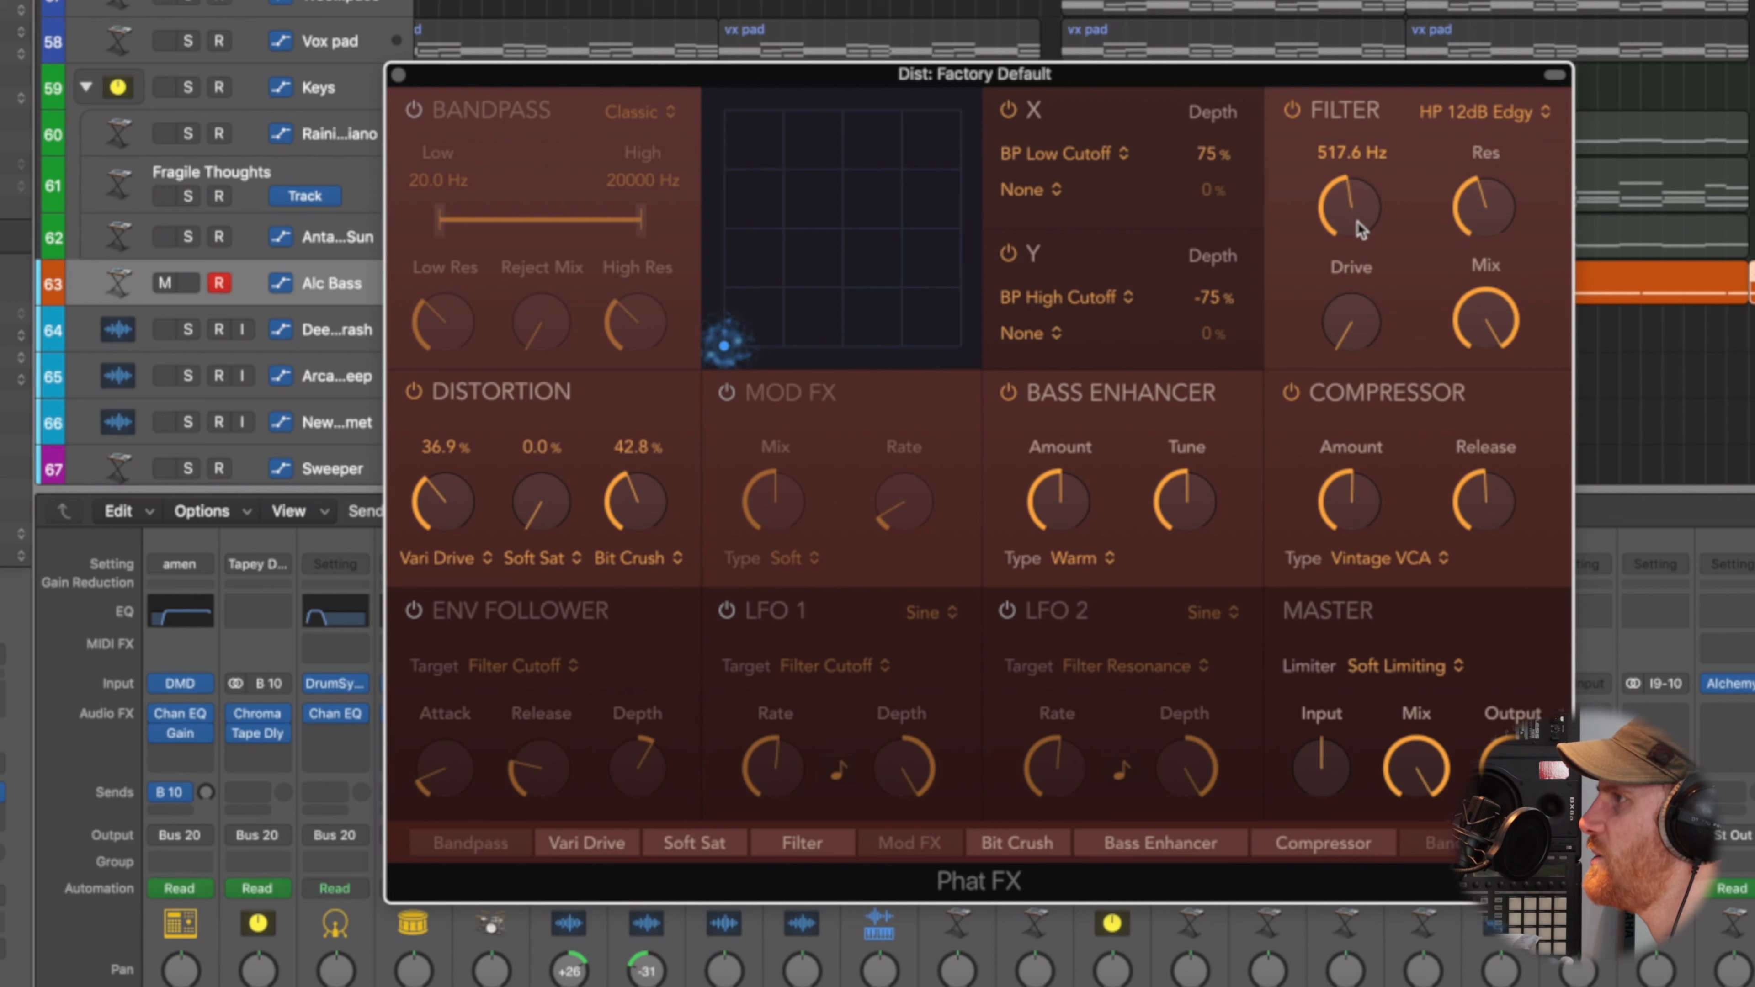
{"action": "left_click_drag", "start_coordinate": [1358, 210], "coordinate": [1368, 191]}
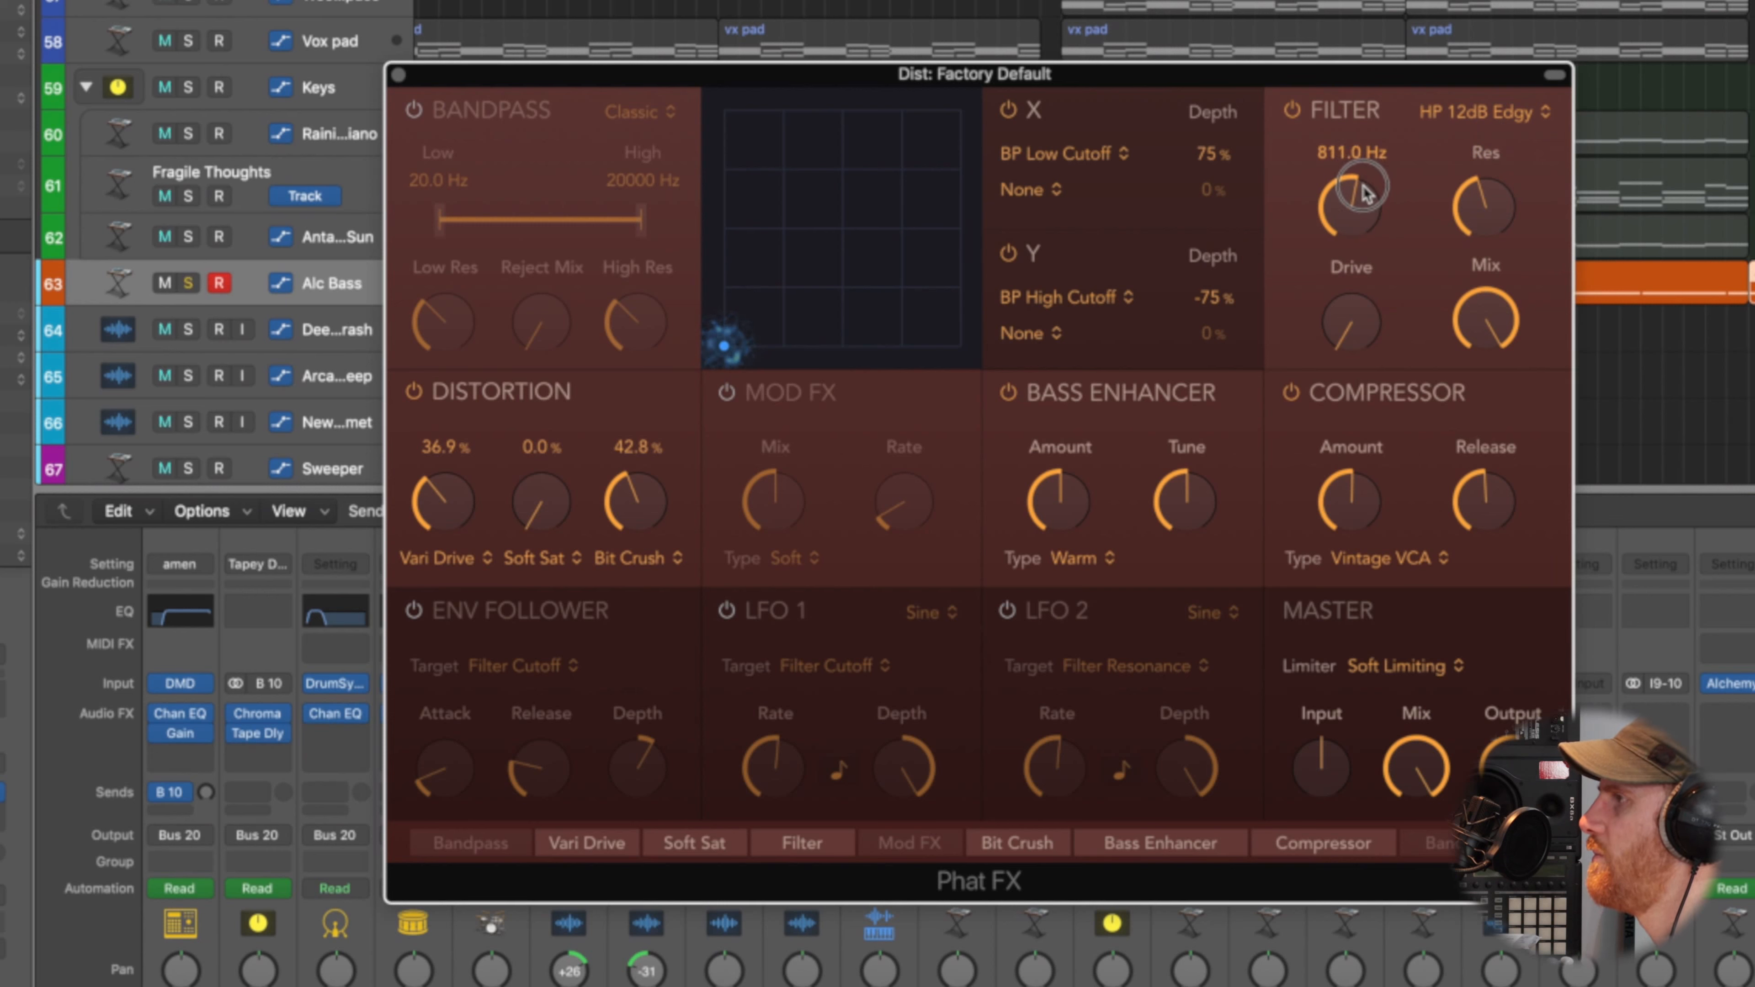
{"action": "left_click_drag", "start_coordinate": [1477, 207], "coordinate": [1511, 277]}
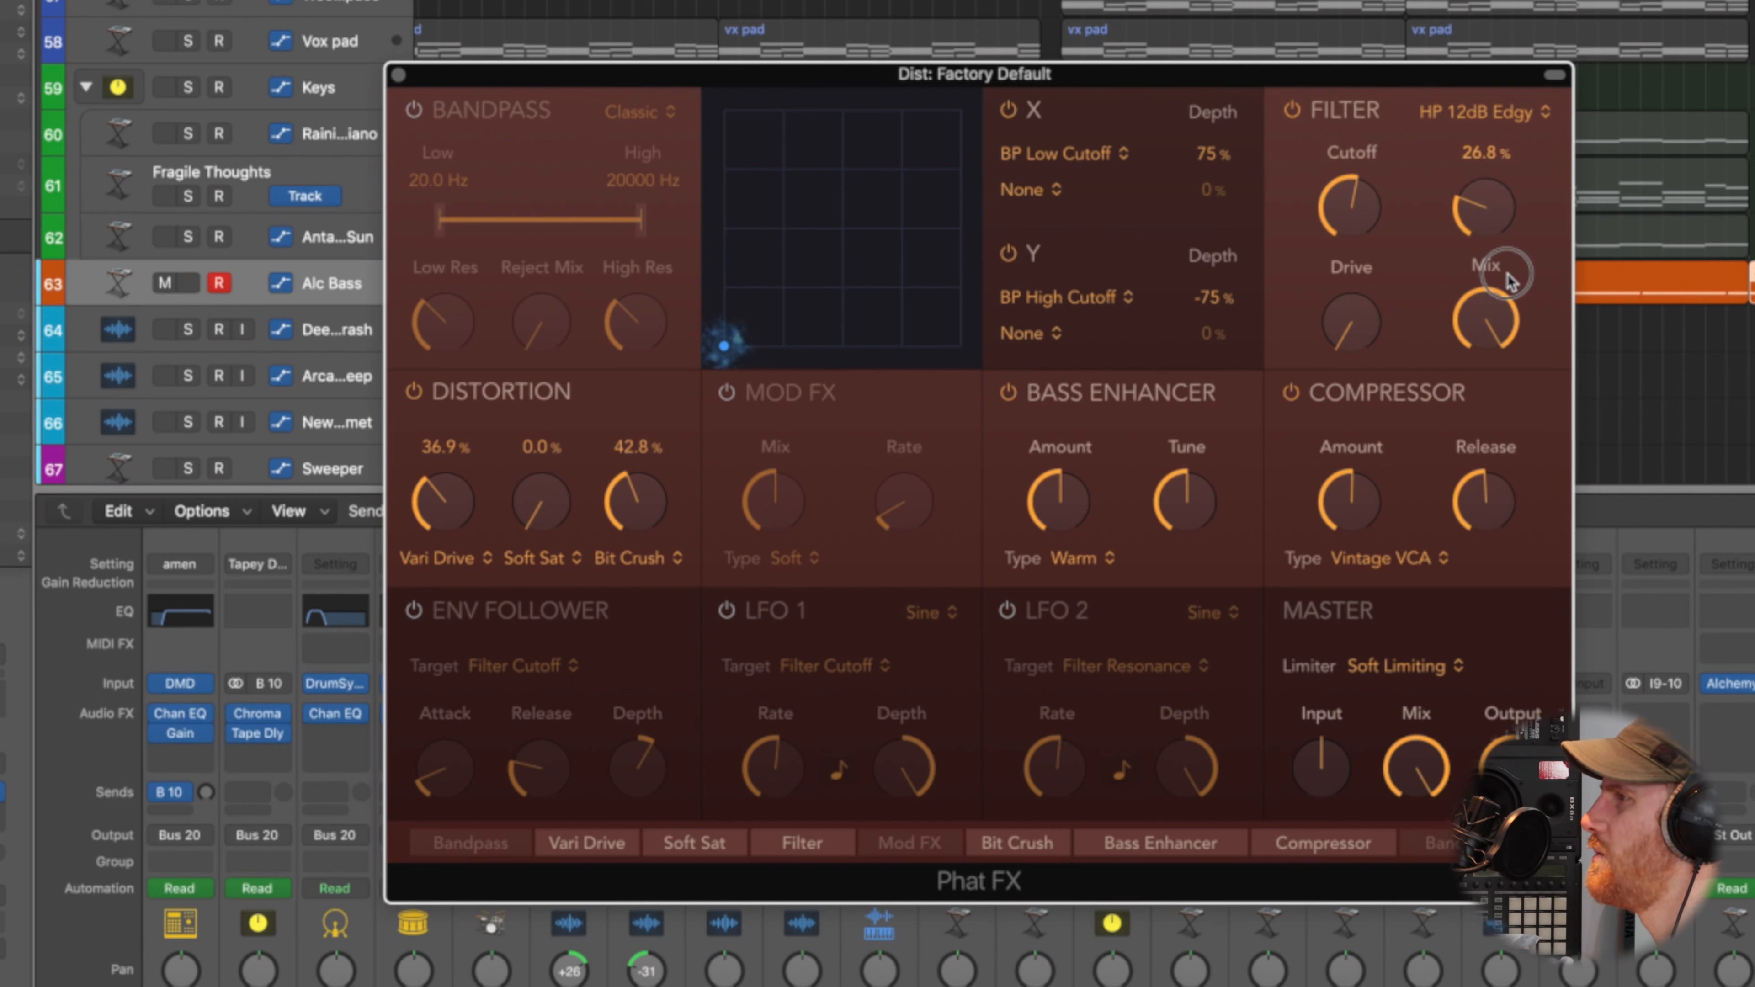
{"action": "key", "text": "s"}
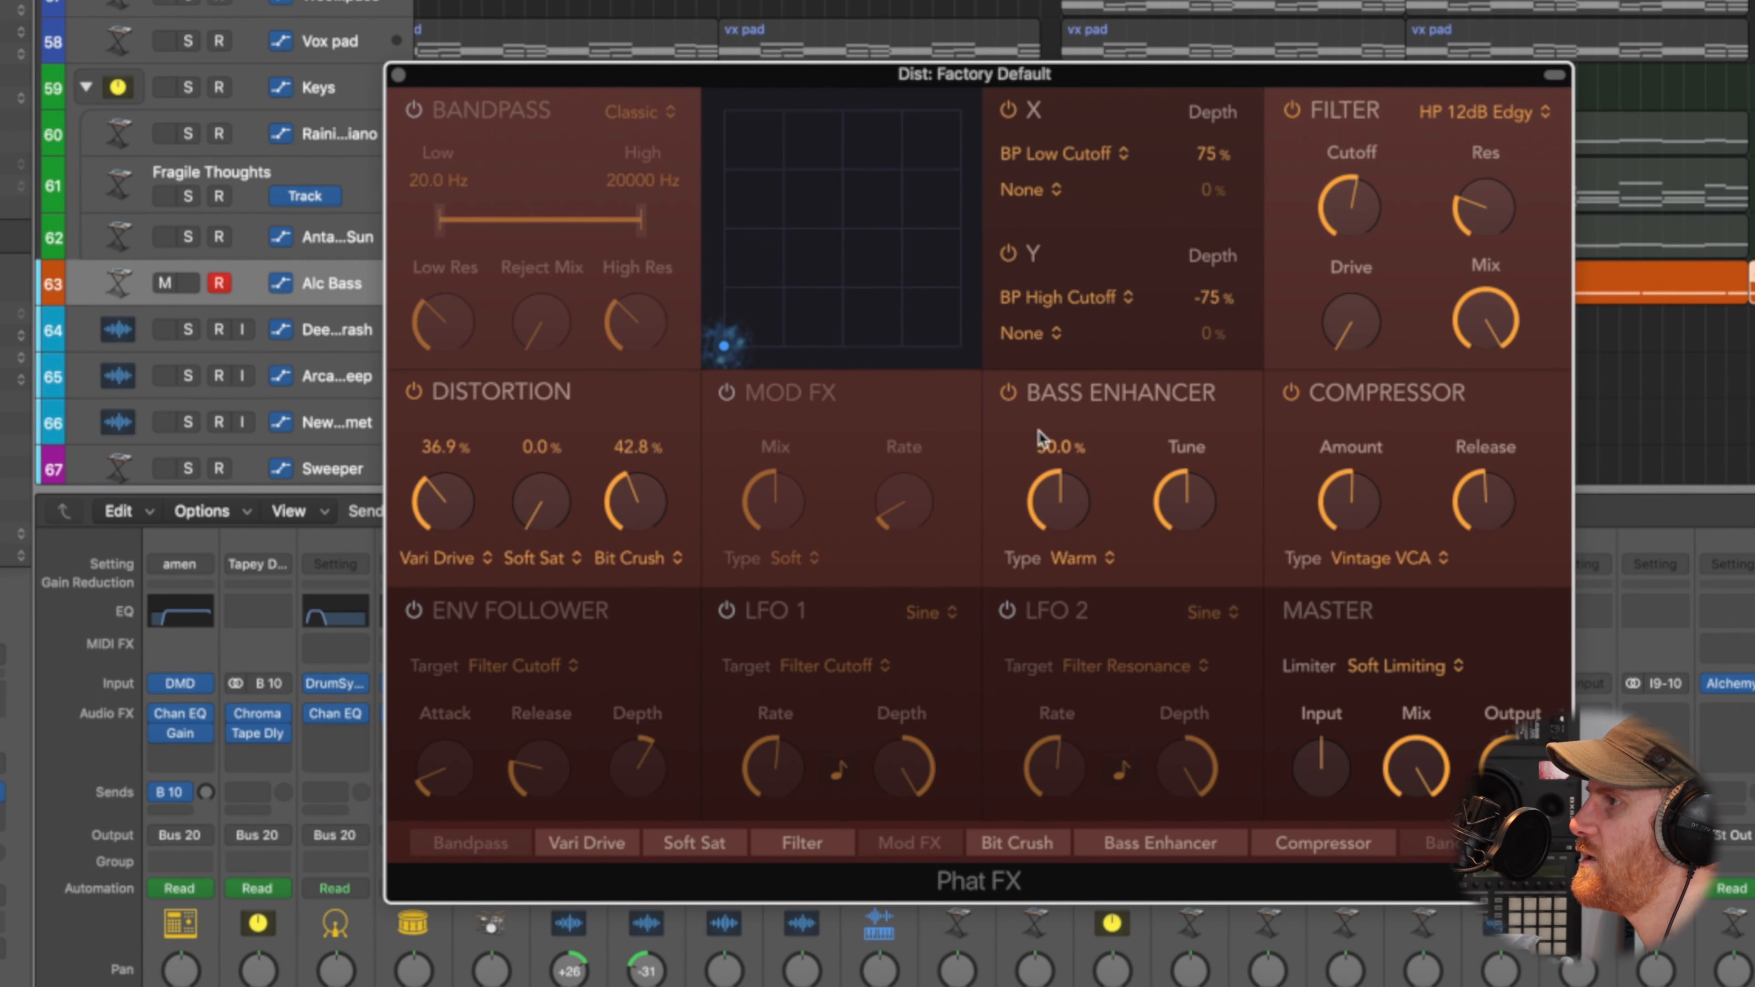
Switch off the Bass Enhancer and raise the Compressor's Amount and Release well above their midpoints.
{"action": "left_click", "coordinate": [1009, 394]}
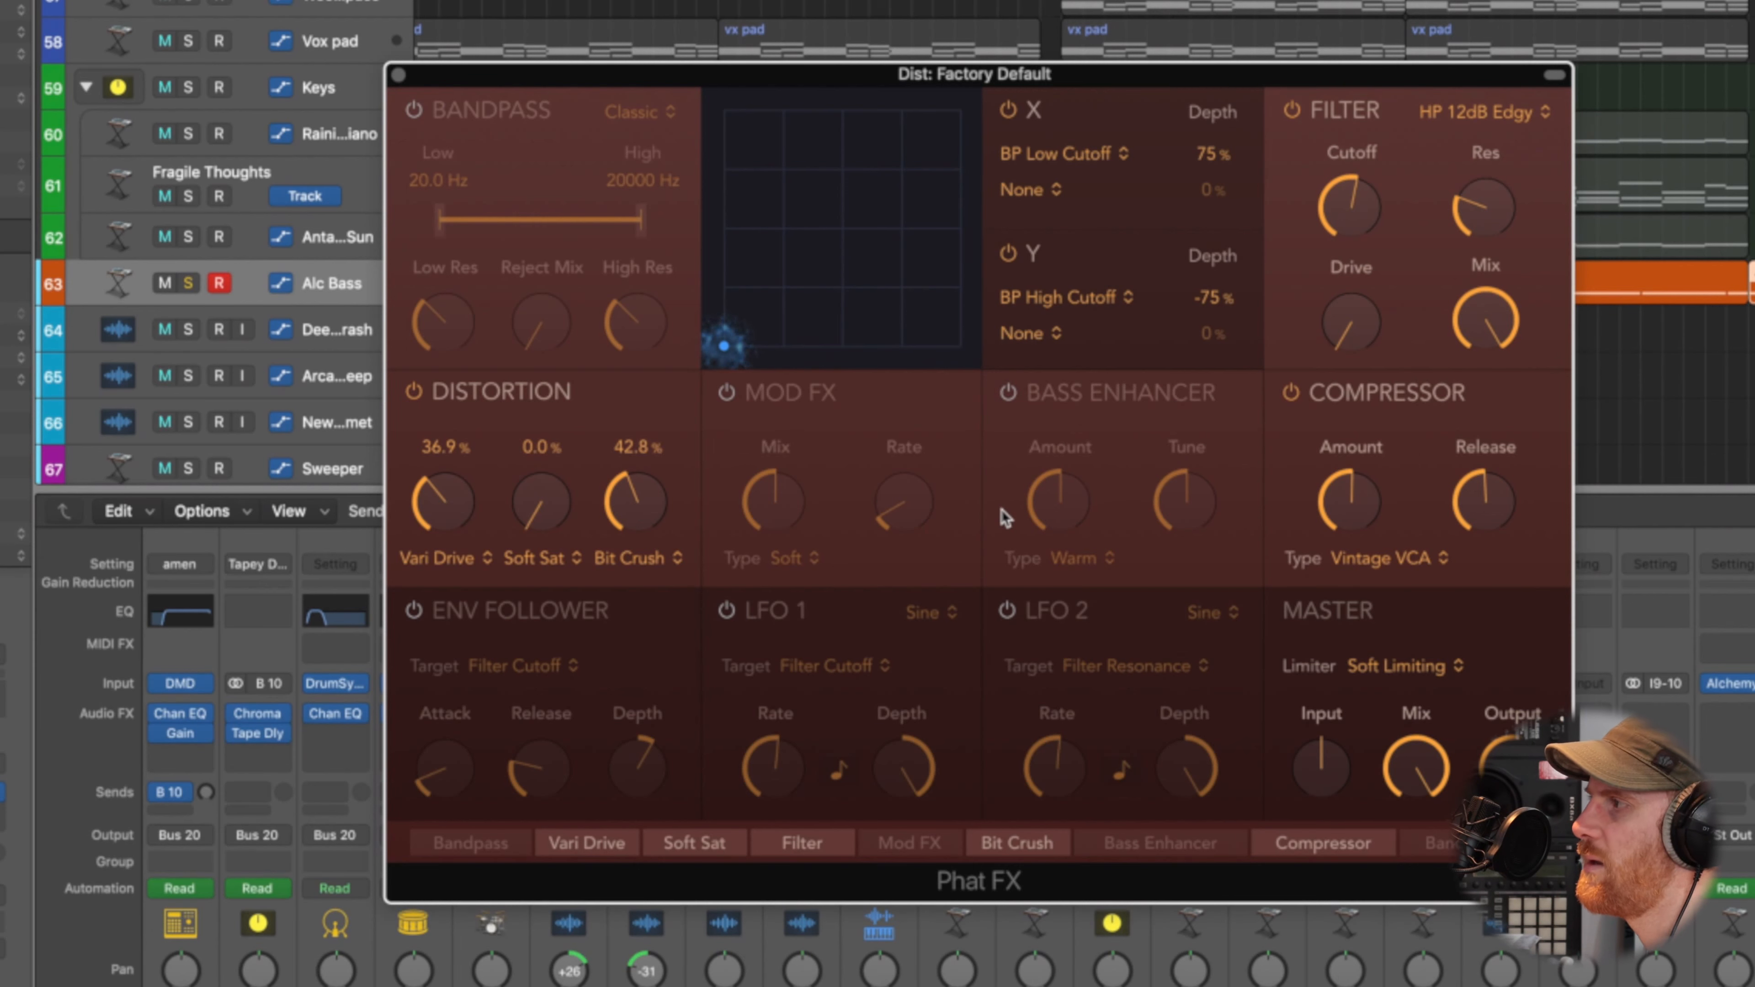
{"action": "mouse_move", "coordinate": [1322, 500]}
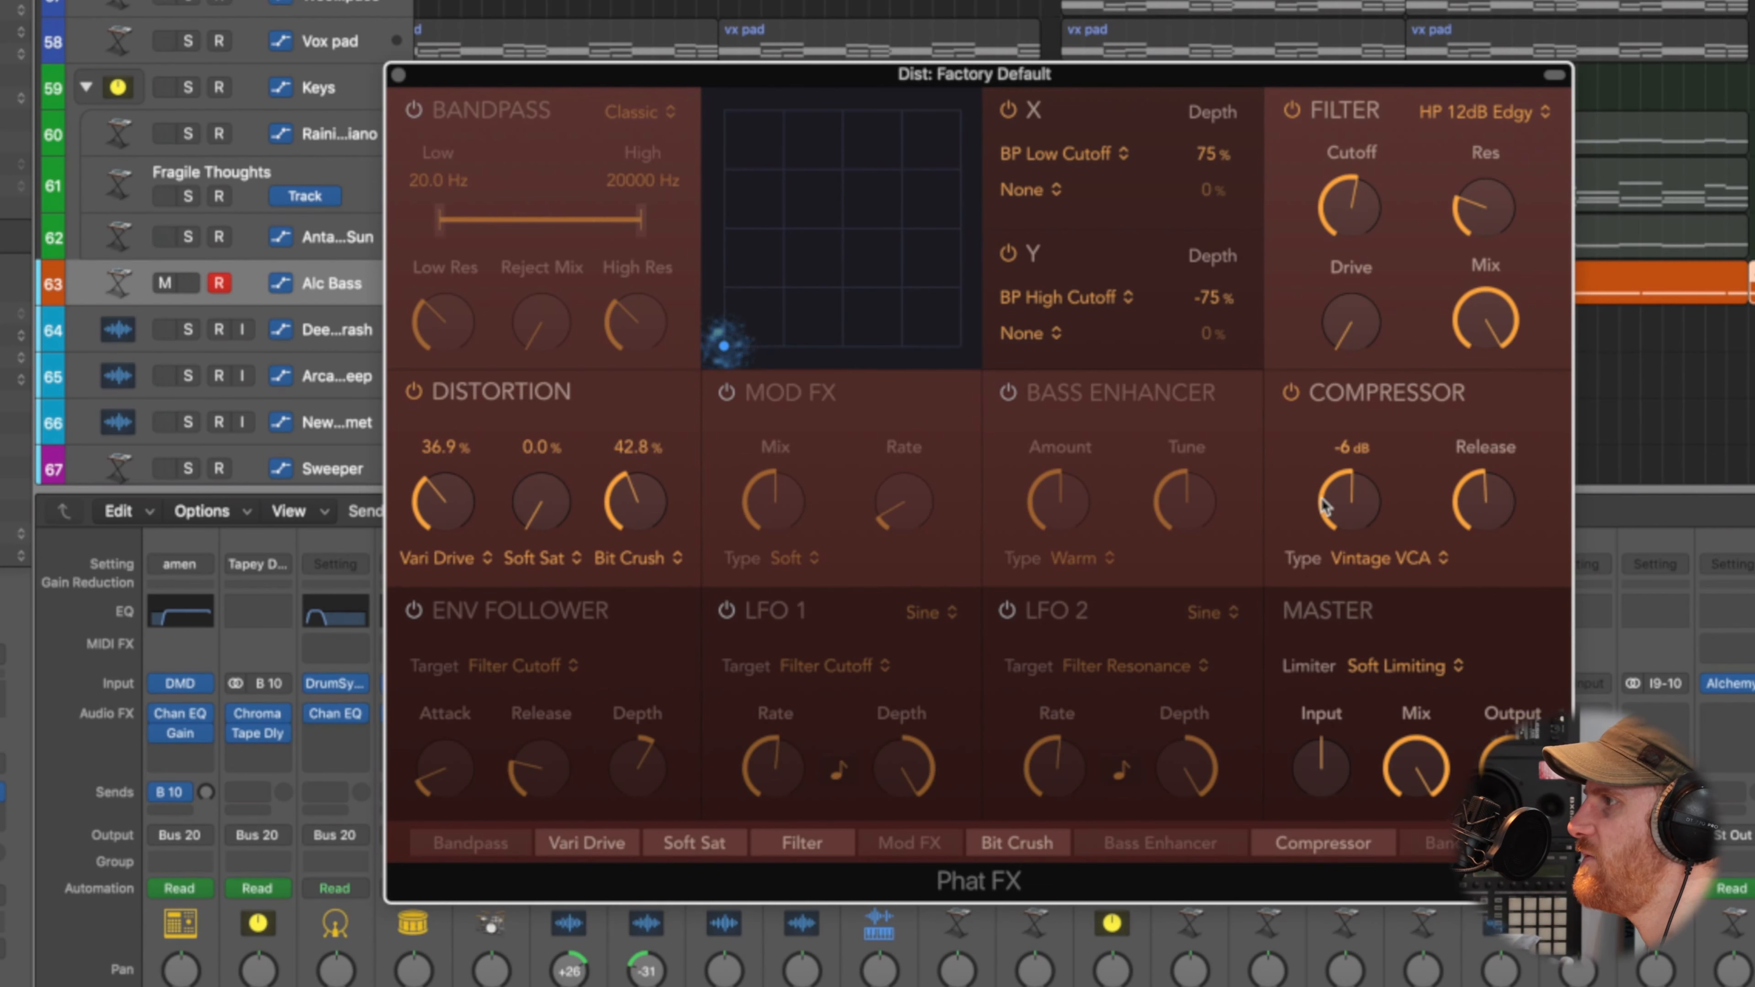
{"action": "mouse_move", "coordinate": [1493, 483]}
{"action": "left_click_drag", "start_coordinate": [1489, 503], "coordinate": [1501, 426]}
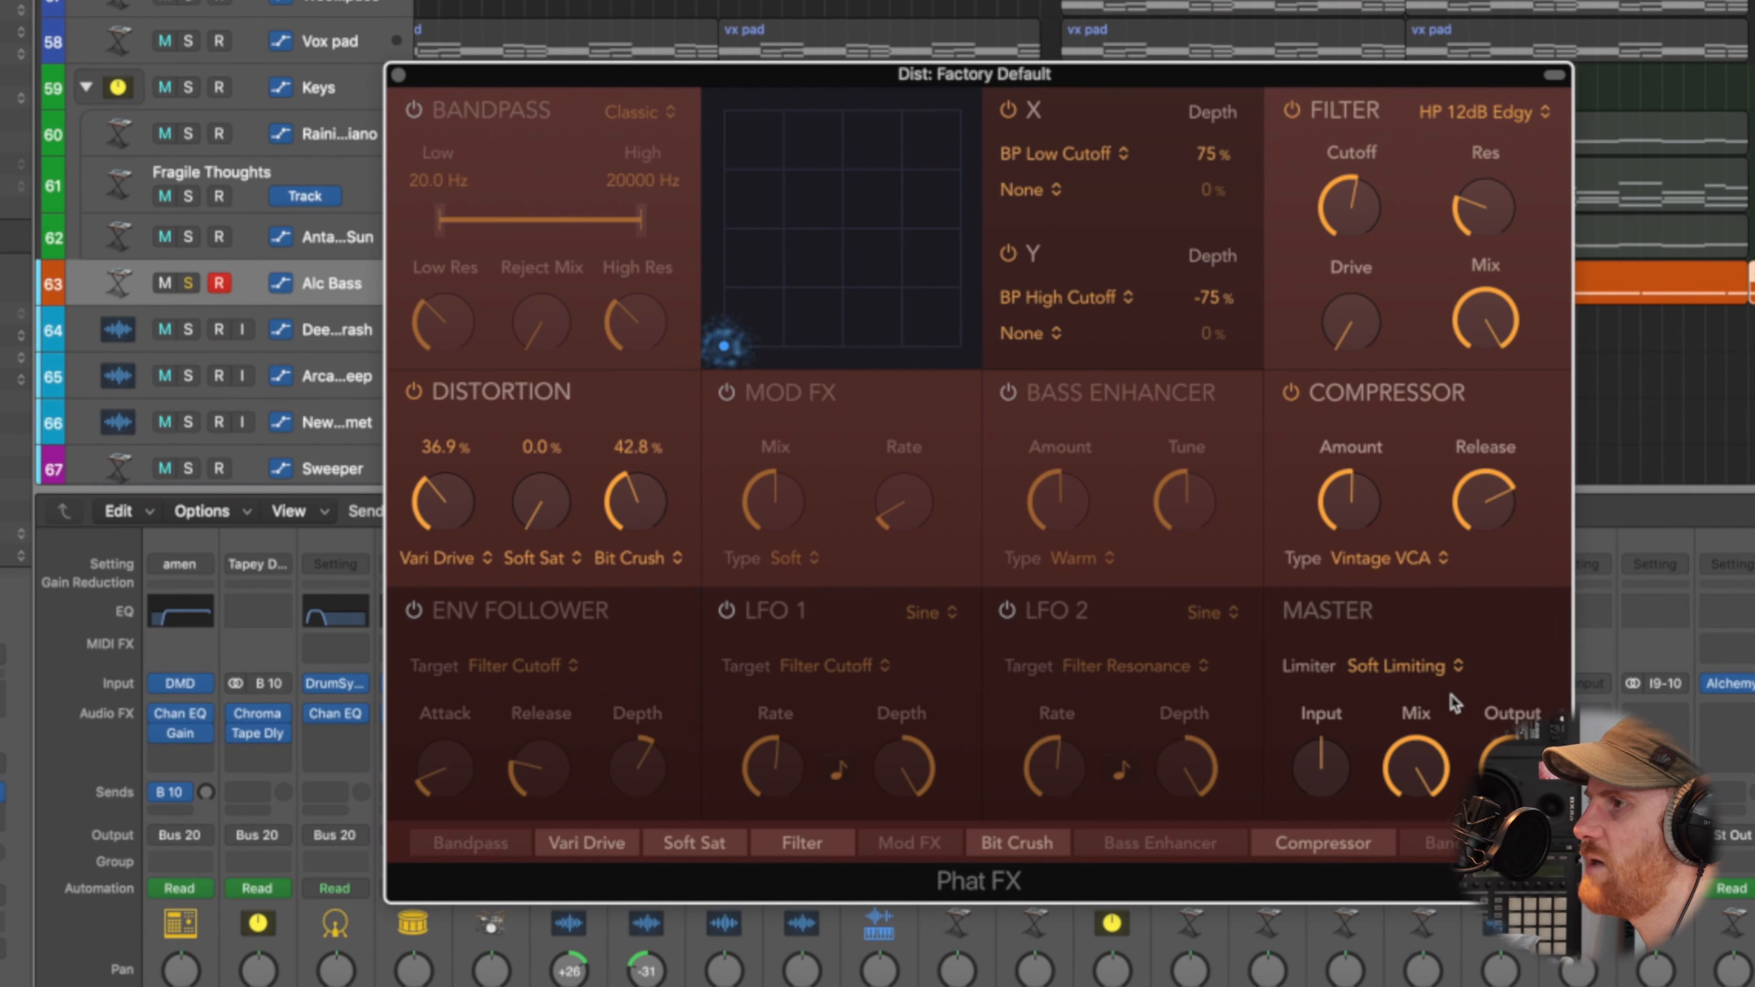
{"action": "left_click_drag", "start_coordinate": [1355, 505], "coordinate": [1340, 451]}
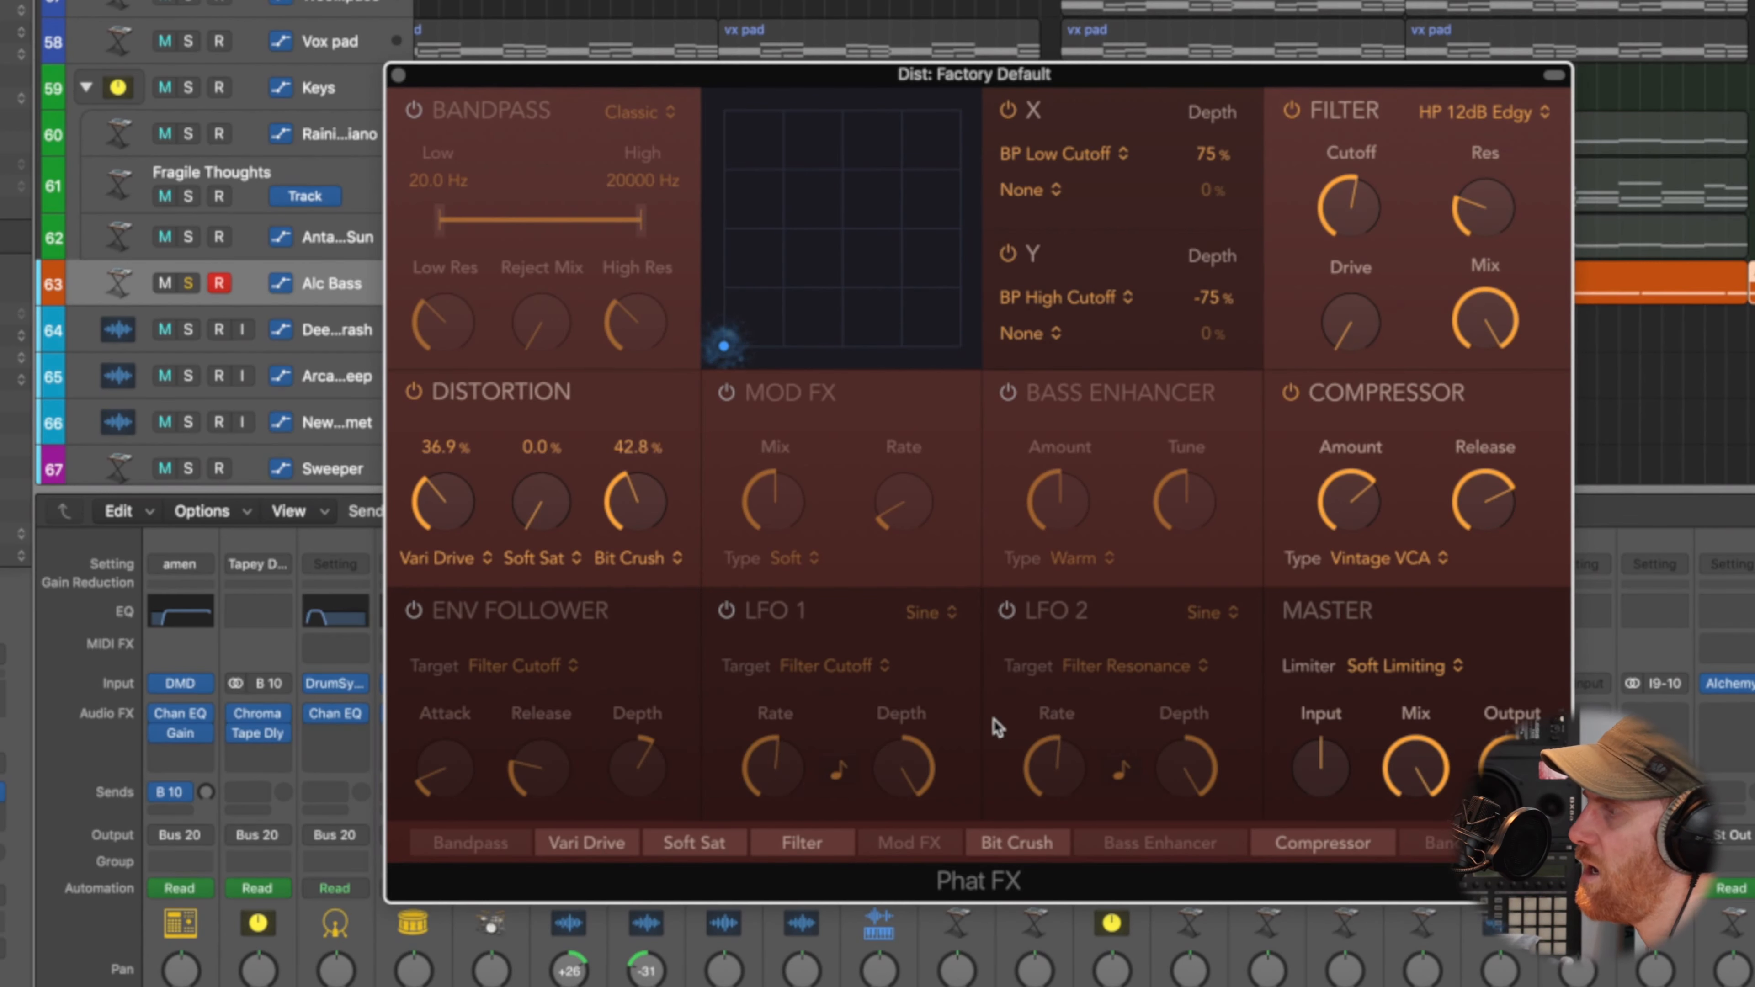
{"action": "left_click", "coordinate": [398, 75]}
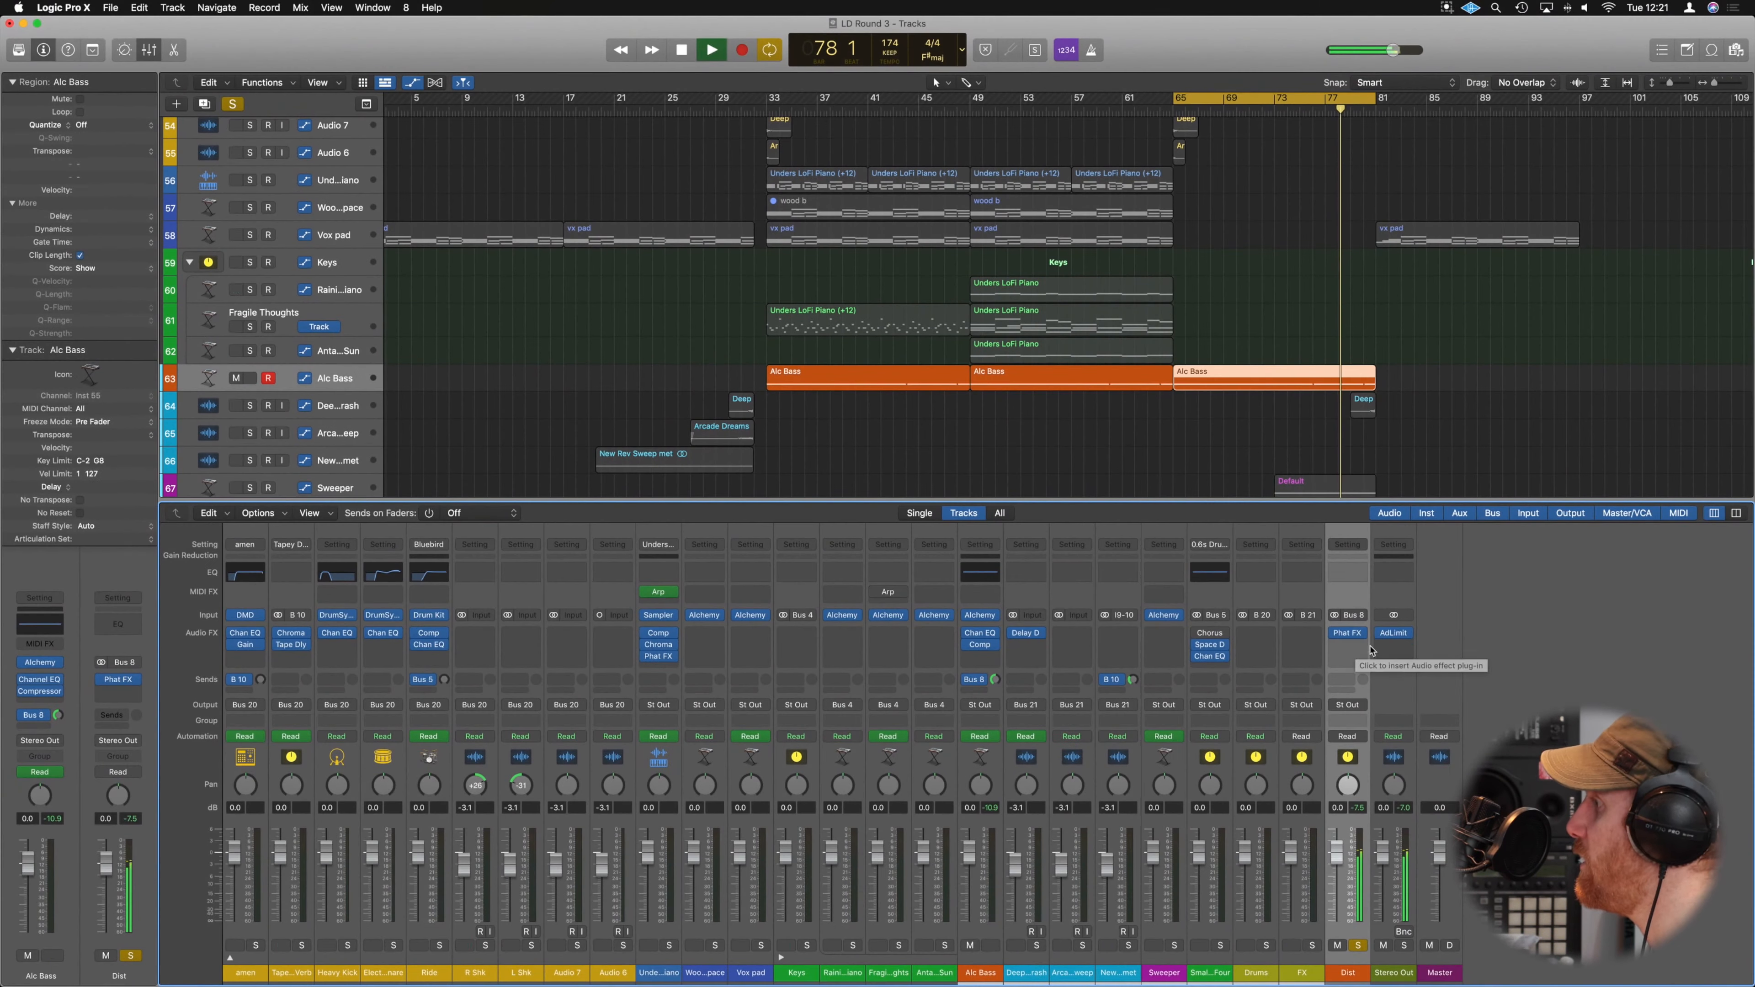
Insert the ChromaVerb reverb after Phat FX on the Dist channel.
{"action": "left_click", "coordinate": [1372, 651]}
{"action": "mouse_move", "coordinate": [1399, 877]}
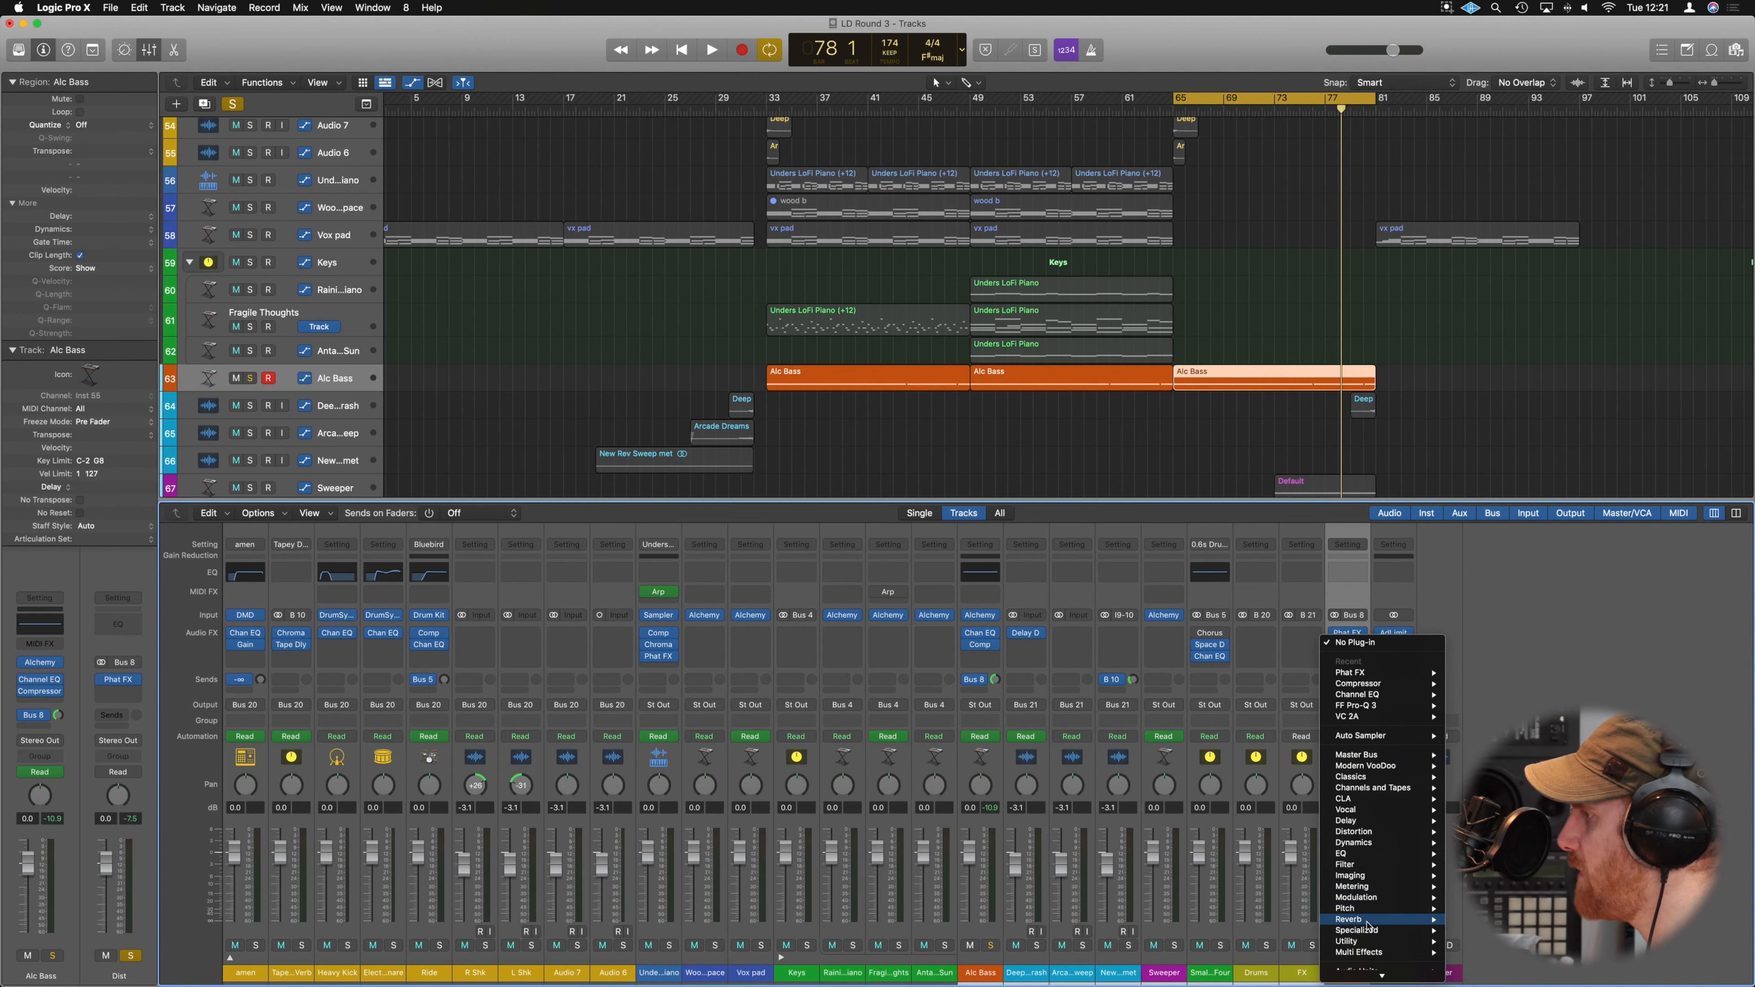
{"action": "mouse_move", "coordinate": [1396, 918]}
{"action": "left_click", "coordinate": [1485, 865]}
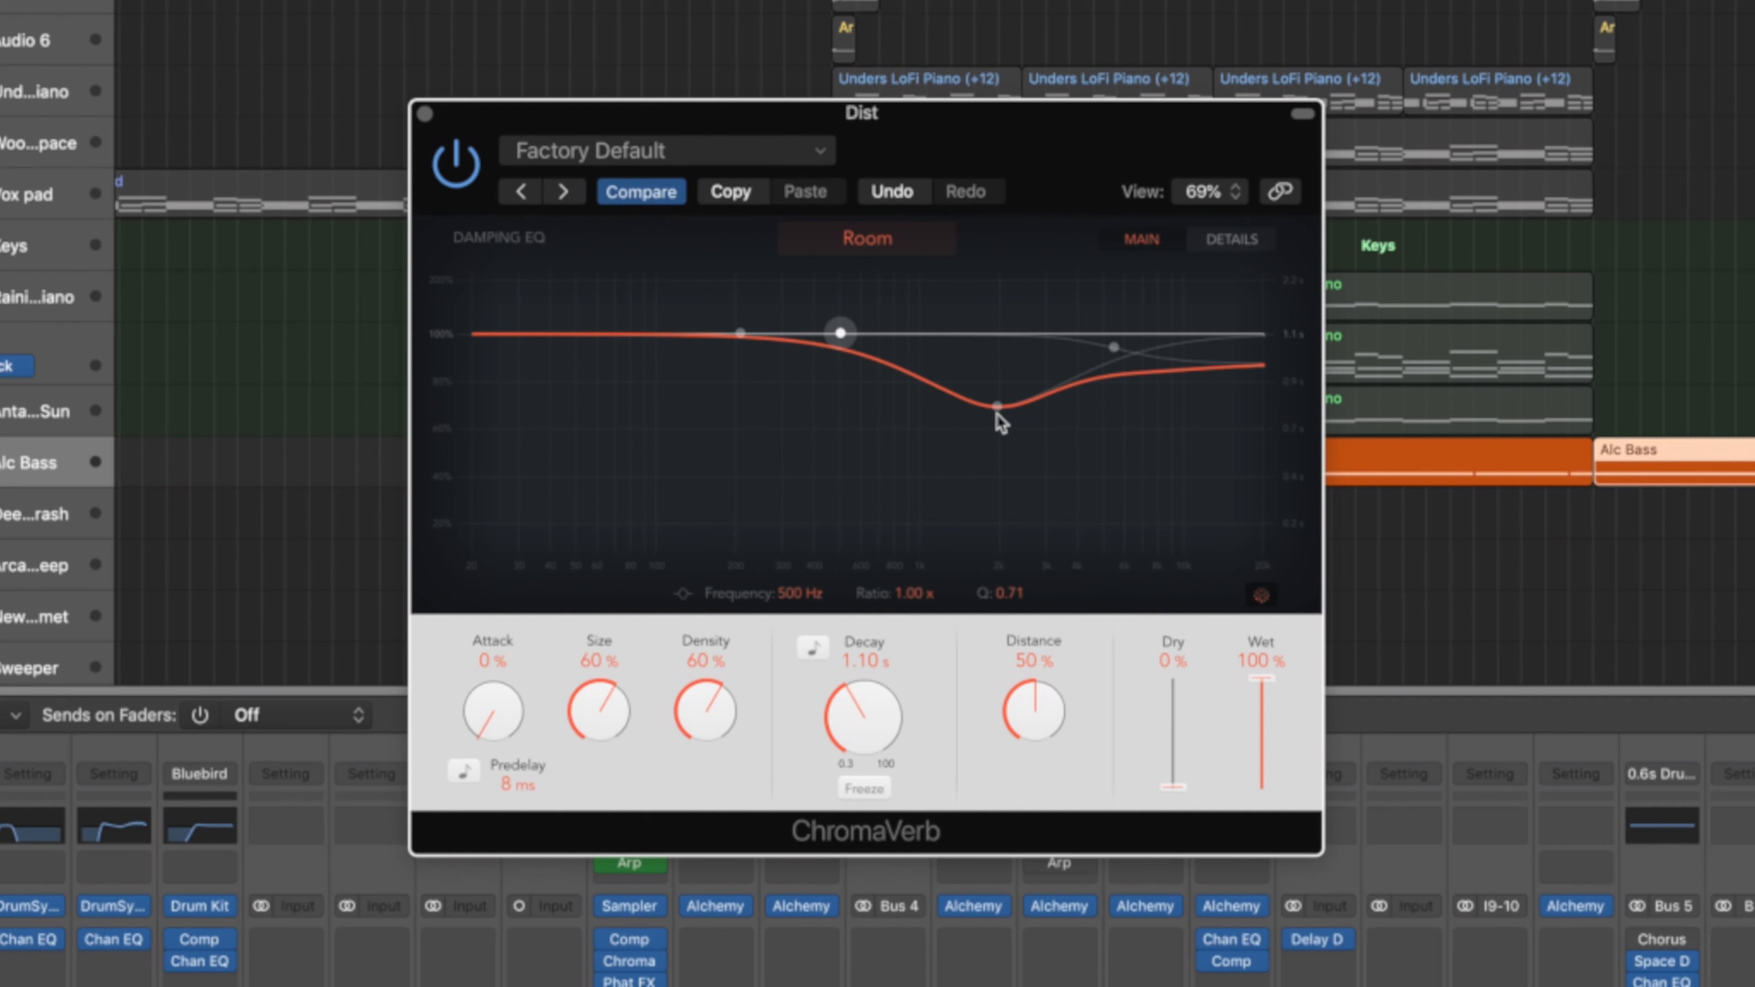
Flatten ChromaVerb's Damping EQ by resetting its bands to a ratio of 1.00, and audition the reverb.
{"action": "left_click", "coordinate": [998, 413], "text": "alt"}
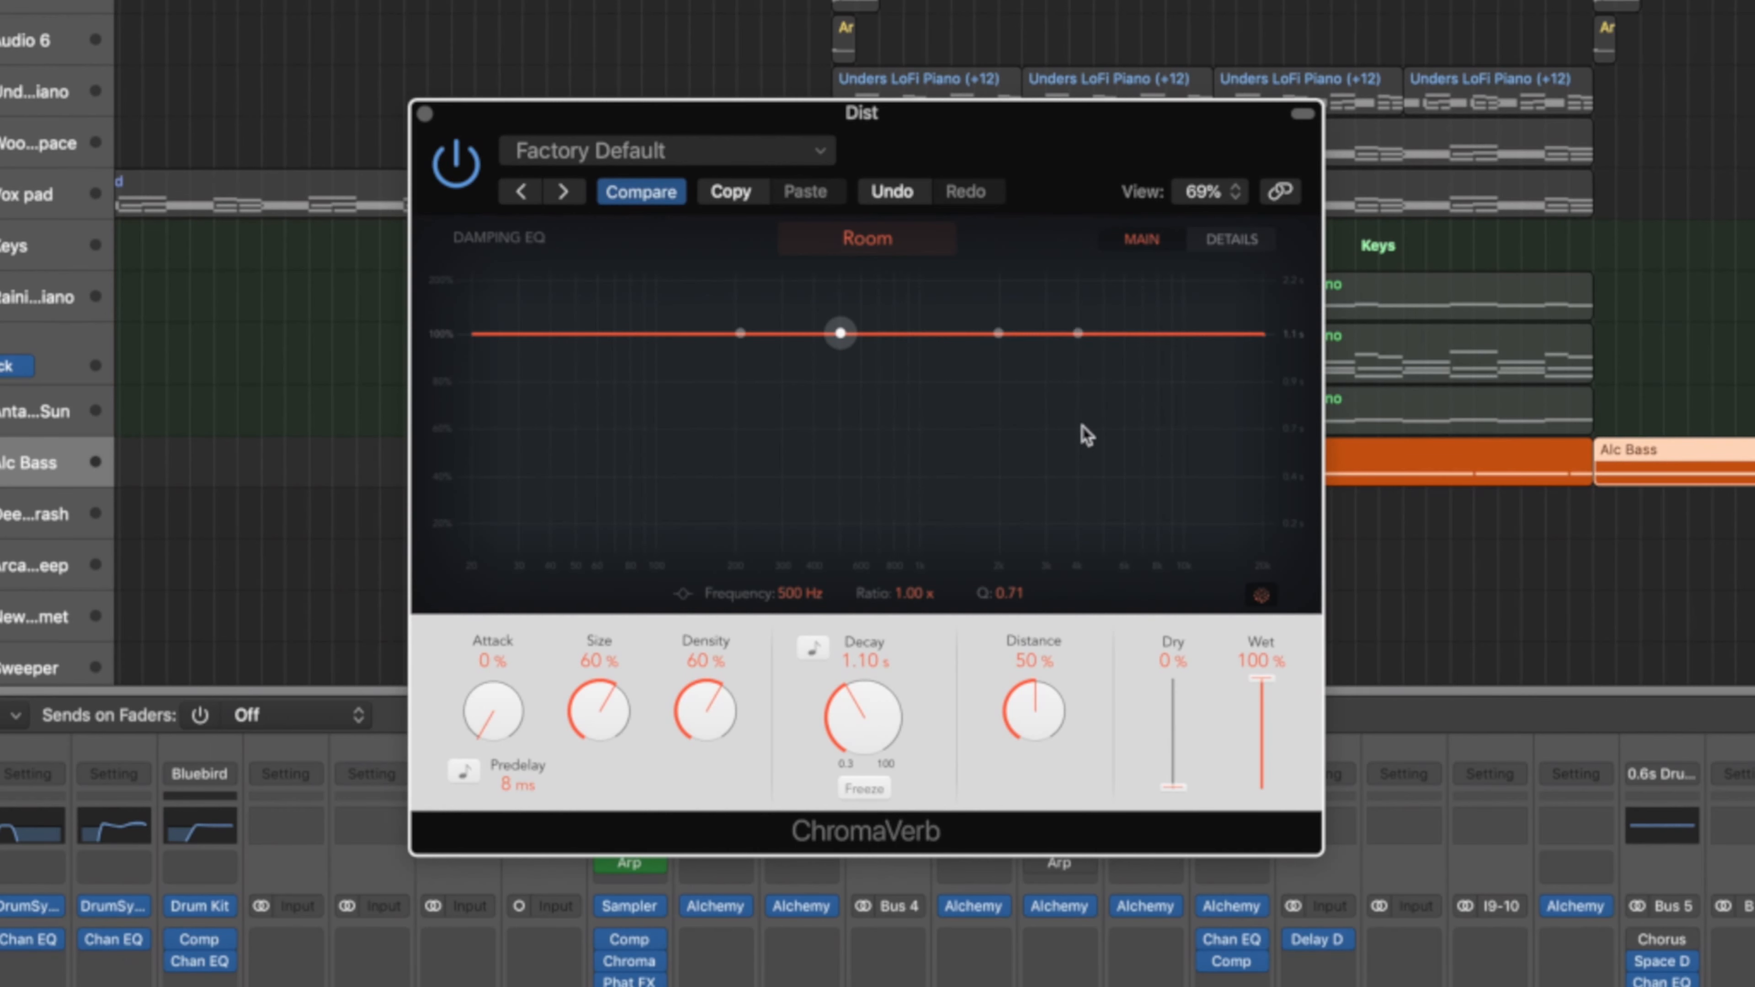
{"action": "left_click", "coordinate": [1049, 473]}
{"action": "key", "text": "space"}
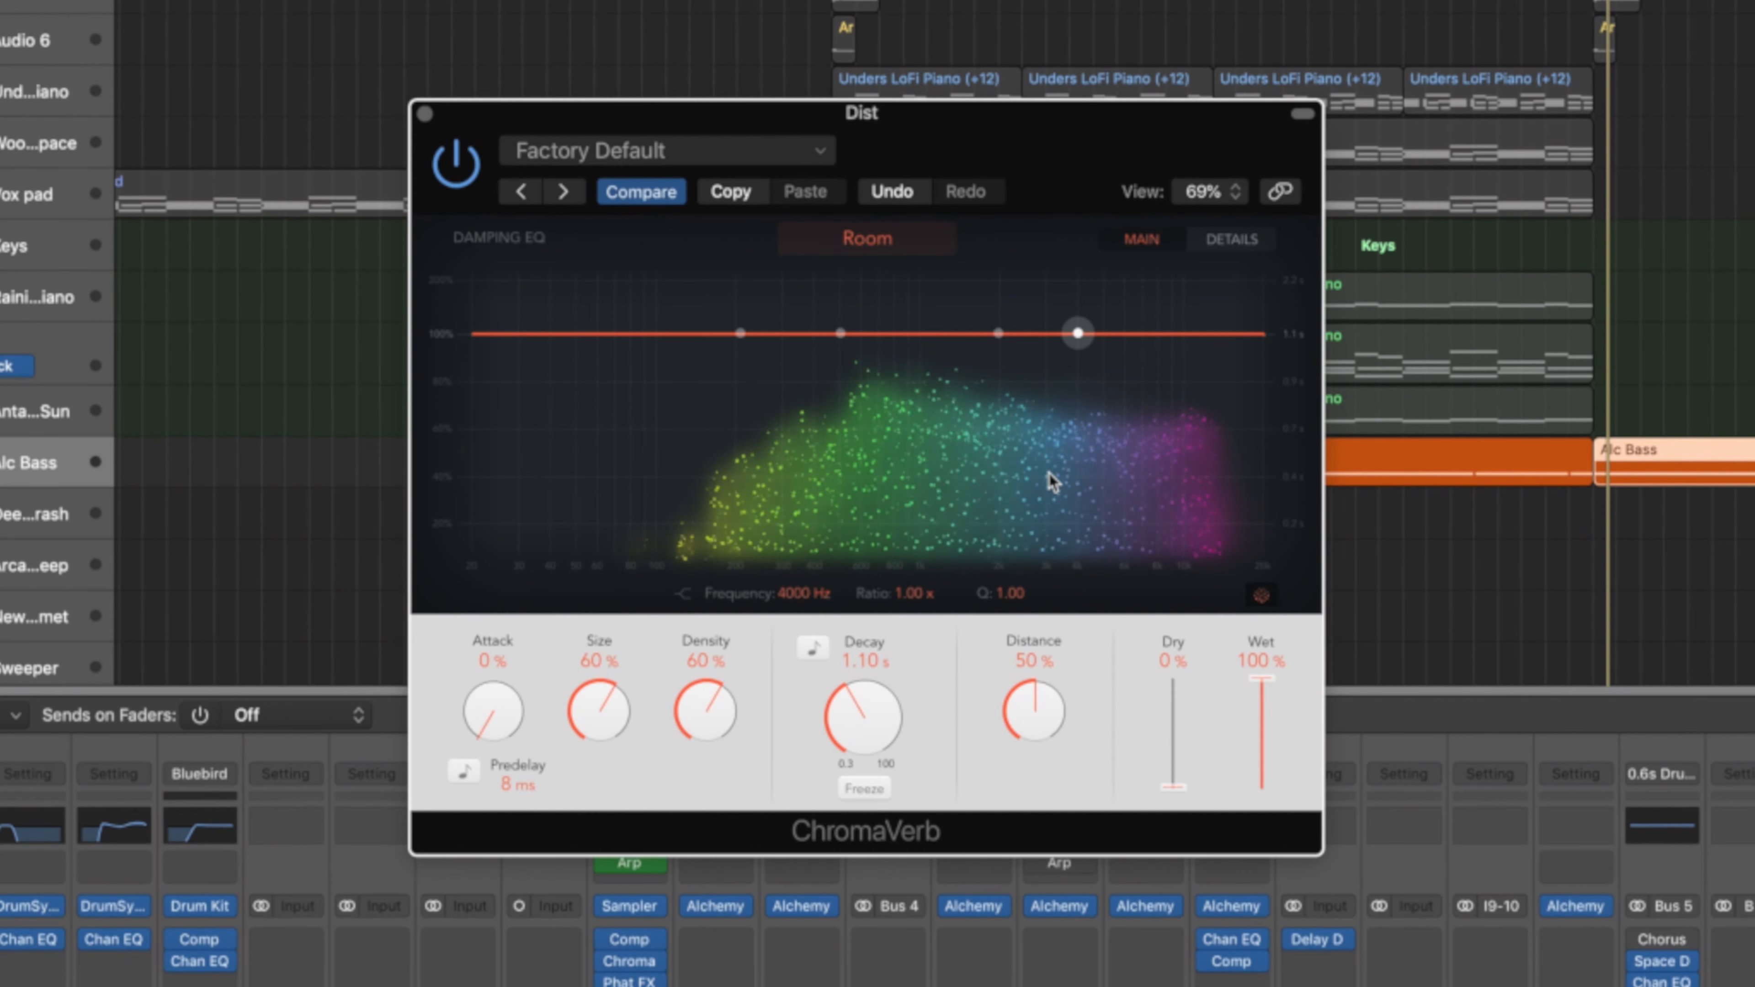
{"action": "key", "text": "space"}
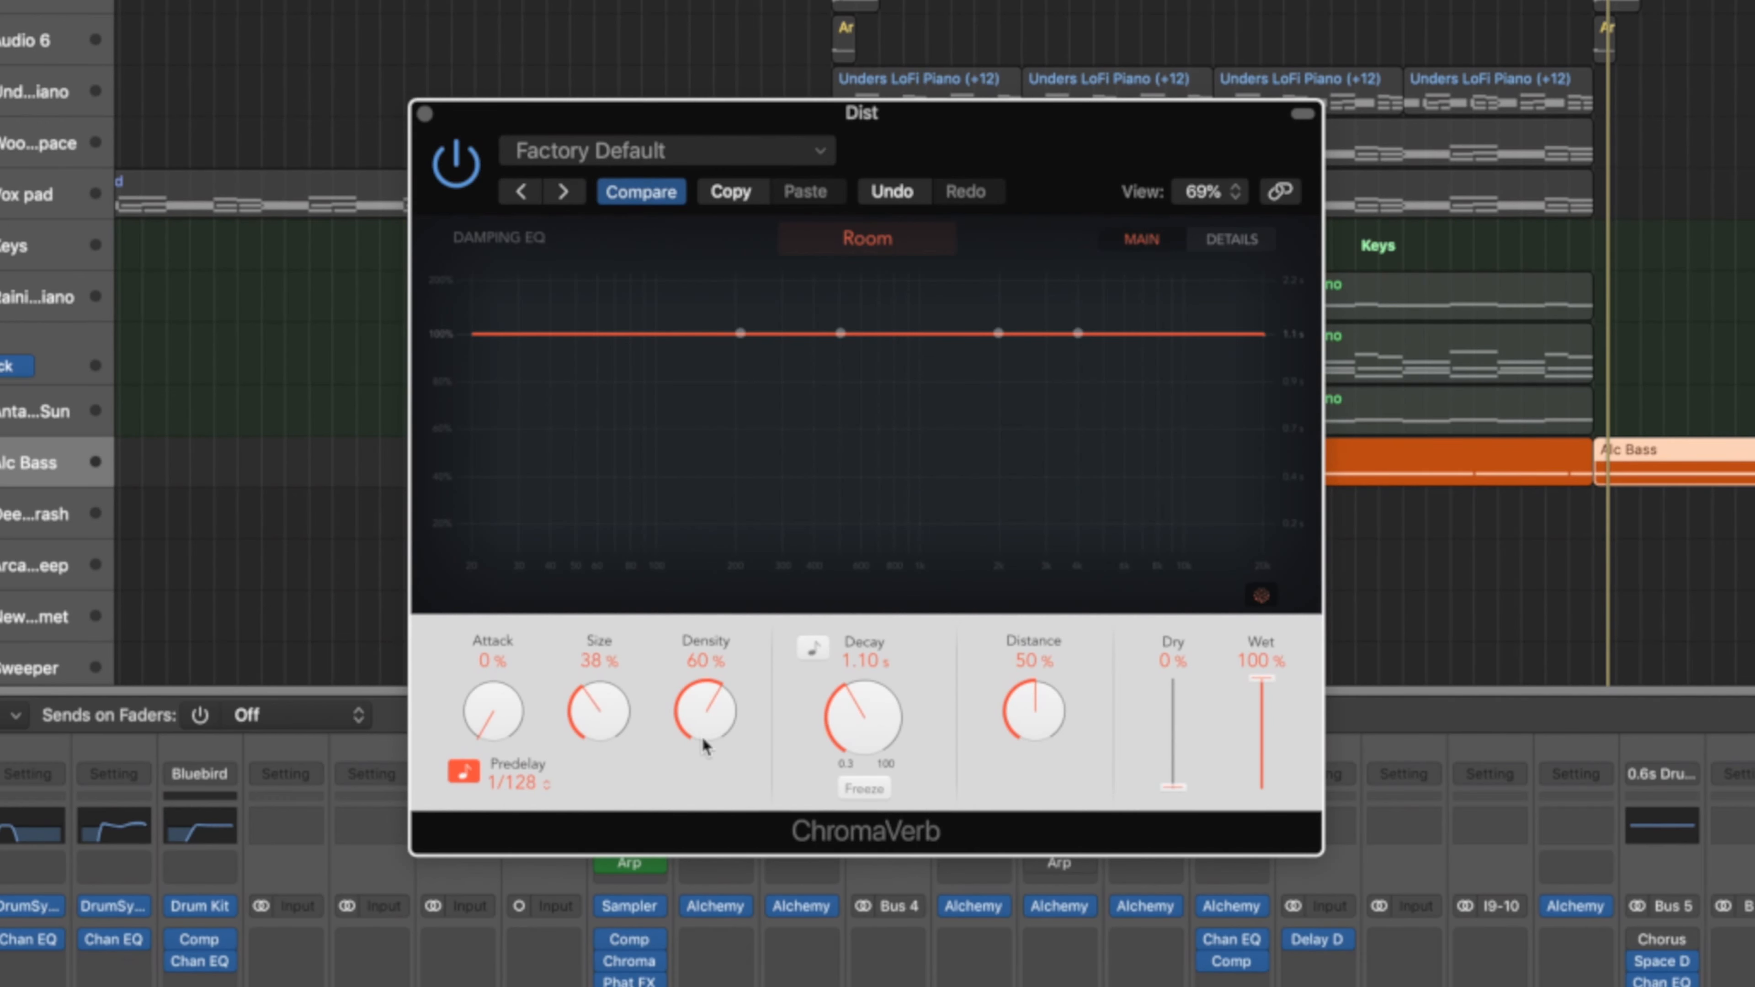
Set ChromaVerb to Size 38%, synced Predelay 1/128, Decay 0.55 s, Dry 55% and Wet 90%.
{"action": "left_click_drag", "start_coordinate": [862, 711], "coordinate": [855, 797]}
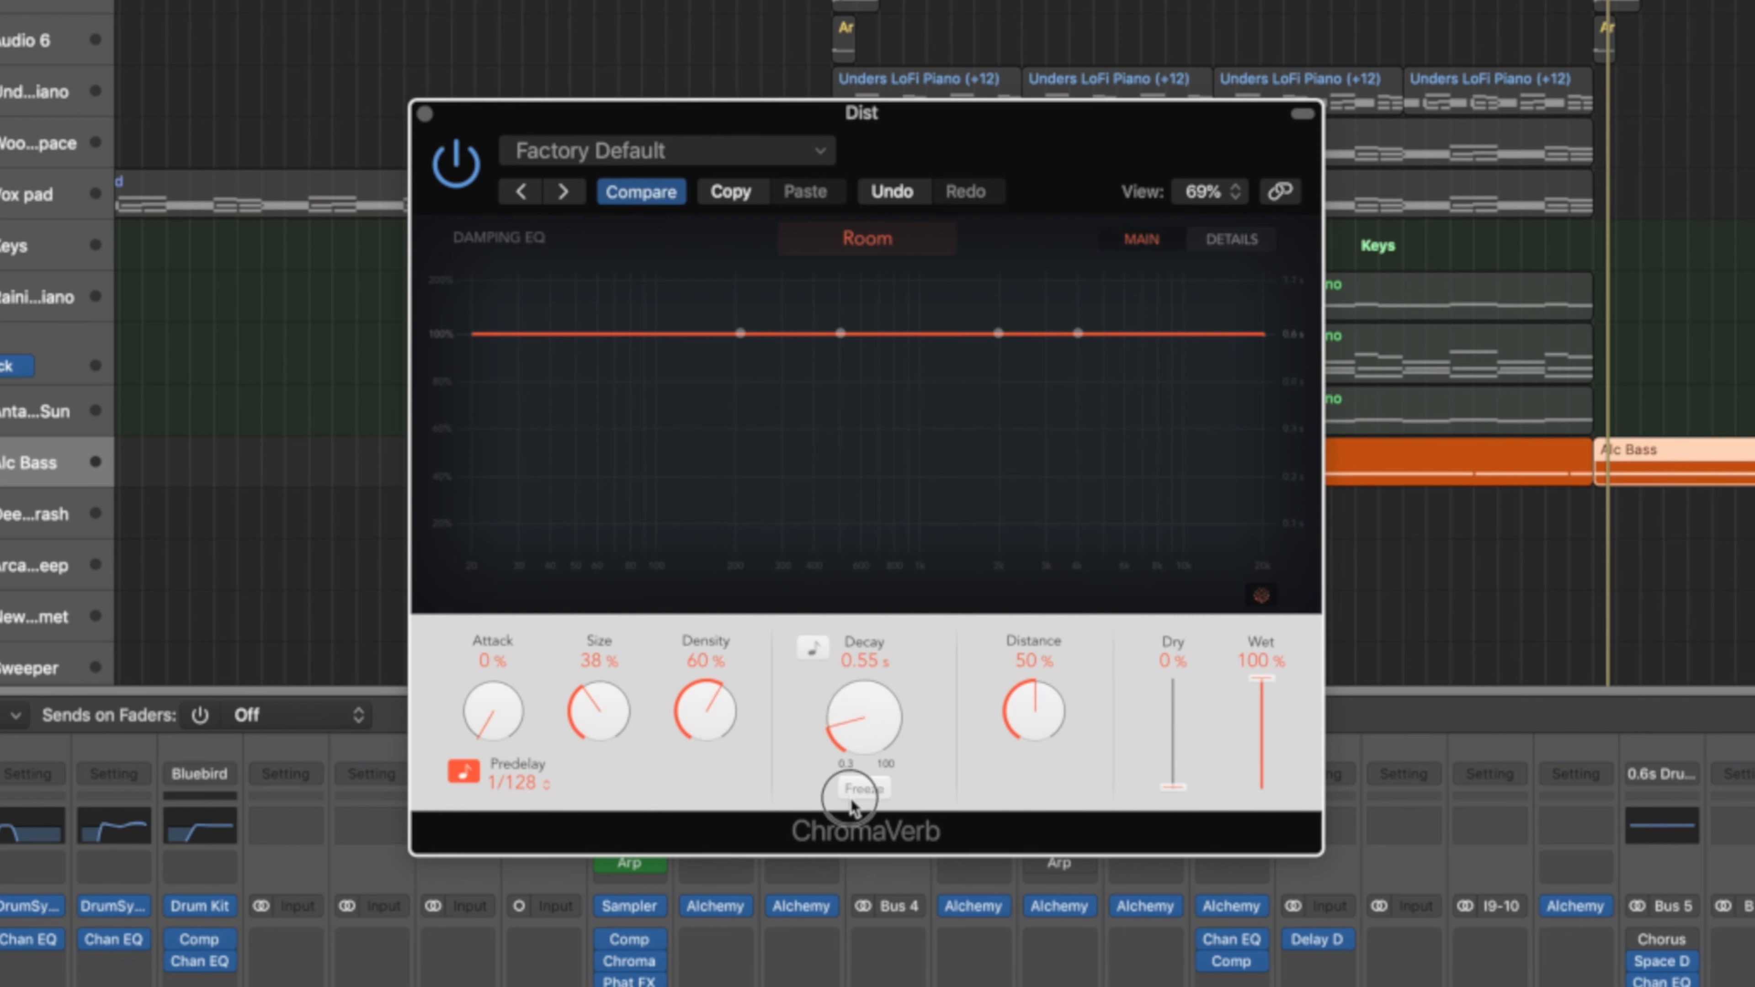
{"action": "key", "text": "space"}
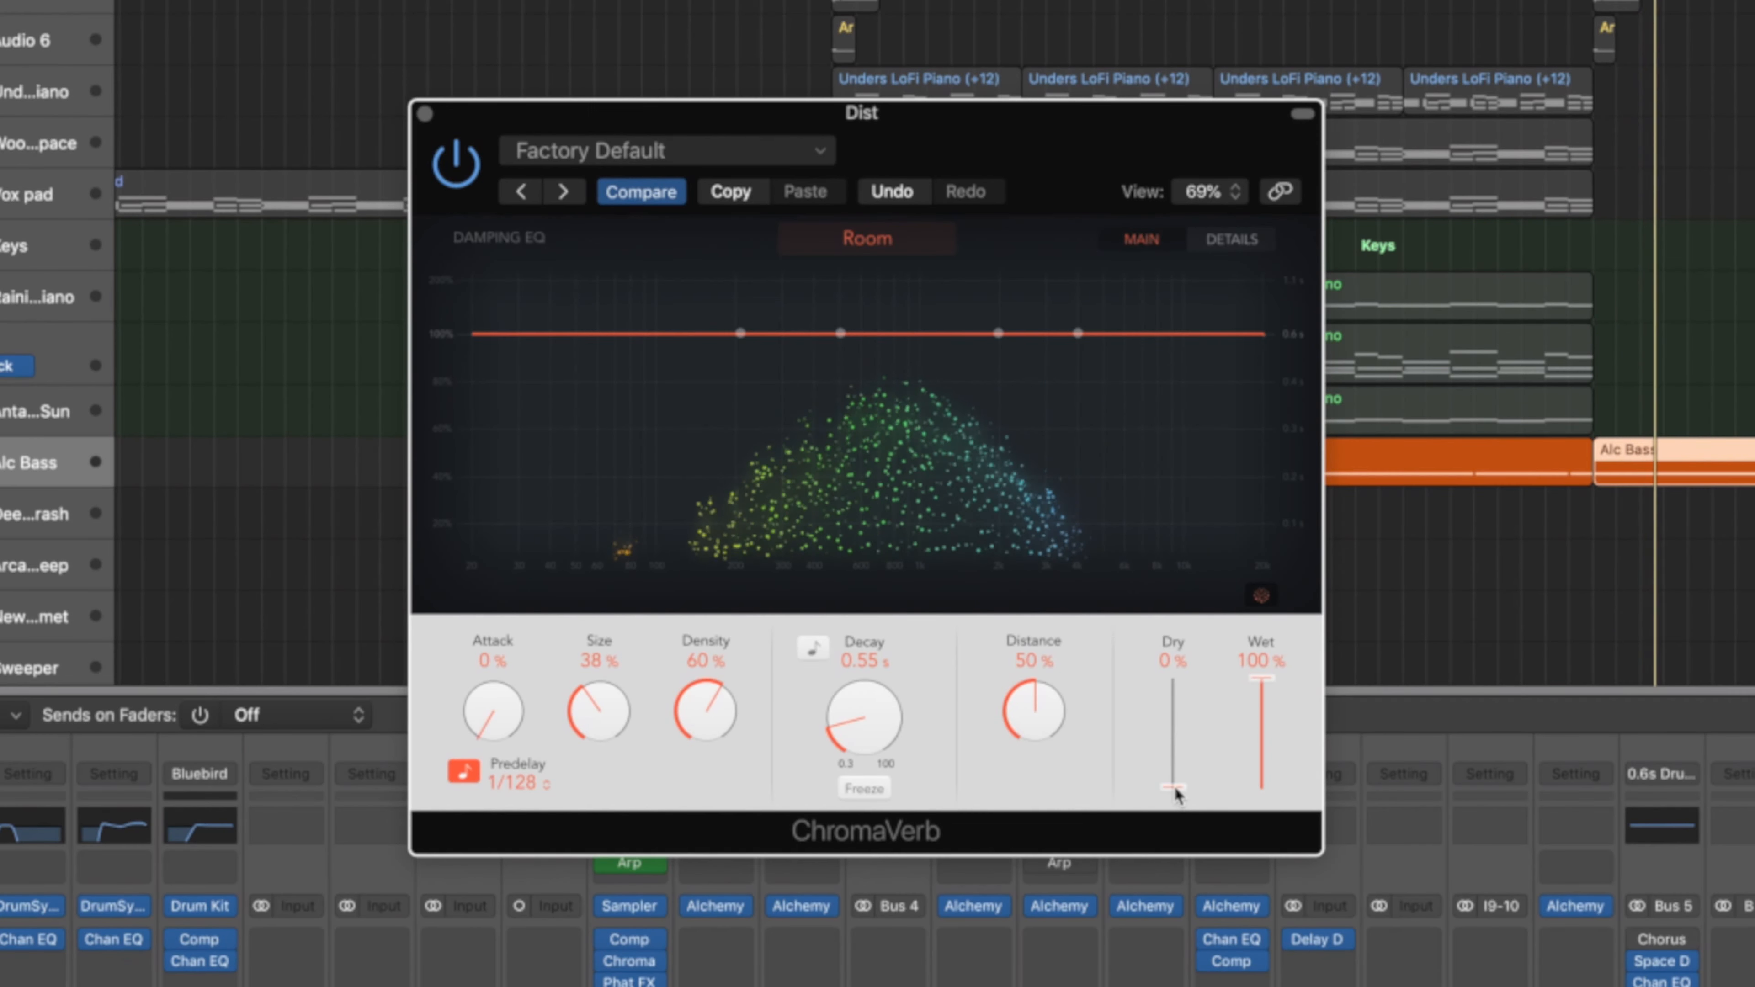
{"action": "left_click_drag", "start_coordinate": [1174, 786], "coordinate": [1173, 726]}
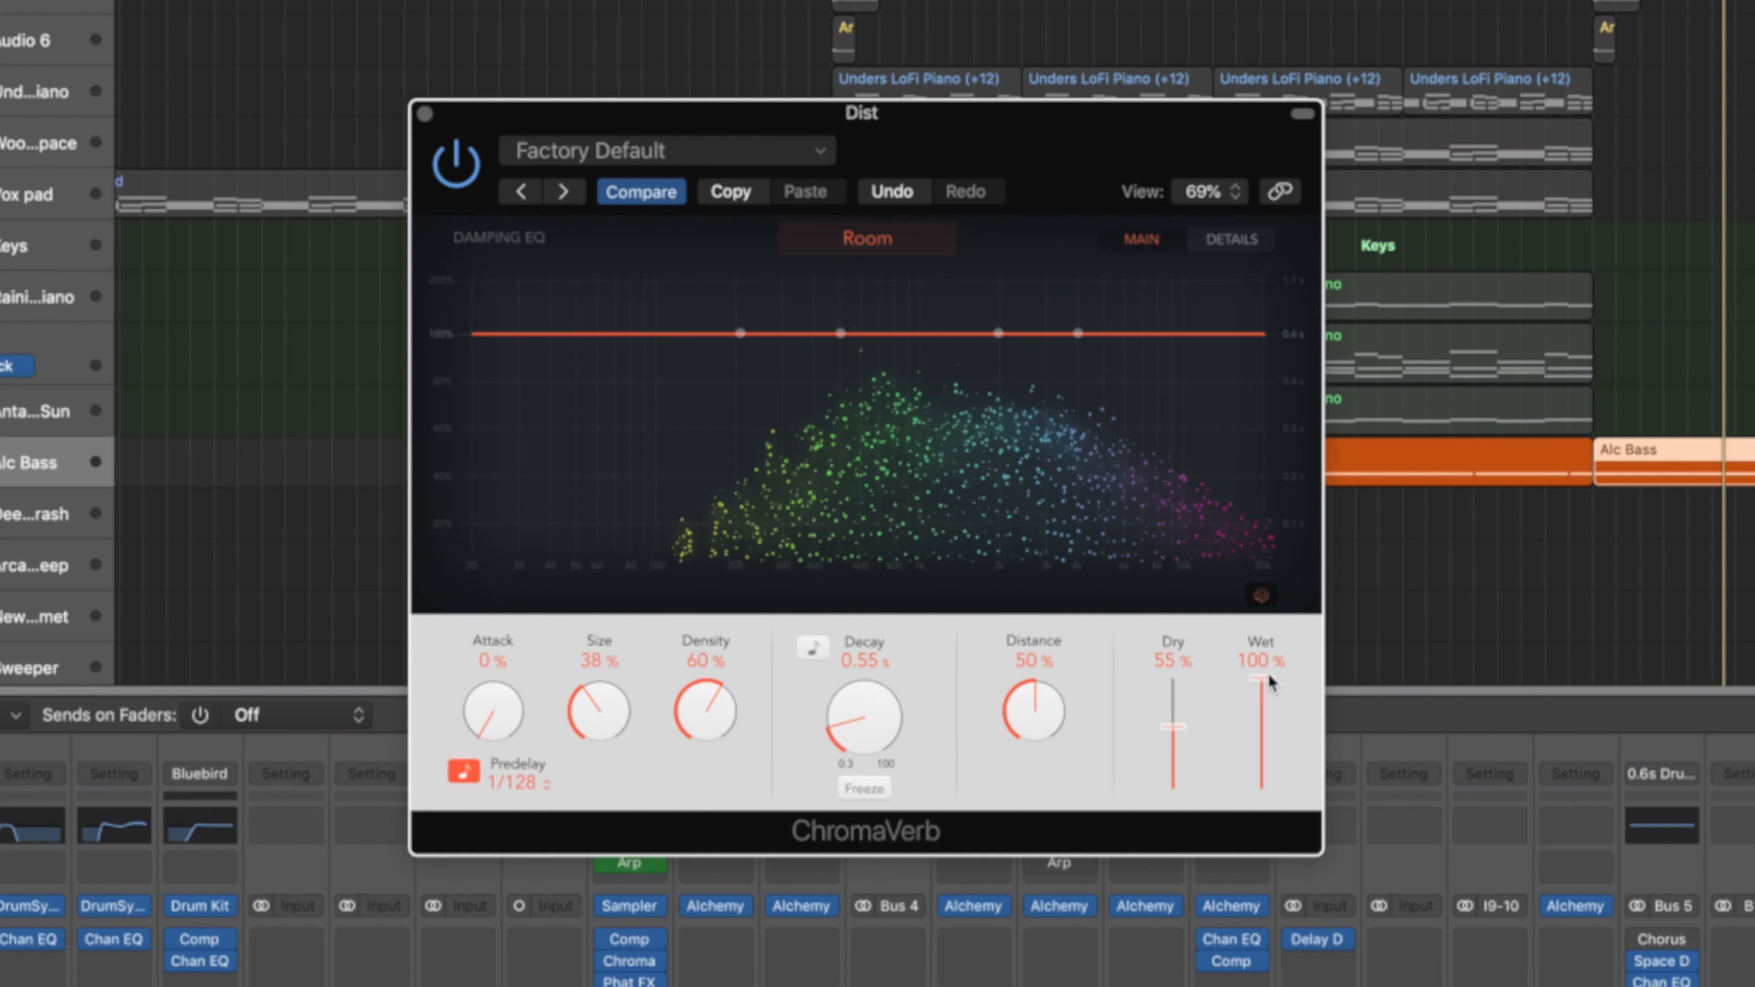
{"action": "left_click_drag", "start_coordinate": [1262, 679], "coordinate": [1262, 688]}
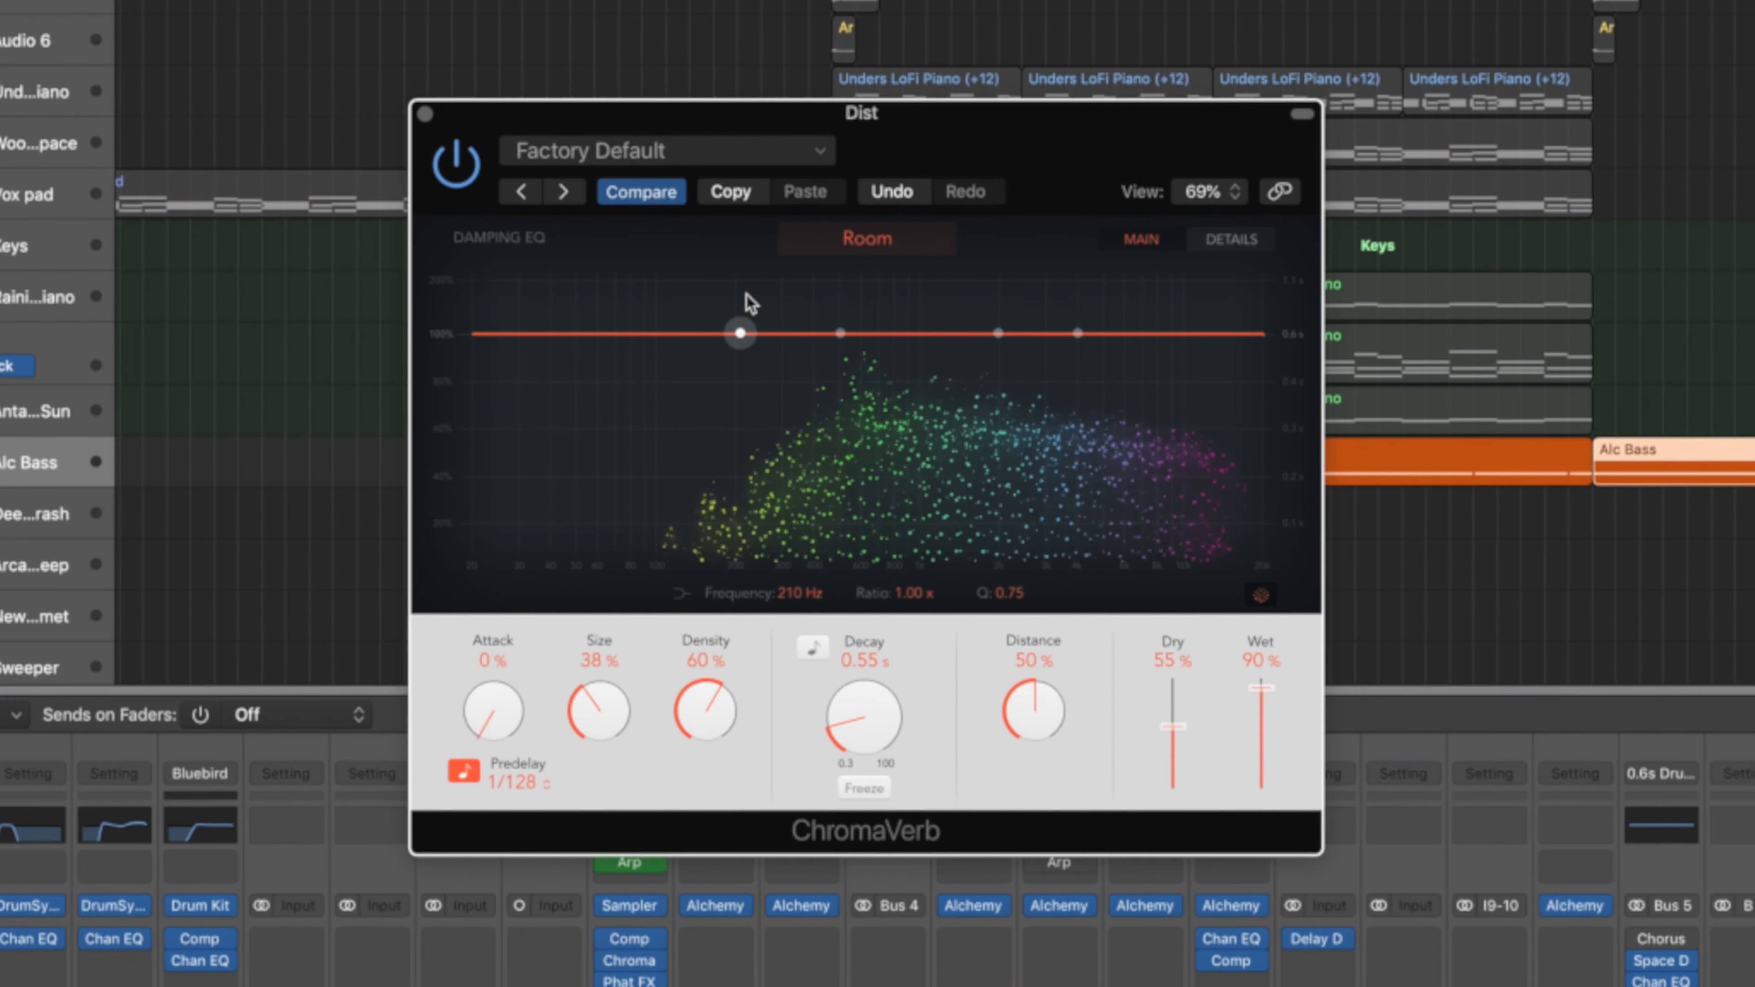
Apply a low cut in ChromaVerb's Output EQ, sweeping its cutoff up to the midrange, and close the plug-in.
{"action": "left_click", "coordinate": [1233, 239]}
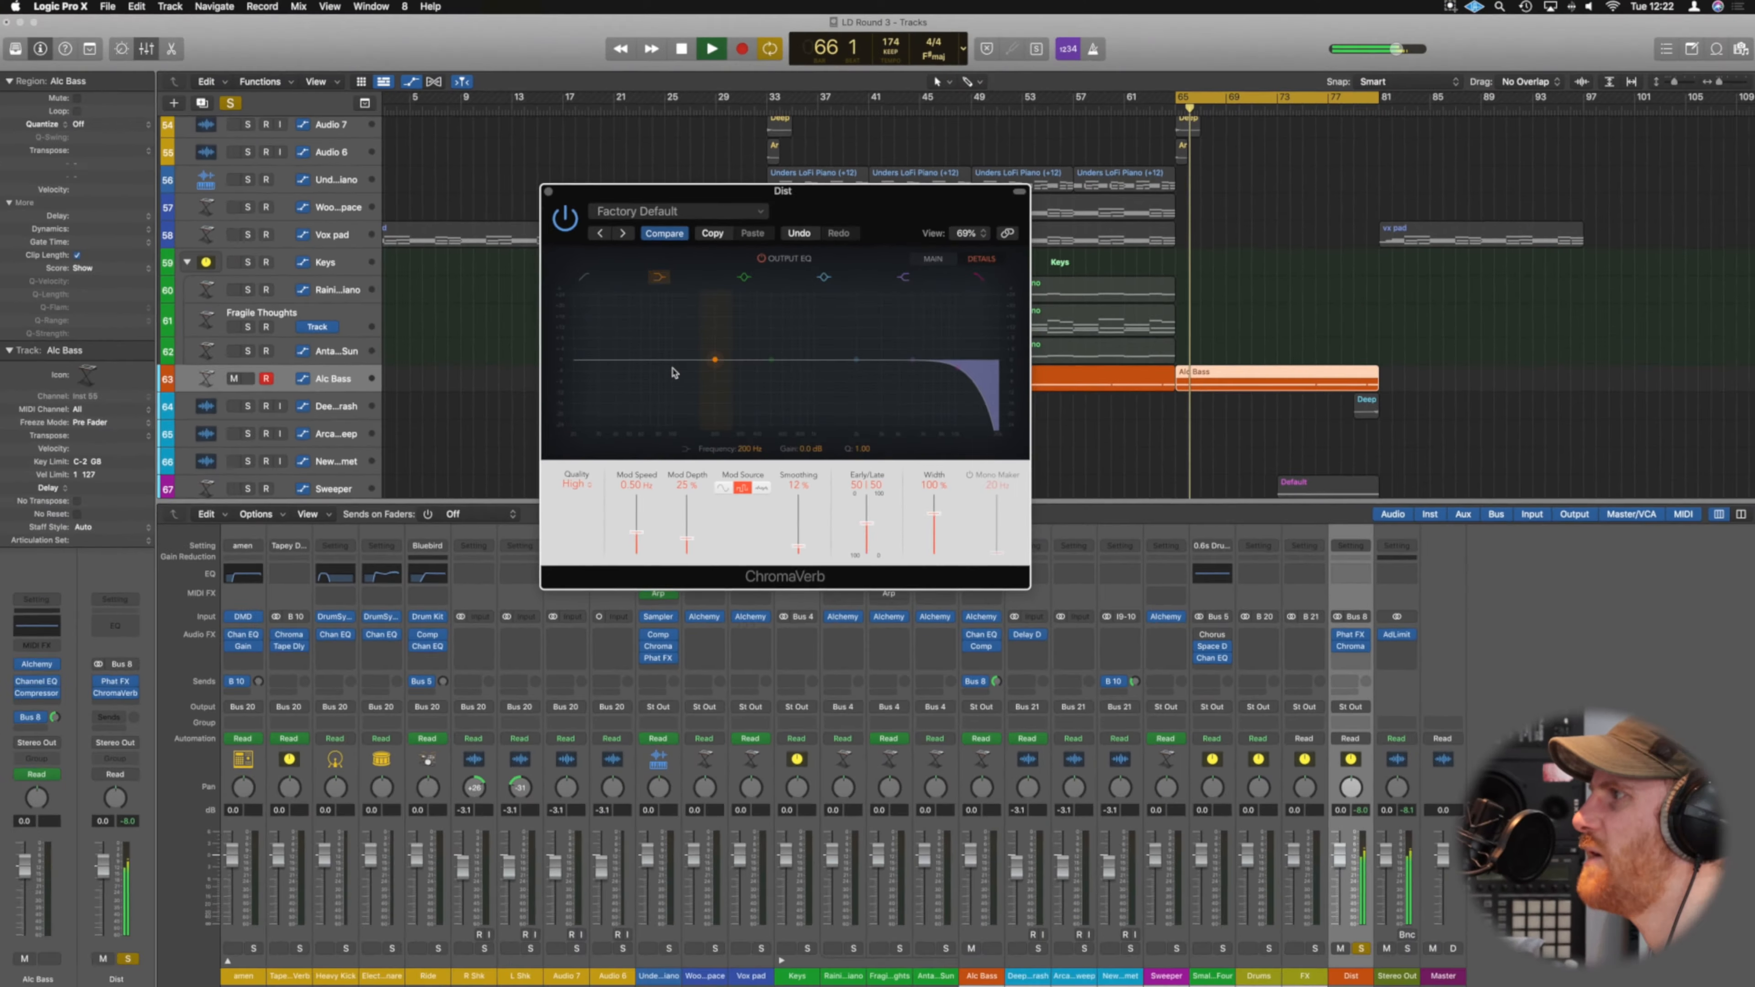
{"action": "left_click_drag", "start_coordinate": [575, 366], "coordinate": [793, 358]}
{"action": "key", "text": "s"}
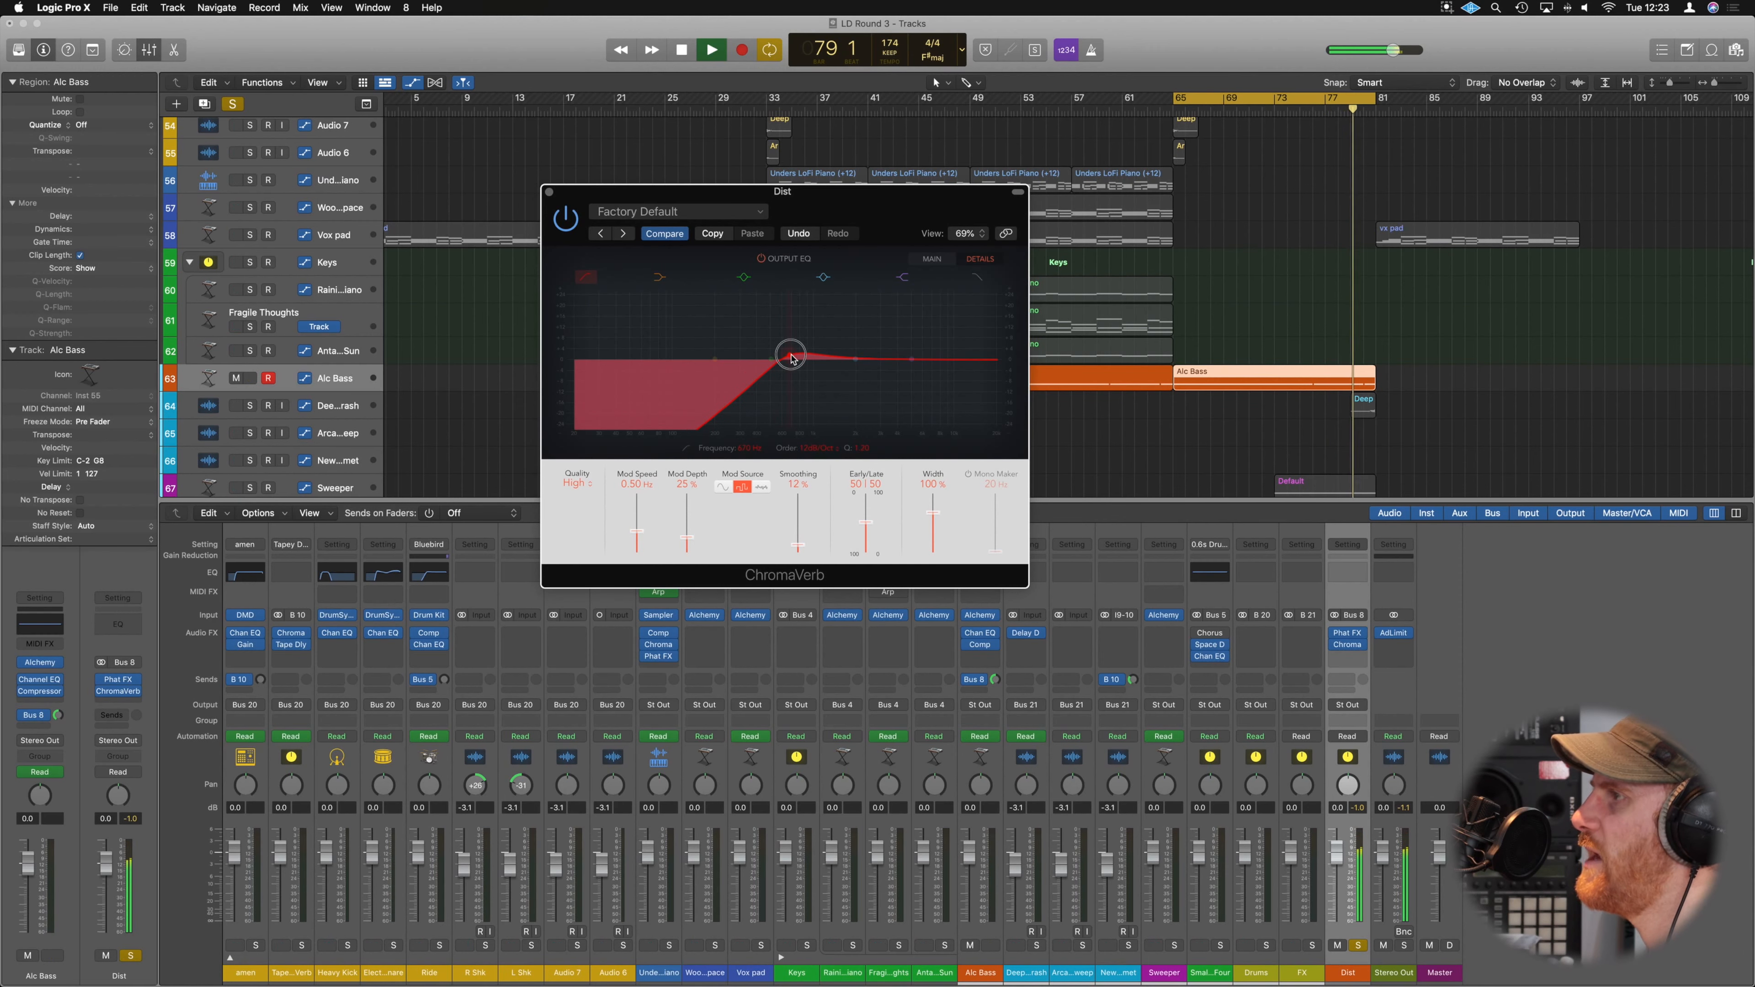
{"action": "left_click", "coordinate": [550, 192]}
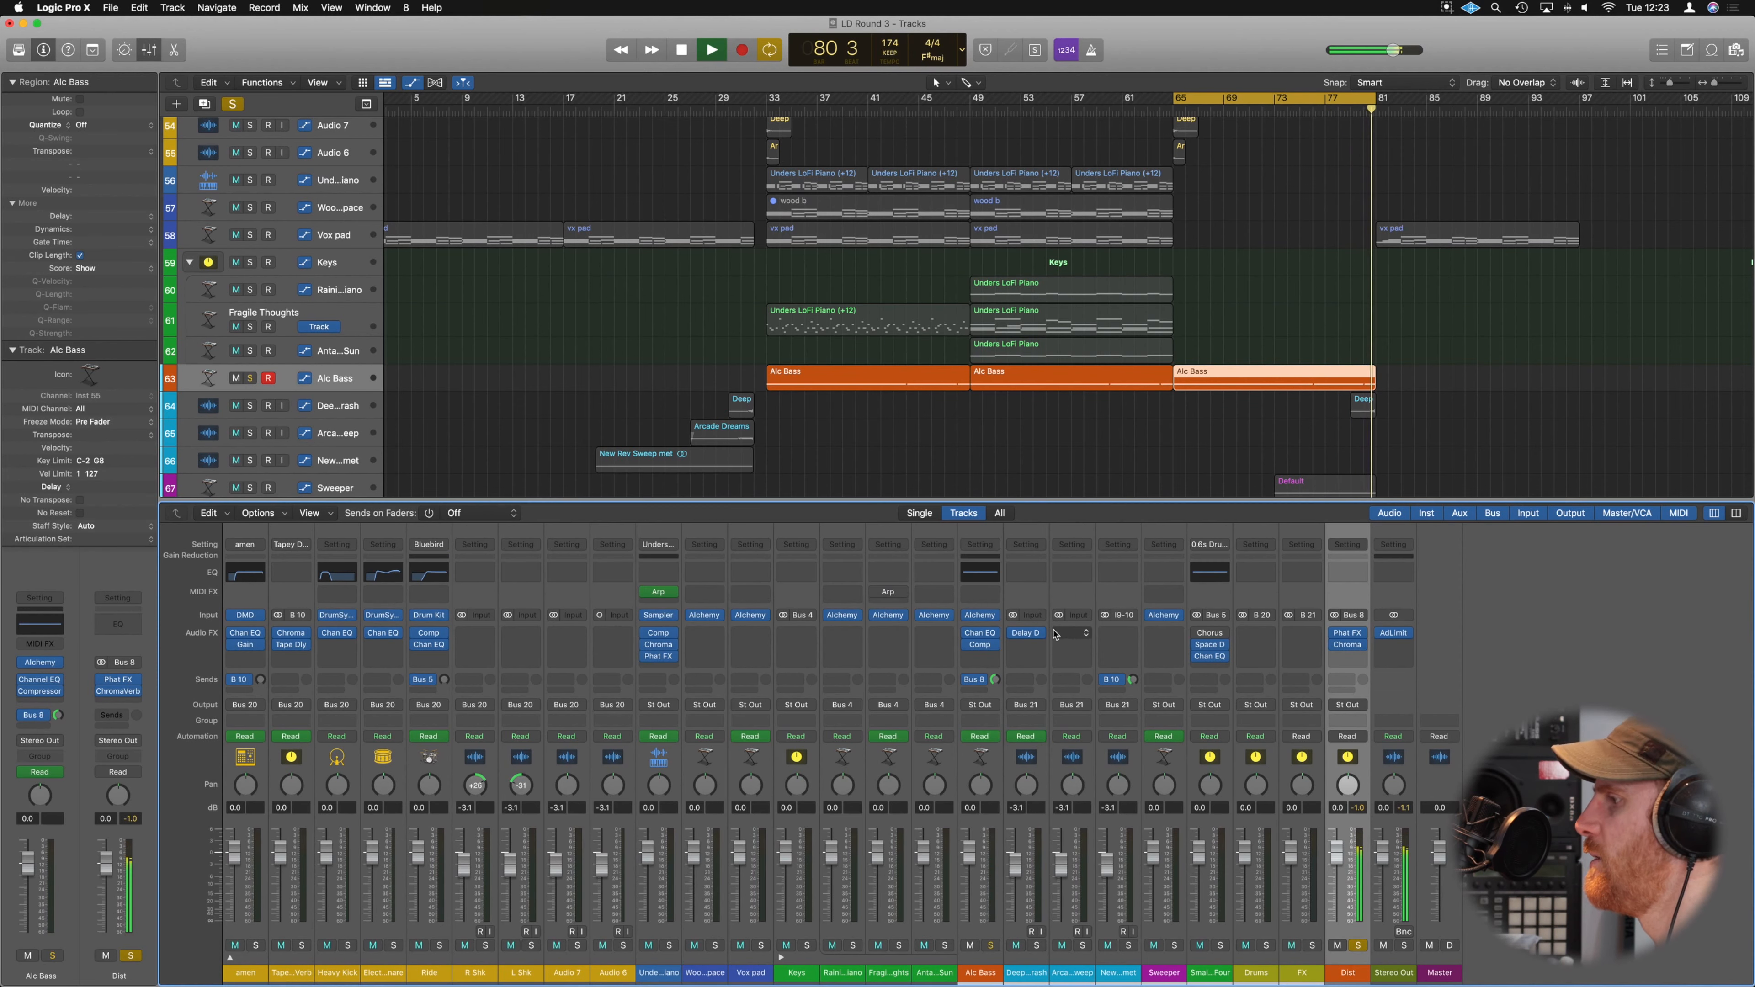
Solo the Alc Bass alongside Dist, pull its Bus 8 send fully down and blend it back in.
{"action": "left_click", "coordinate": [995, 947]}
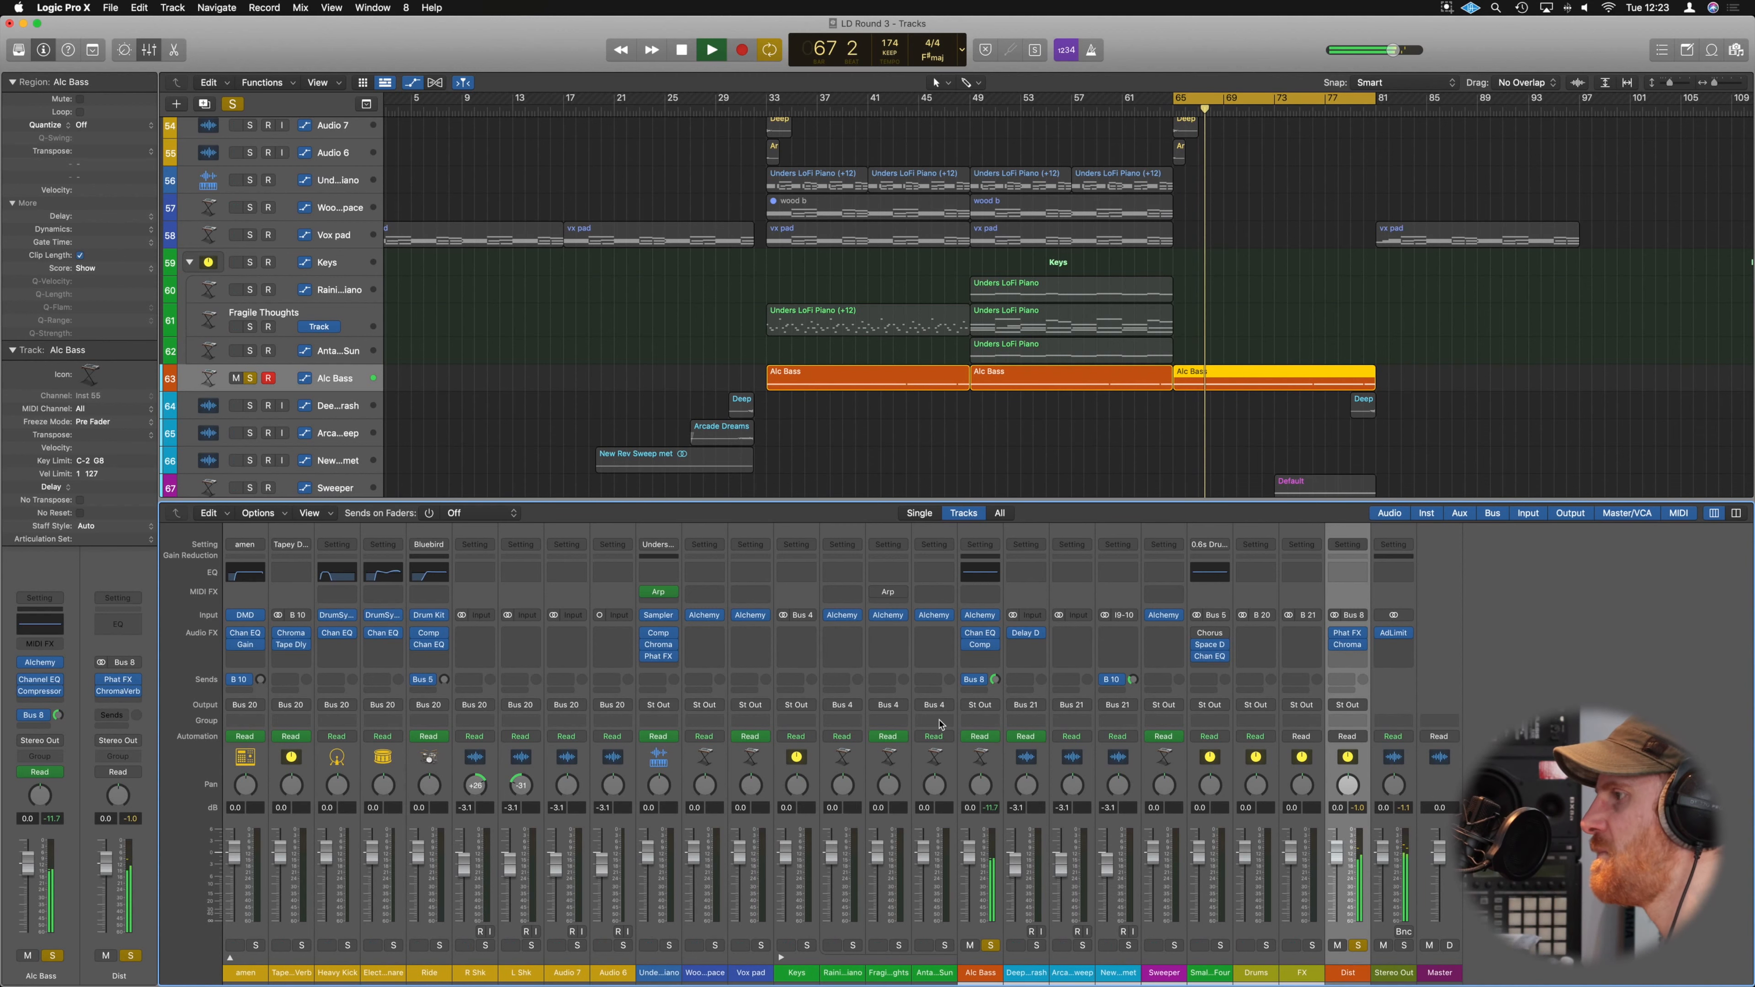
{"action": "left_click_drag", "start_coordinate": [996, 681], "coordinate": [996, 764]}
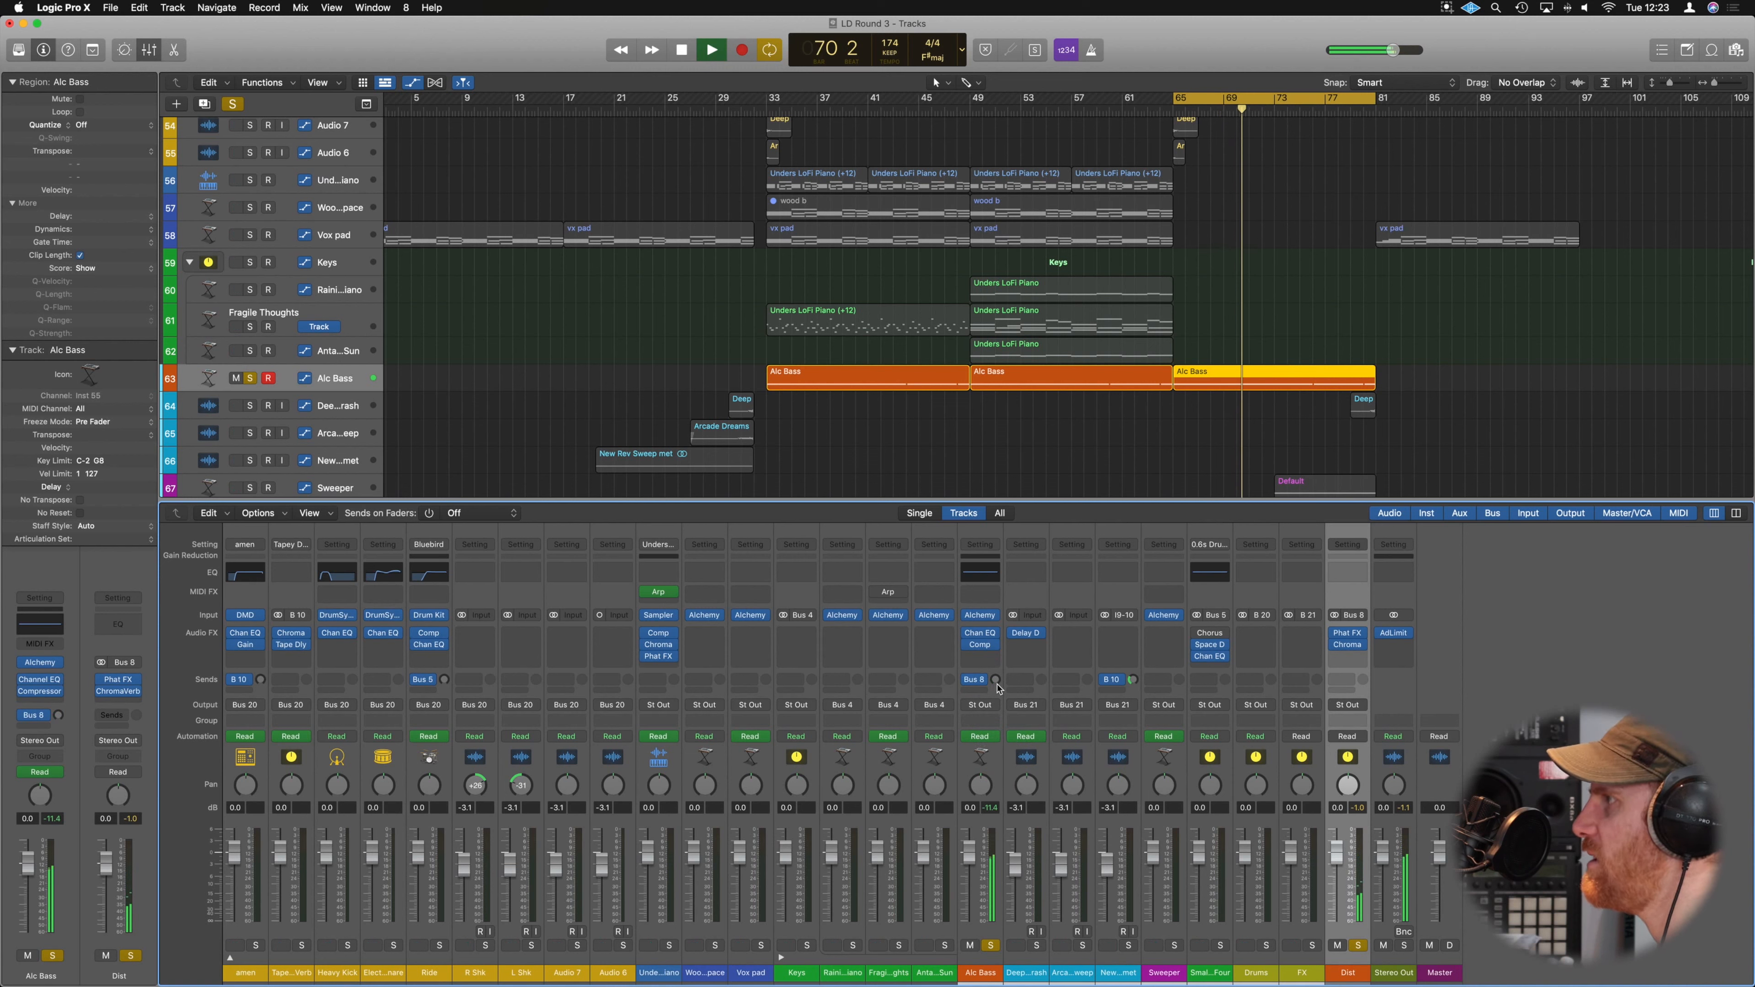
{"action": "left_click", "coordinate": [996, 680]}
{"action": "left_click_drag", "start_coordinate": [997, 676], "coordinate": [995, 671]}
Reduce Bit Crush to 20.1% in the Dist channel's Phat FX and close the plug-in.
{"action": "left_click", "coordinate": [1347, 632]}
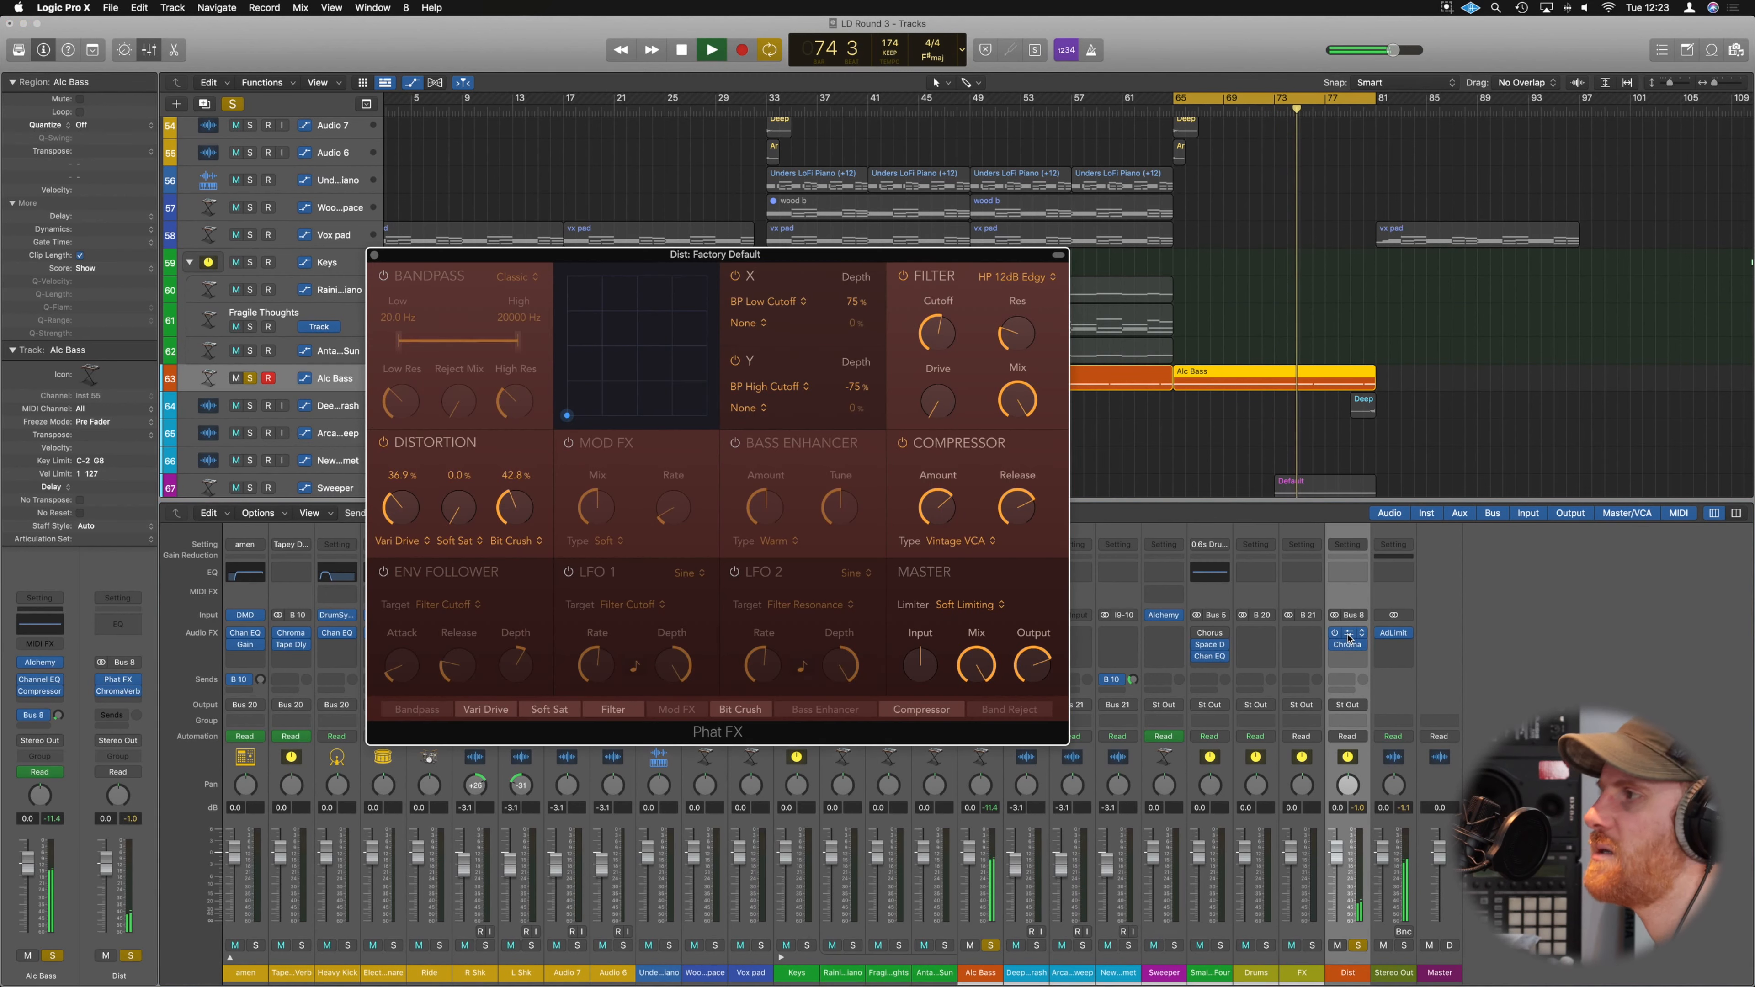
{"action": "left_click_drag", "start_coordinate": [518, 516], "coordinate": [520, 556]}
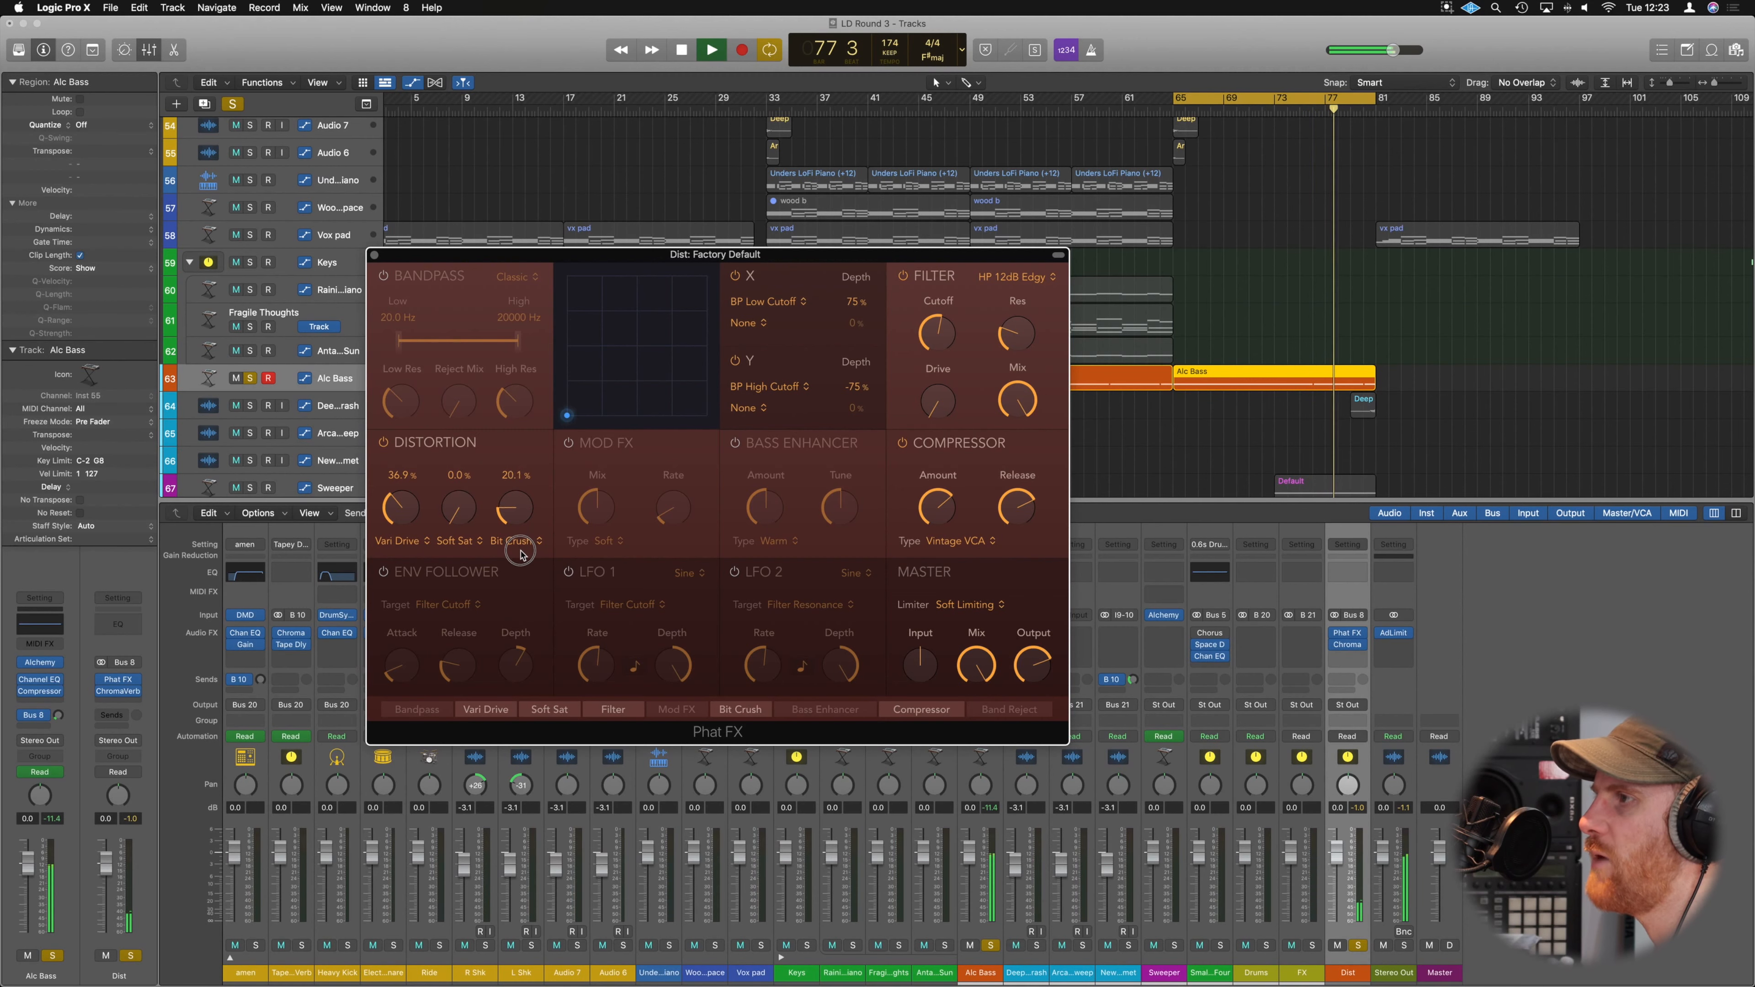
{"action": "key", "text": "super+w"}
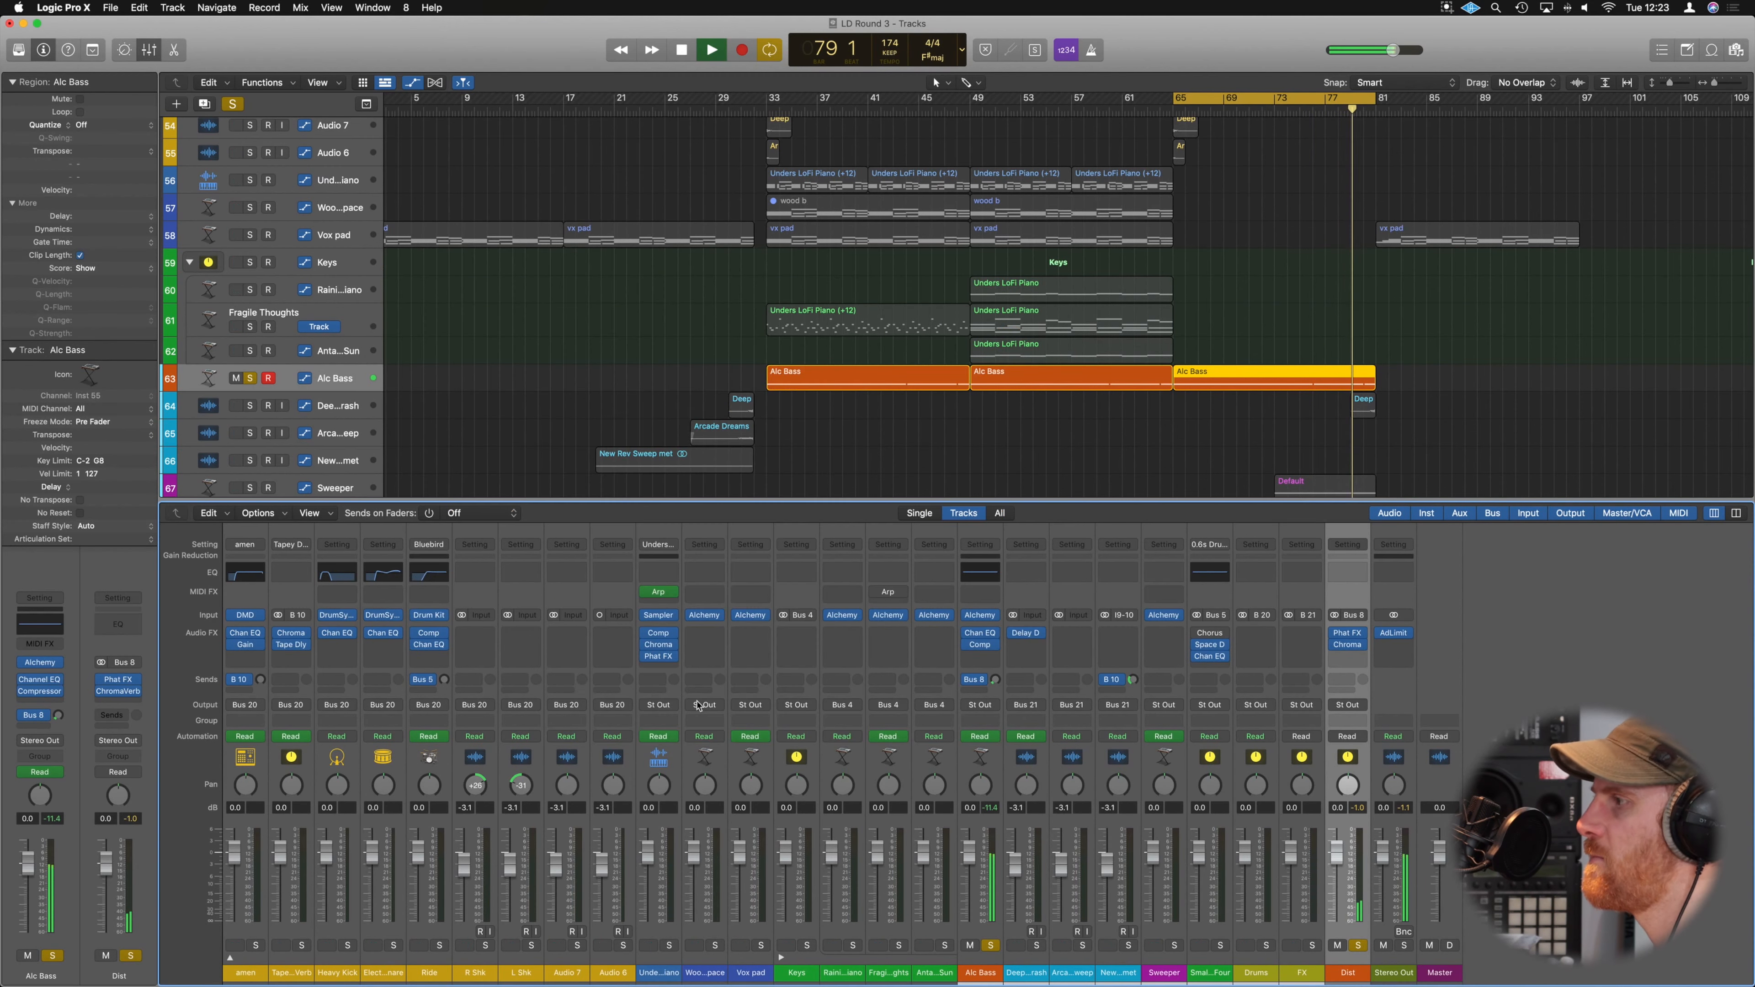
Raise the Alc Bass's Bus 8 send and toggle the Dist channel's mute to compare the bass with and without distortion.
{"action": "left_click_drag", "start_coordinate": [996, 678], "coordinate": [998, 656]}
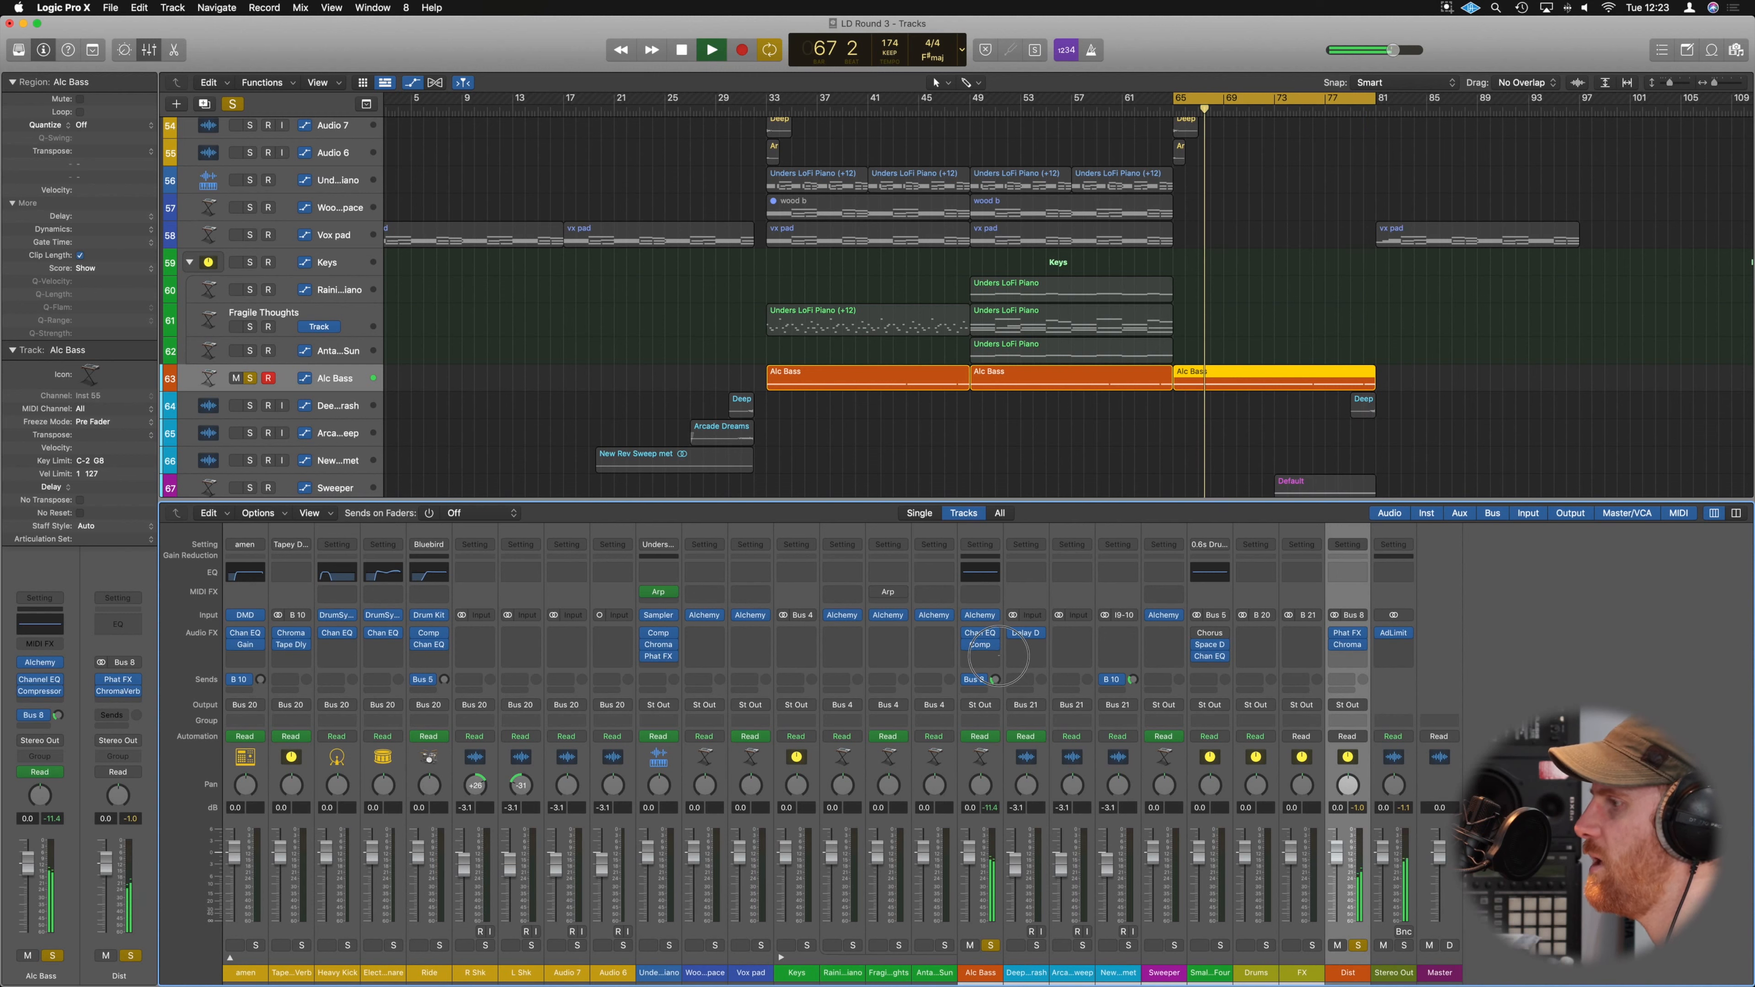
{"action": "left_click", "coordinate": [1338, 946]}
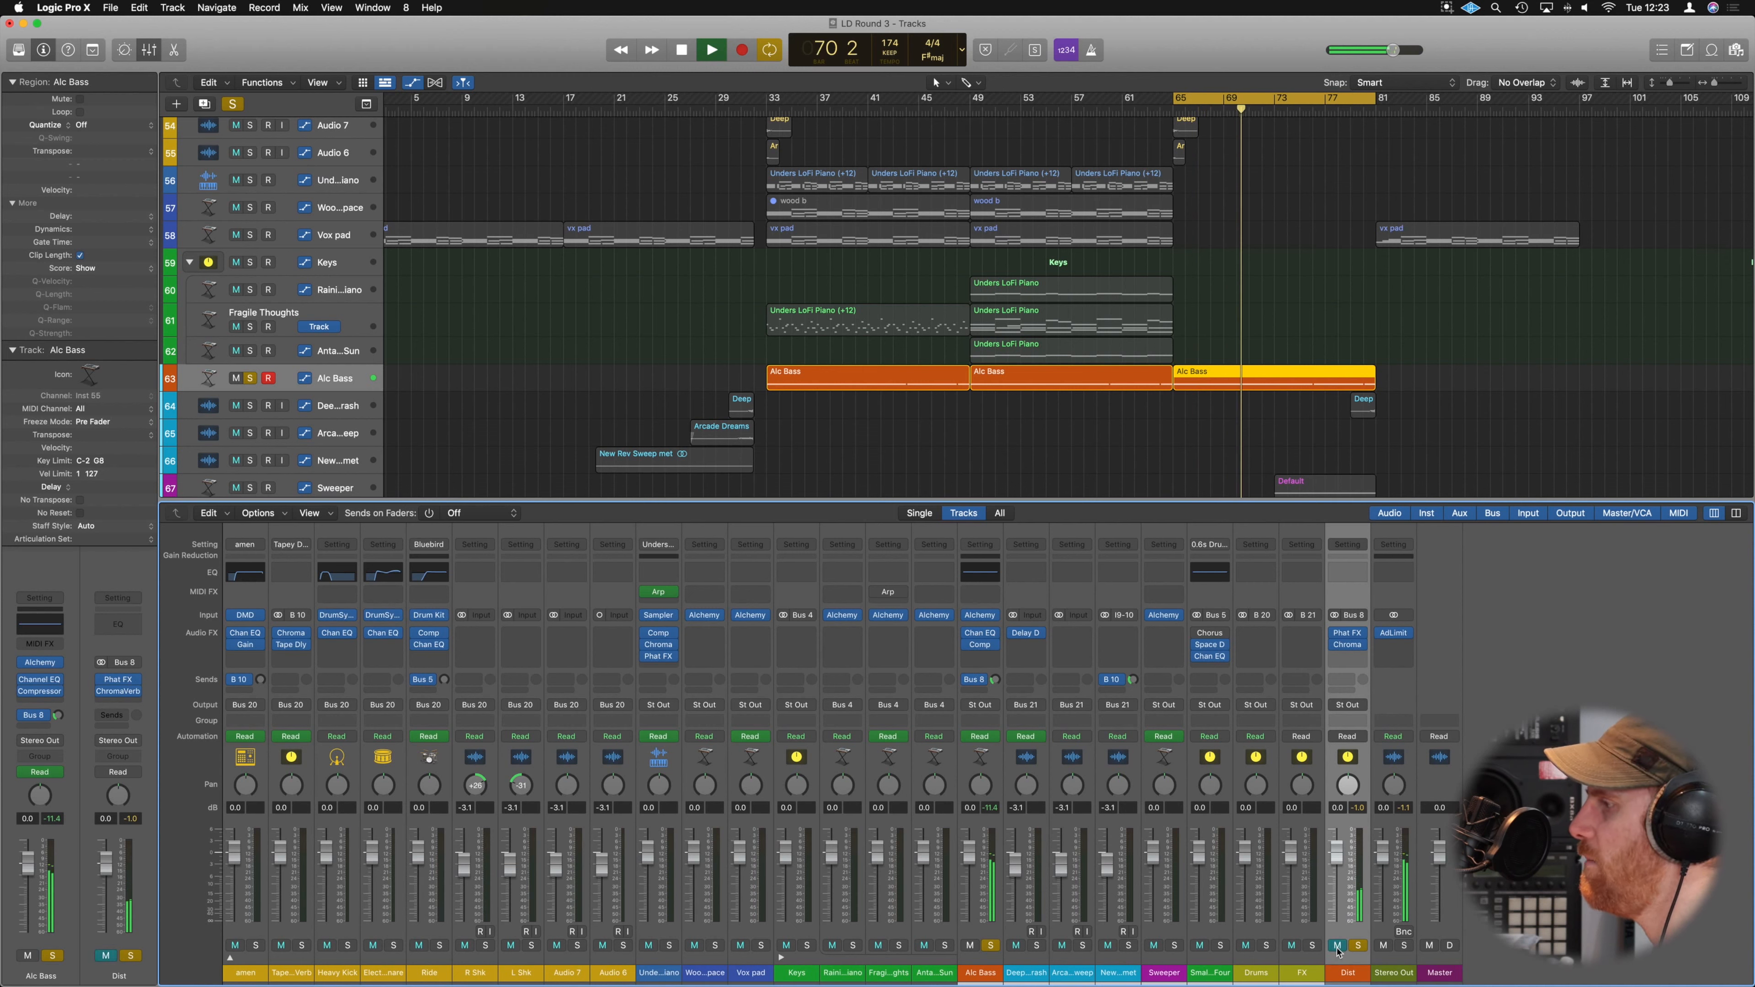
{"action": "left_click", "coordinate": [1338, 947]}
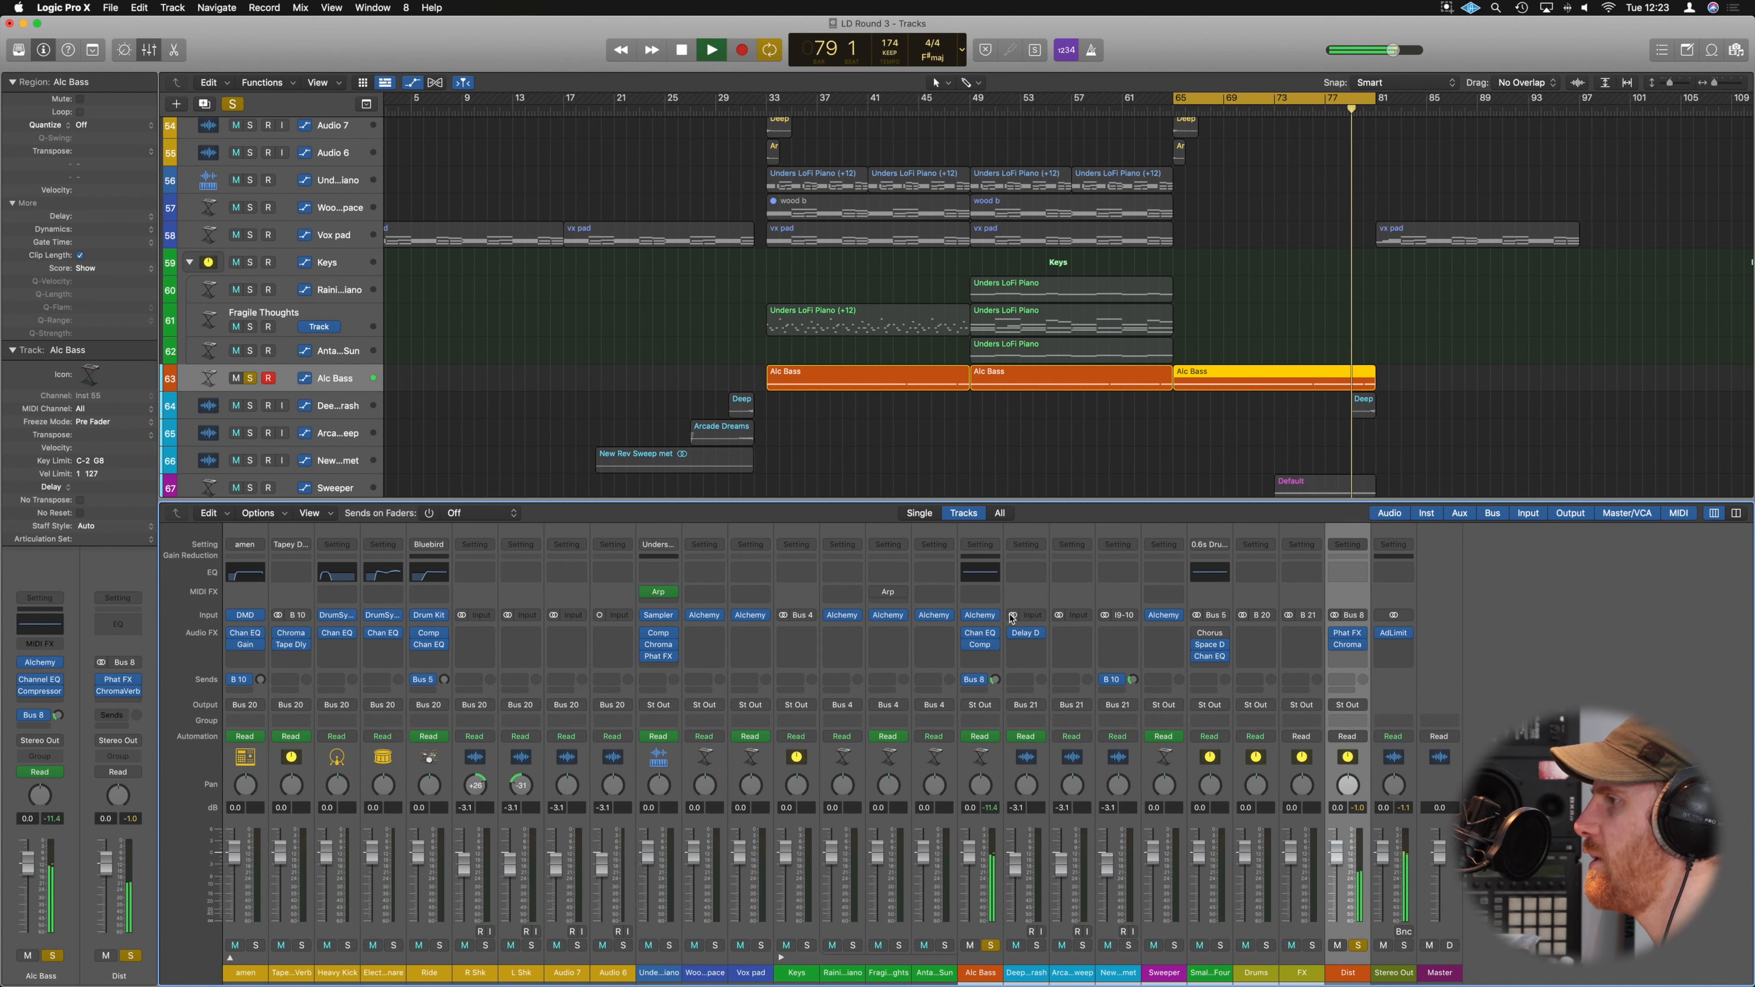
Enable a low cut in the Alc Bass's Channel EQ with an 18 dB/Oct slope and raise its cutoff, checking against Dist's mute.
{"action": "left_click", "coordinate": [982, 632]}
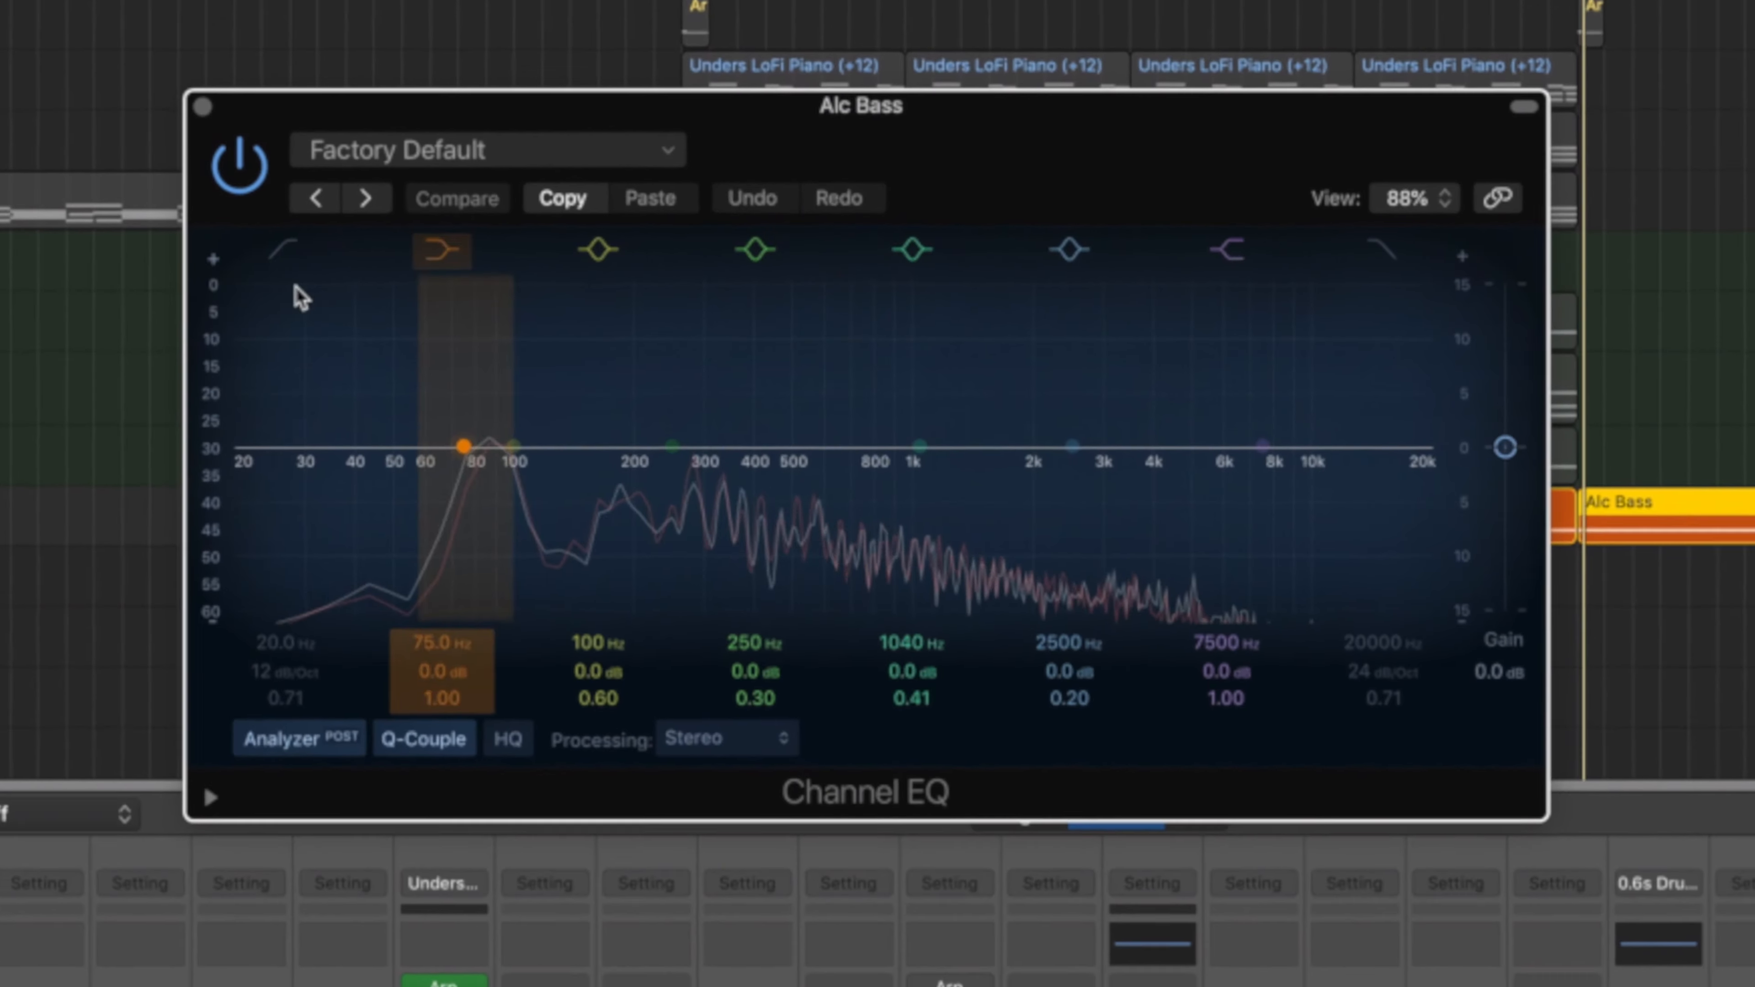
{"action": "left_click", "coordinate": [285, 252]}
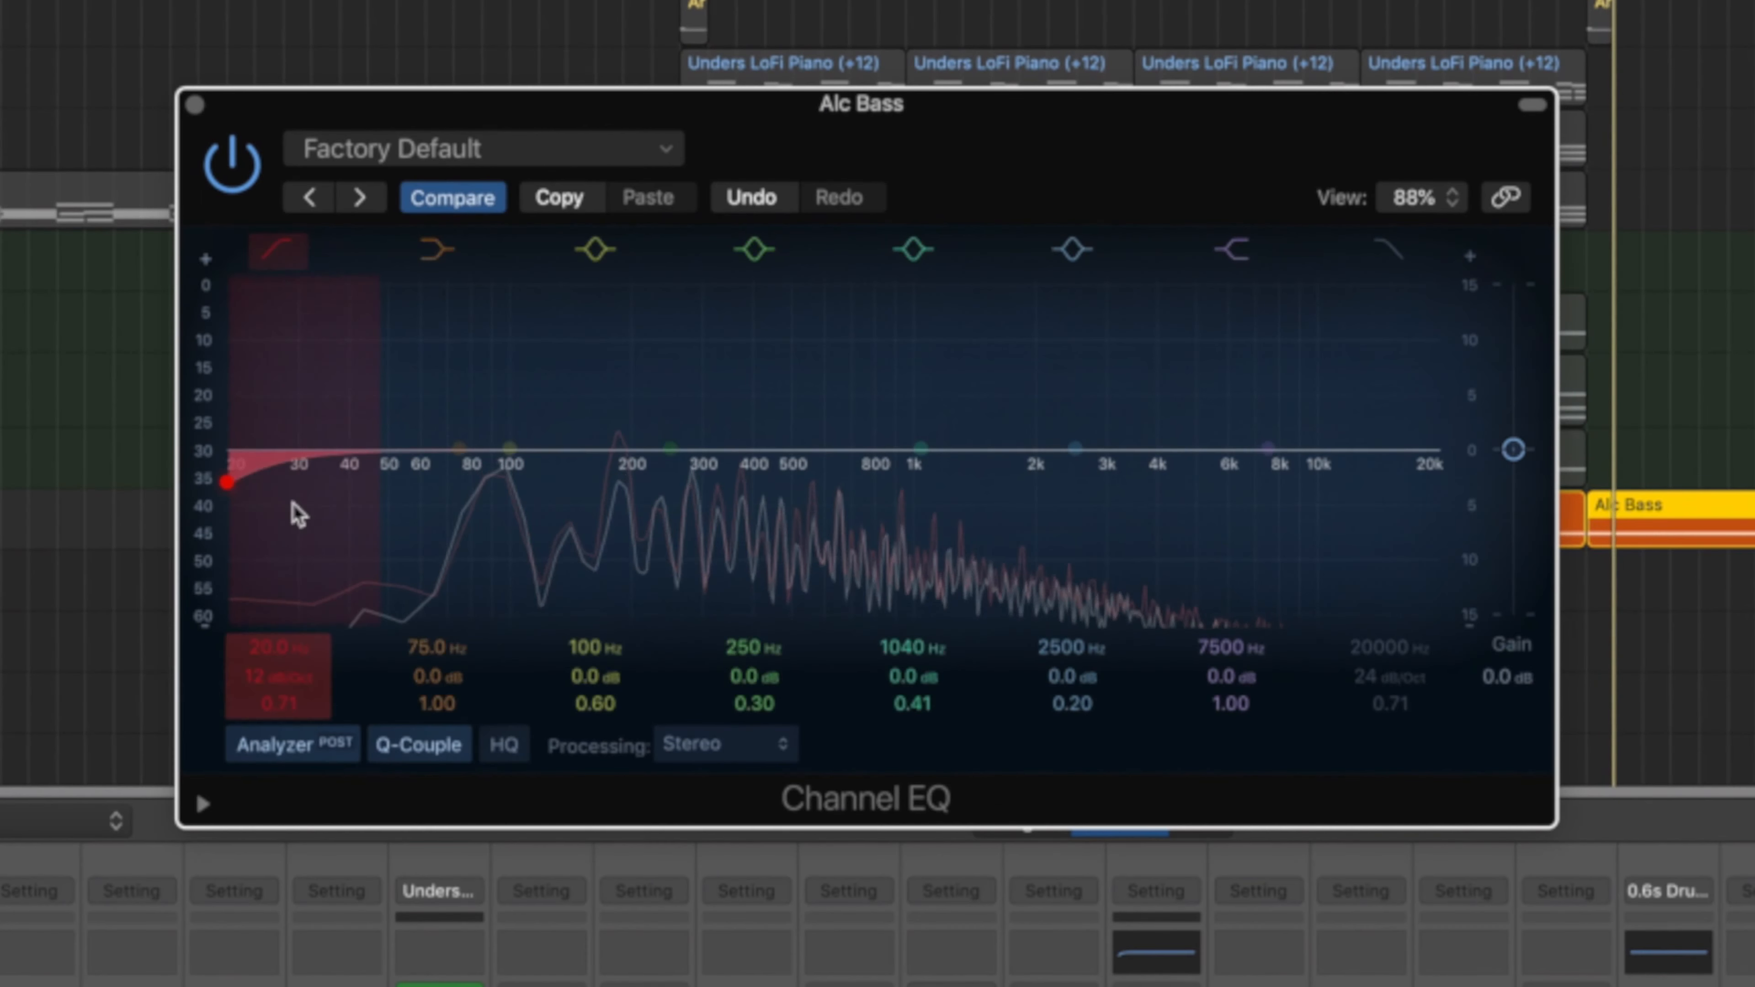
{"action": "left_click_drag", "start_coordinate": [250, 683], "coordinate": [250, 670]}
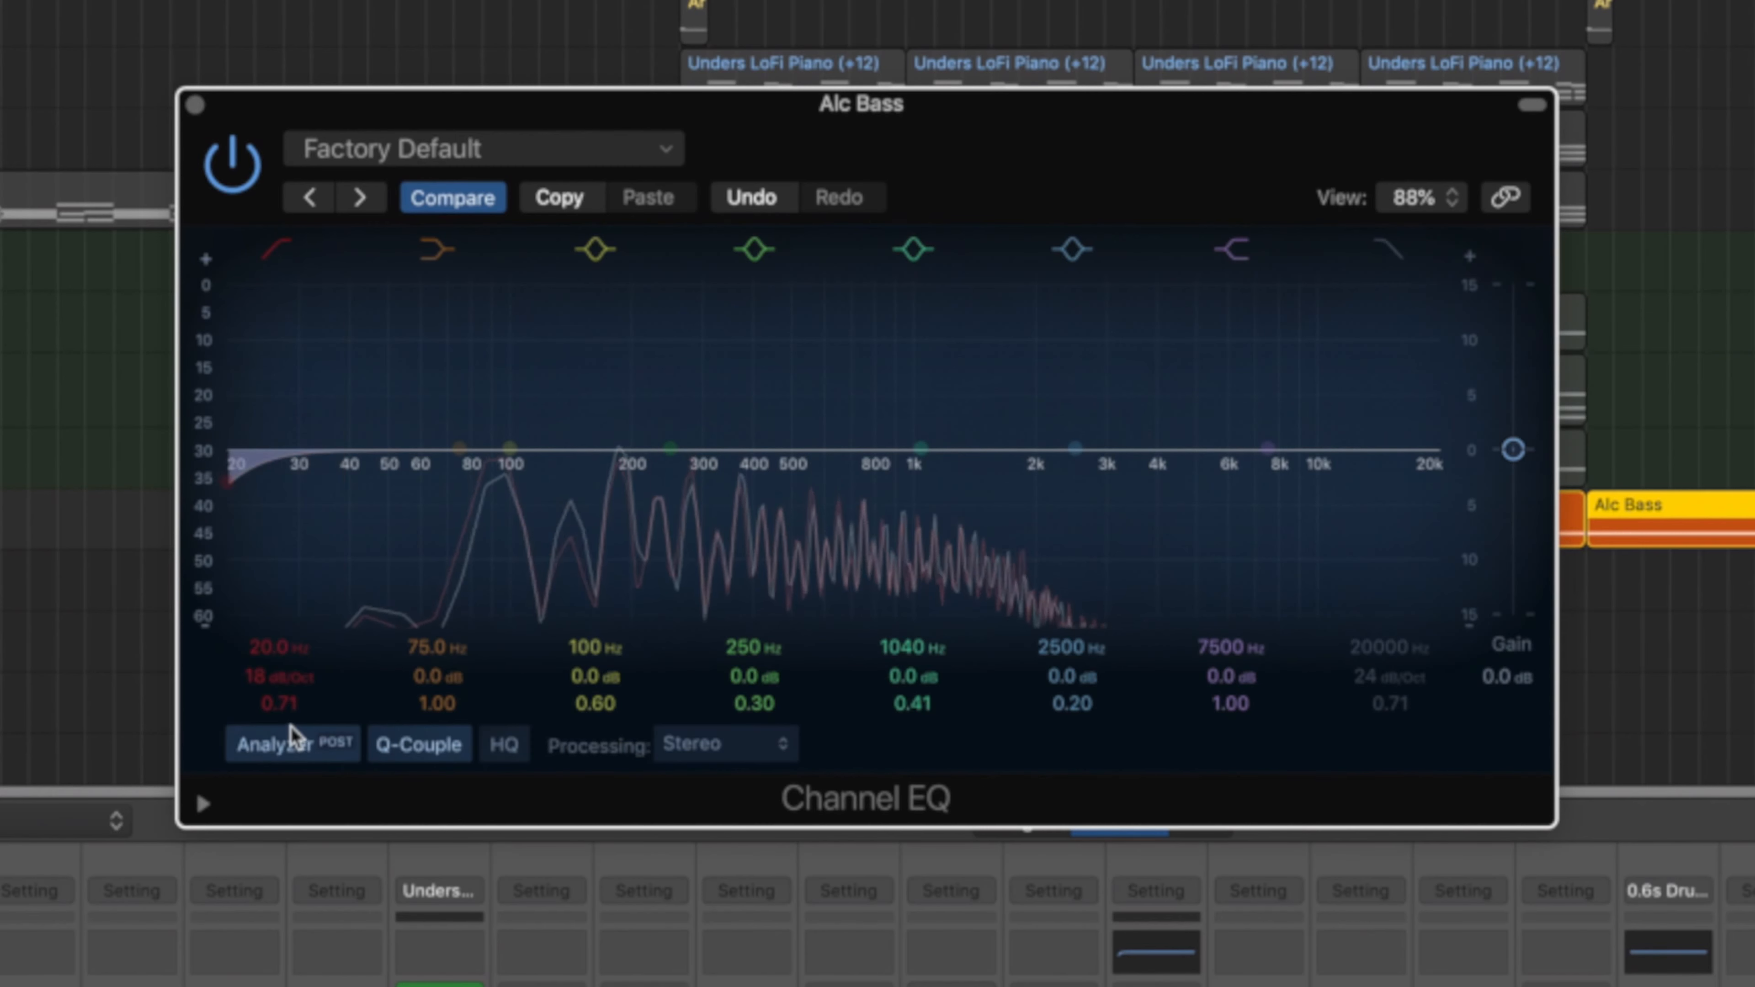
{"action": "left_click_drag", "start_coordinate": [243, 482], "coordinate": [431, 481]}
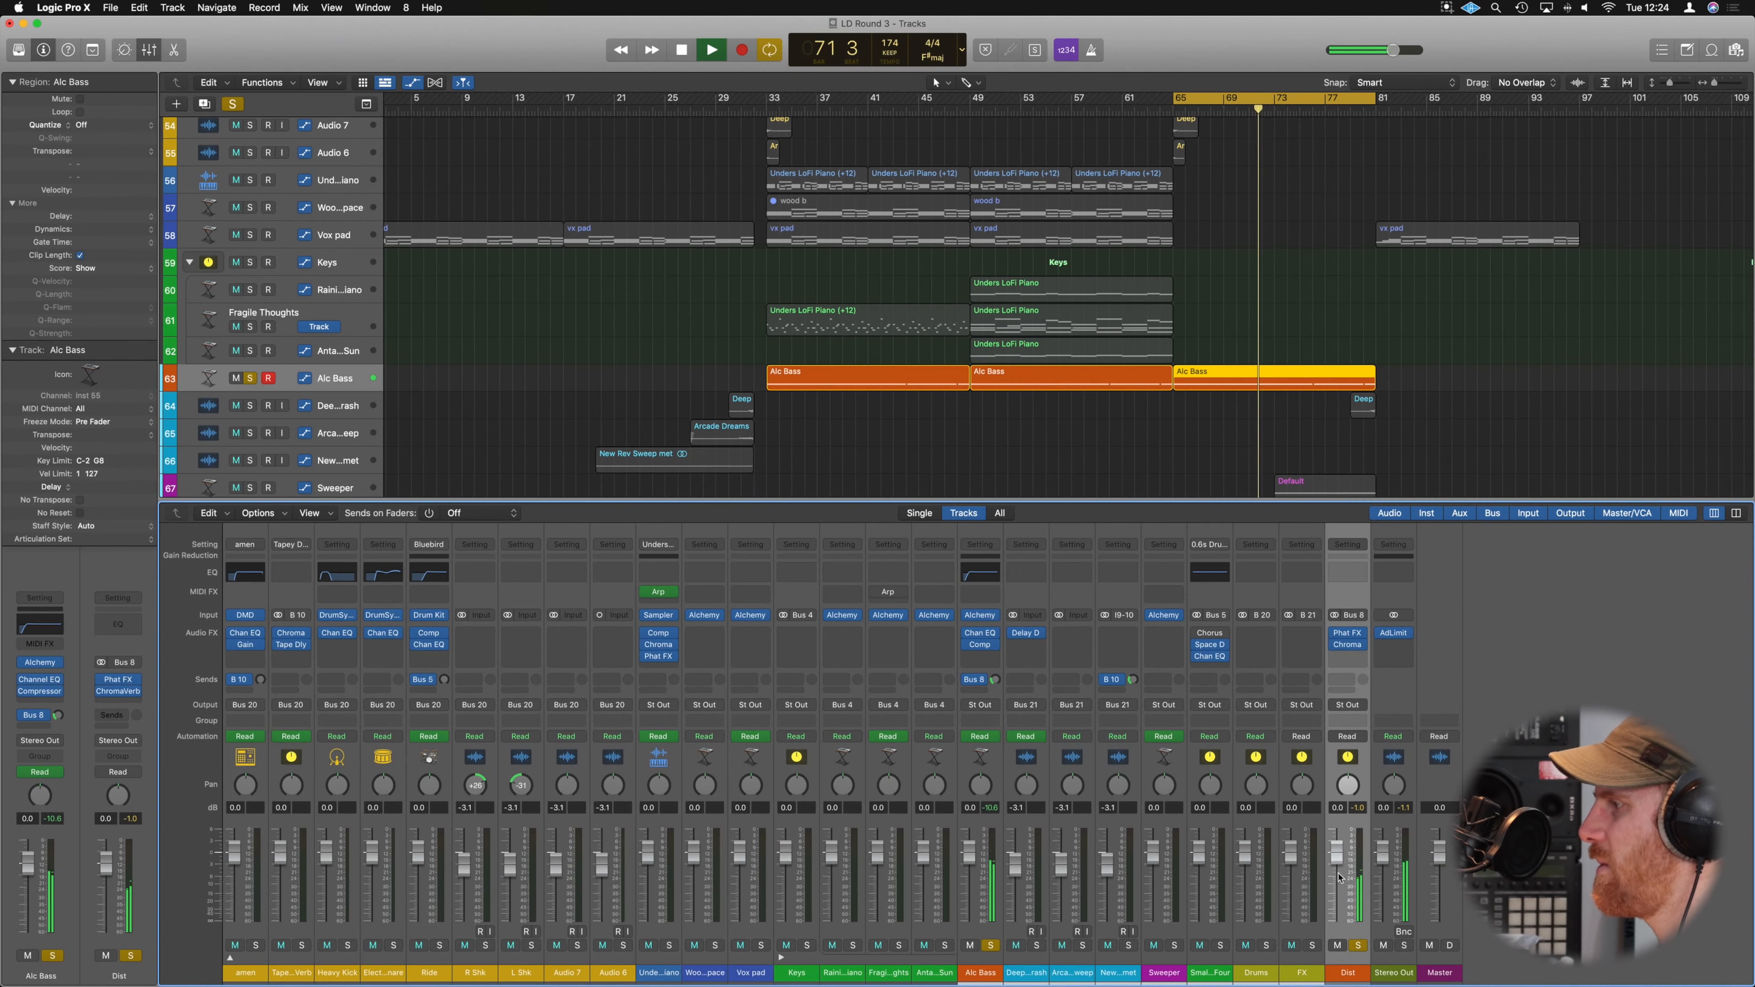
{"action": "left_click", "coordinate": [1337, 946]}
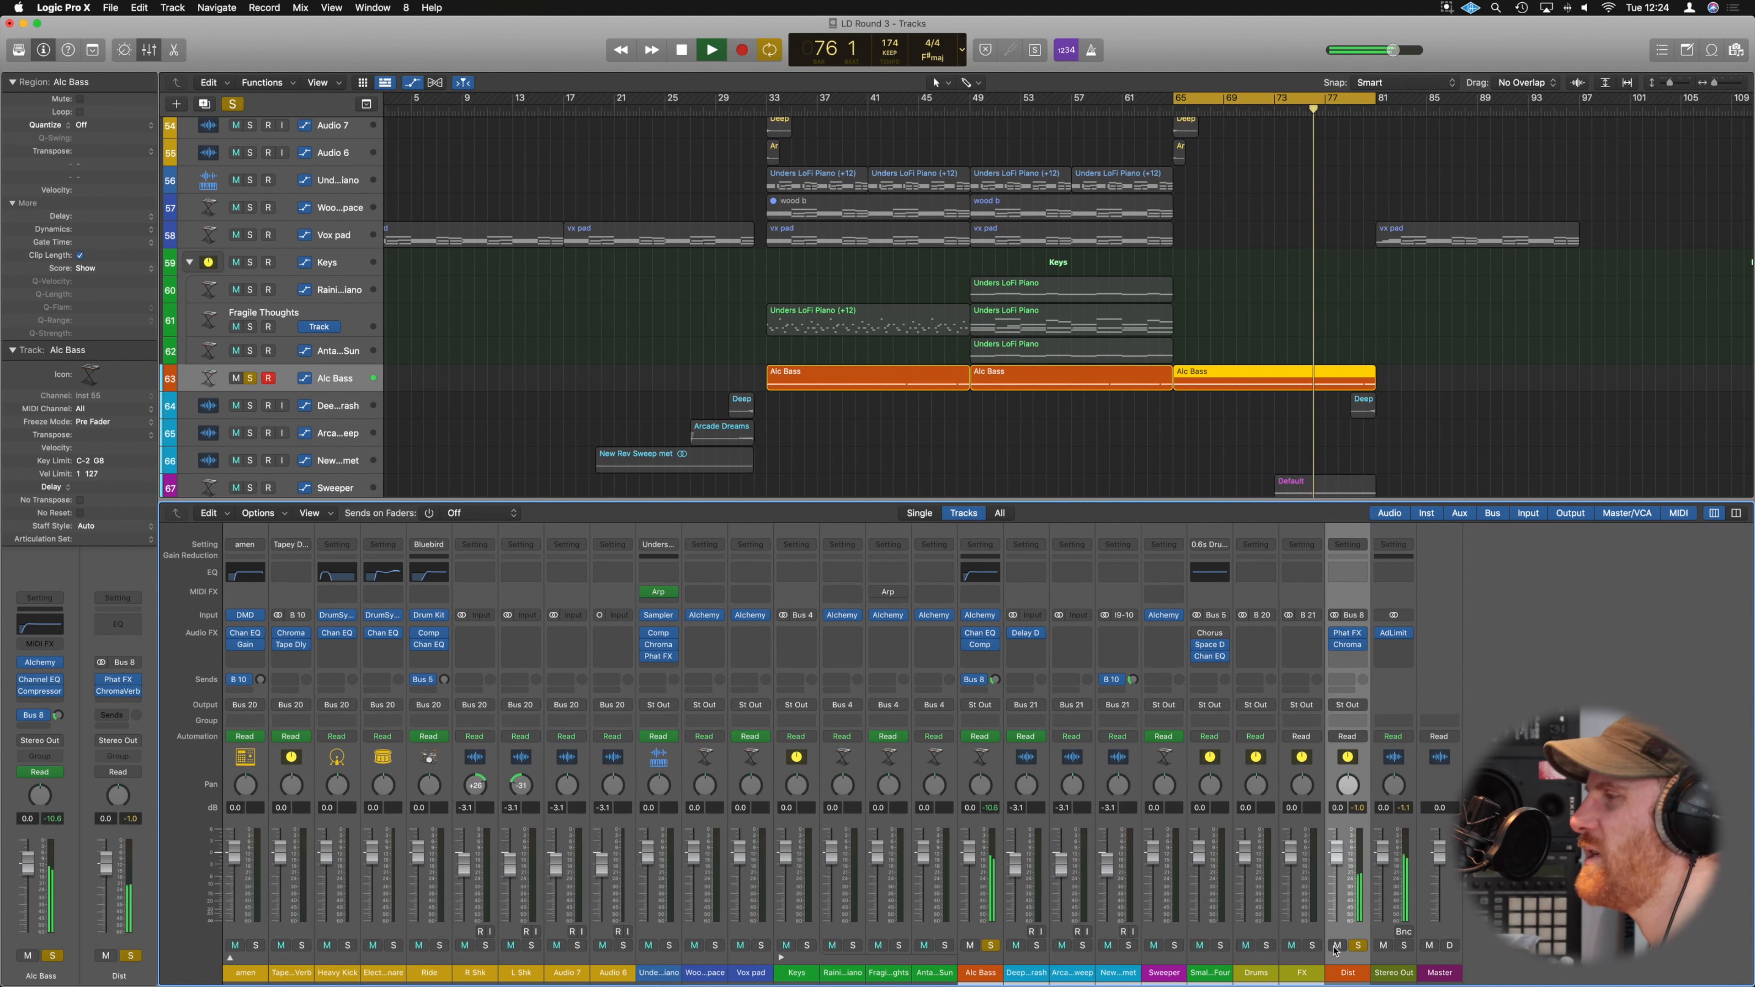
In the Alc Bass's Compressor, set the ratio to 3.5:1, turn Auto Gain off and adjust the threshold for light gain reduction.
{"action": "left_click", "coordinate": [981, 646]}
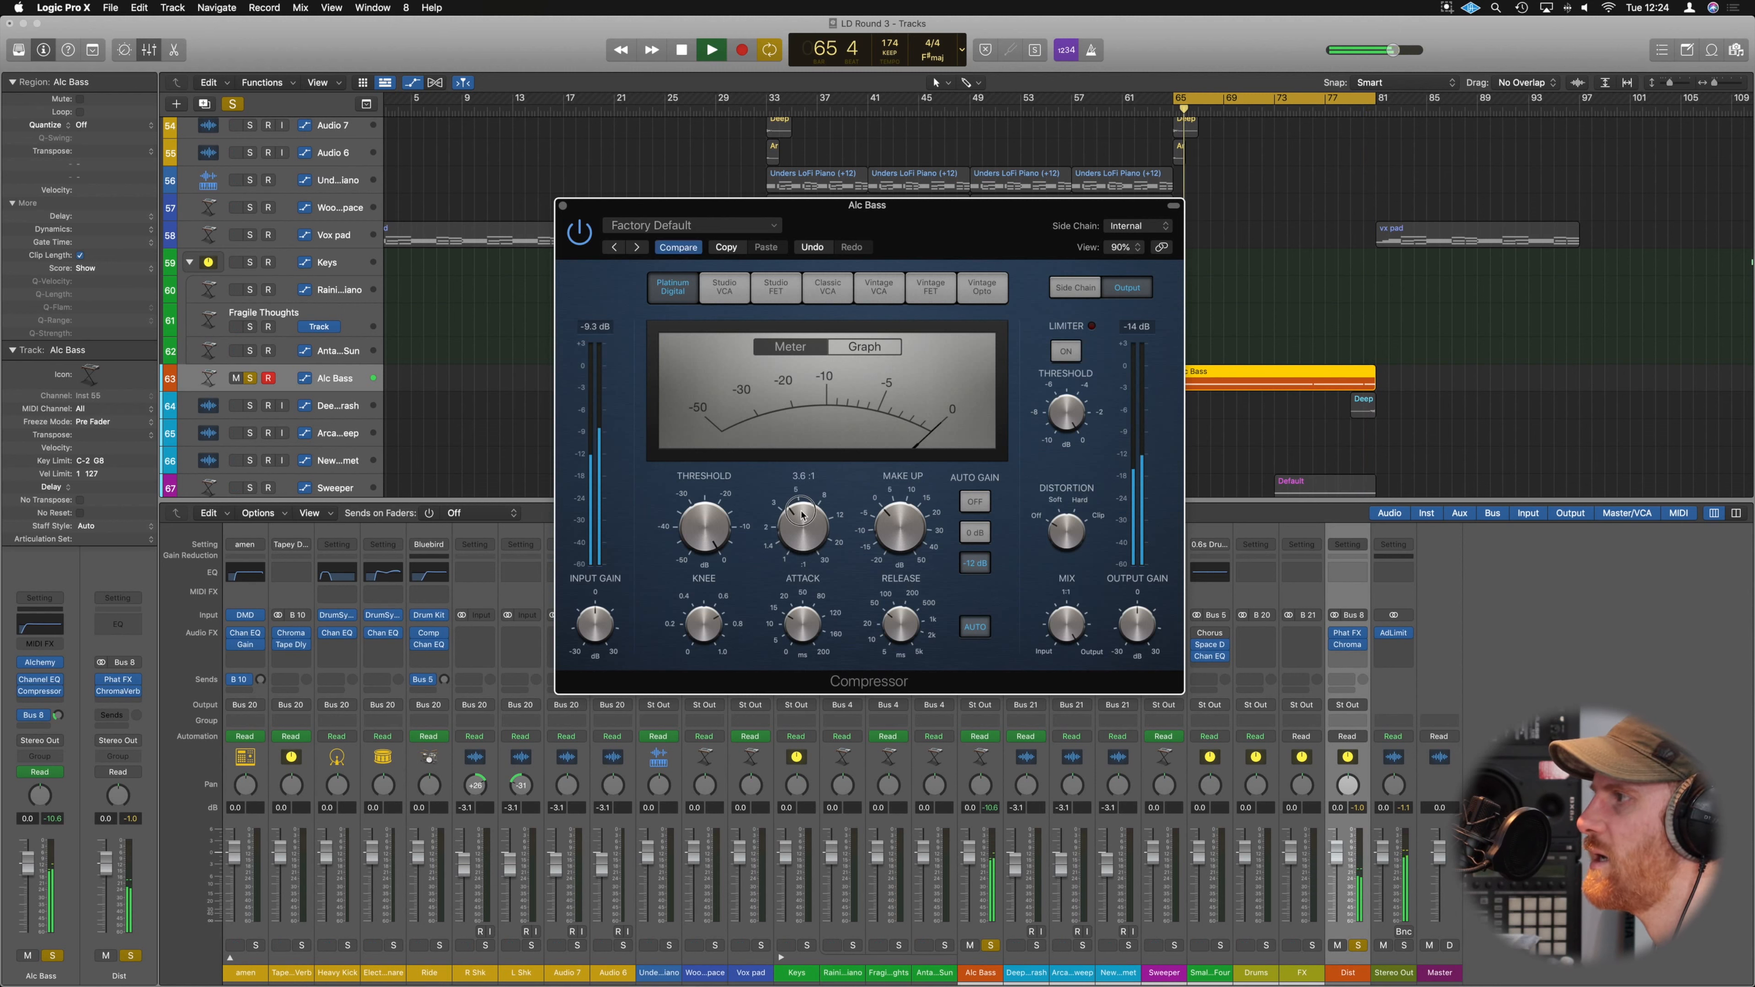
{"action": "left_click_drag", "start_coordinate": [803, 510], "coordinate": [801, 515]}
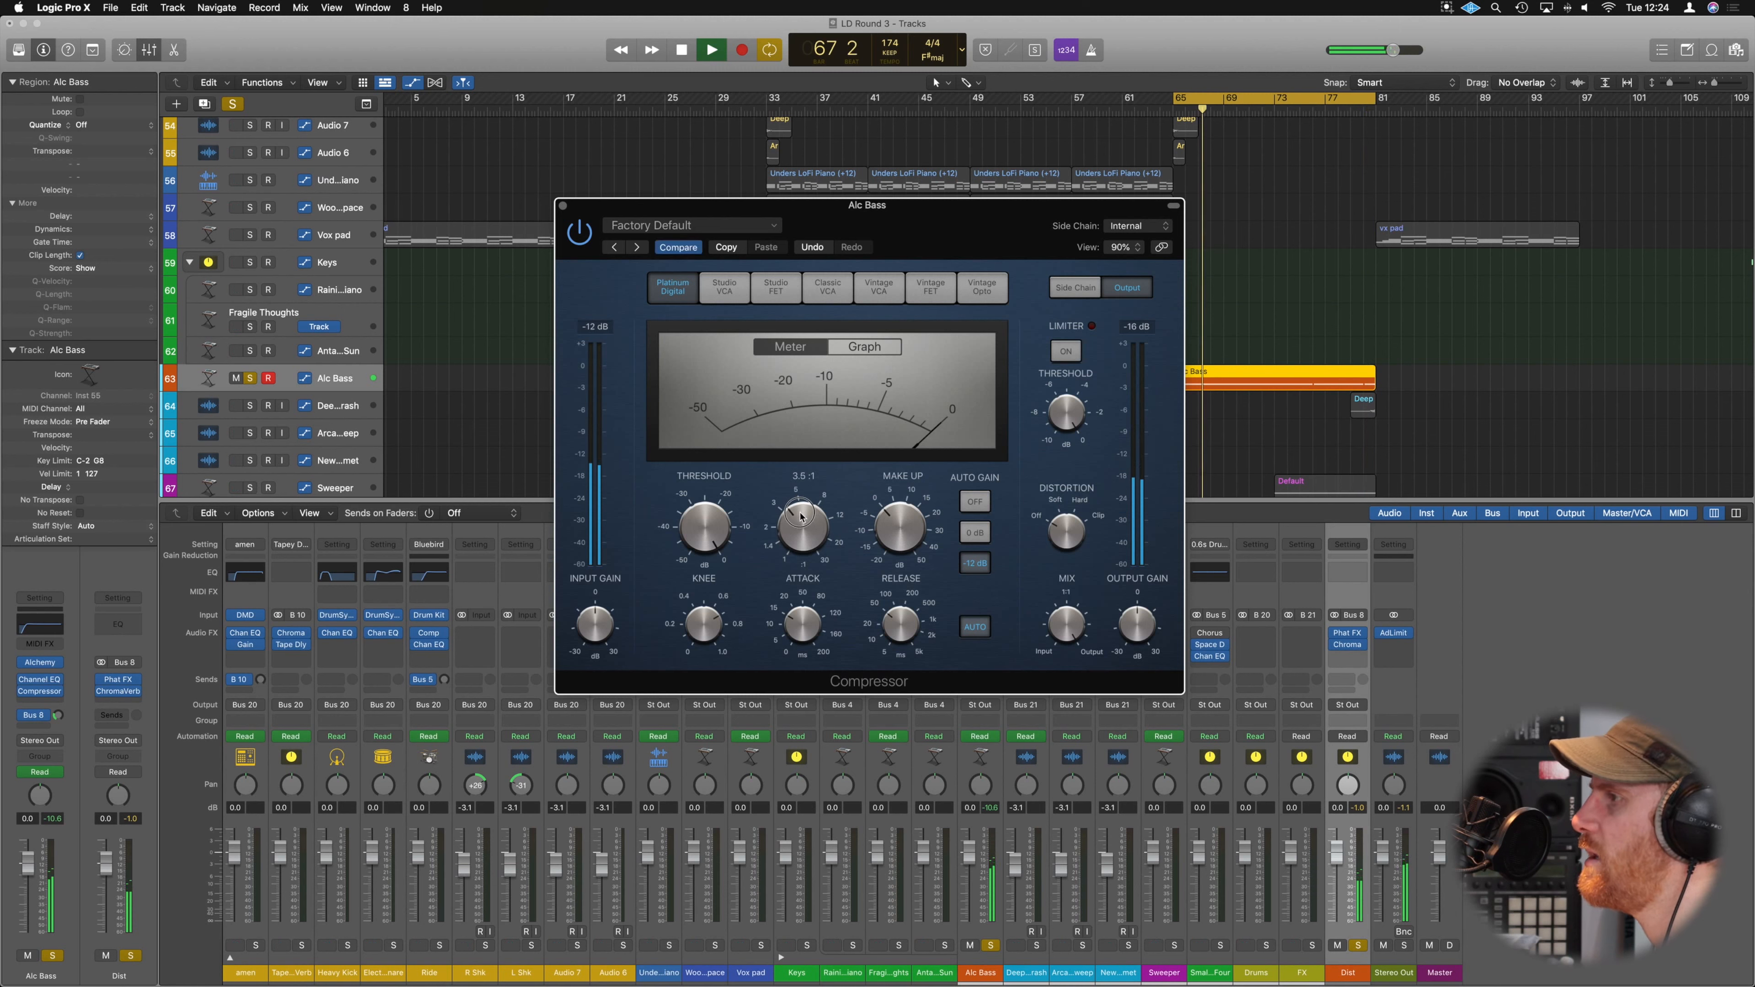
{"action": "left_click", "coordinate": [975, 502]}
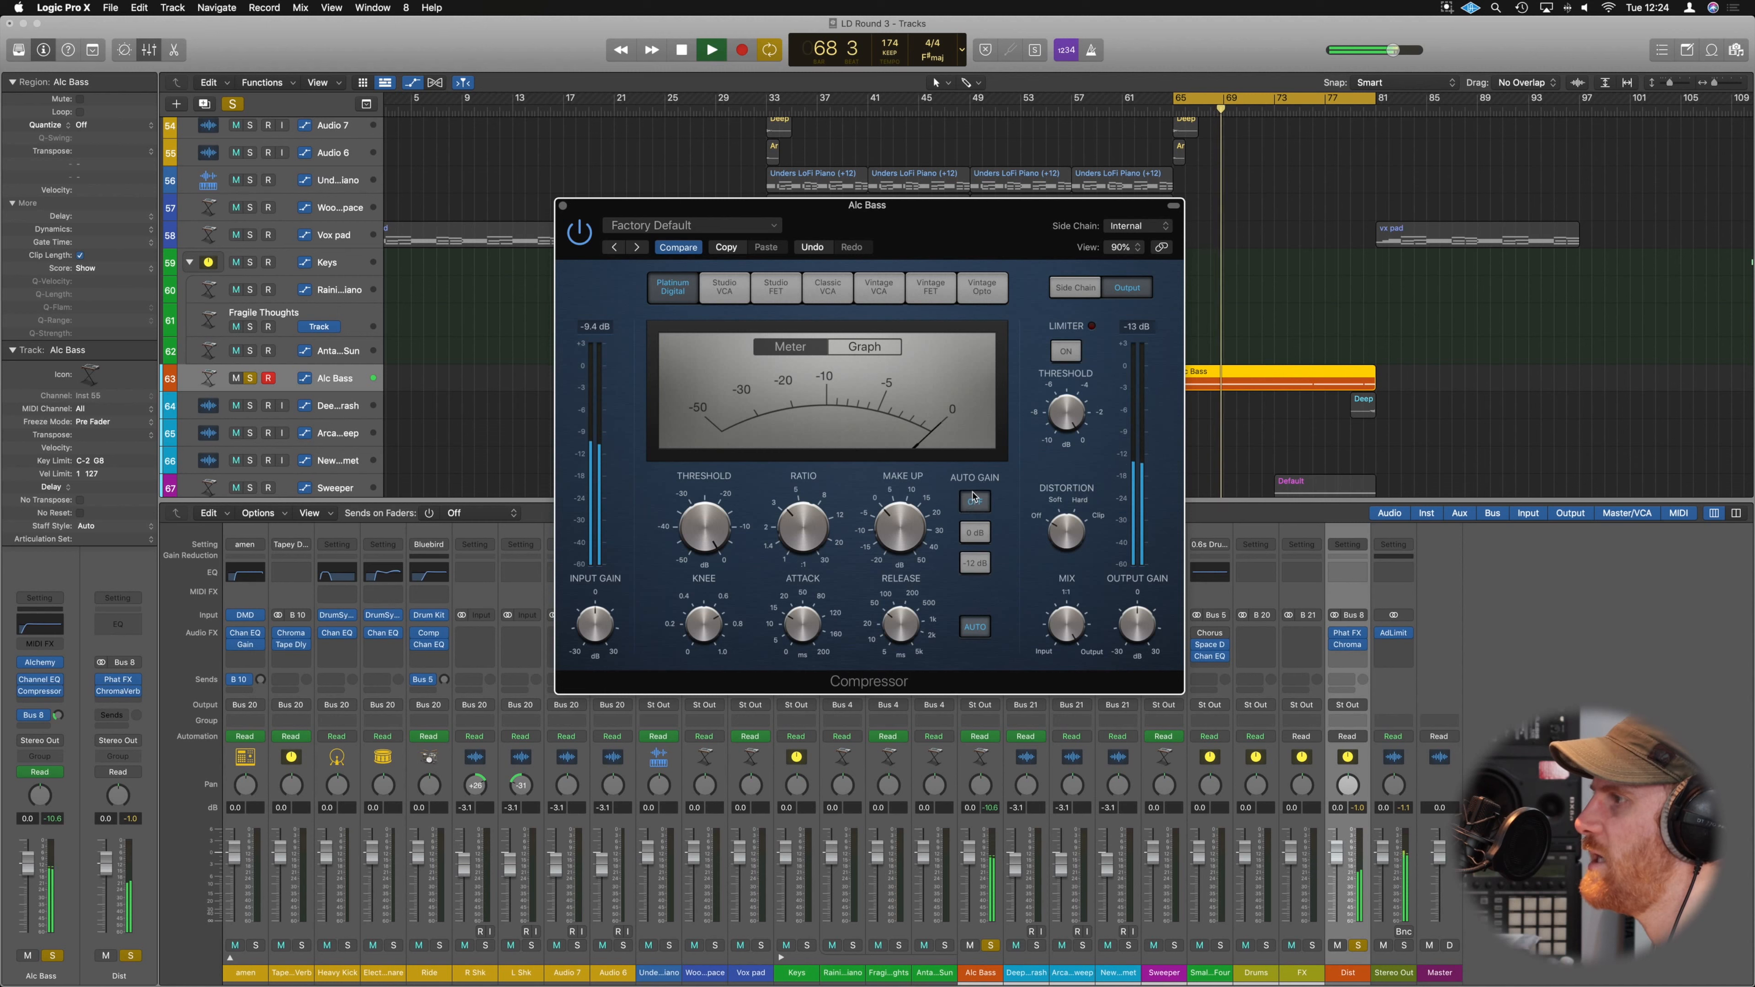
{"action": "left_click_drag", "start_coordinate": [708, 526], "coordinate": [708, 553]}
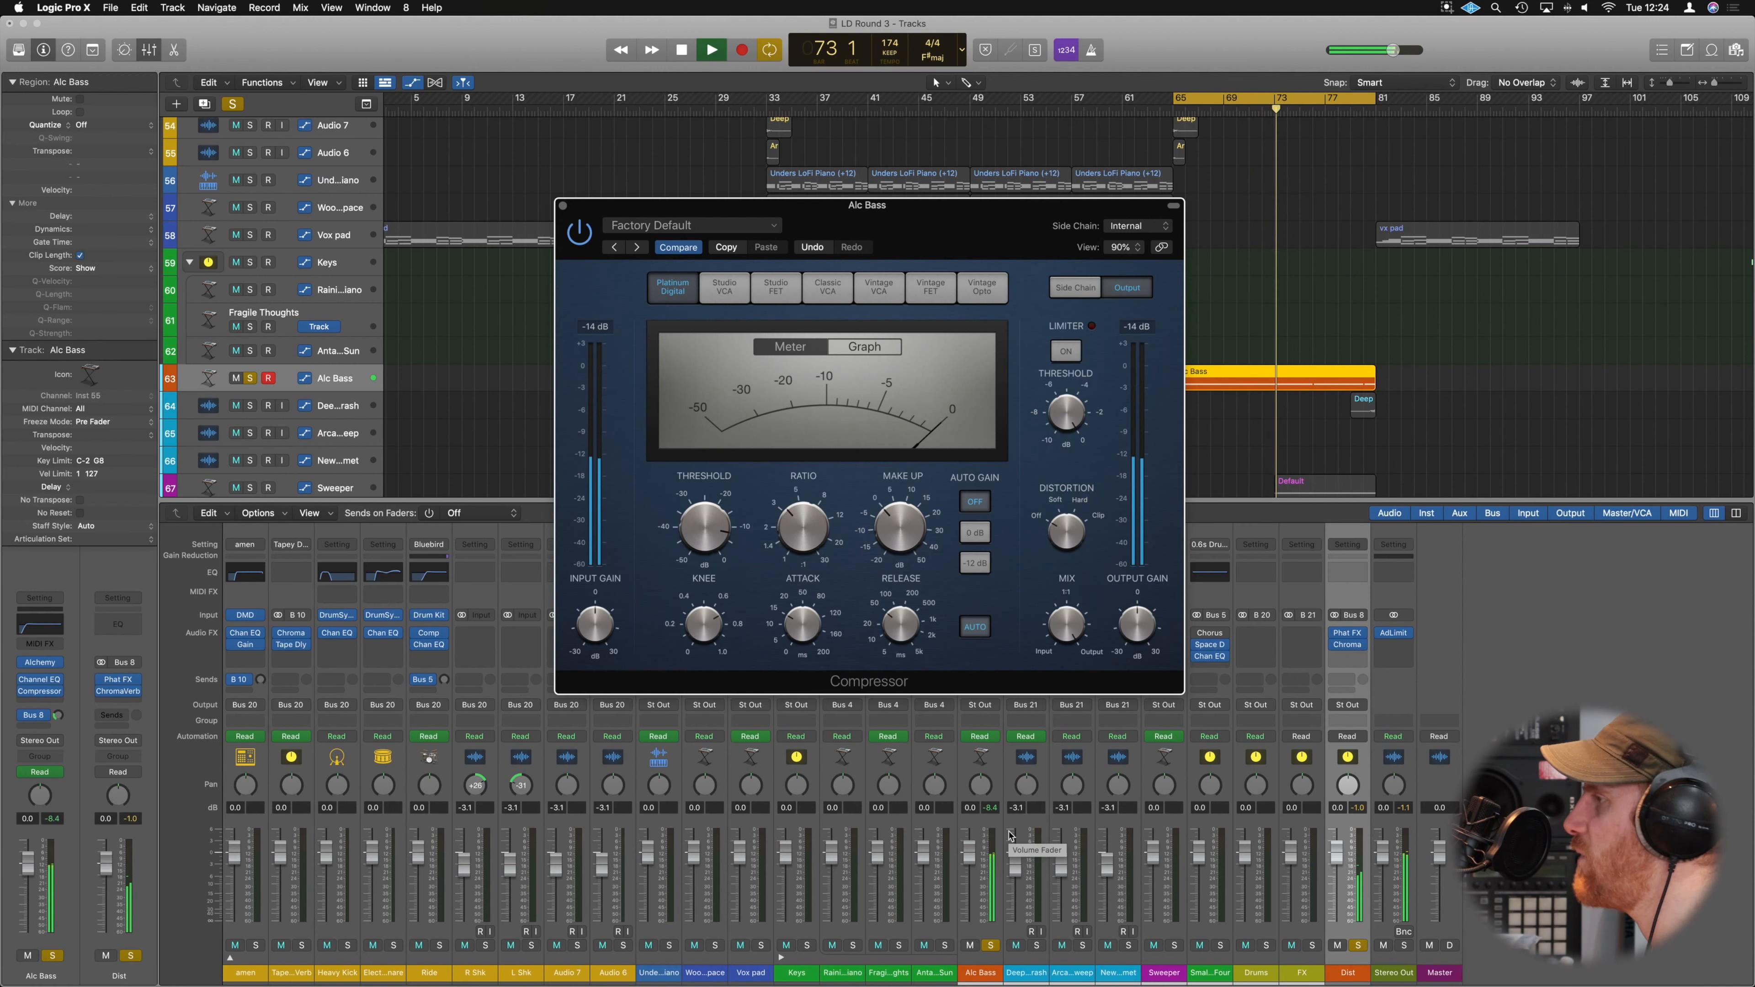
{"action": "left_click_drag", "start_coordinate": [715, 522], "coordinate": [715, 544]}
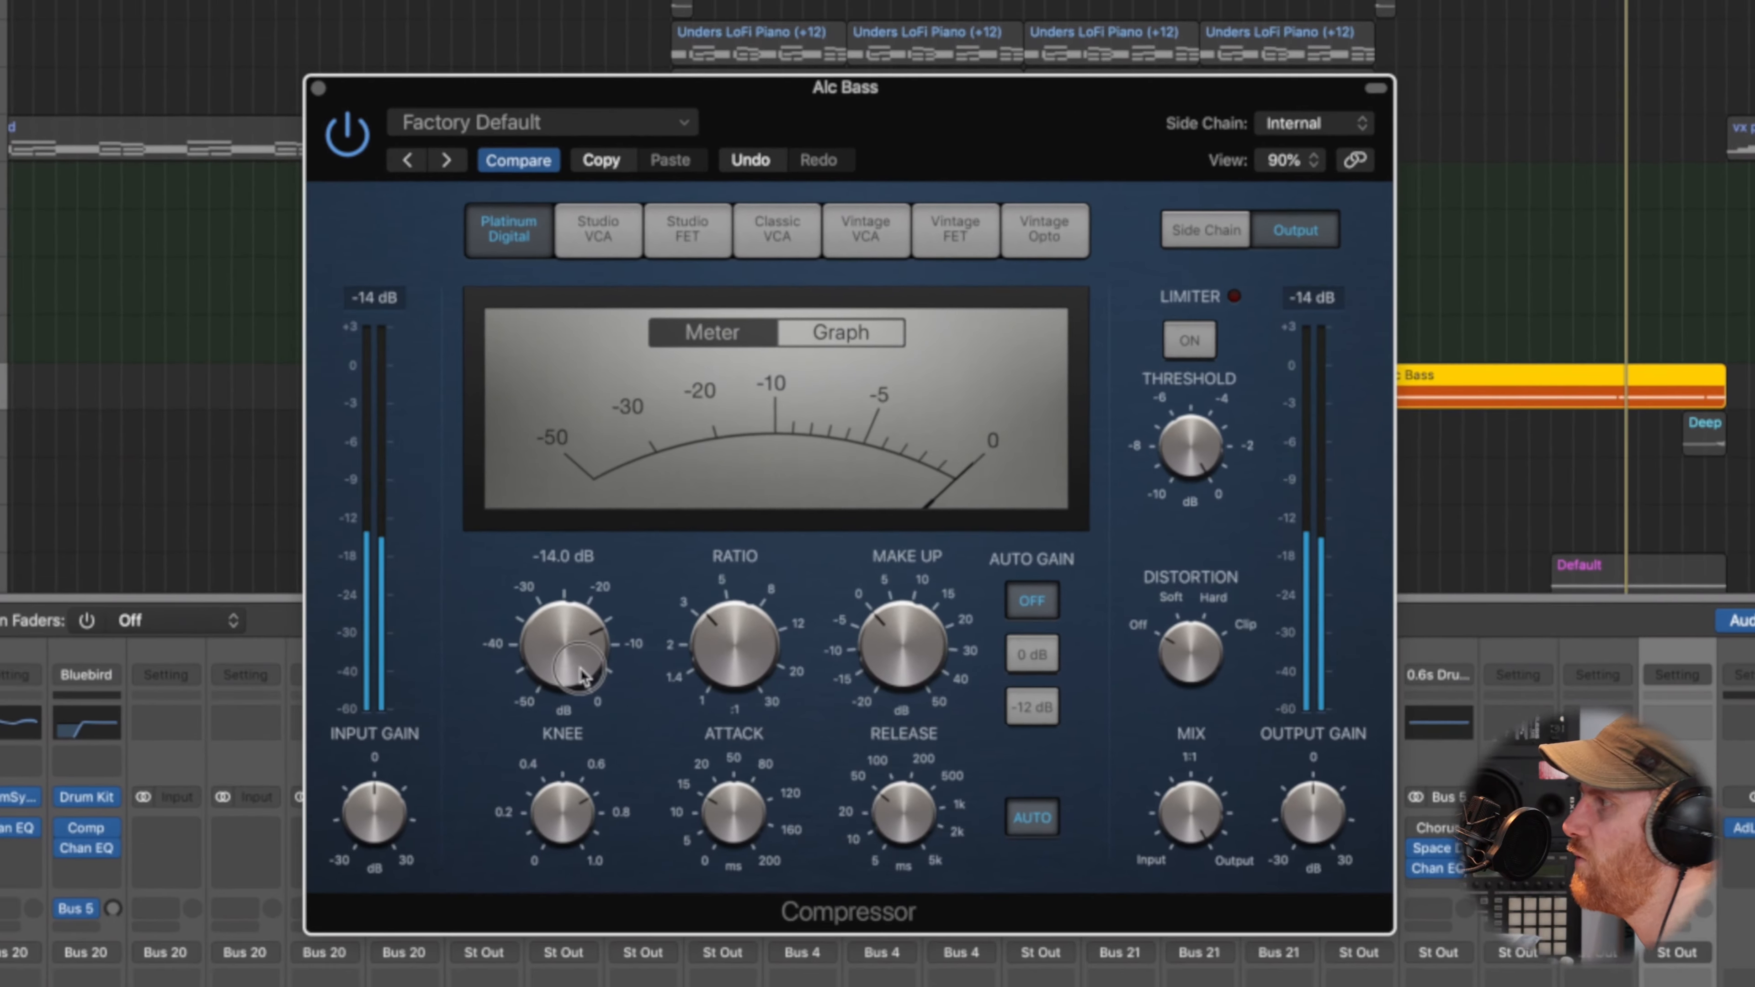
{"action": "left_click_drag", "start_coordinate": [580, 674], "coordinate": [574, 695]}
Adjust the Compressor's attack, set the release to 80 ms and Make Up to 1.5 dB, and close the plug-in.
{"action": "left_click_drag", "start_coordinate": [738, 825], "coordinate": [739, 801]}
{"action": "left_click_drag", "start_coordinate": [911, 825], "coordinate": [911, 824]}
{"action": "double_click", "coordinate": [892, 740]}
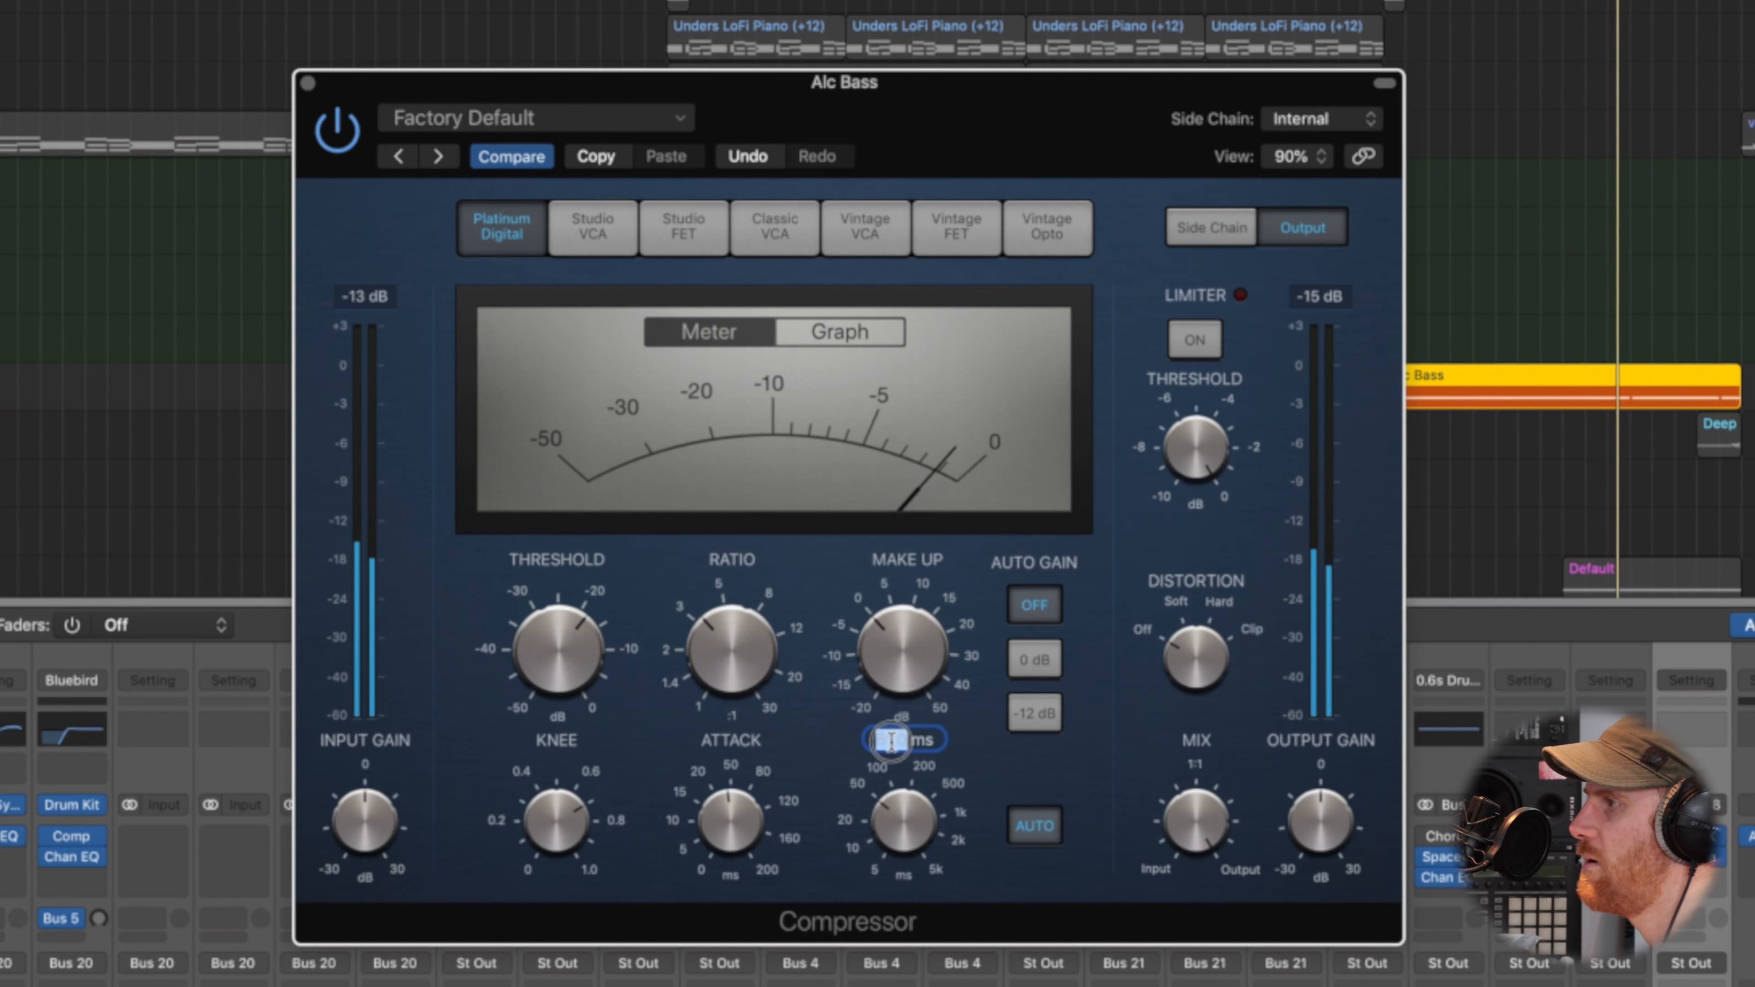
{"action": "type", "text": "80"}
{"action": "key", "text": "Return"}
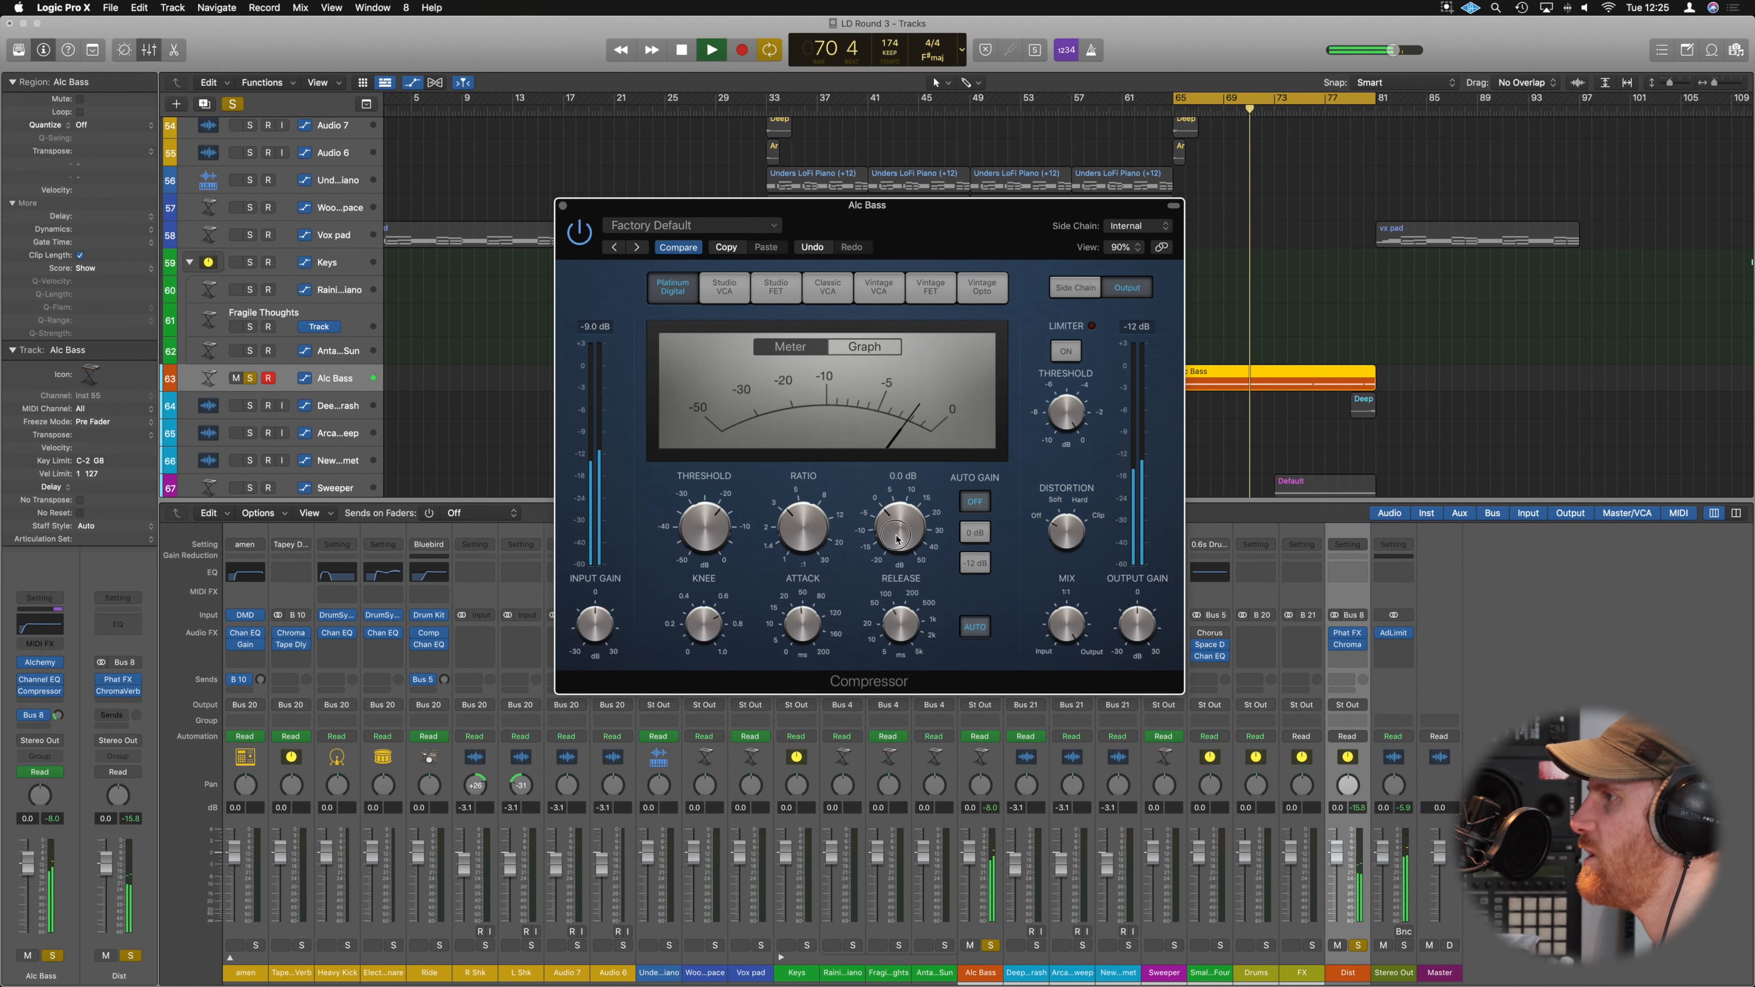
{"action": "mouse_move", "coordinate": [896, 576]}
{"action": "left_mouse_down"}
{"action": "mouse_move", "coordinate": [896, 537]}
{"action": "mouse_move", "coordinate": [889, 558]}
{"action": "left_mouse_up"}
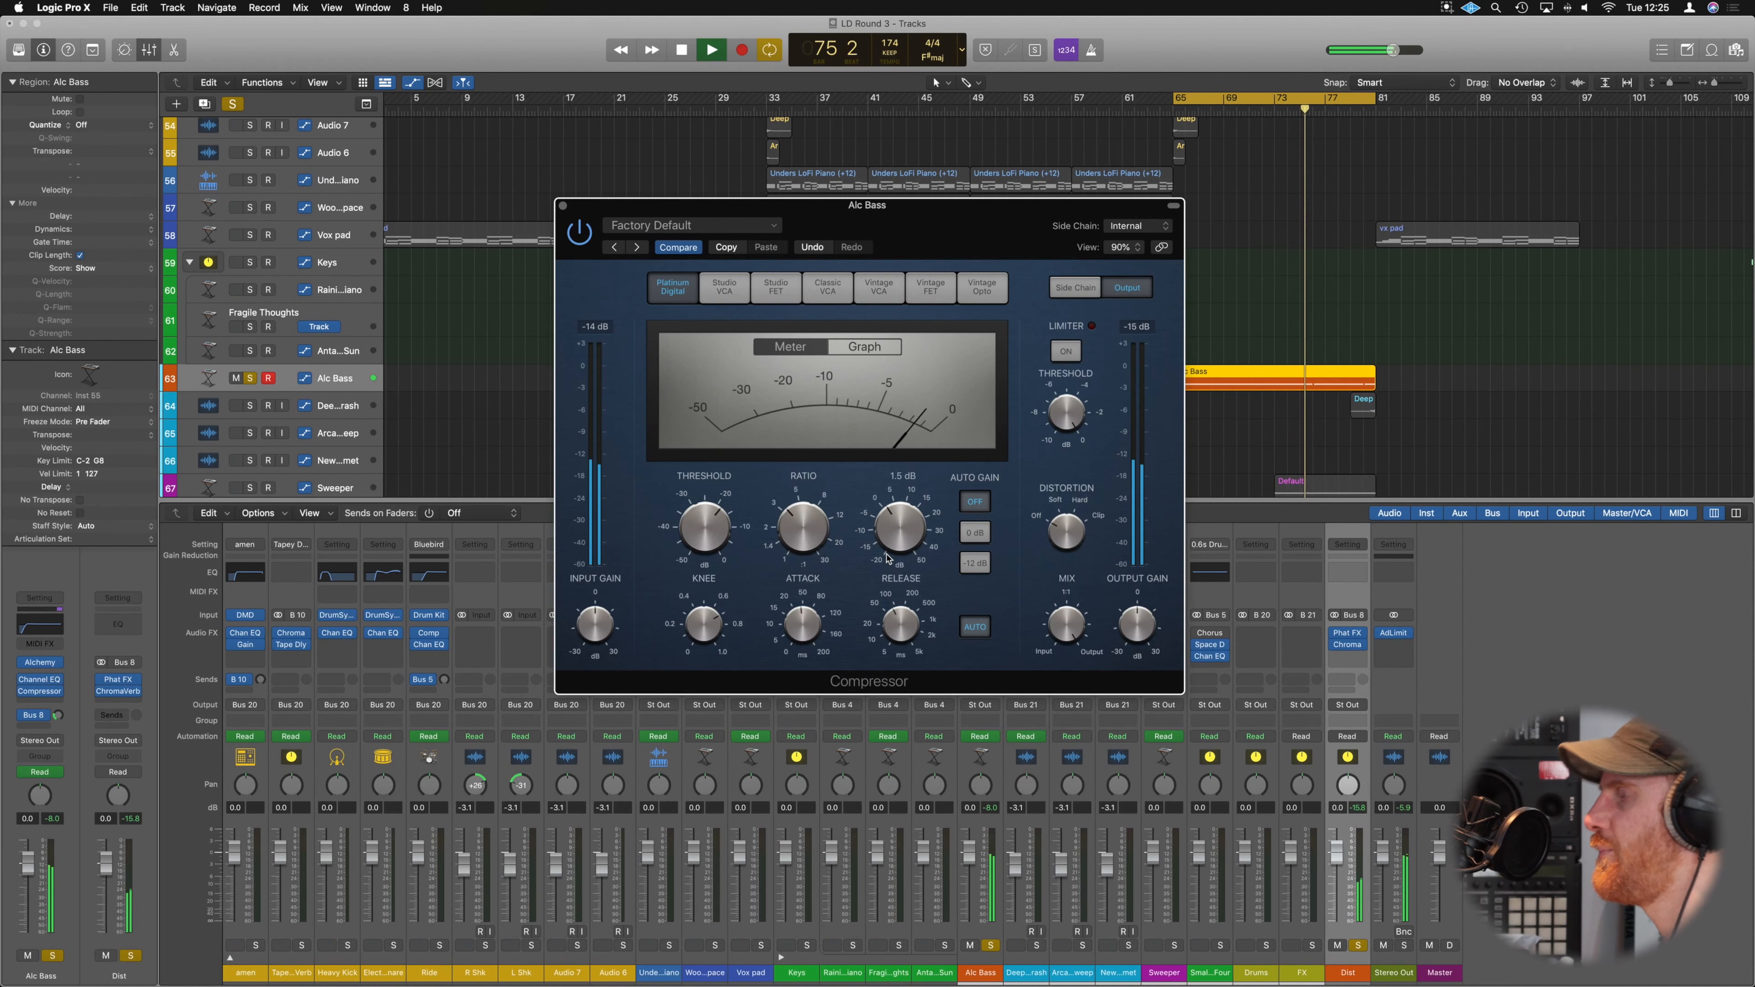
{"action": "key", "text": "super+w"}
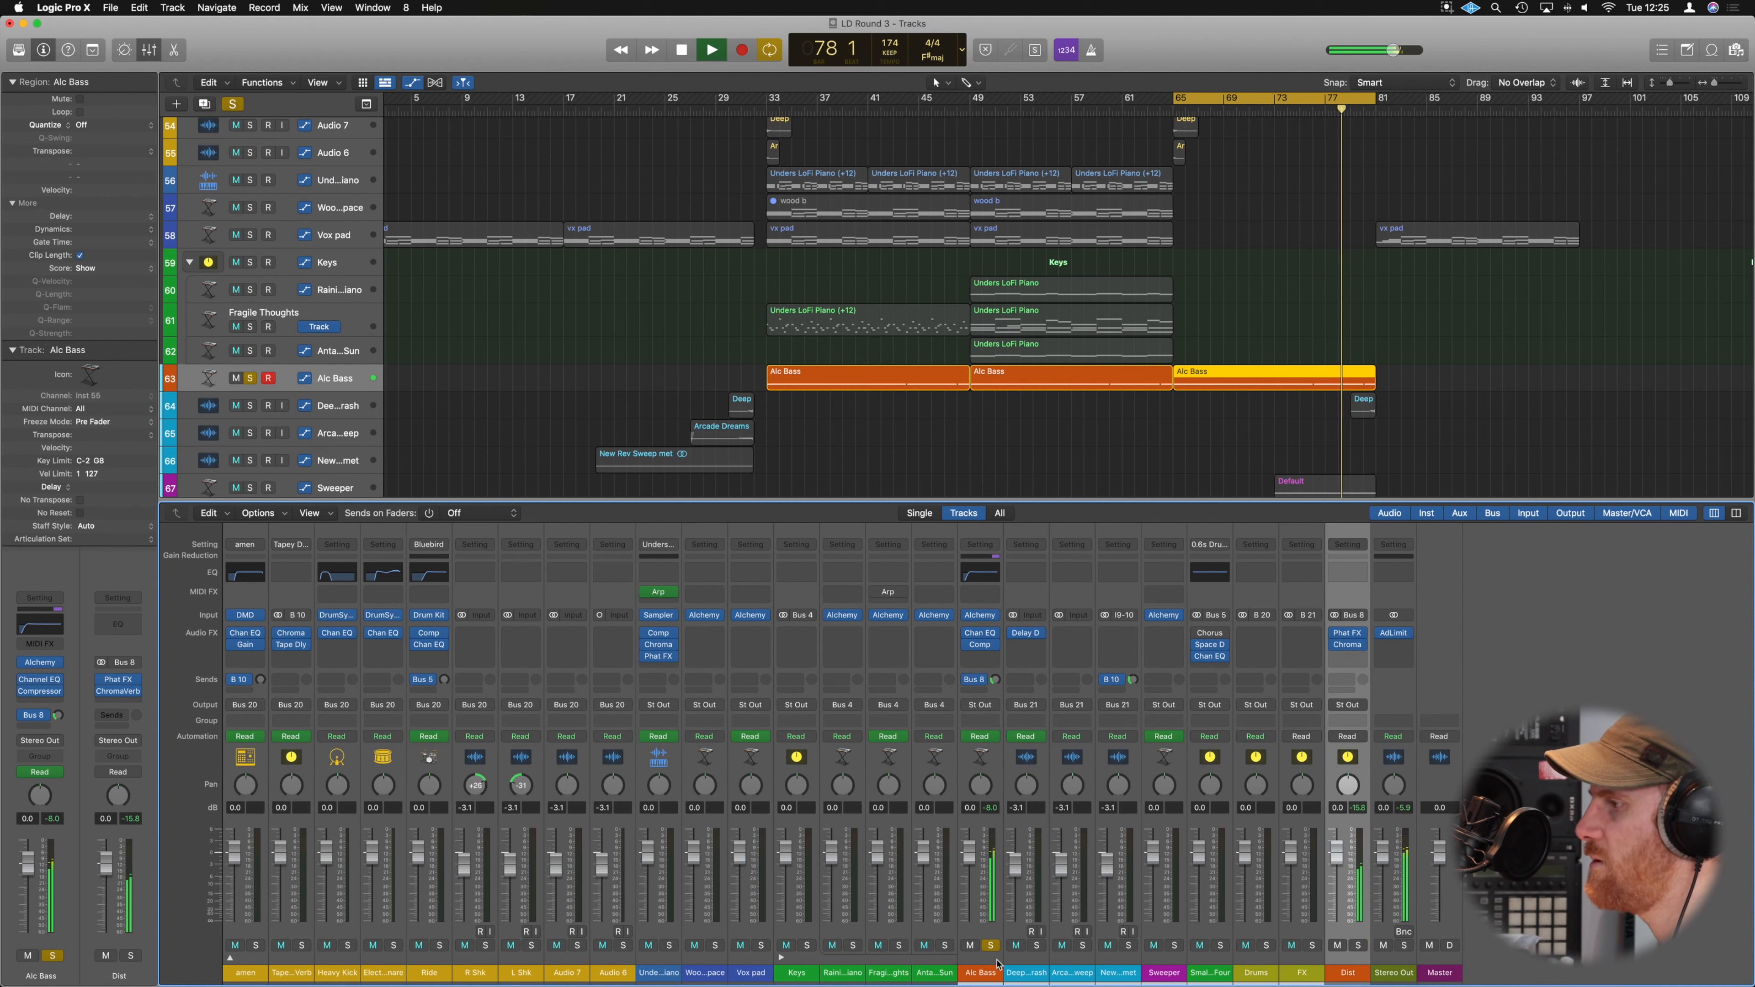
Audition the Alc Bass in the full mix without solo, and solo it again.
{"action": "left_click", "coordinate": [991, 945]}
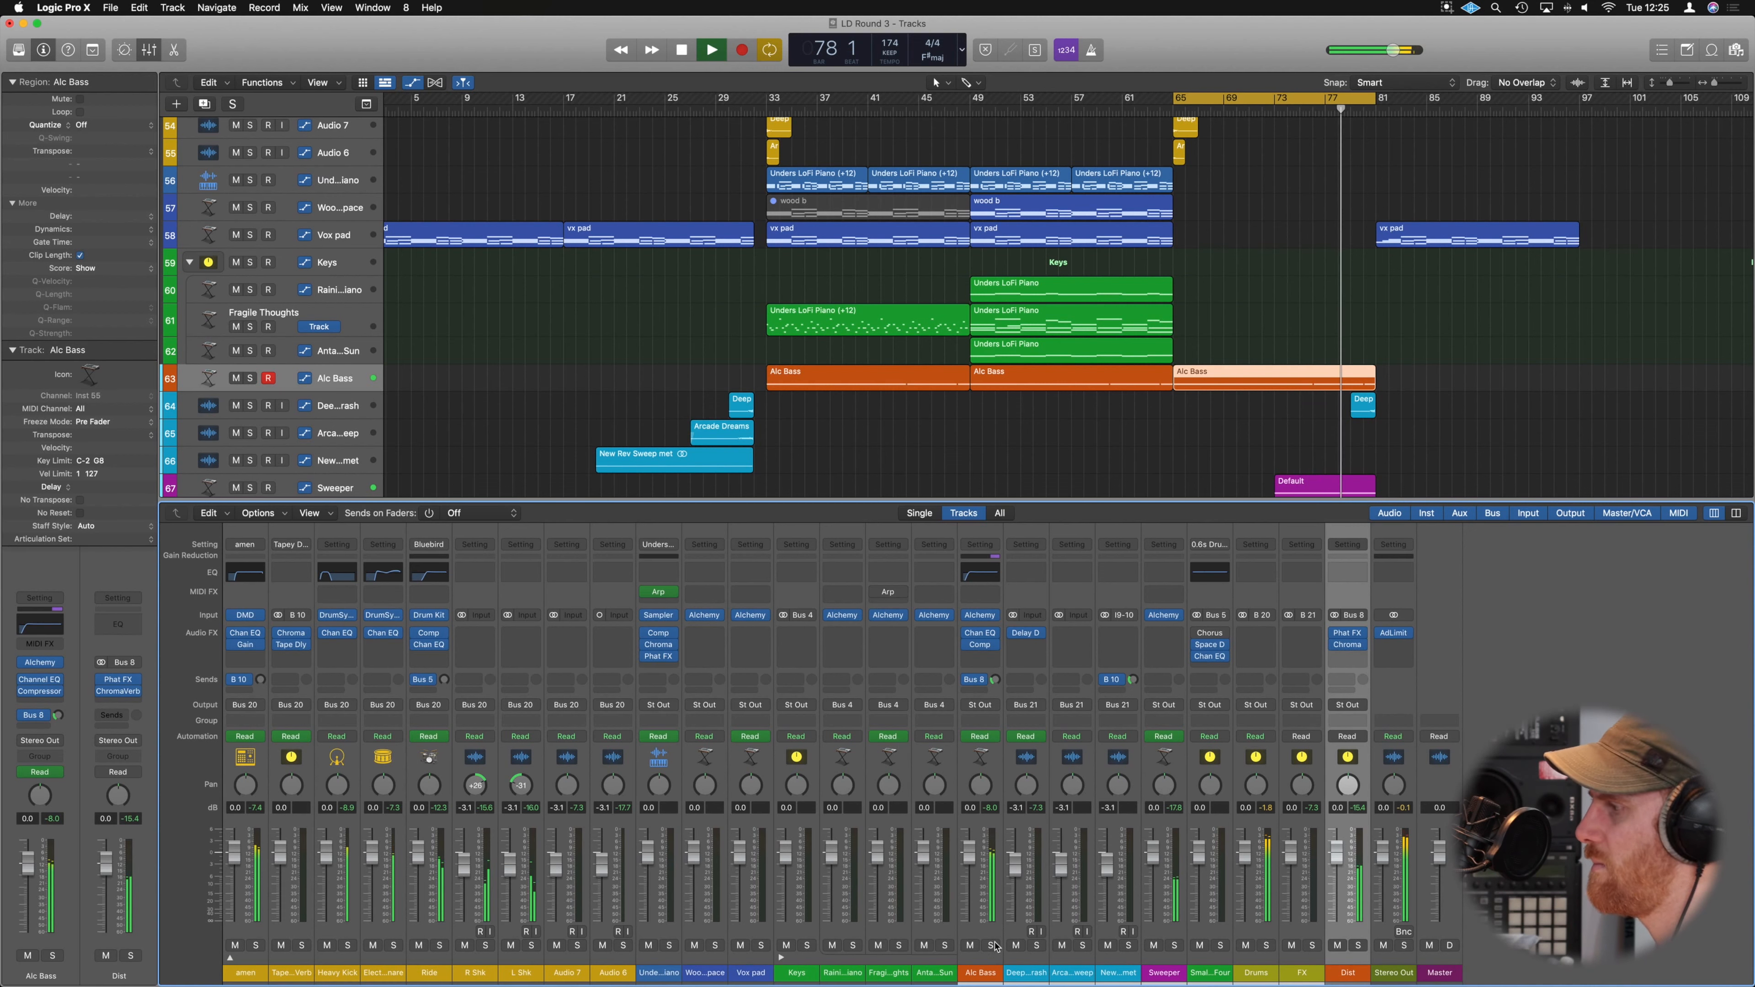
{"action": "key", "text": "s"}
{"action": "left_click", "coordinate": [1359, 946]}
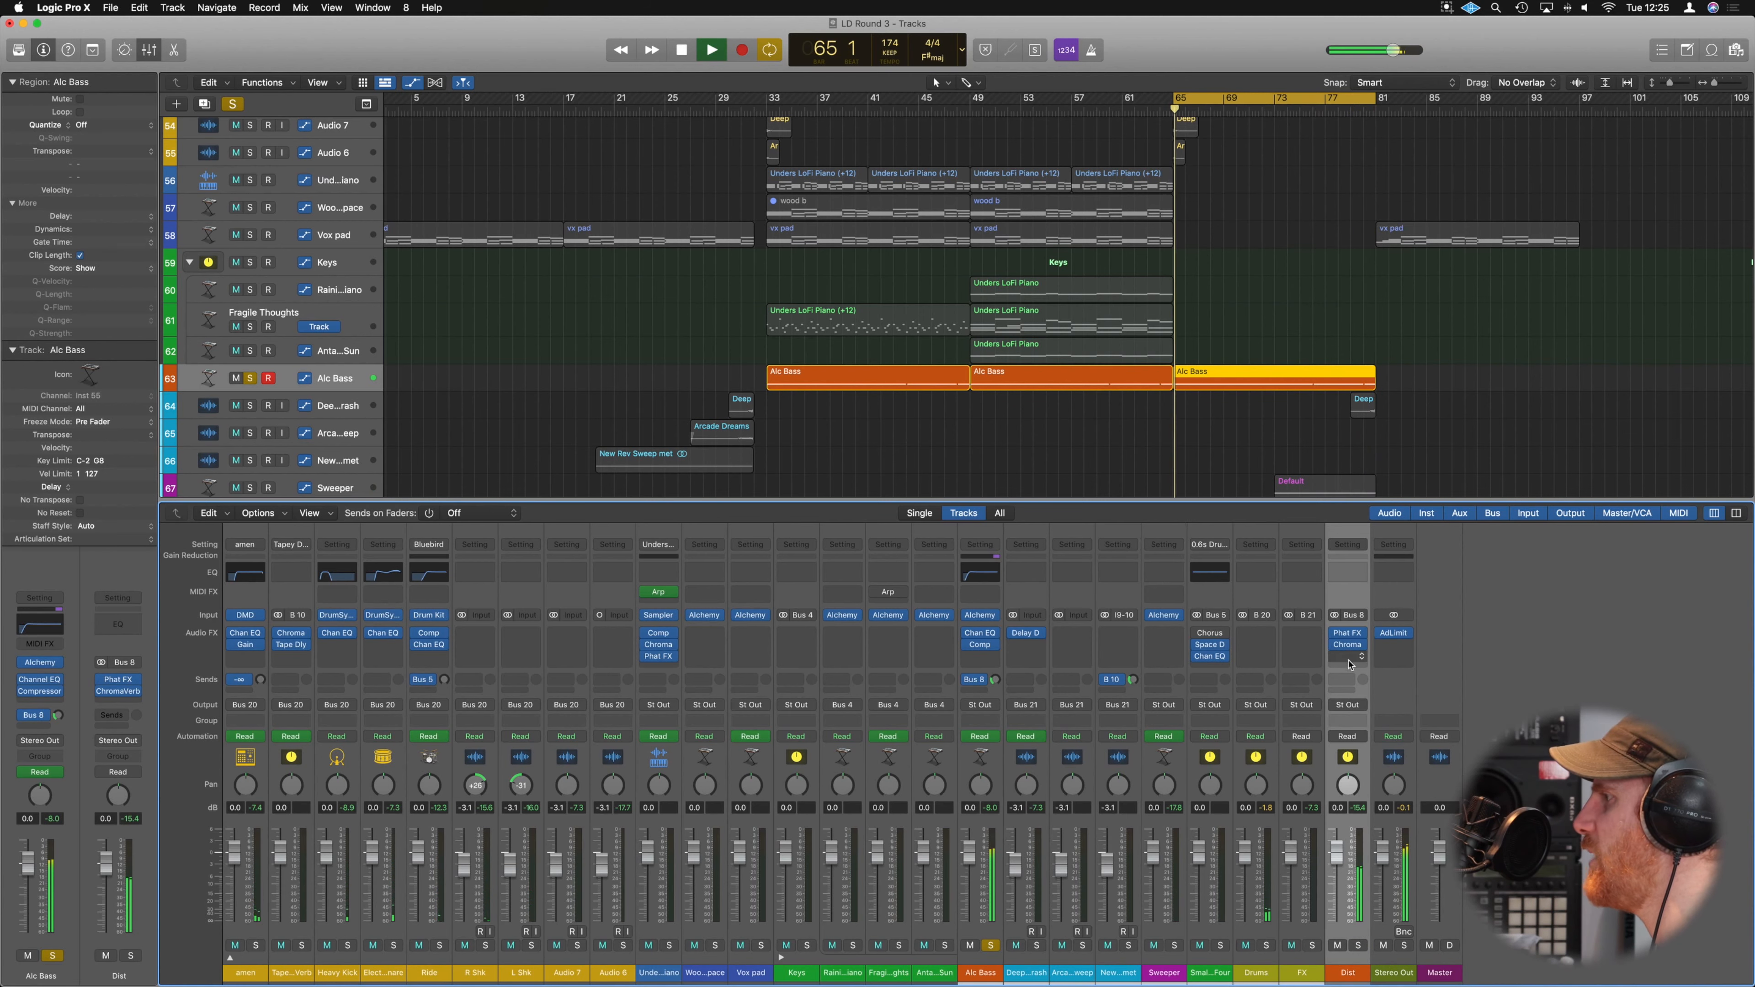
Add a Compressor to the Dist channel with a 3.6:1 ratio, Auto Gain off, an adjusted attack and a 180 ms release.
{"action": "left_click", "coordinate": [1346, 561]}
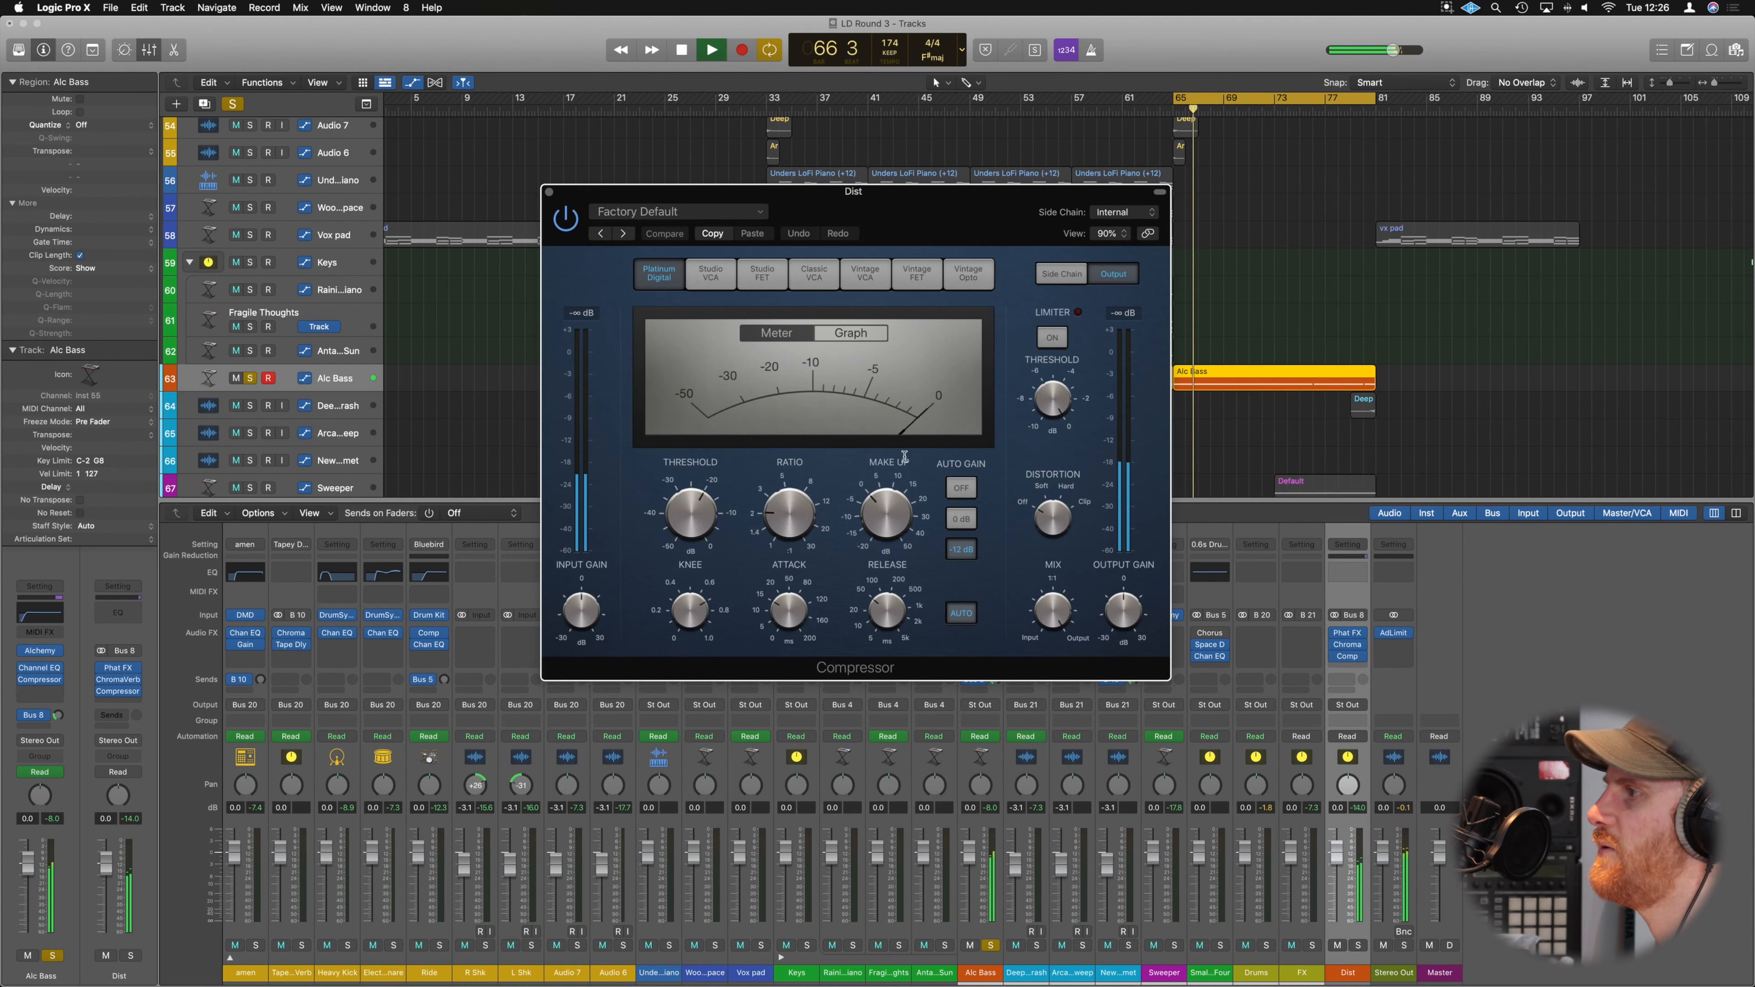
{"action": "left_click_drag", "start_coordinate": [804, 550], "coordinate": [792, 505]}
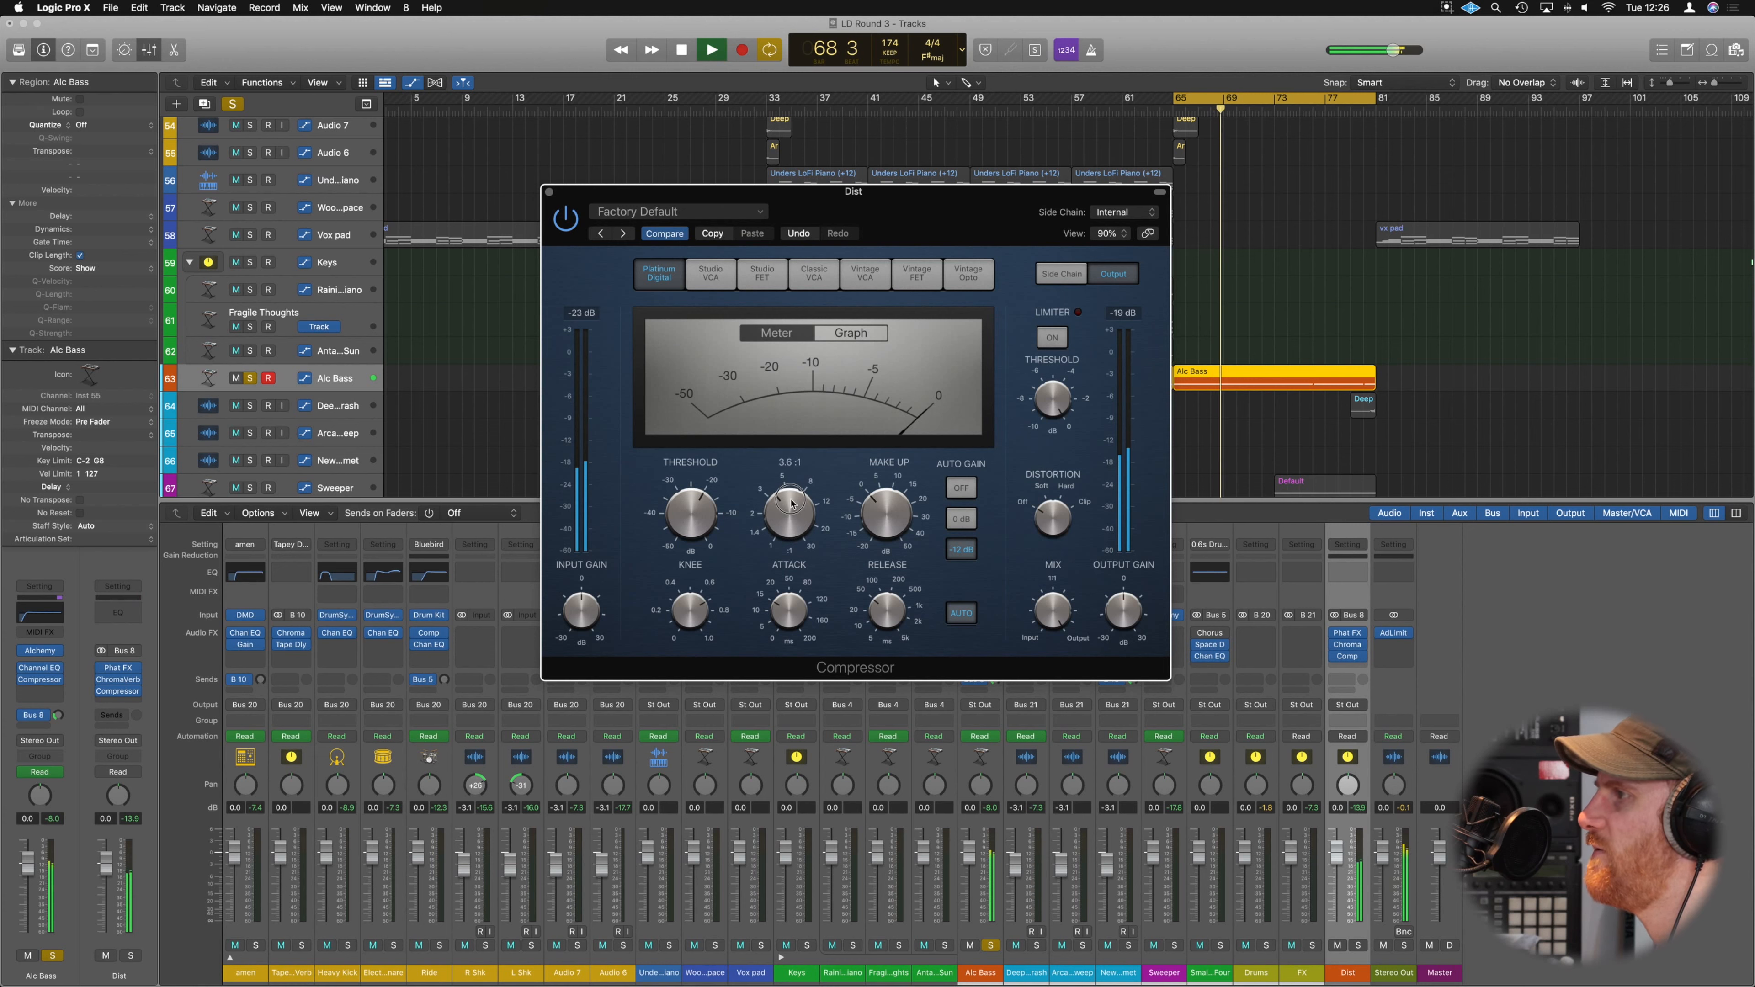
{"action": "left_click", "coordinate": [961, 488]}
{"action": "left_click_drag", "start_coordinate": [791, 613], "coordinate": [796, 584]}
{"action": "left_click_drag", "start_coordinate": [897, 611], "coordinate": [902, 588]}
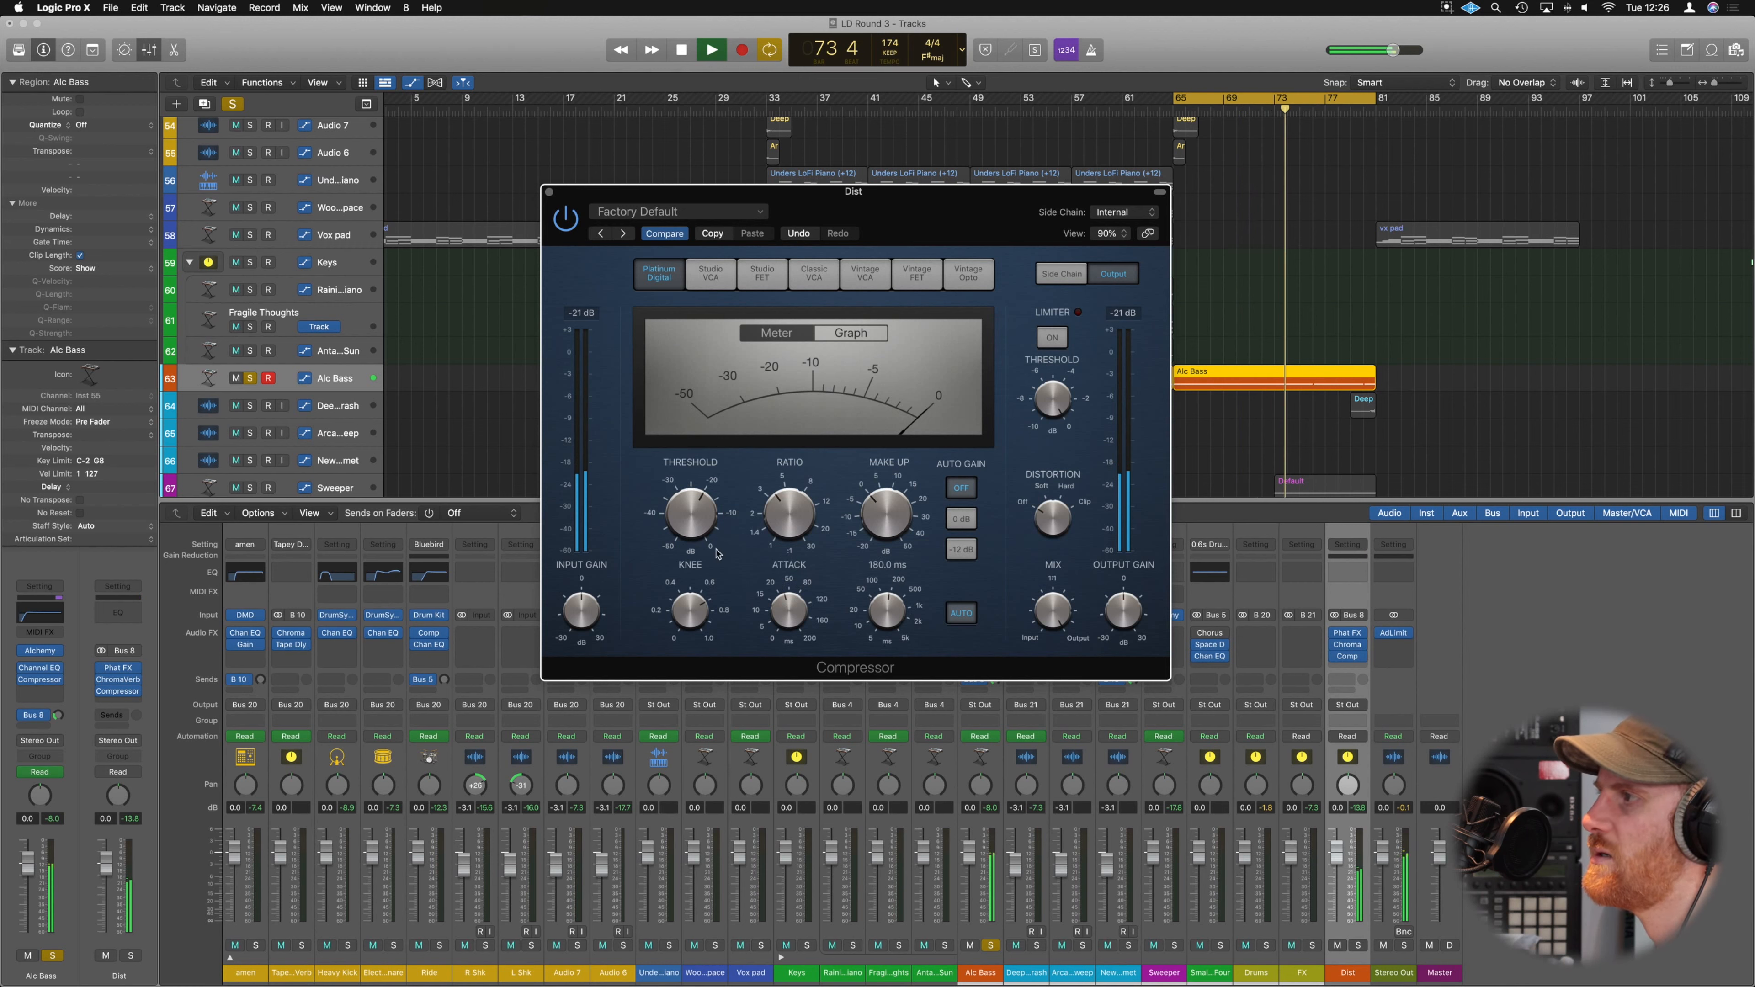
Lower the Dist Compressor's threshold to about -27.5 dB and close the plug-in.
{"action": "left_click_drag", "start_coordinate": [704, 513], "coordinate": [701, 536]}
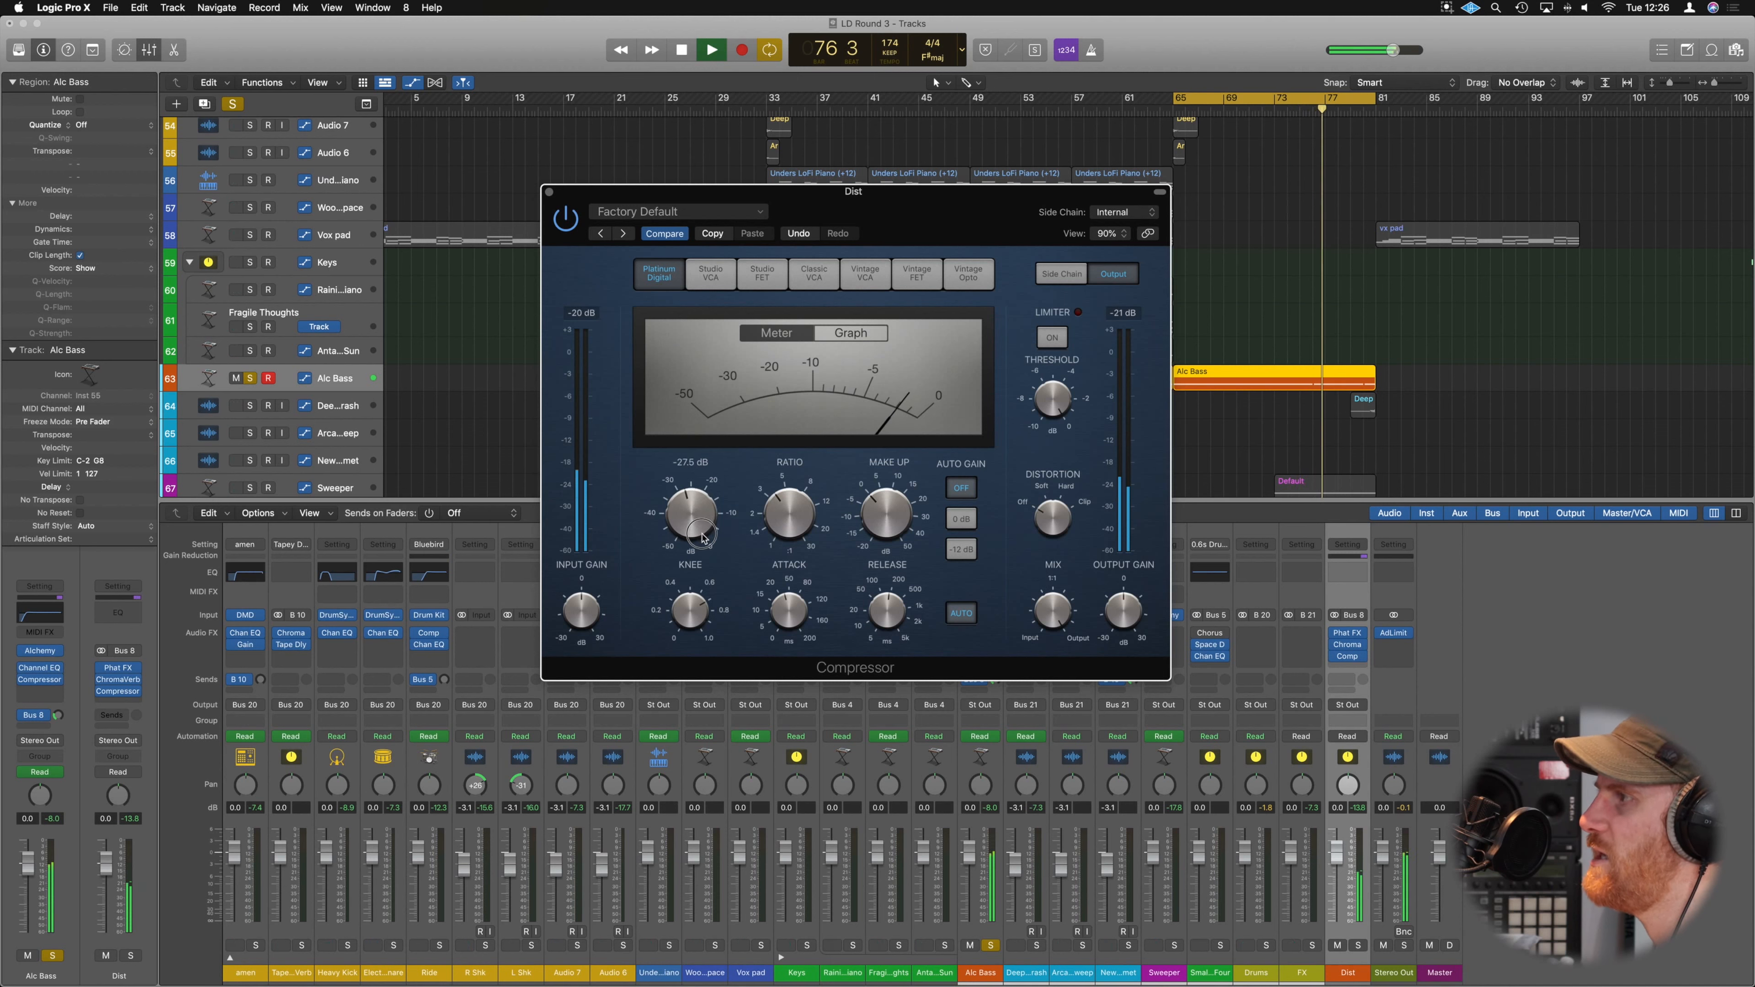
{"action": "left_click_drag", "start_coordinate": [702, 533], "coordinate": [702, 532]}
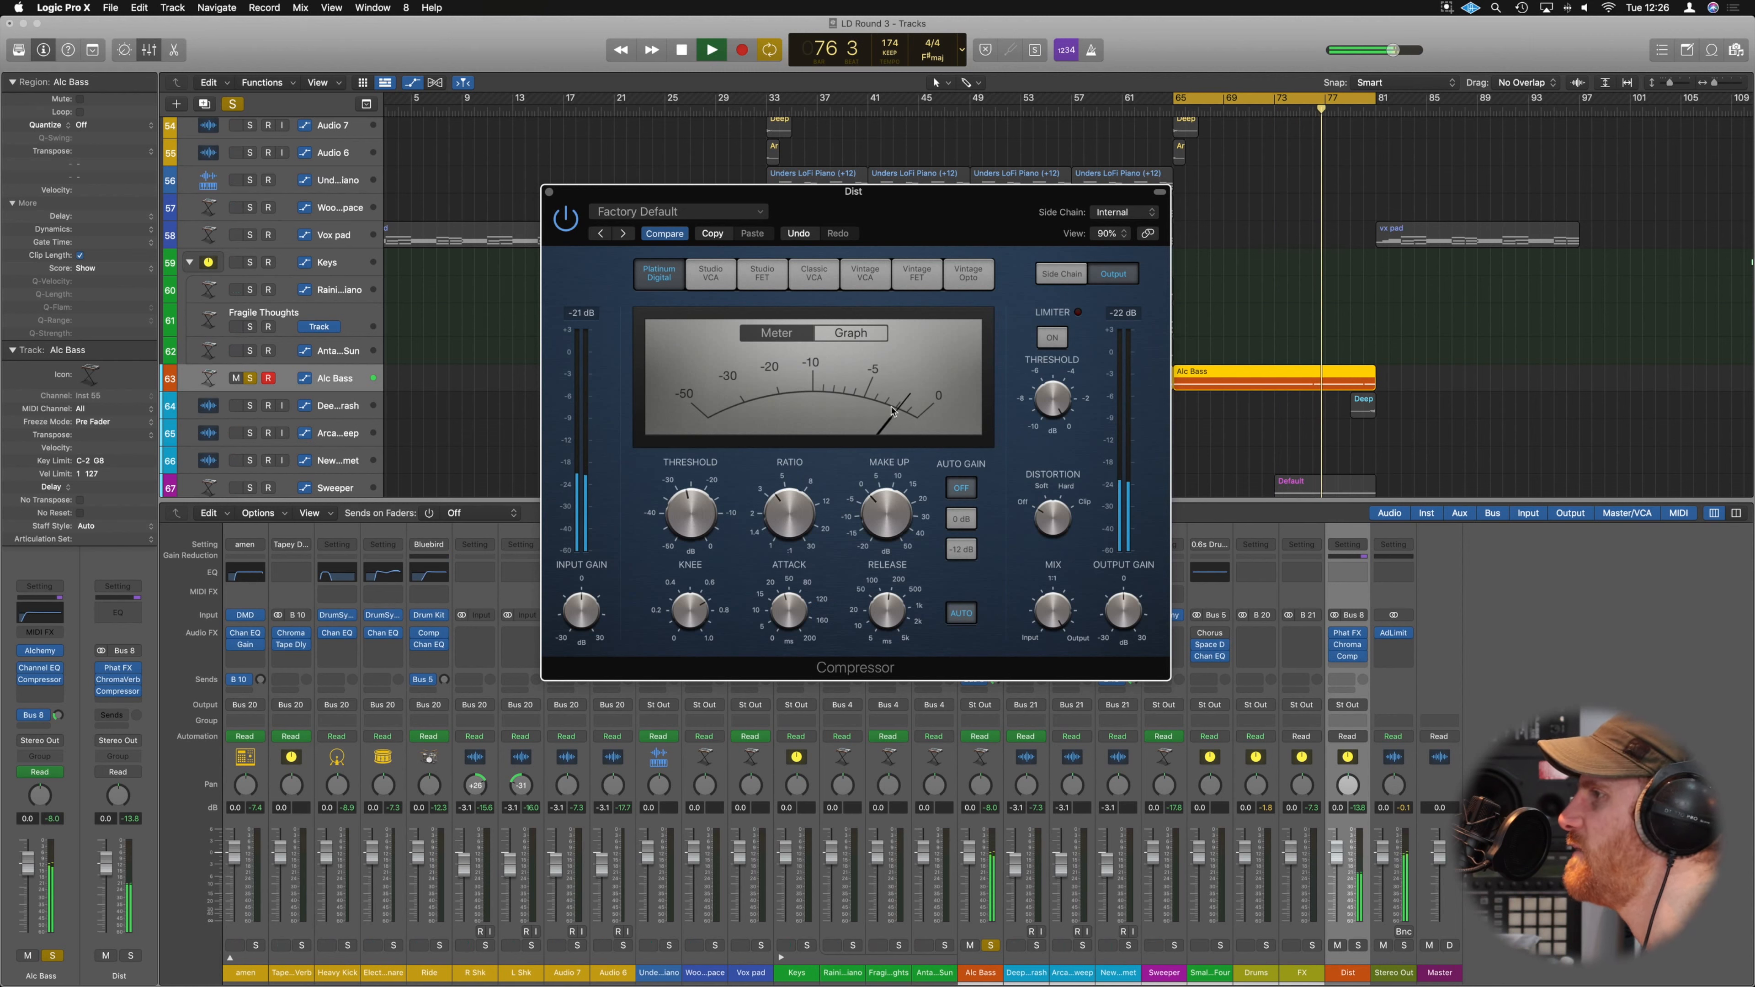
{"action": "mouse_move", "coordinate": [903, 473]}
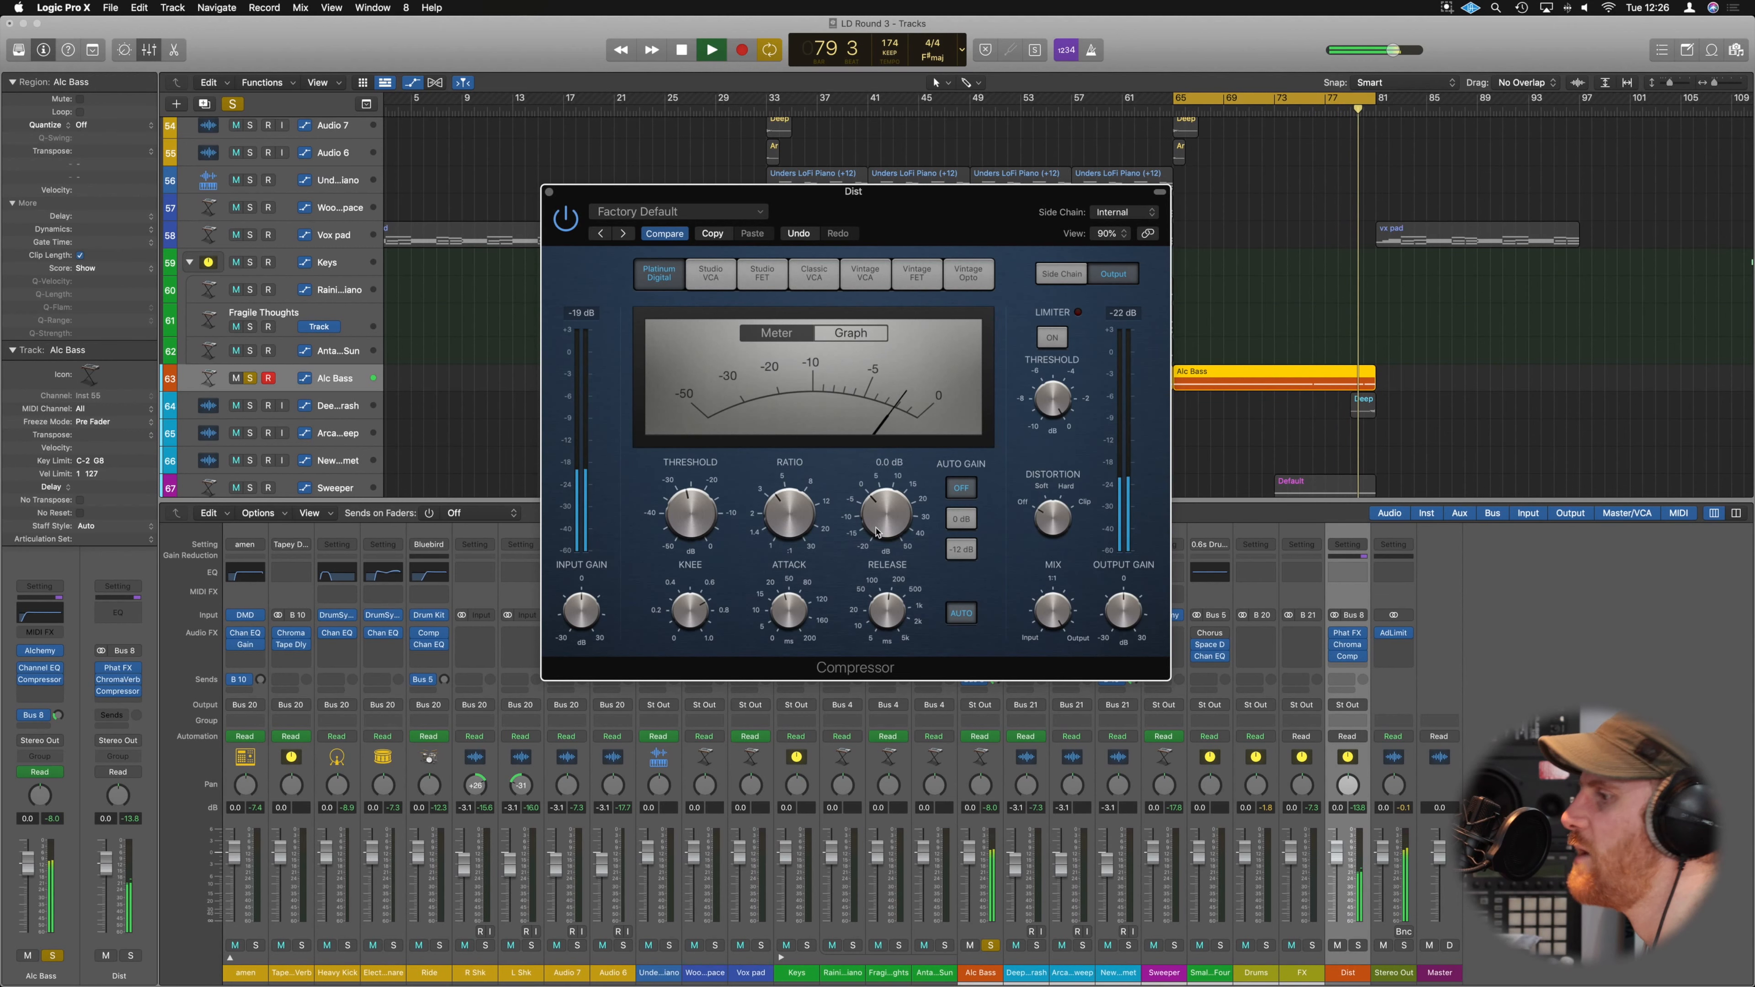
{"action": "left_click", "coordinate": [548, 194]}
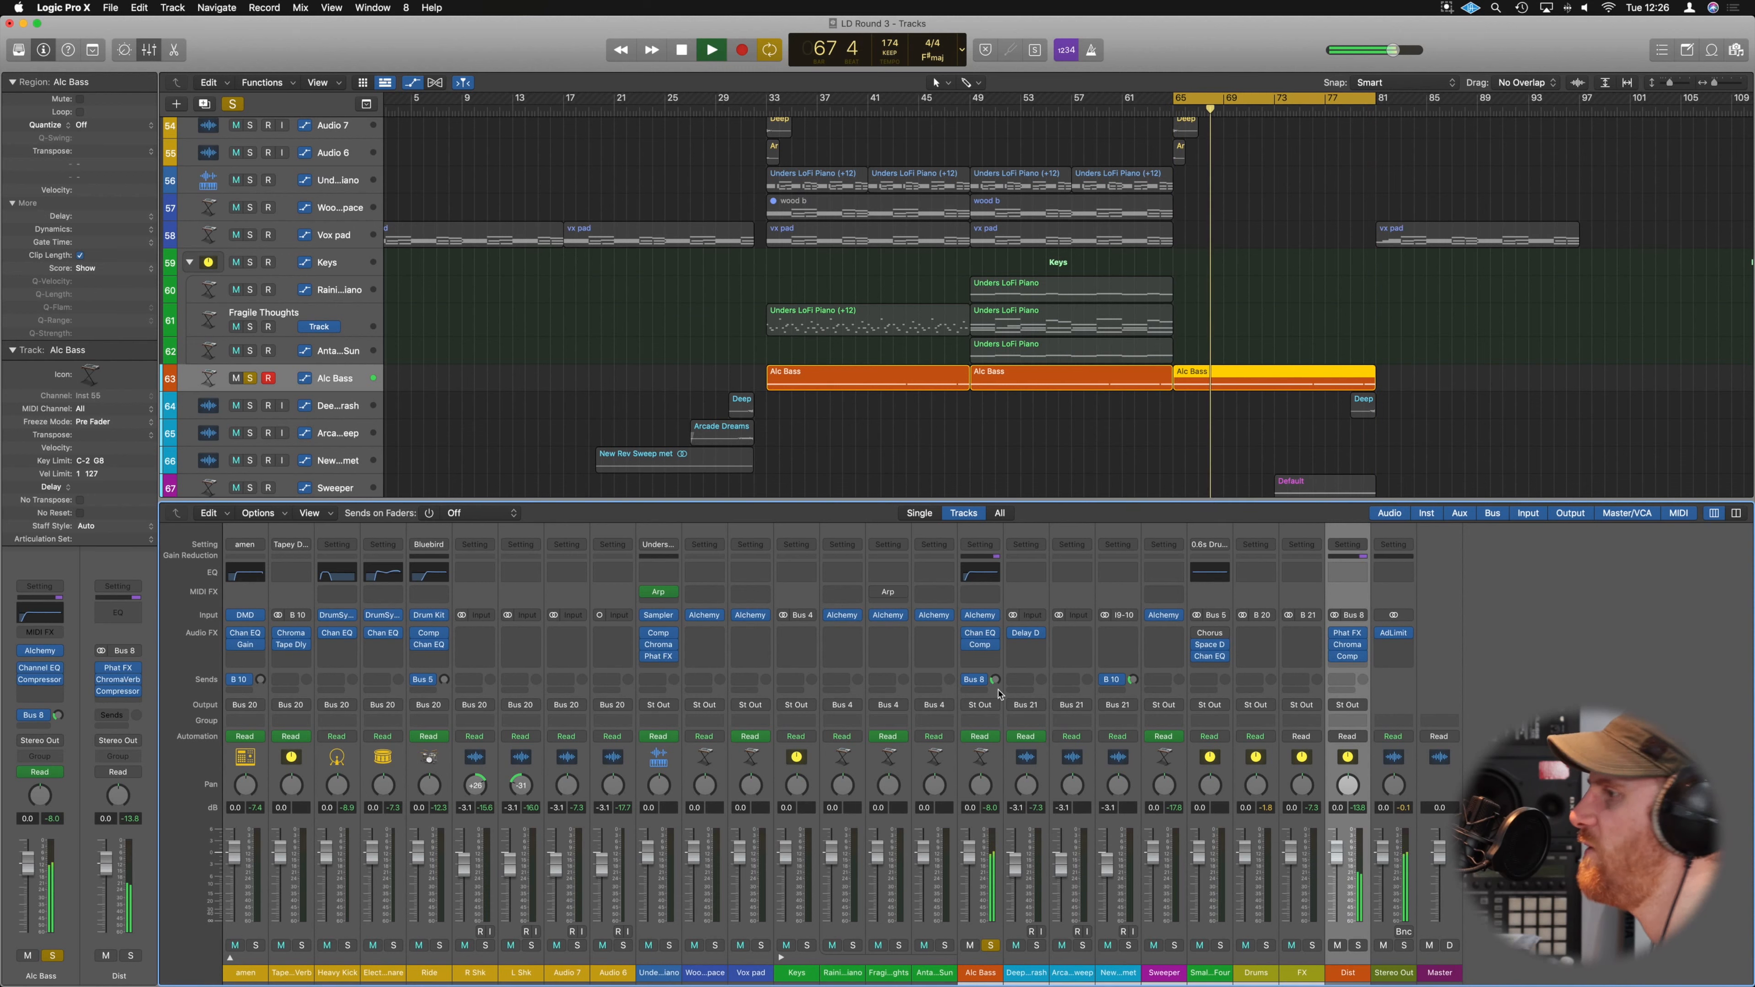
Unsolo the Alc Bass to hear it in the full mix, and stop playback.
{"action": "left_click", "coordinate": [251, 379]}
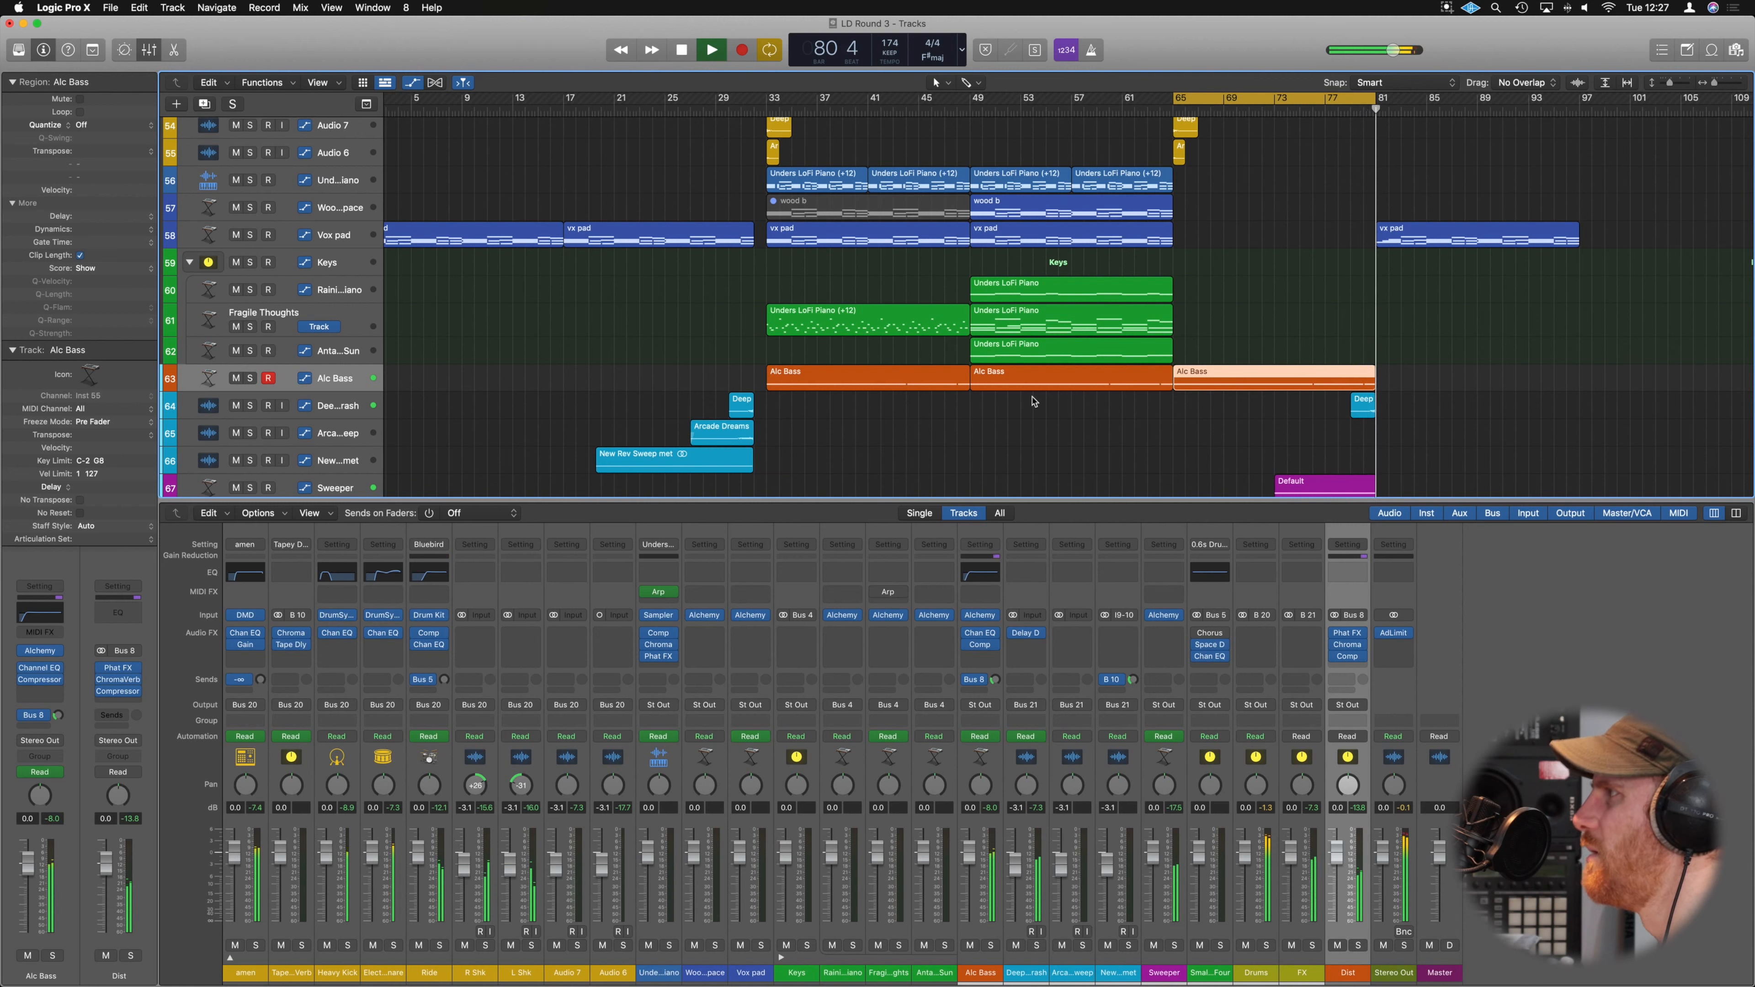
{"action": "key", "text": "space"}
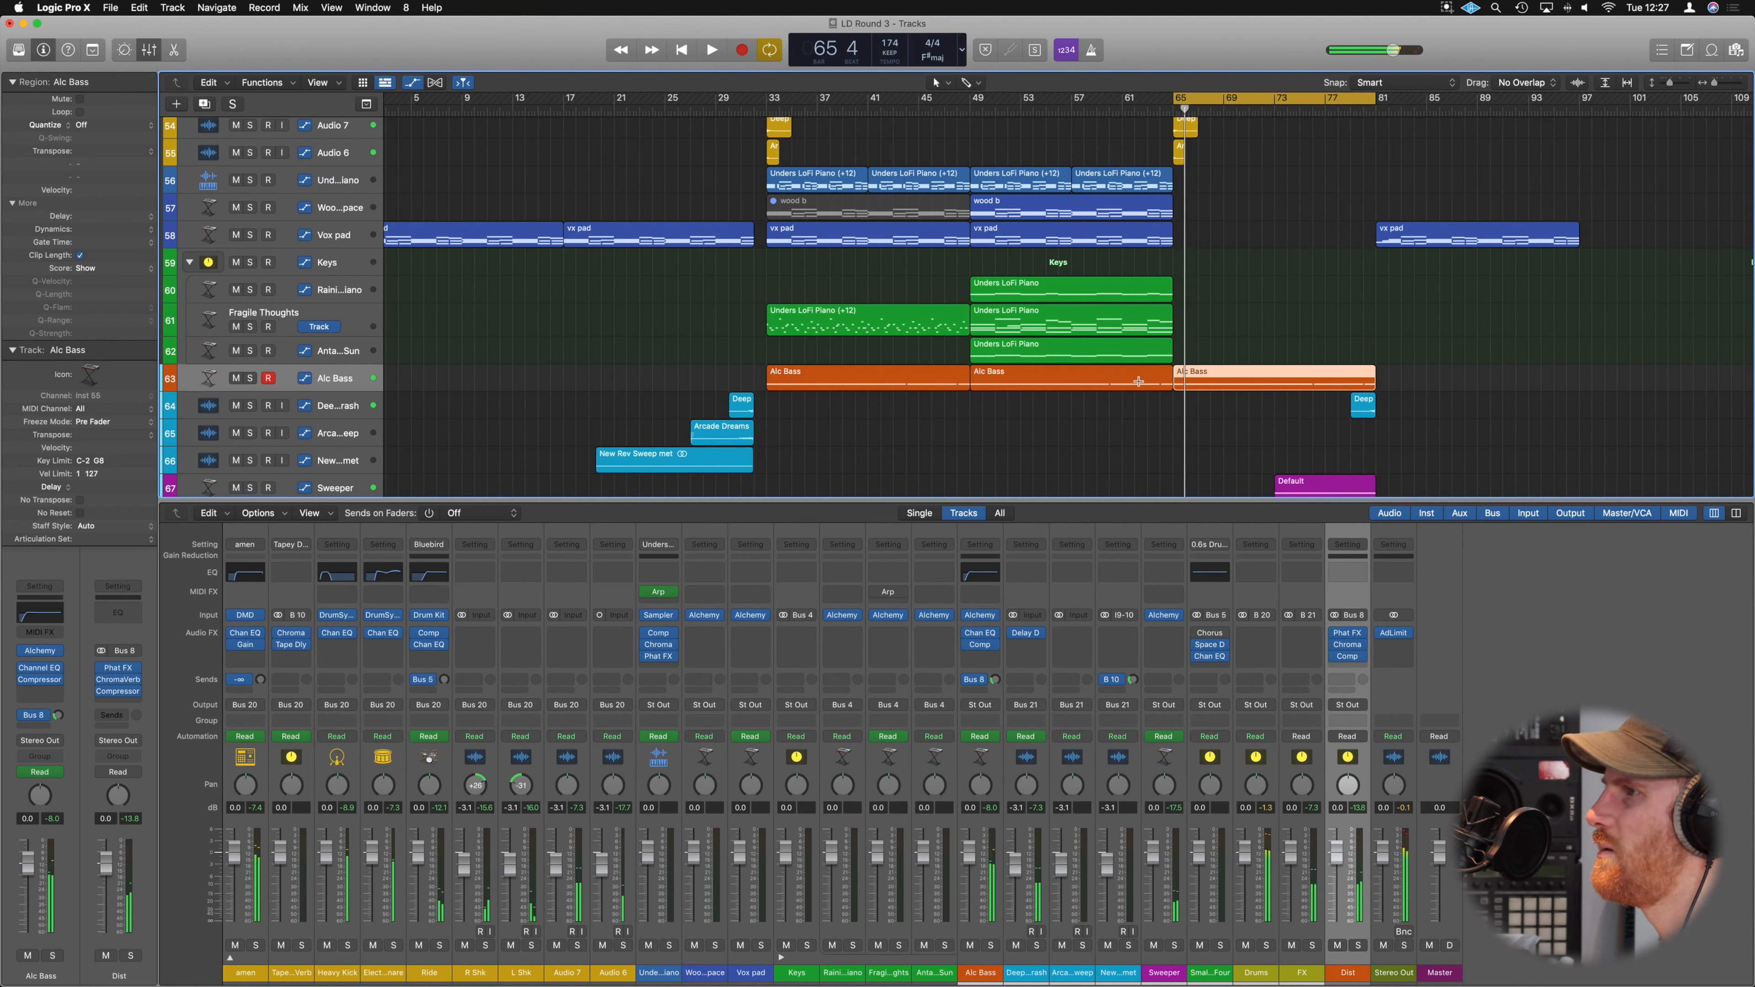
Loop the last Deep Down Solo Crash region and audition it both in the mix and soloed.
{"action": "left_click", "coordinate": [349, 404]}
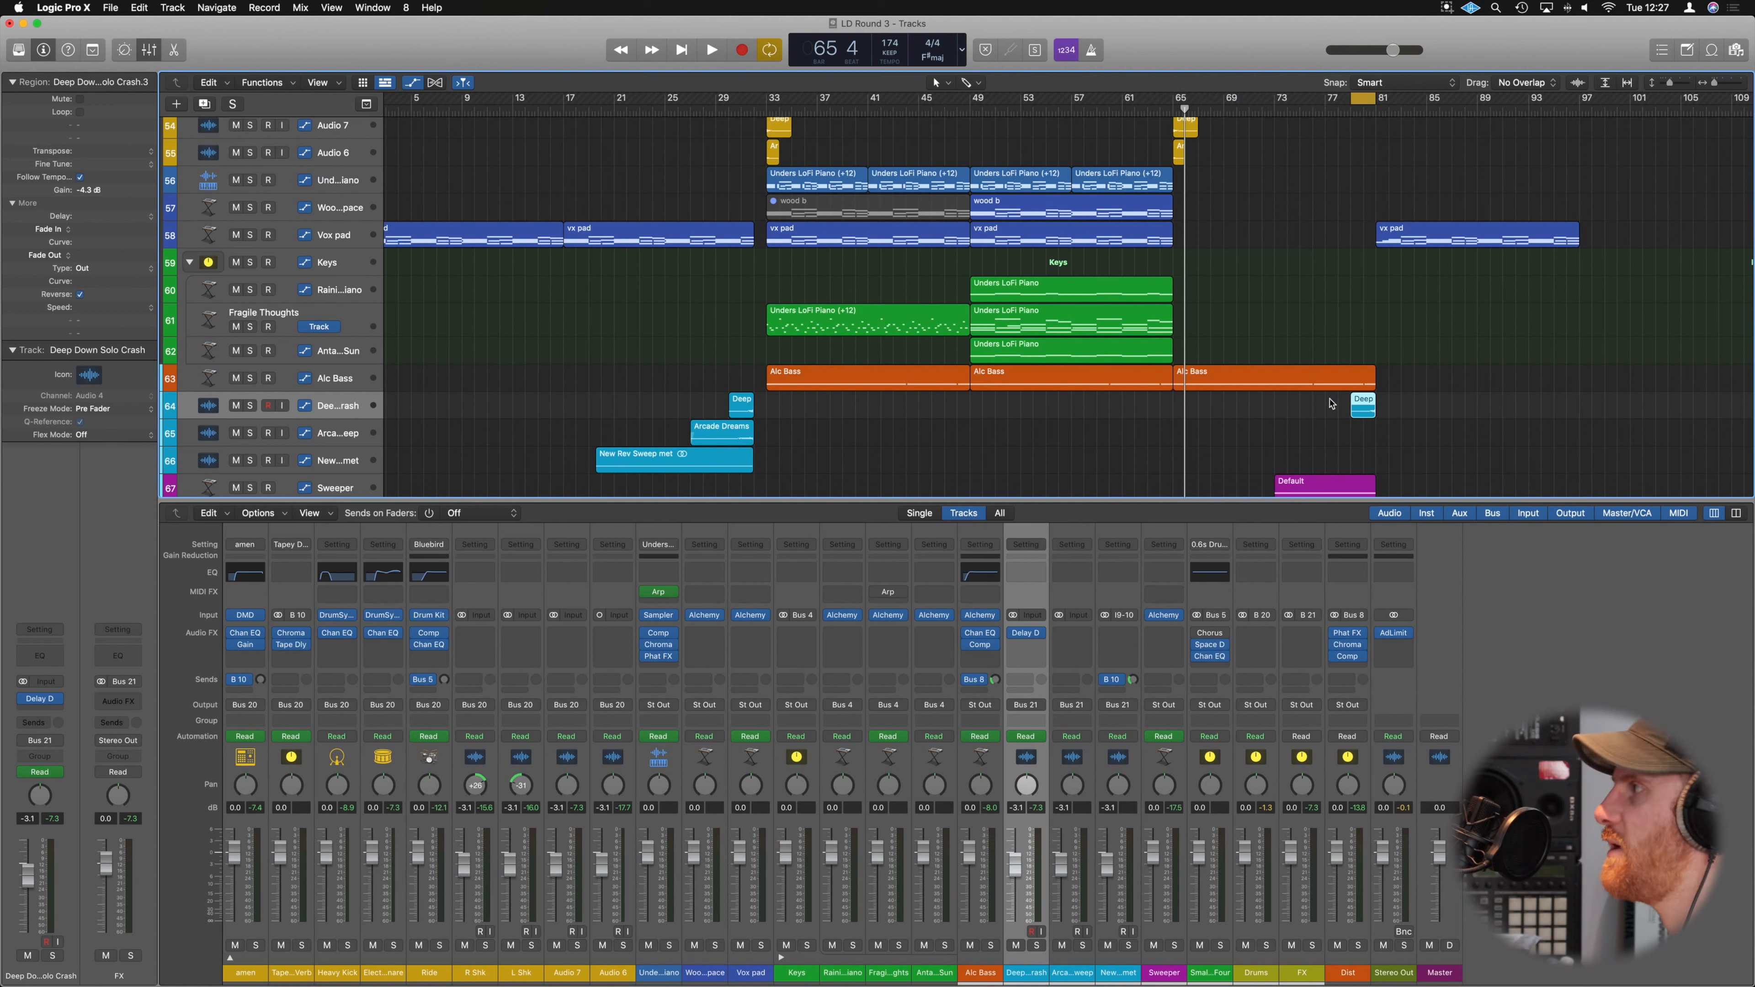
{"action": "key", "text": "space"}
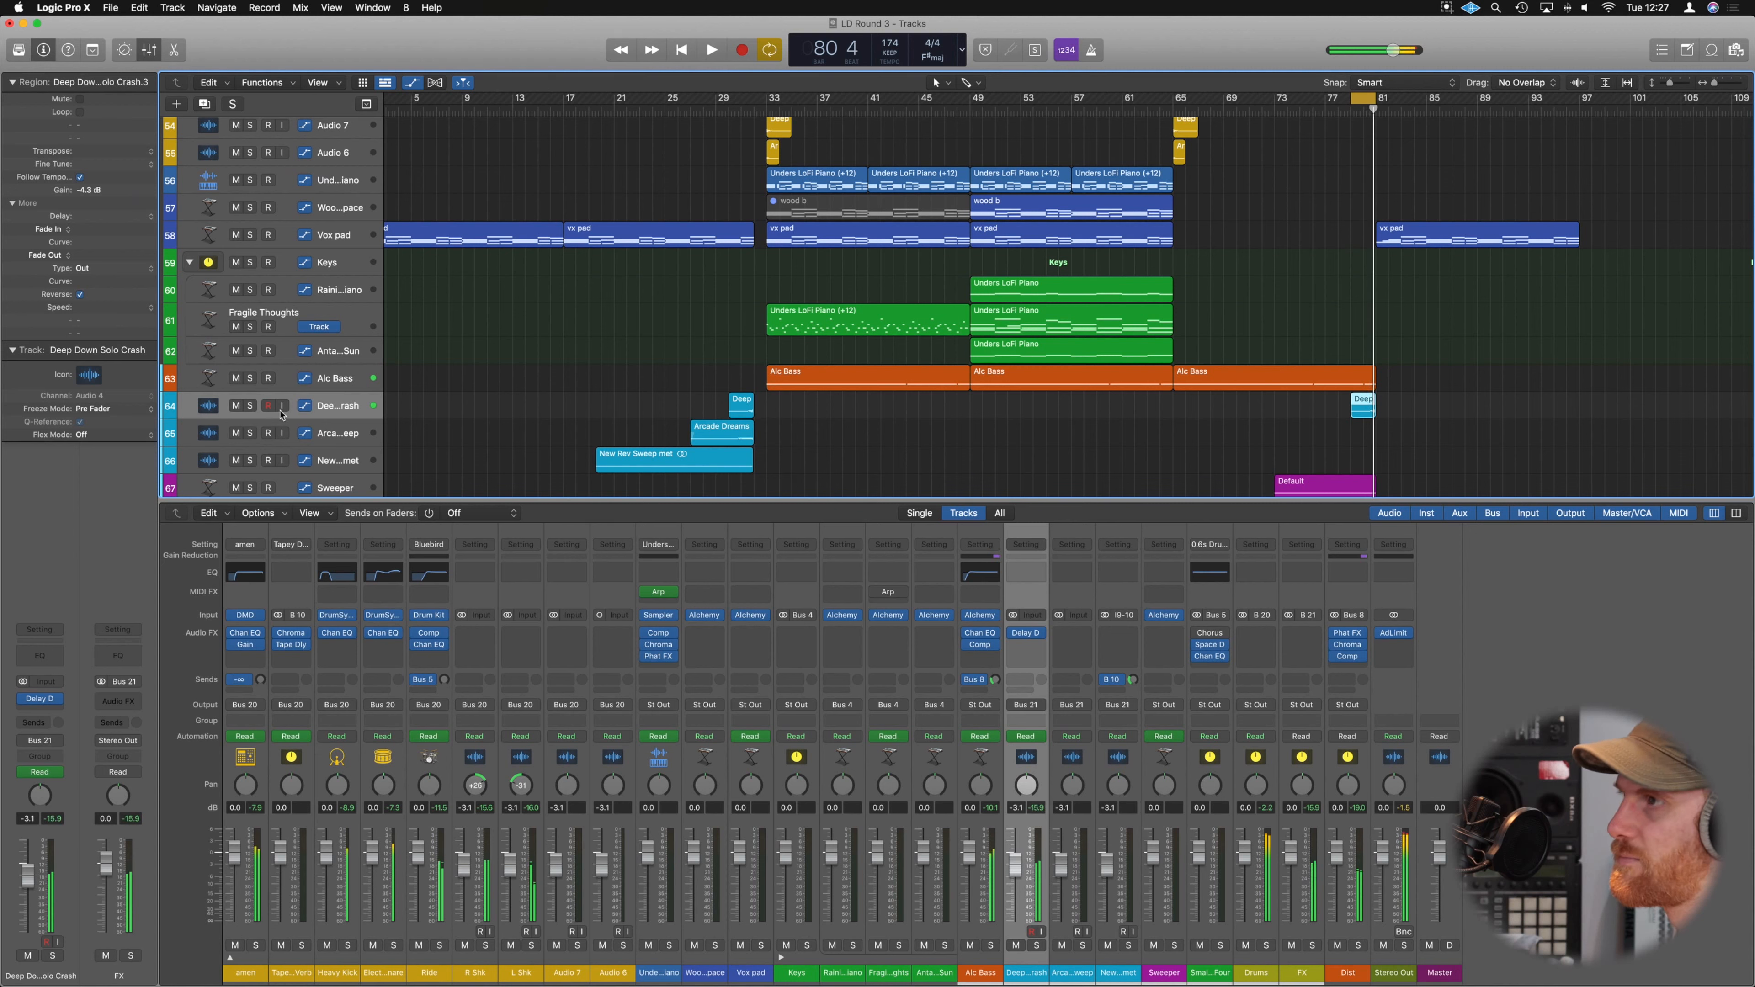
{"action": "left_click", "coordinate": [251, 407]}
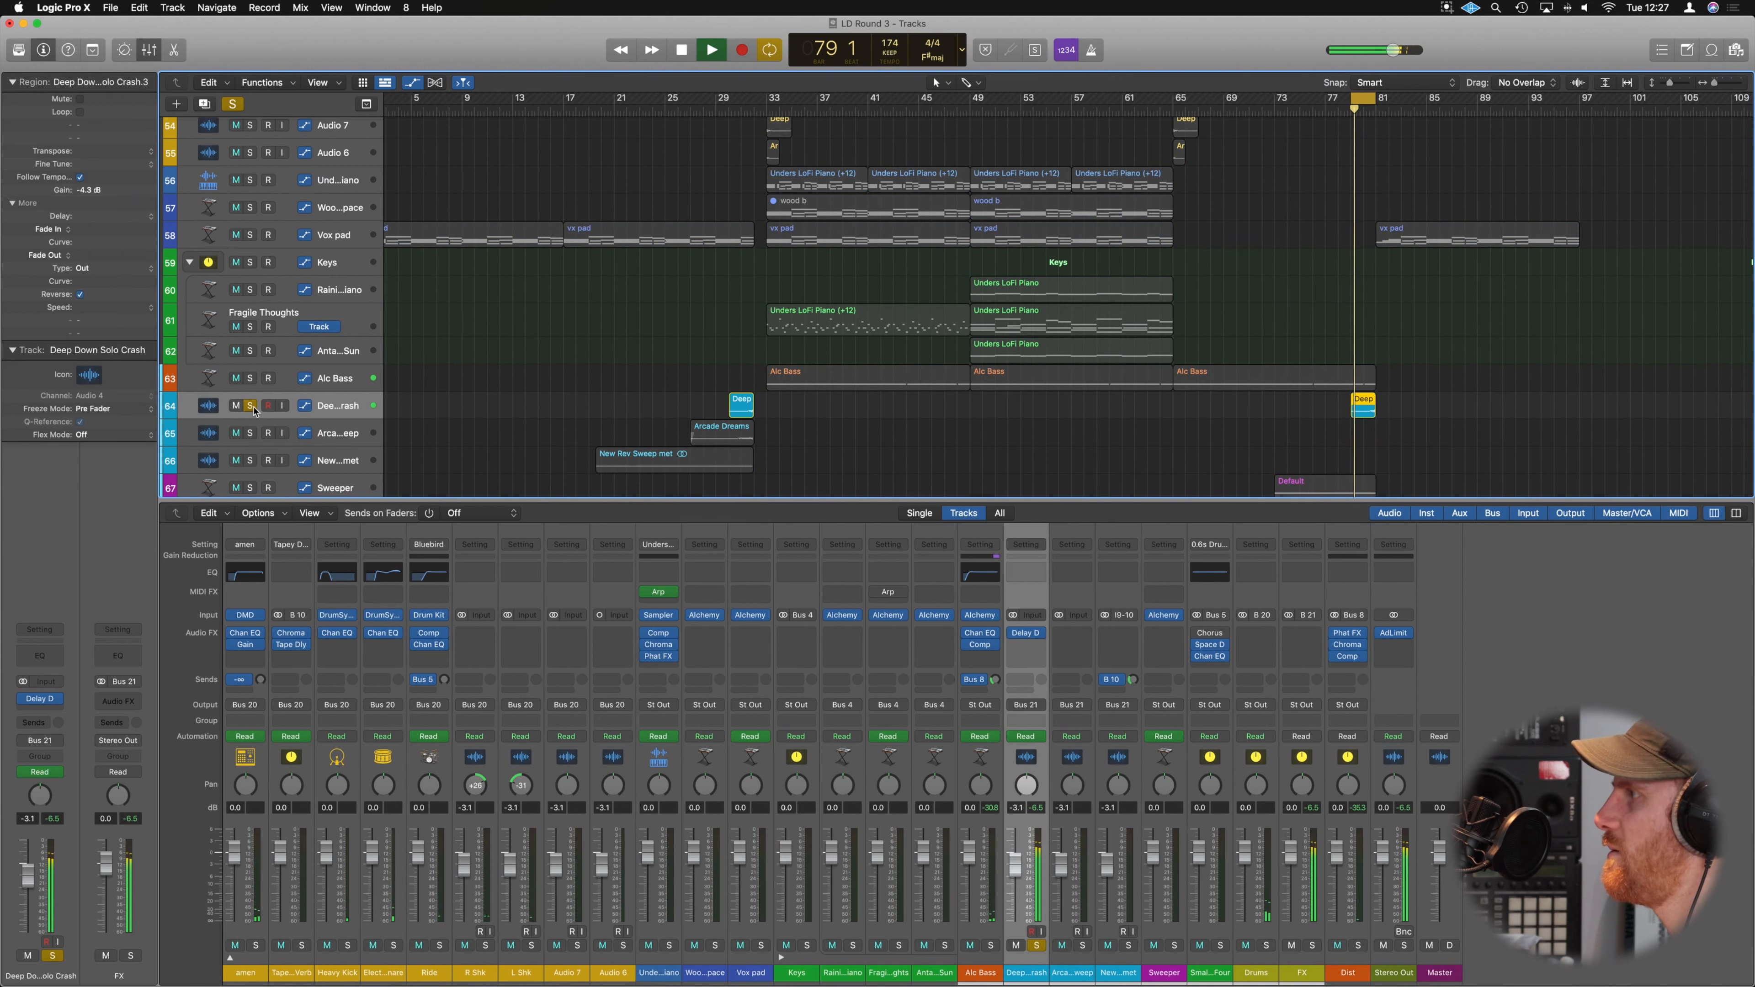
{"action": "left_click", "coordinate": [251, 407]}
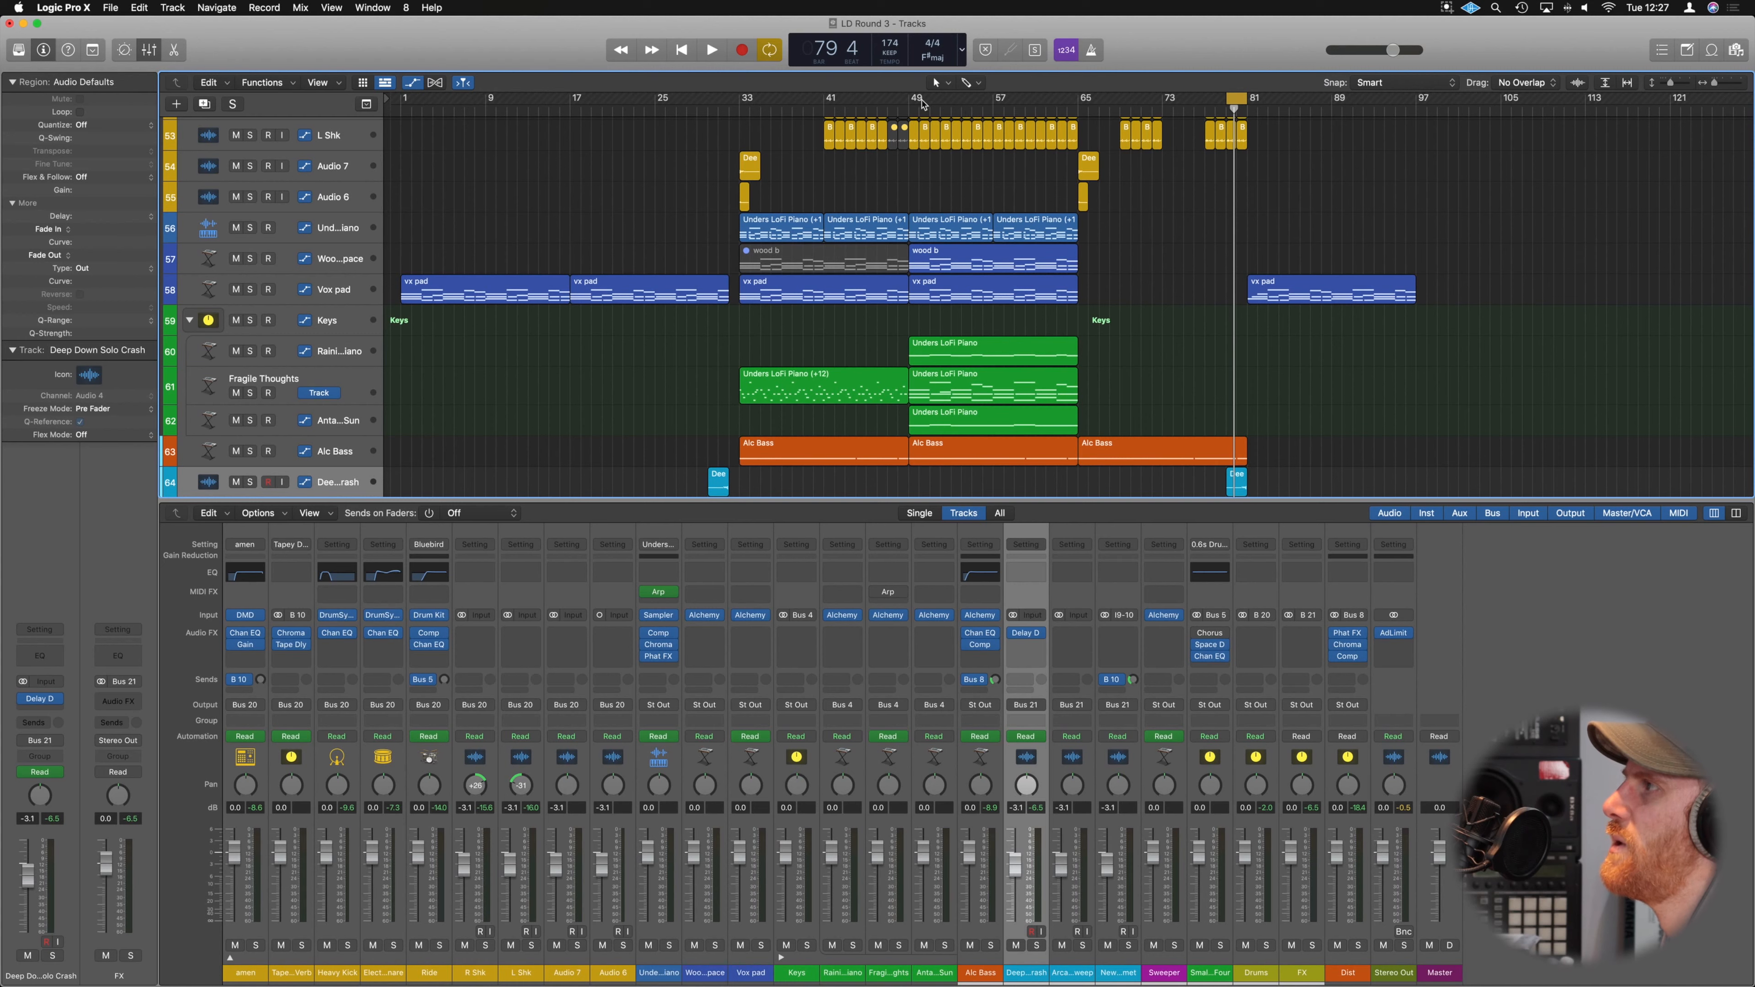
Set the cycle range to bars 49–65 and select the Unders LoFi Piano, Woodblock Space and Vox pad tracks together.
{"action": "left_click_drag", "start_coordinate": [914, 104], "coordinate": [1077, 103]}
{"action": "left_click_drag", "start_coordinate": [1094, 290], "coordinate": [1028, 230]}
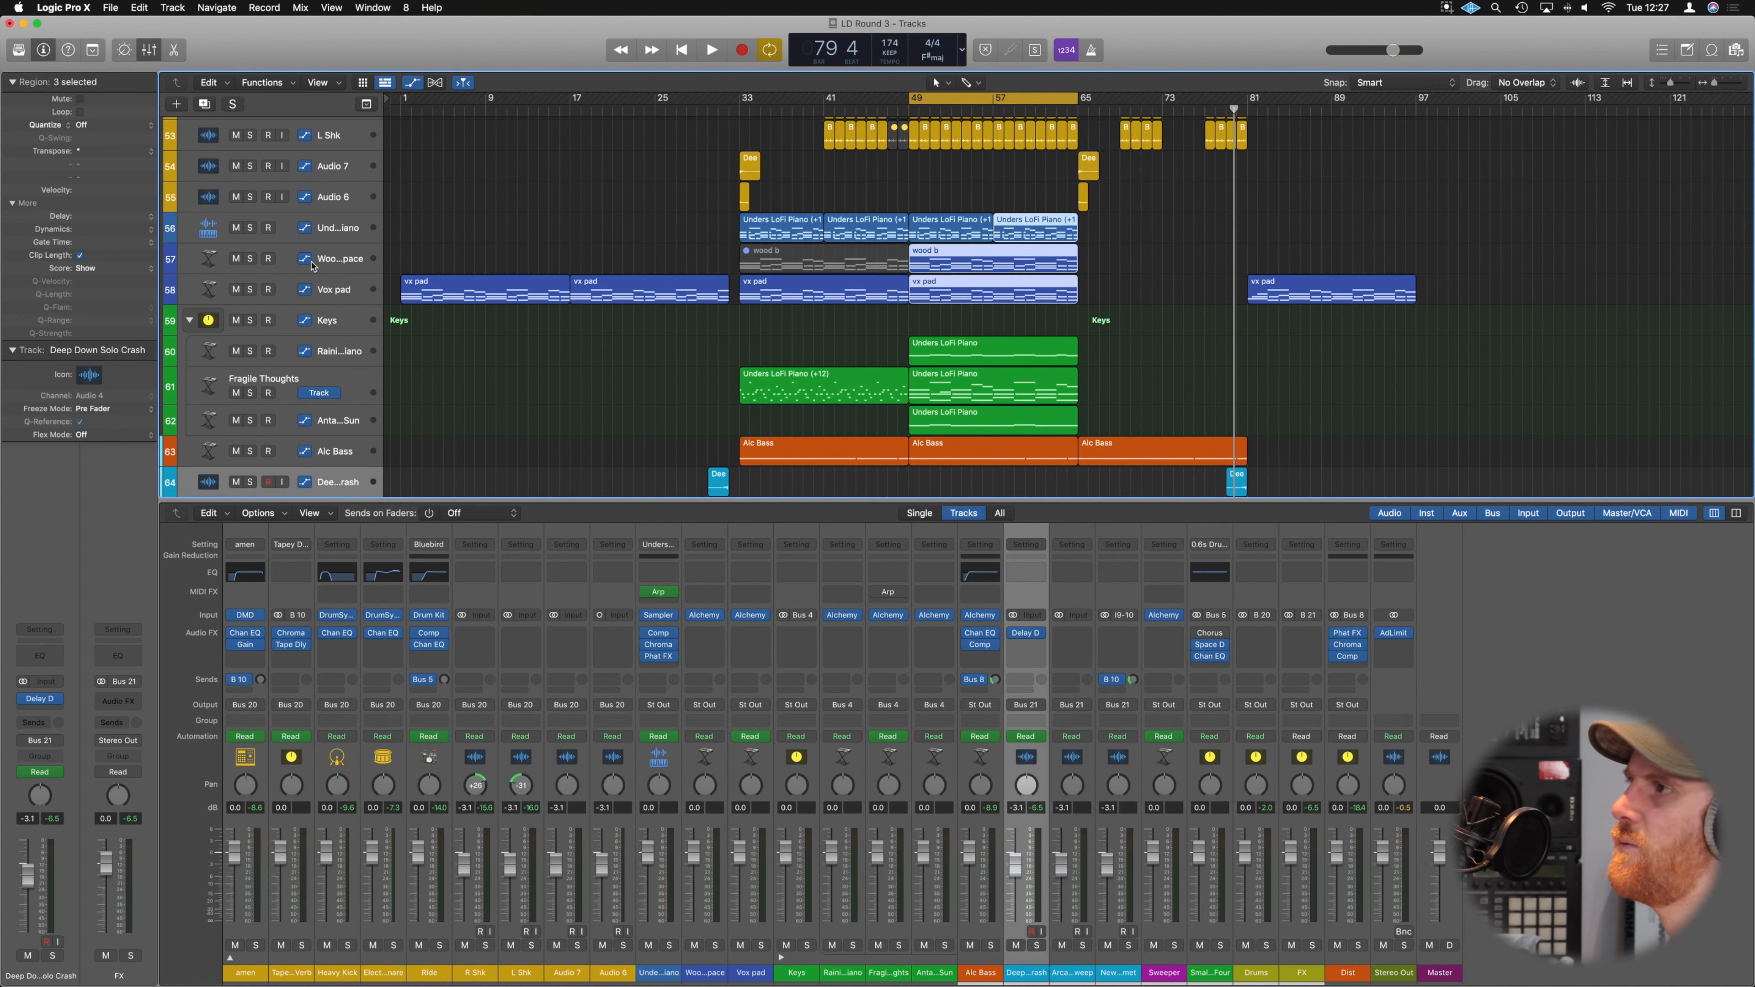
{"action": "left_click", "coordinate": [329, 241]}
{"action": "left_click", "coordinate": [348, 296]}
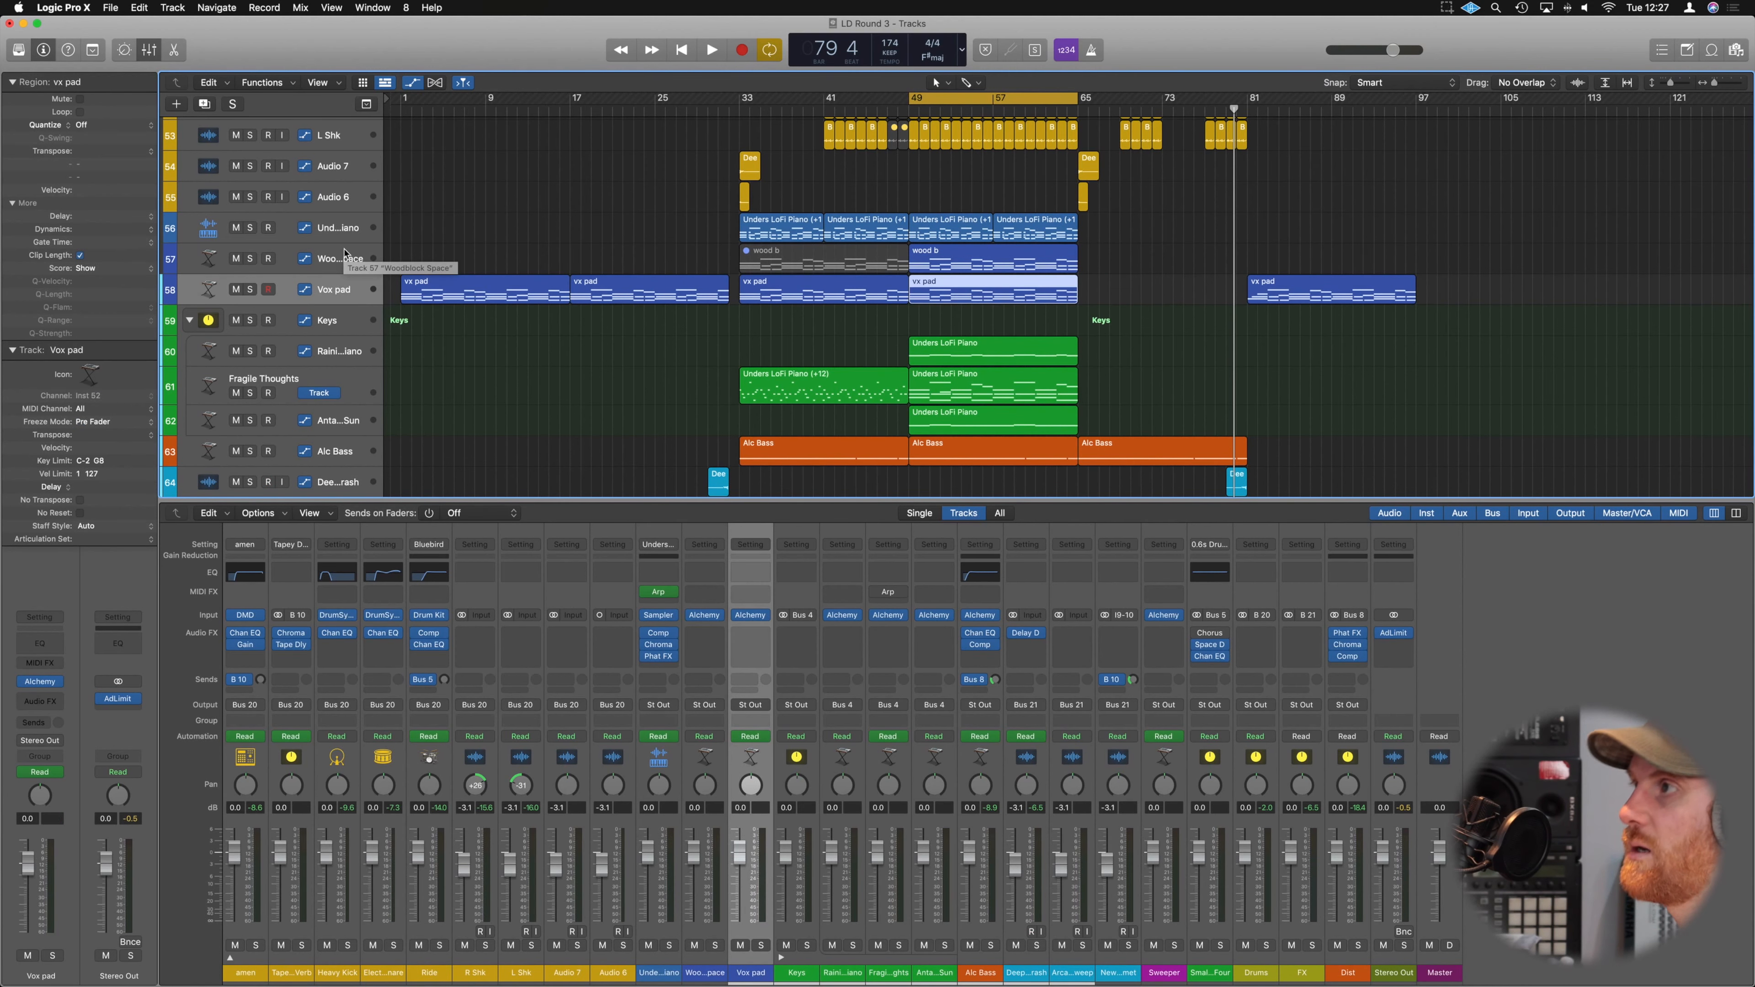
{"action": "left_click", "coordinate": [344, 233], "text": "shift"}
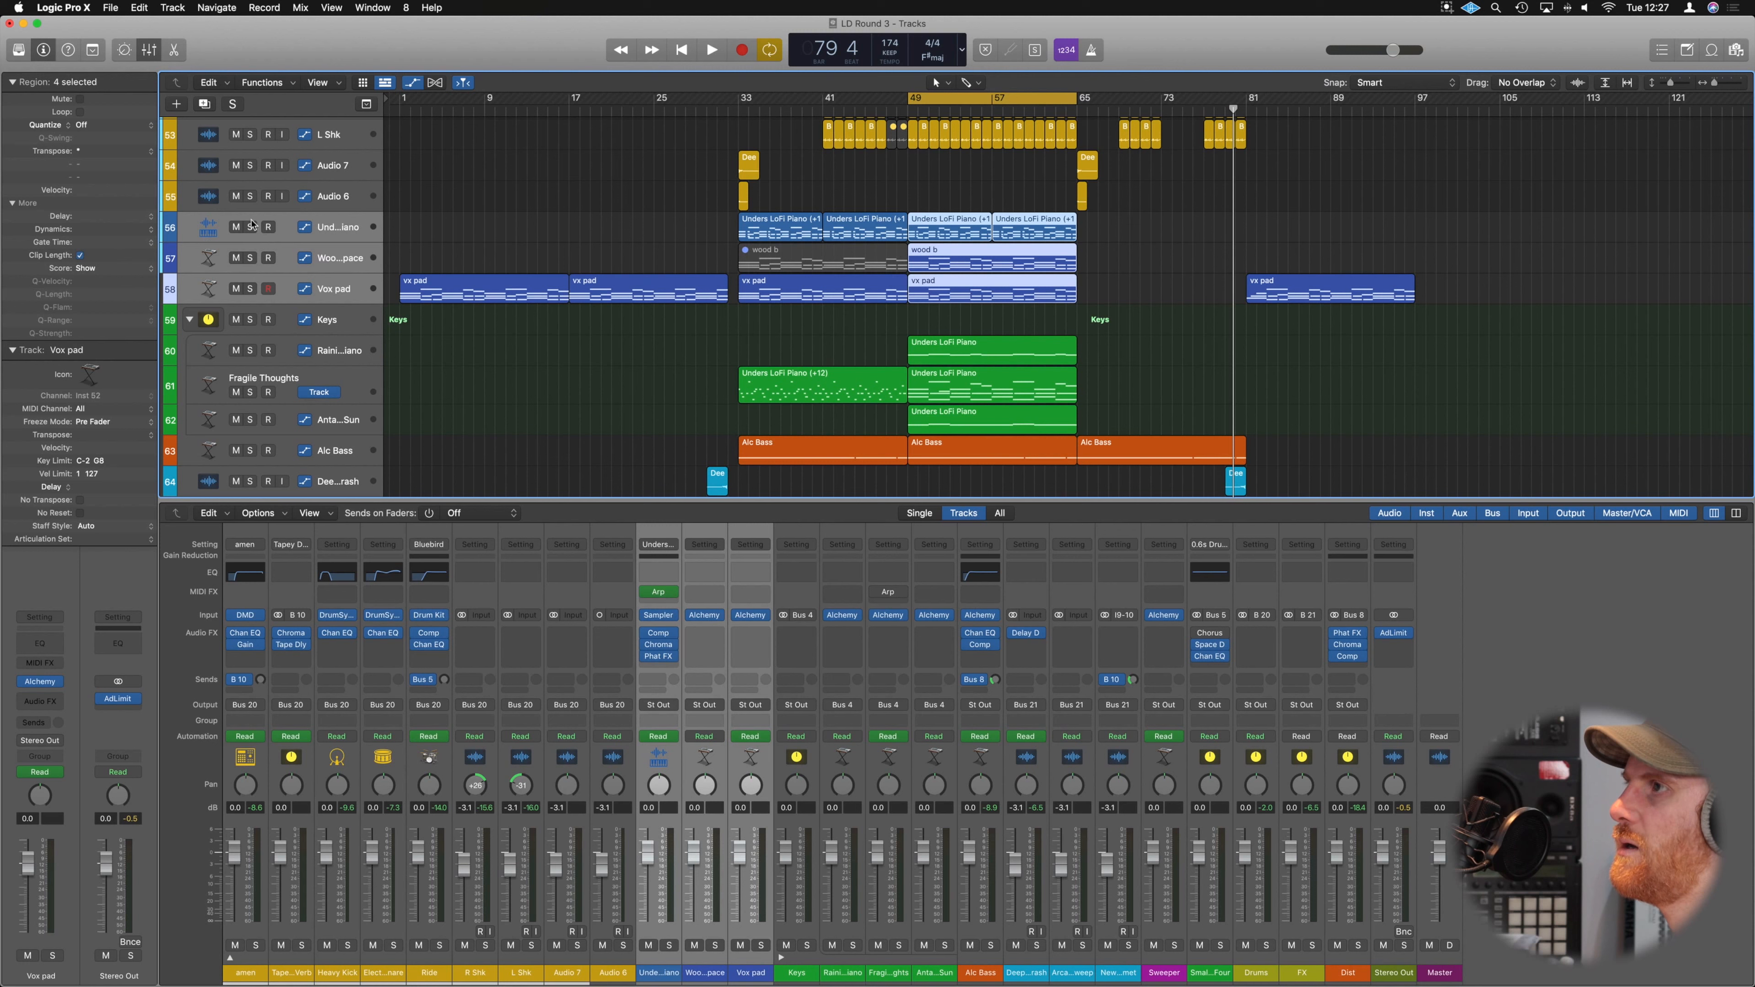
Solo the selected Unders LoFi Piano, Woodblock Space and Vox pad tracks together and audition them over the cycle range.
{"action": "left_click", "coordinate": [250, 227]}
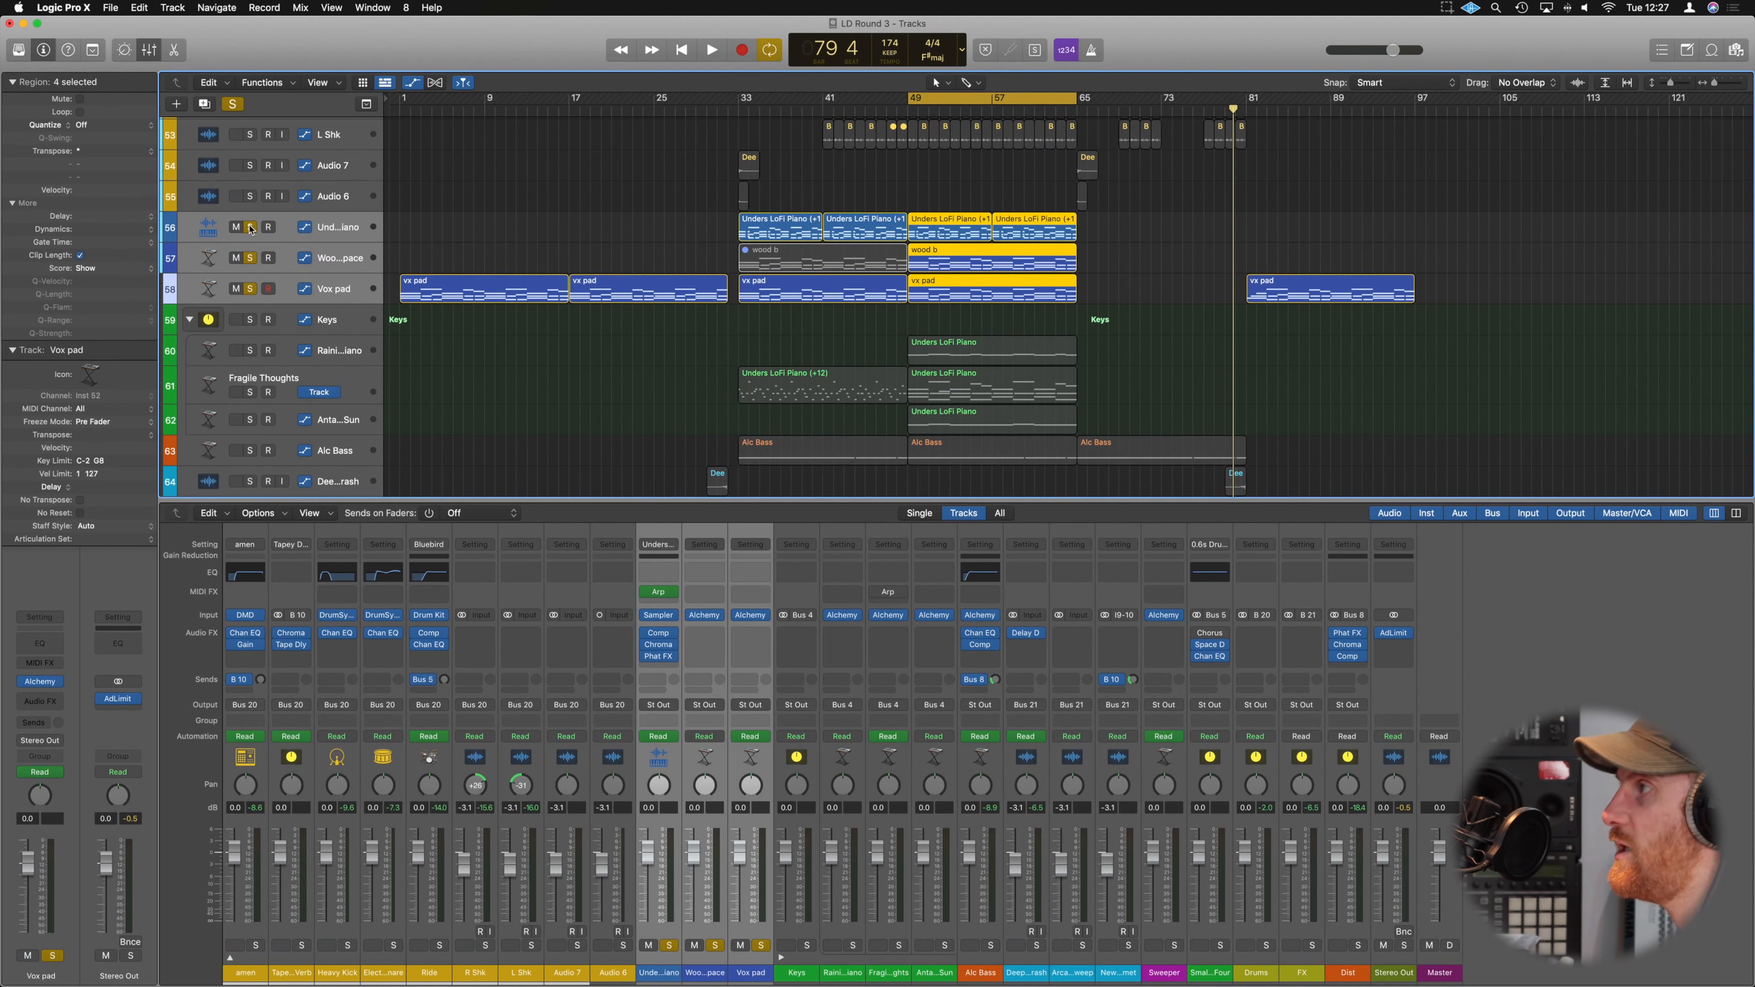
{"action": "key", "text": "space"}
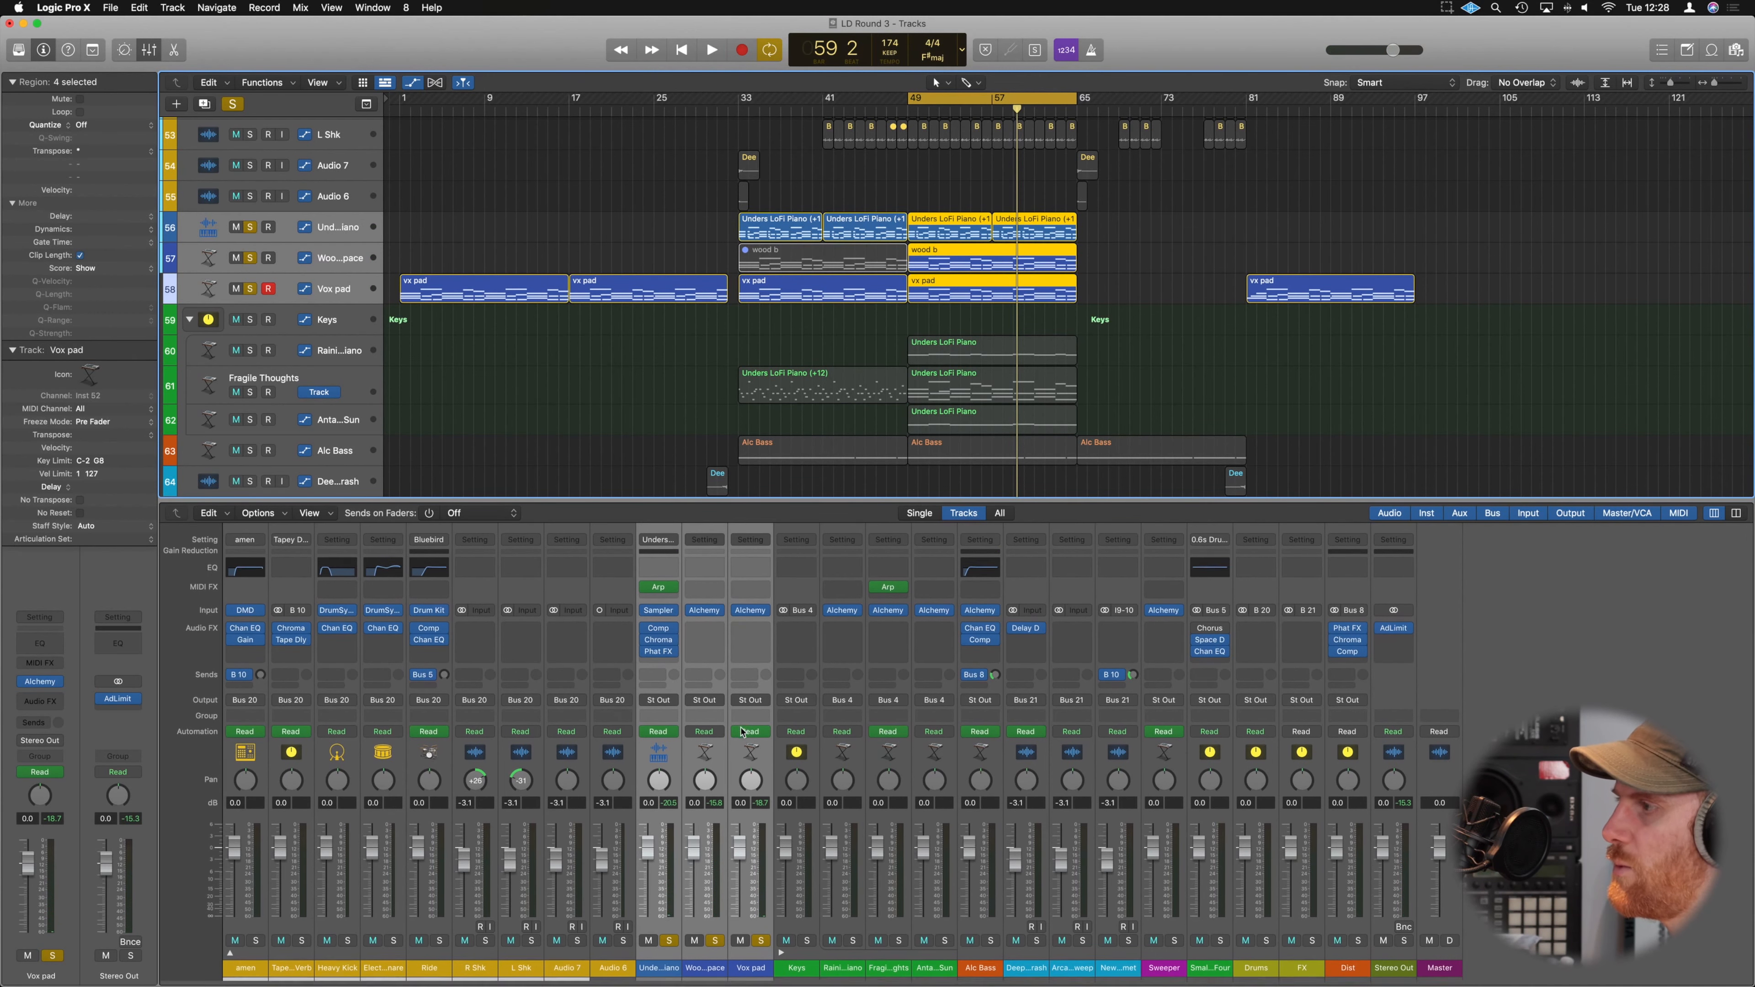
Route the outputs of the three selected tracks to Bus 12 and rename its new aux channel Alt Inst.
{"action": "left_click", "coordinate": [661, 706]}
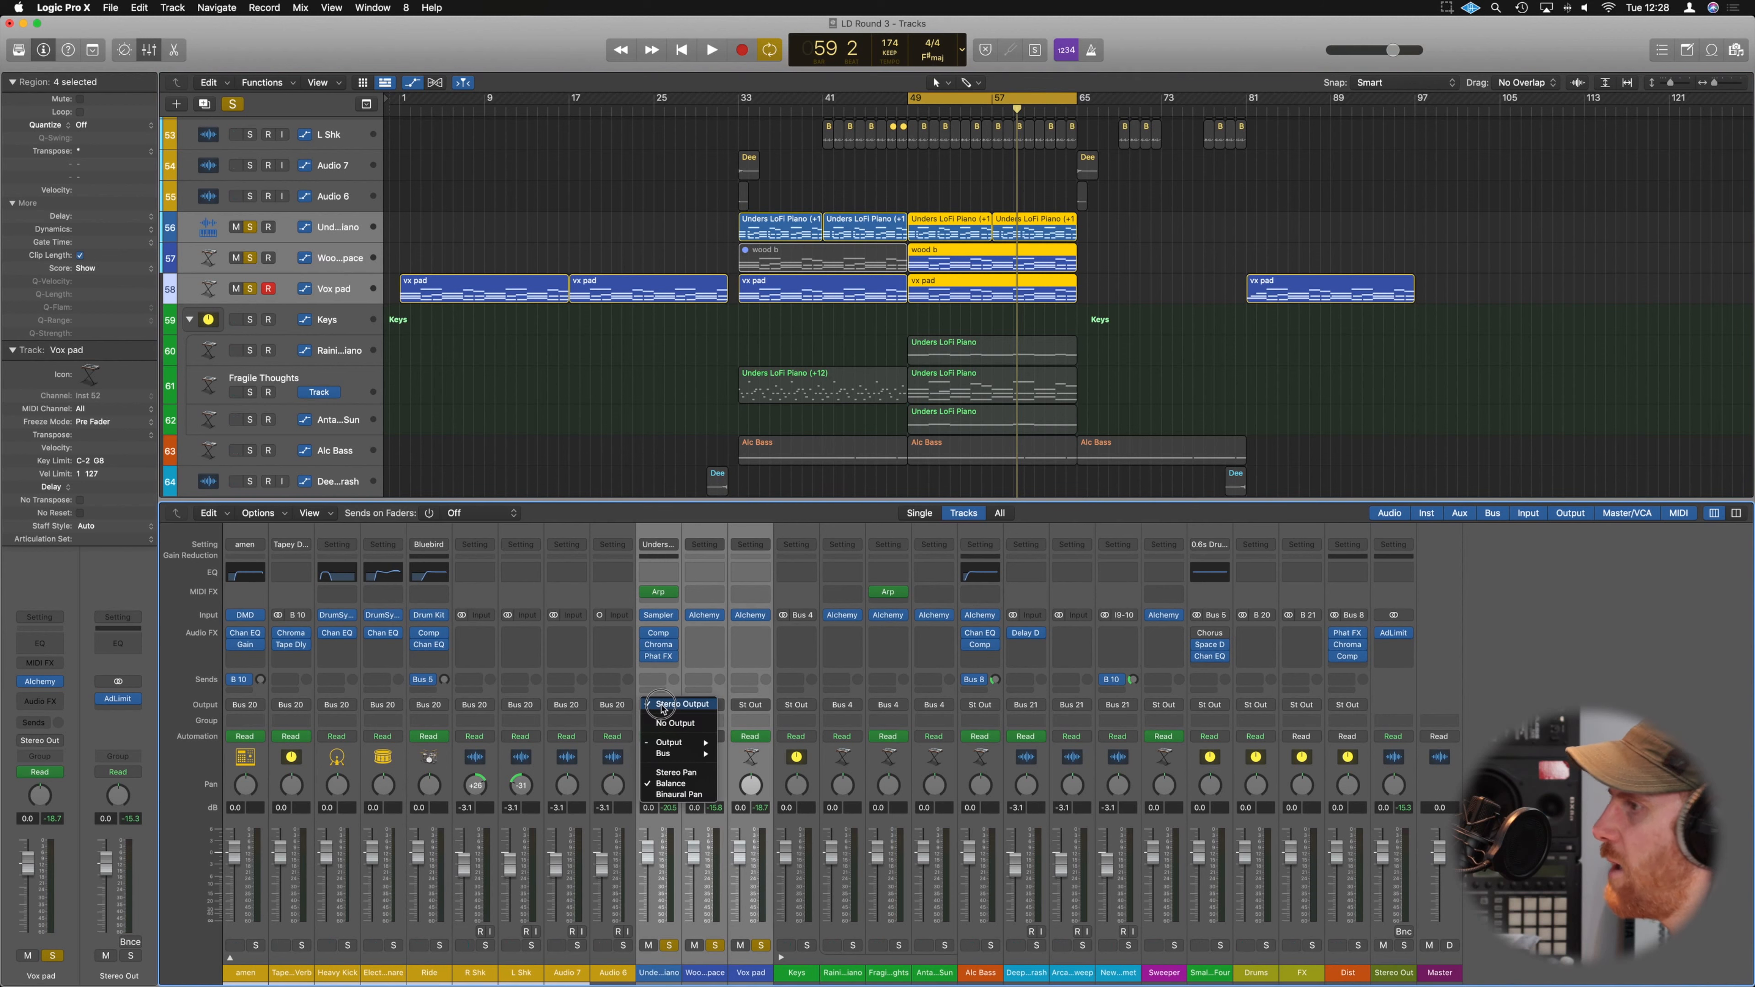
{"action": "mouse_move", "coordinate": [670, 756]}
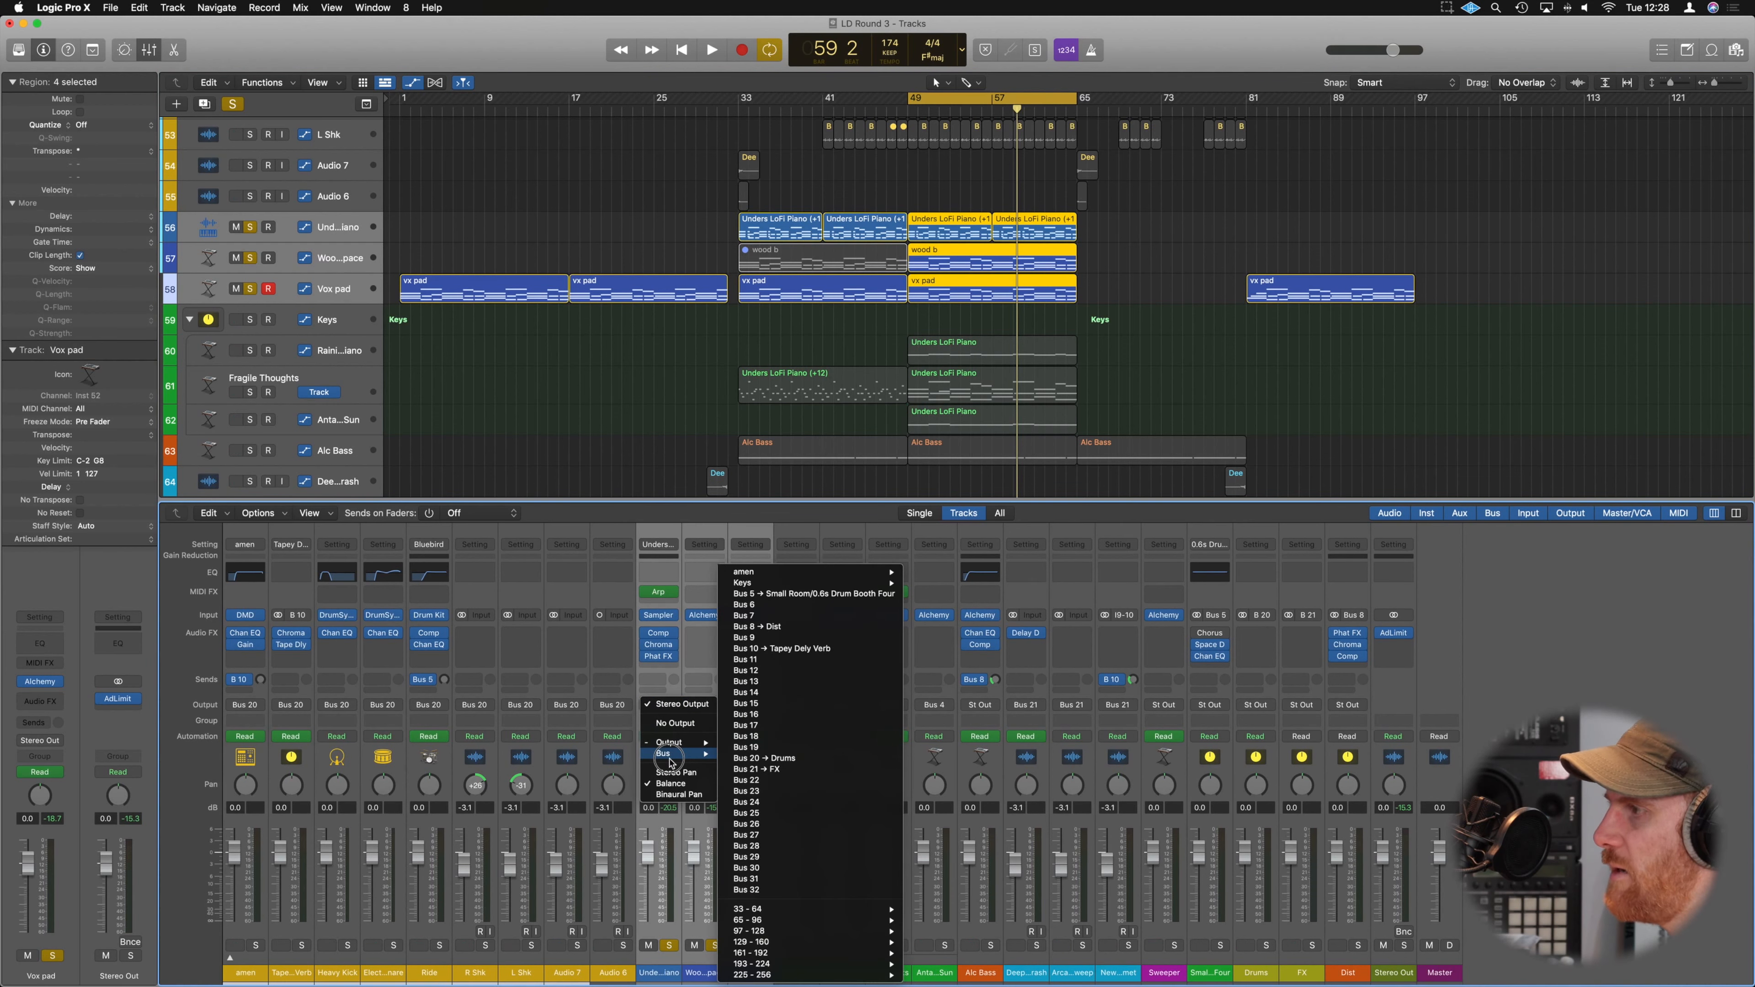
{"action": "left_click", "coordinate": [805, 671]}
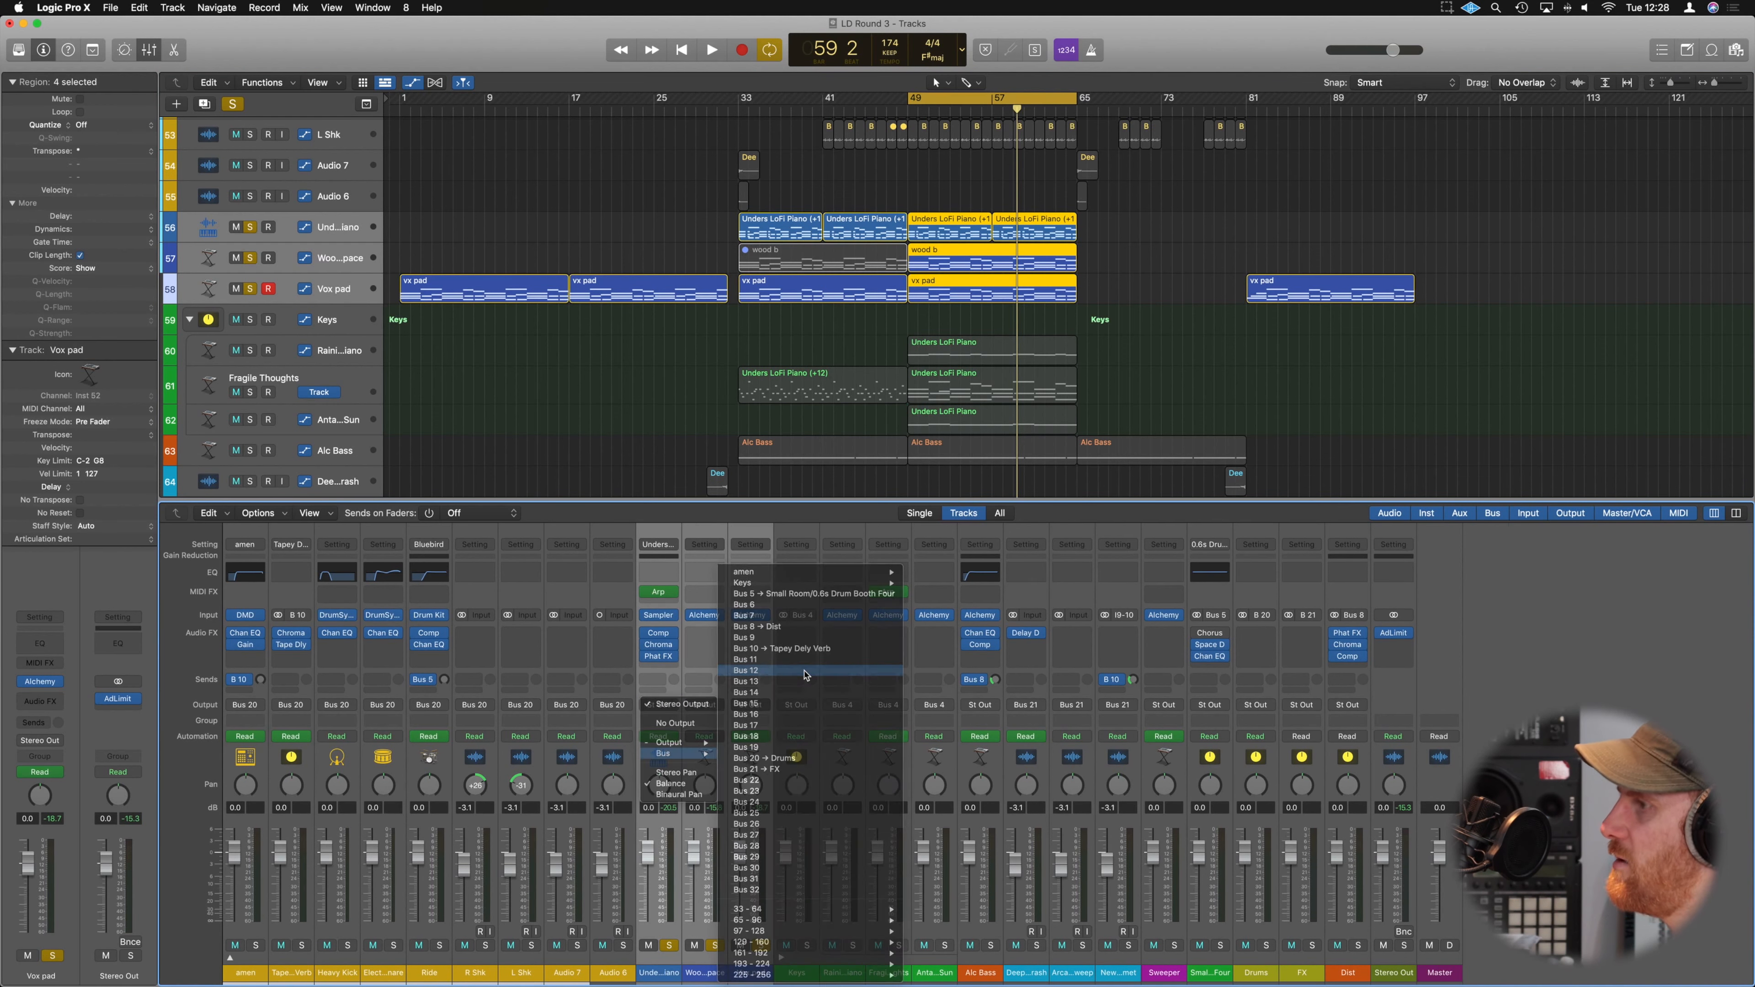
{"action": "left_click", "coordinate": [1393, 973]}
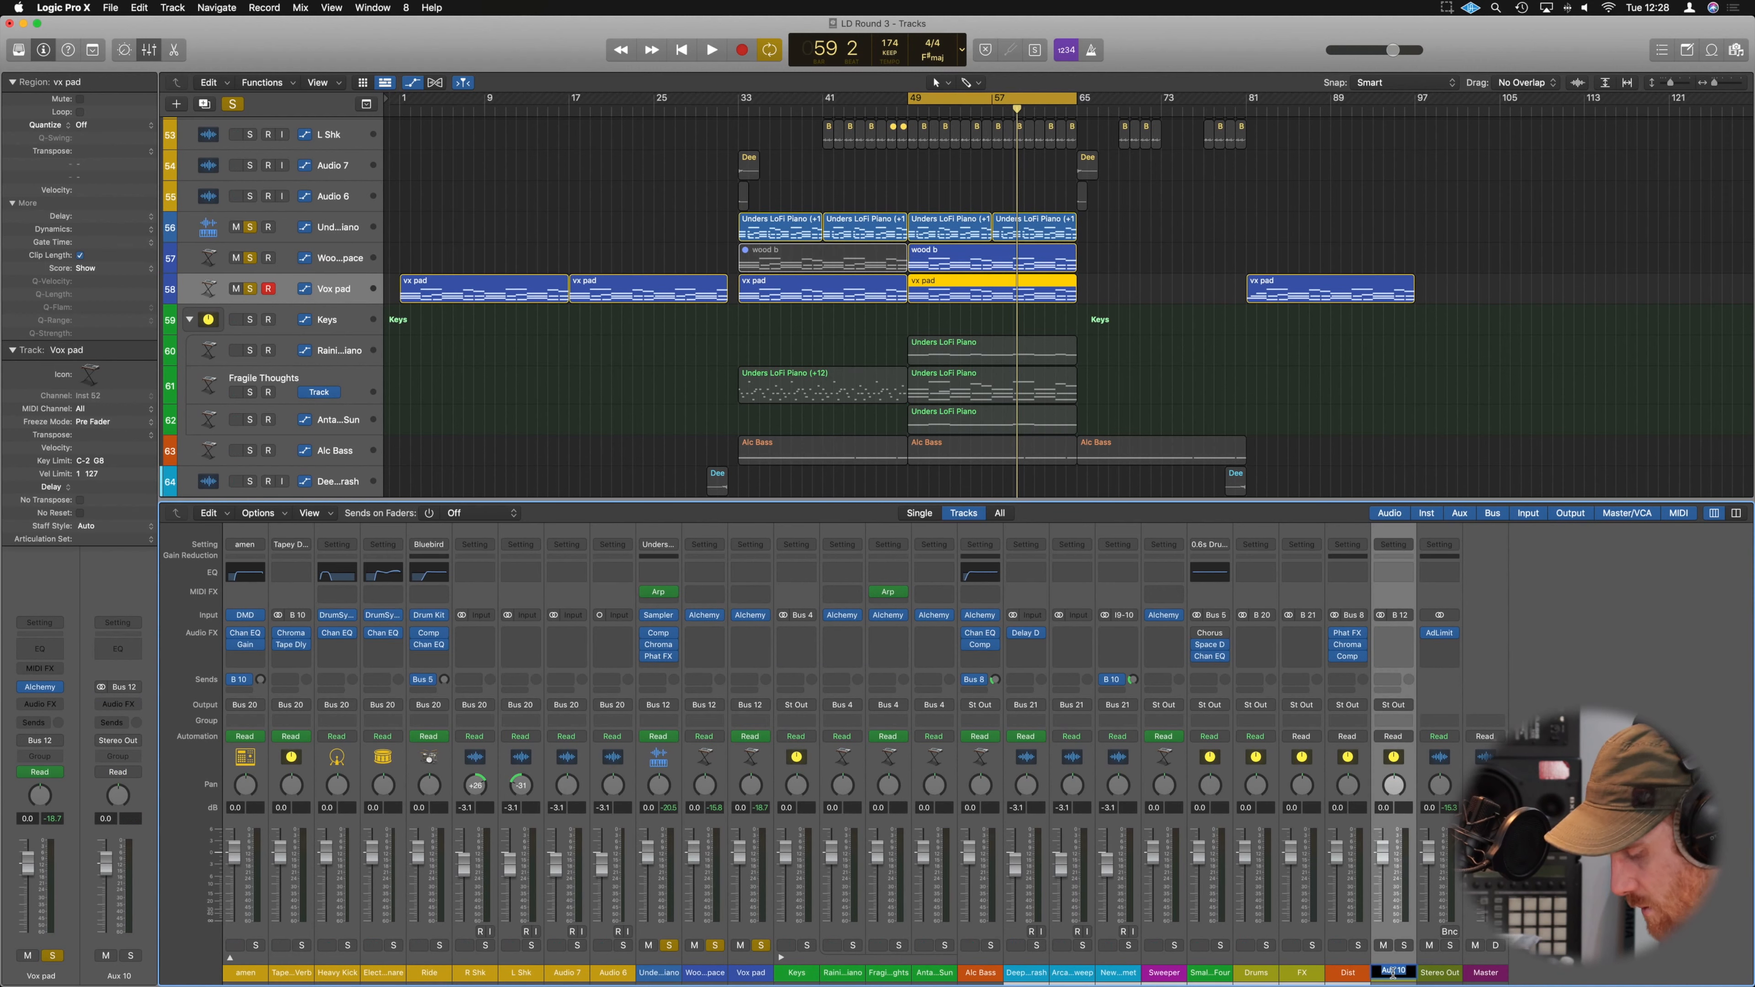
{"action": "key", "text": "Return"}
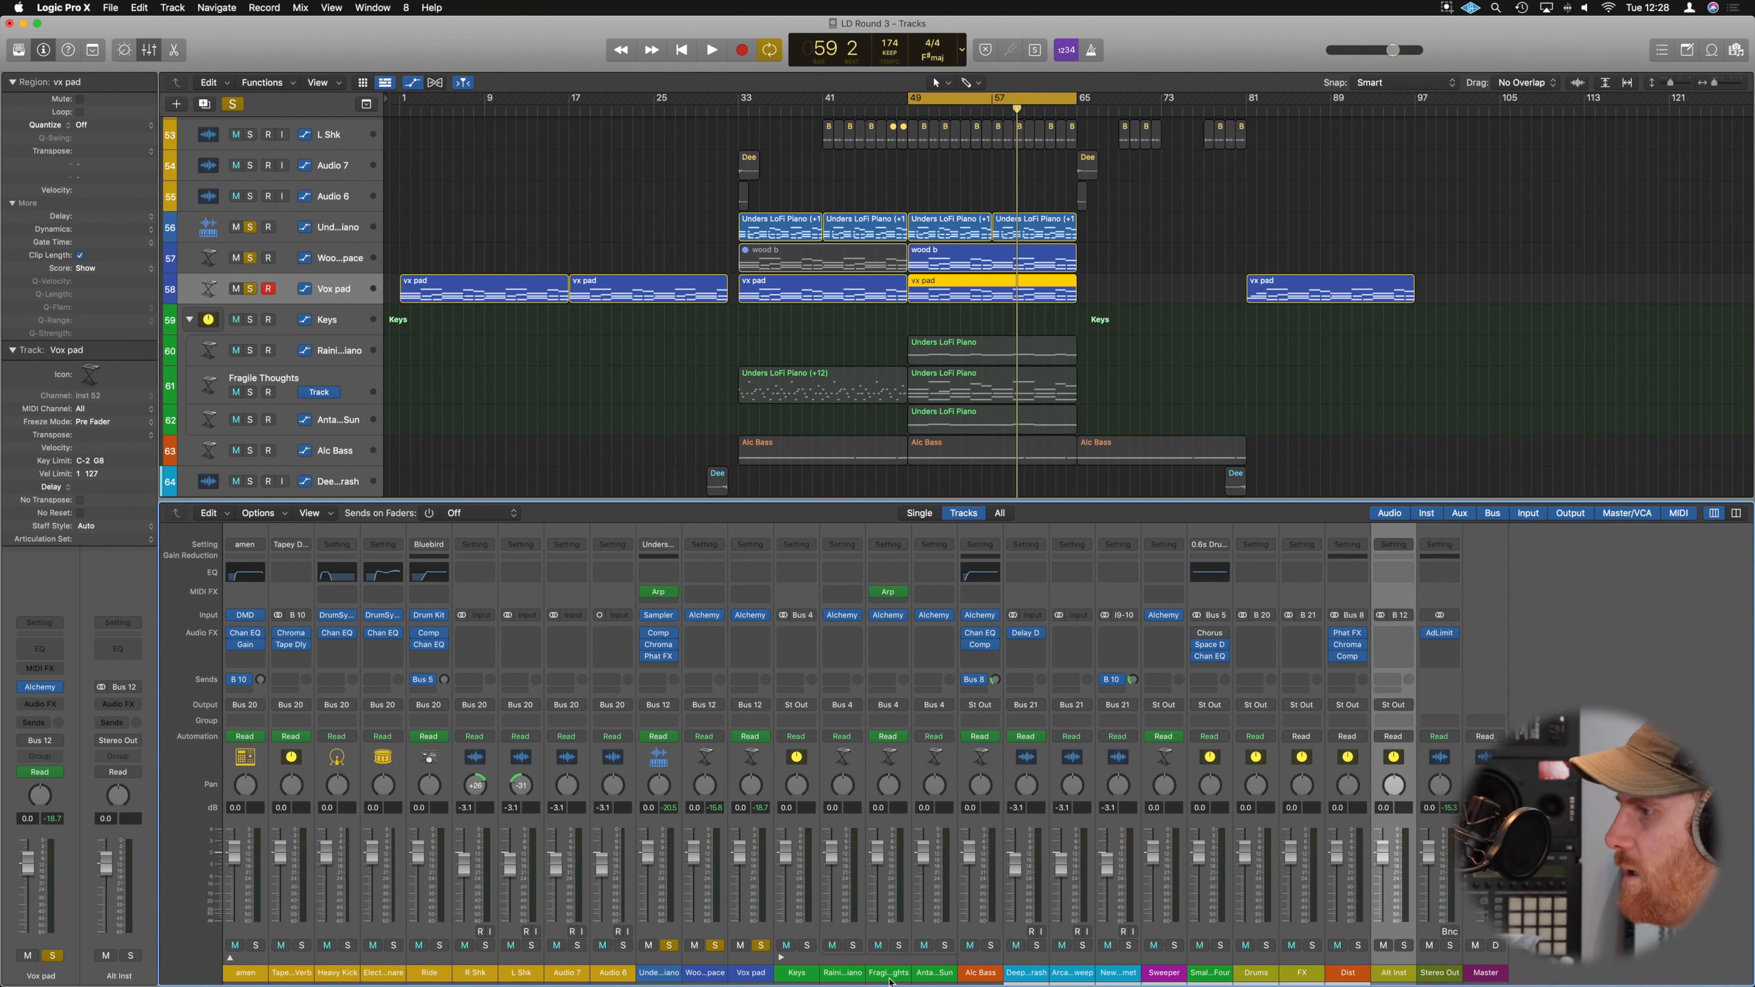
Color the Alt Inst aux channel the same blue as the Vox pad track, and put the color palette and toolbar away.
{"action": "left_click", "coordinate": [754, 974]}
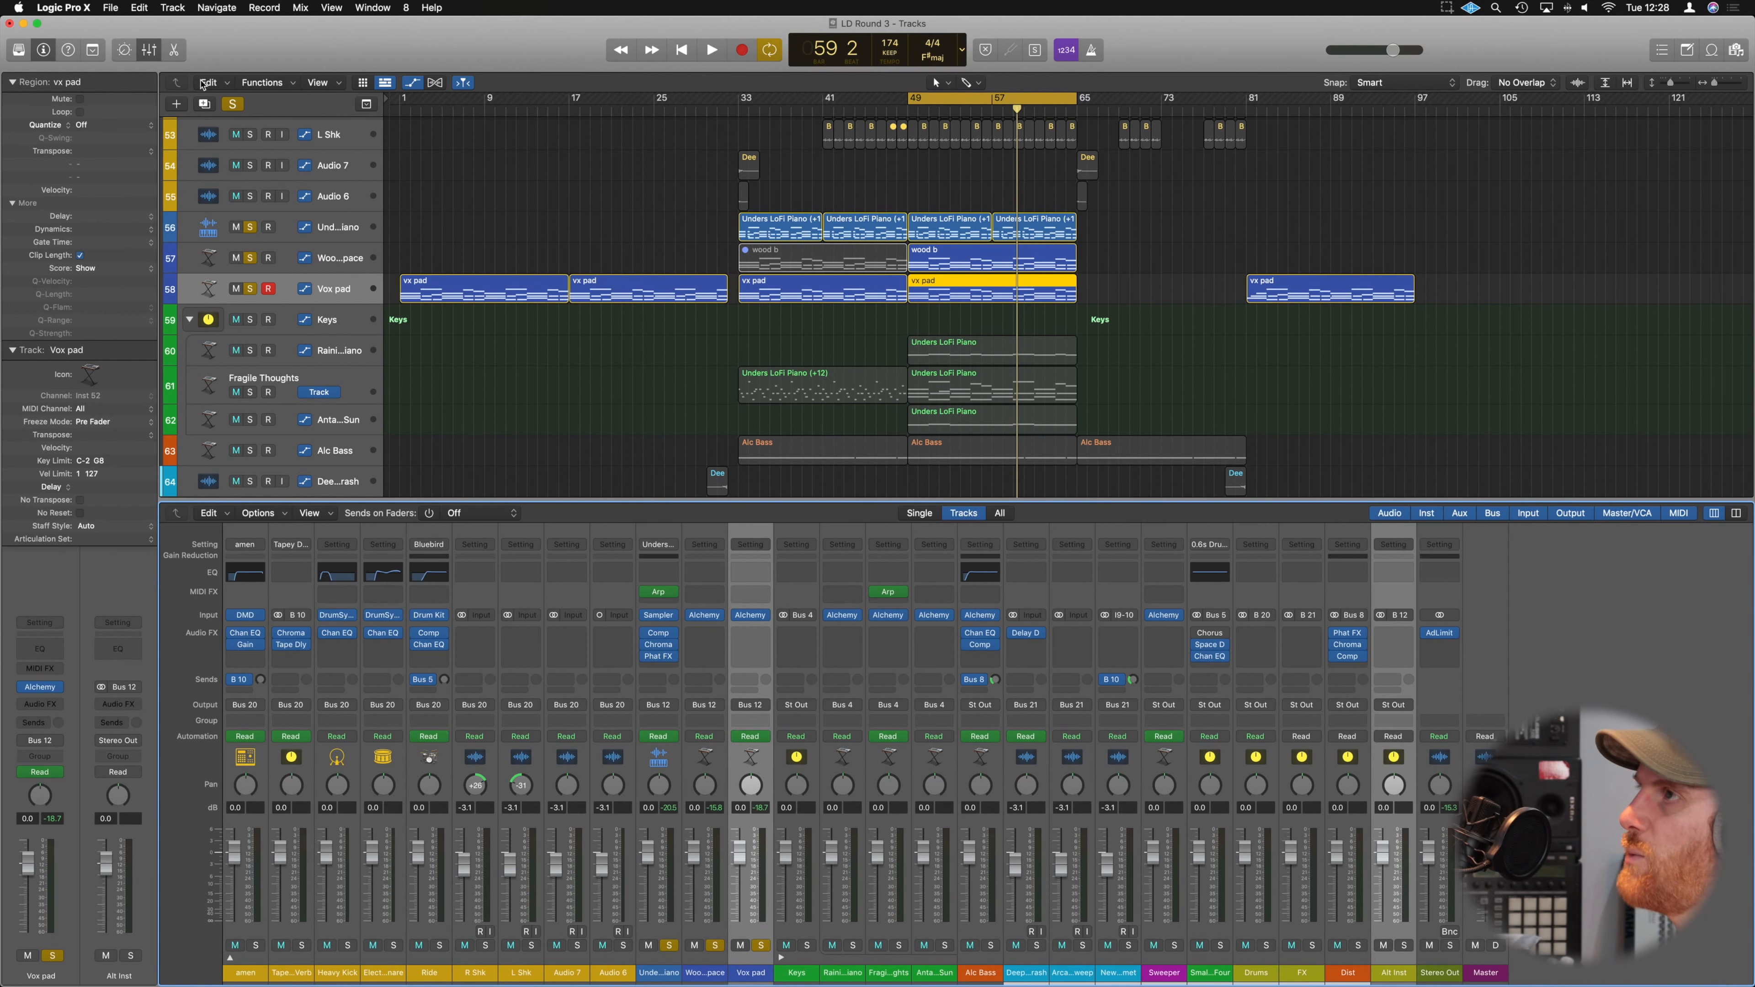
{"action": "left_click", "coordinate": [93, 51]}
{"action": "left_click", "coordinate": [1729, 88]}
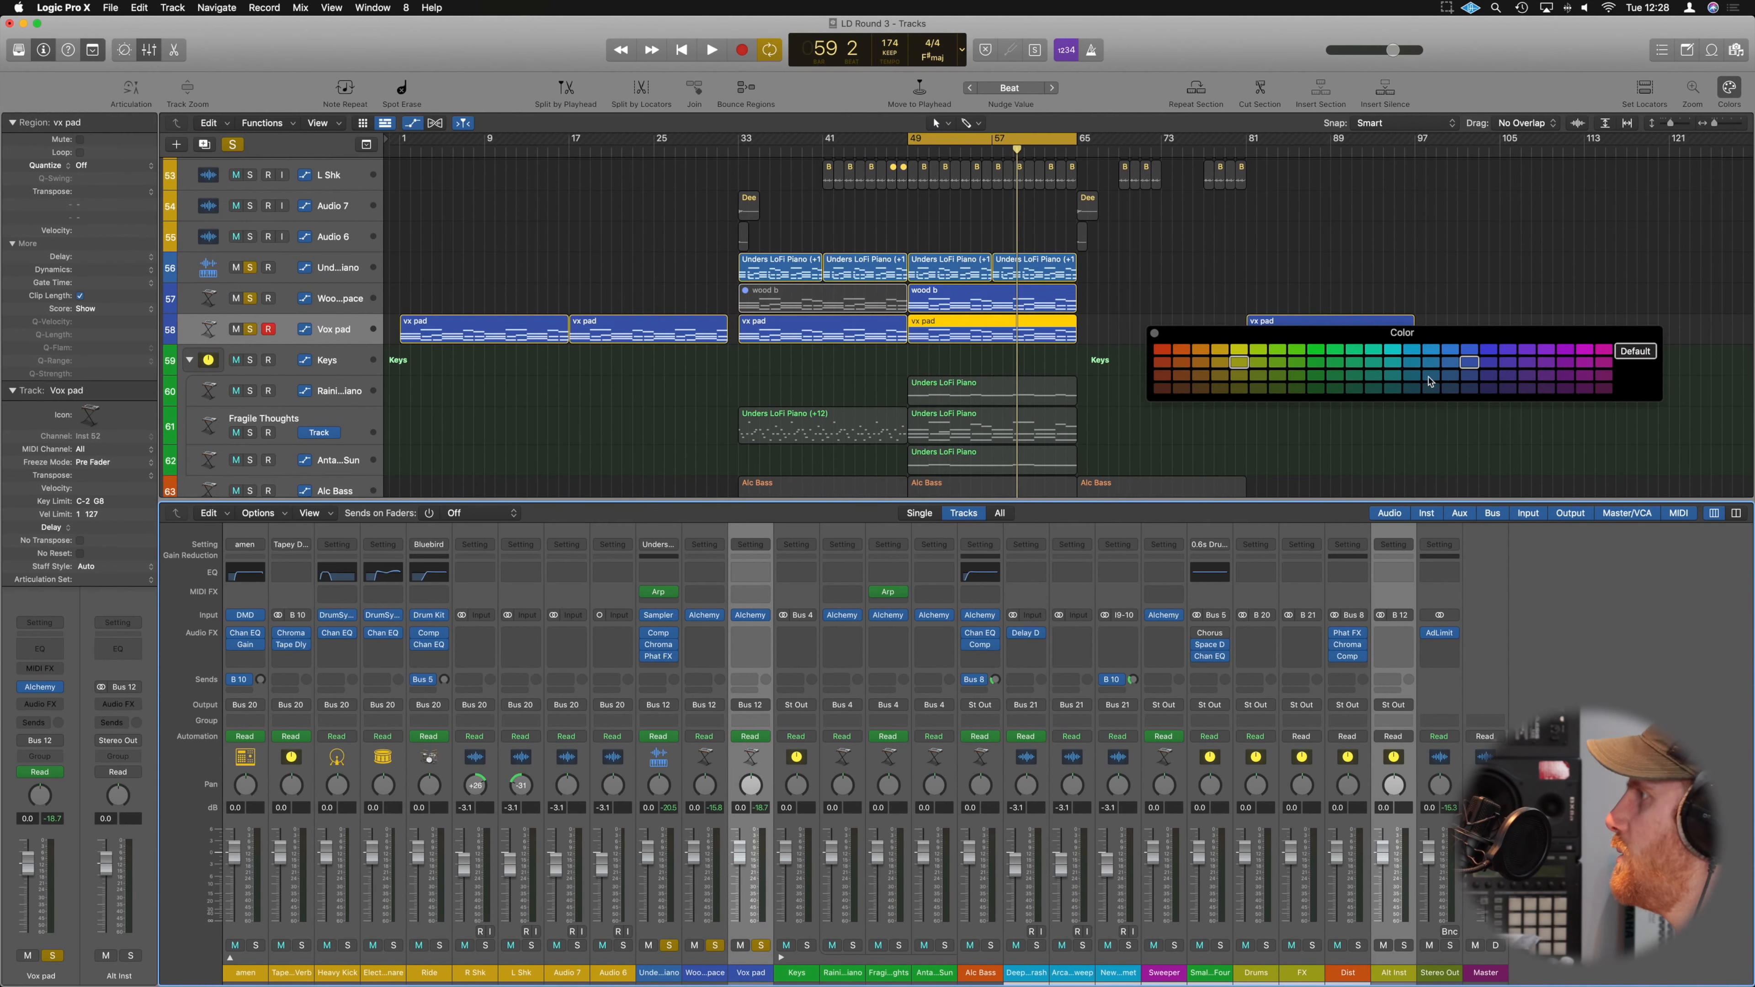
{"action": "left_click", "coordinate": [1470, 365]}
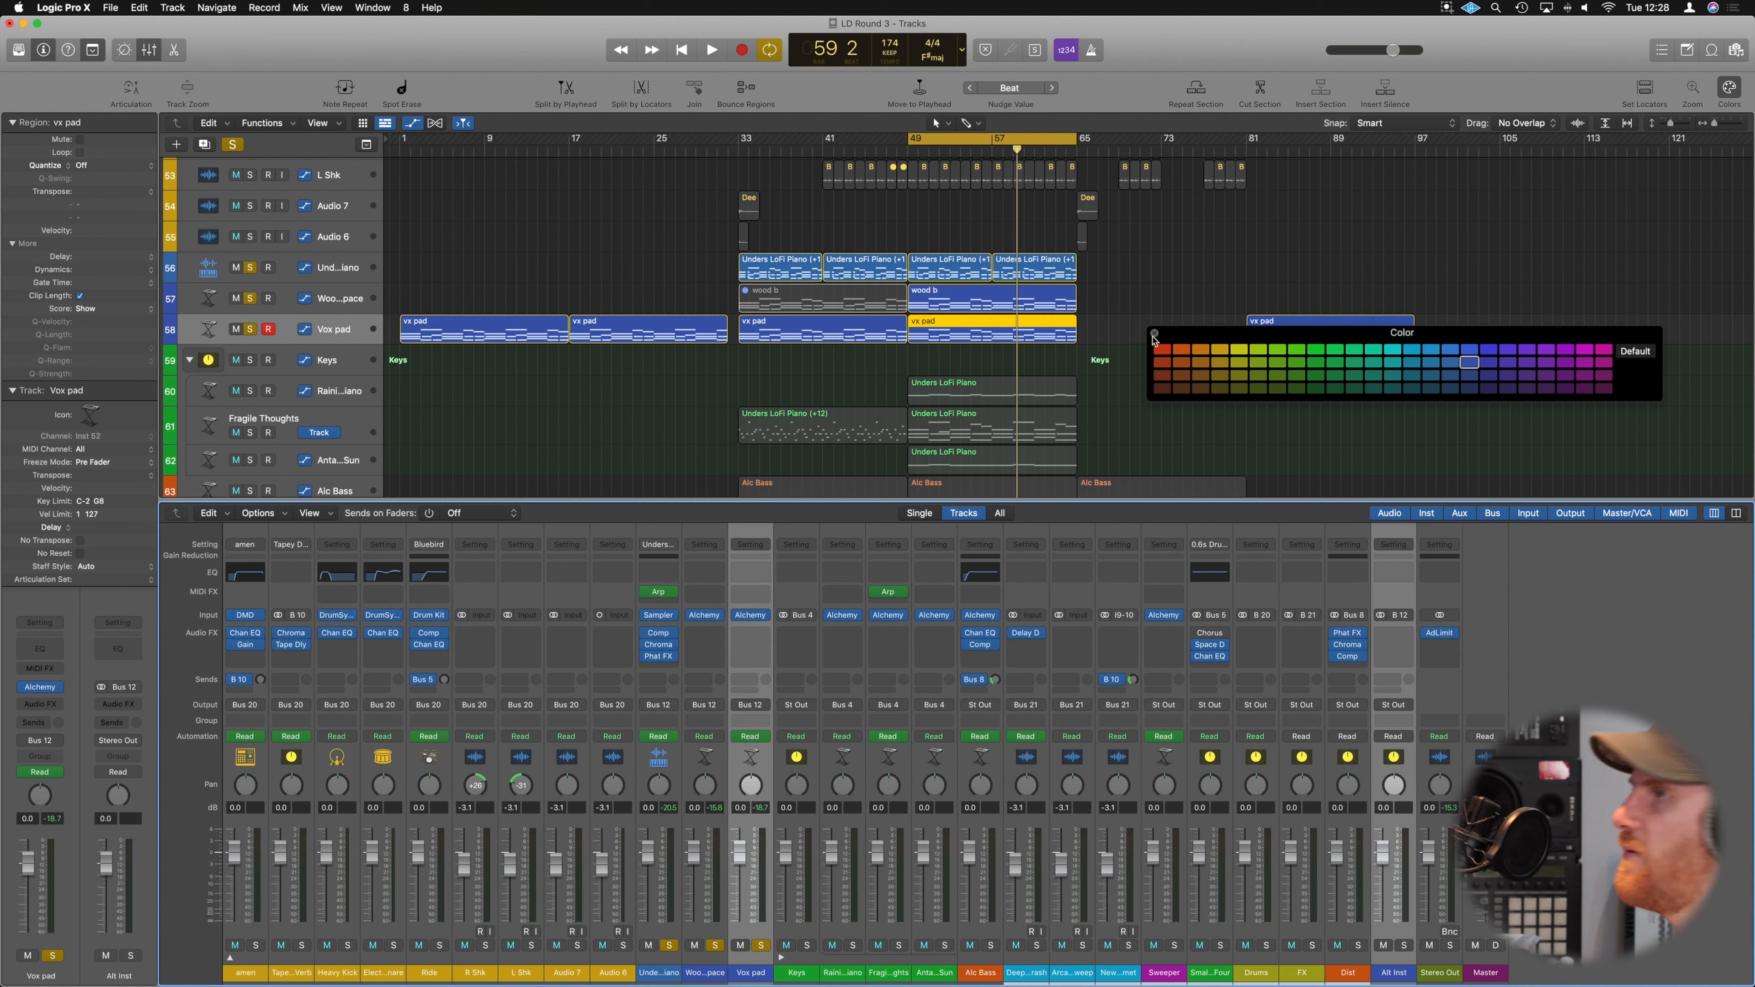
{"action": "left_click", "coordinate": [1154, 336]}
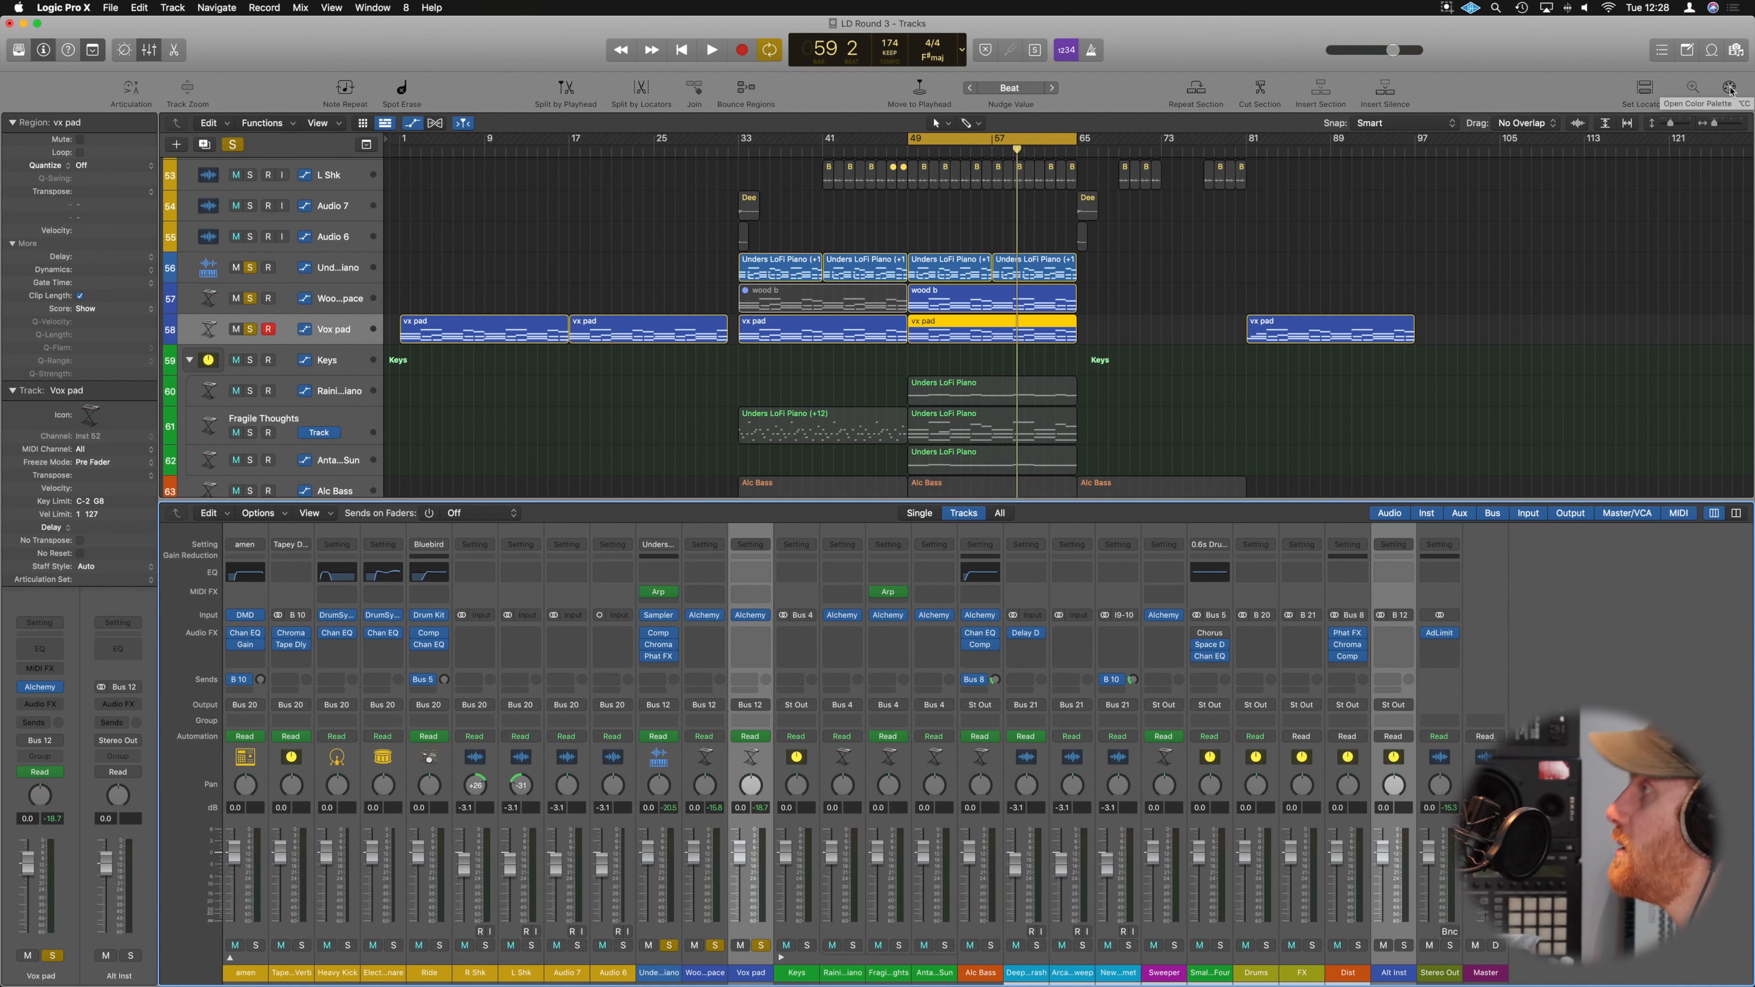
{"action": "left_click", "coordinate": [93, 49]}
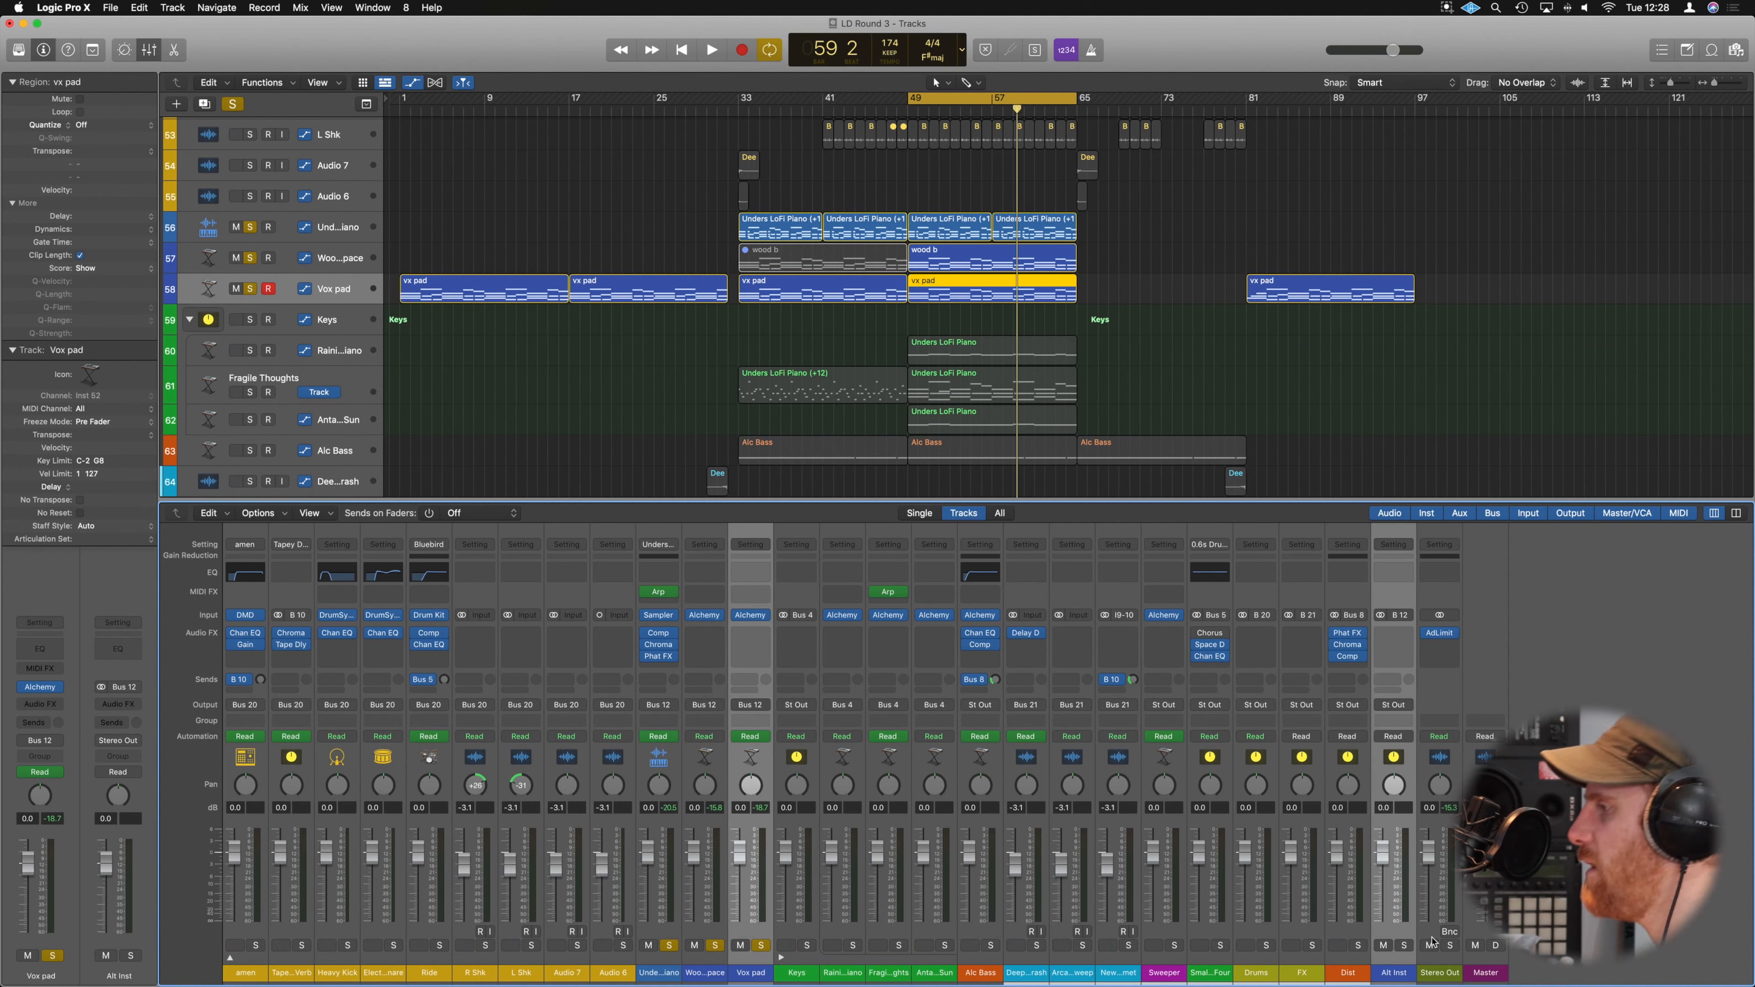
Solo the Alt Inst aux channel in place of the three individually soloed tracks.
{"action": "left_click", "coordinate": [1407, 946]}
{"action": "left_click", "coordinate": [671, 947], "text": "alt"}
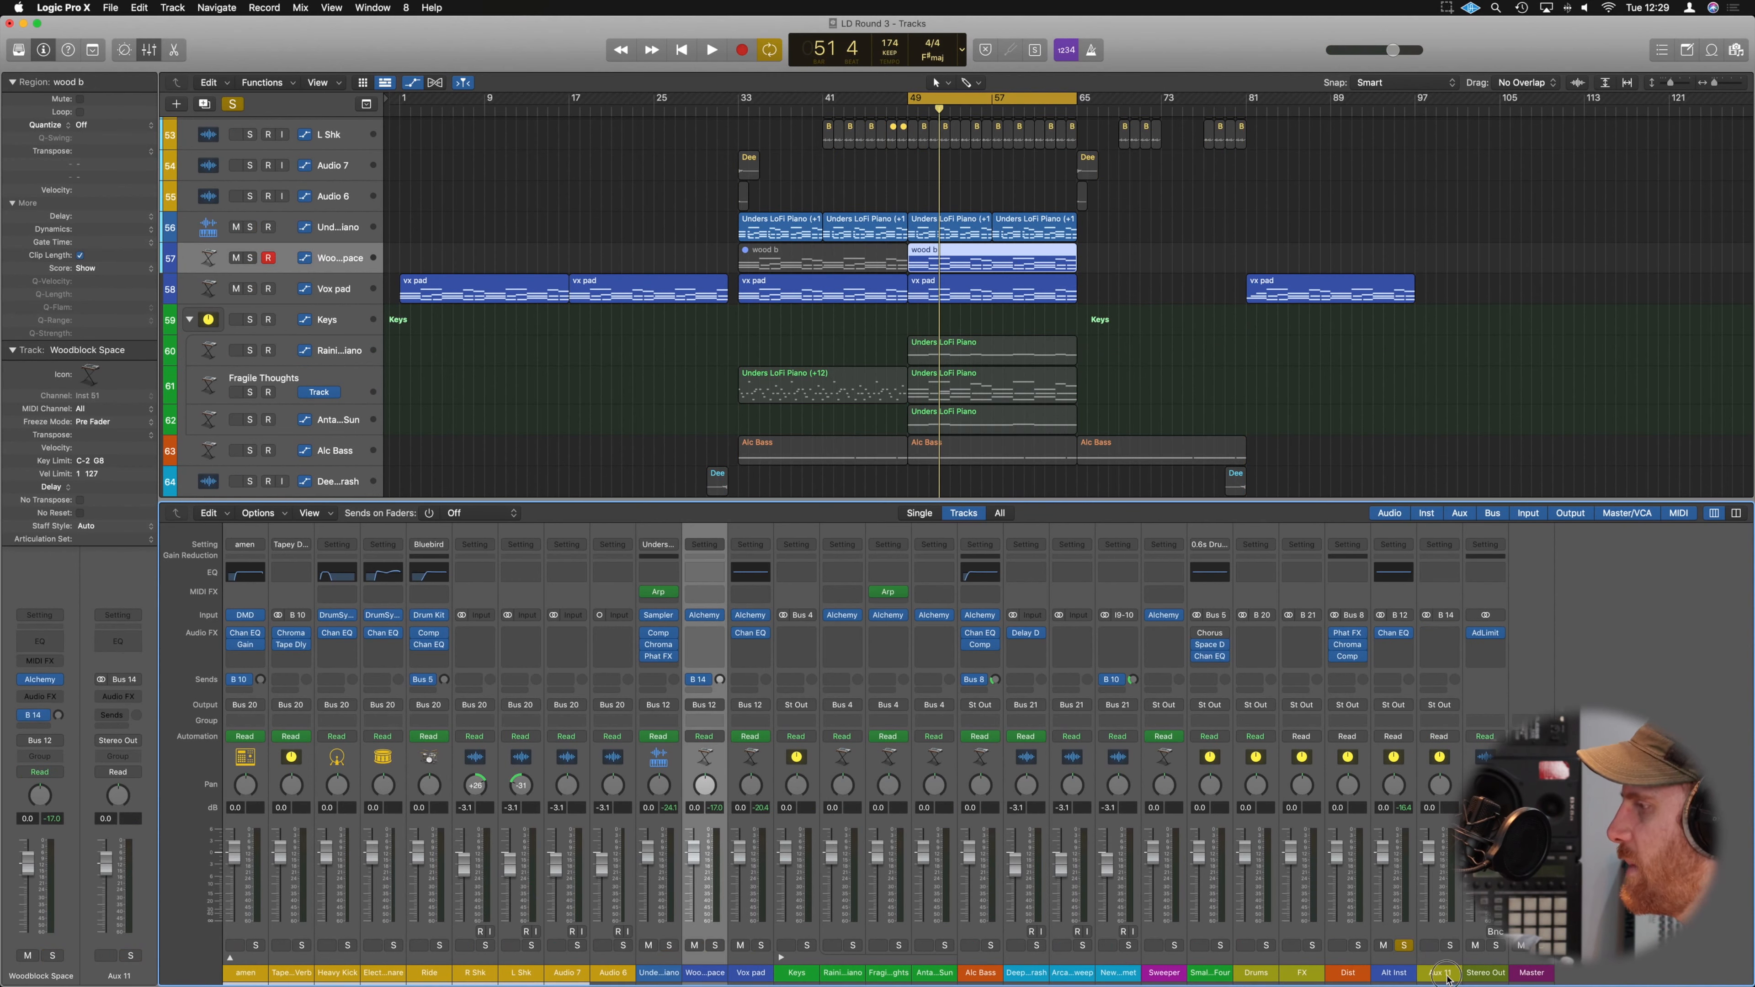
Rename the aux channel fed by Bus 14 as Rev DI.
{"action": "left_click", "coordinate": [1445, 975]}
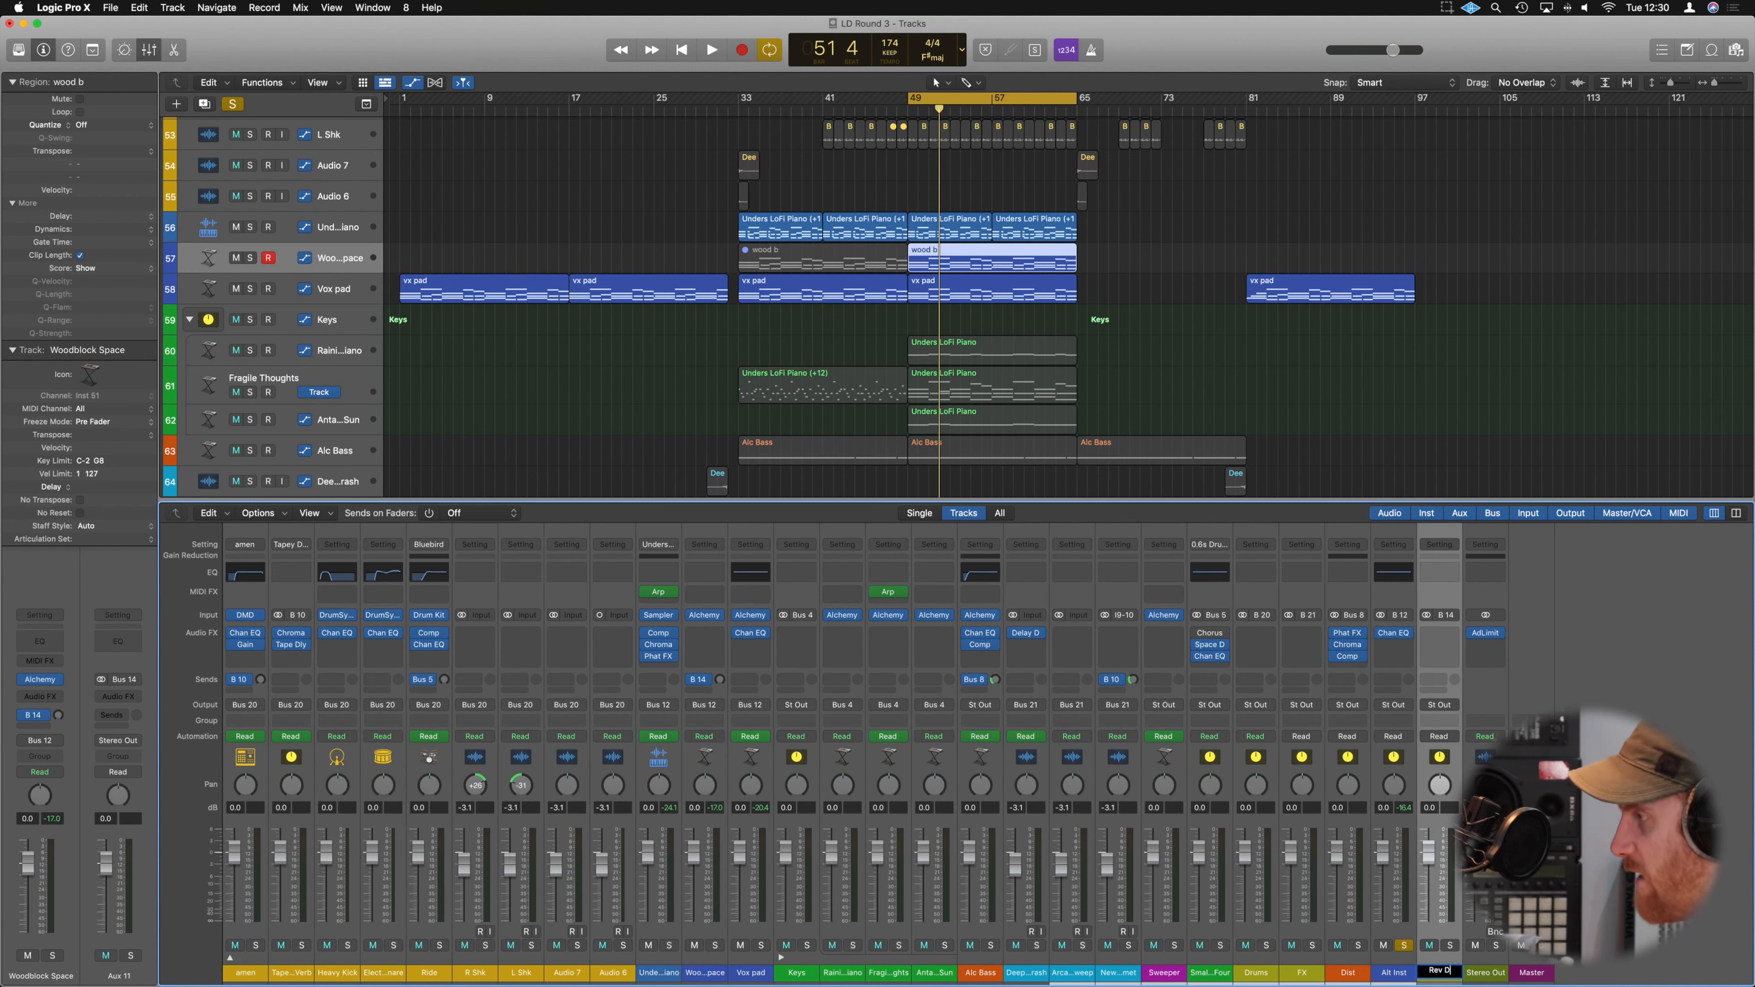
{"action": "type", "text": "Rev DI"}
{"action": "key", "text": "Return"}
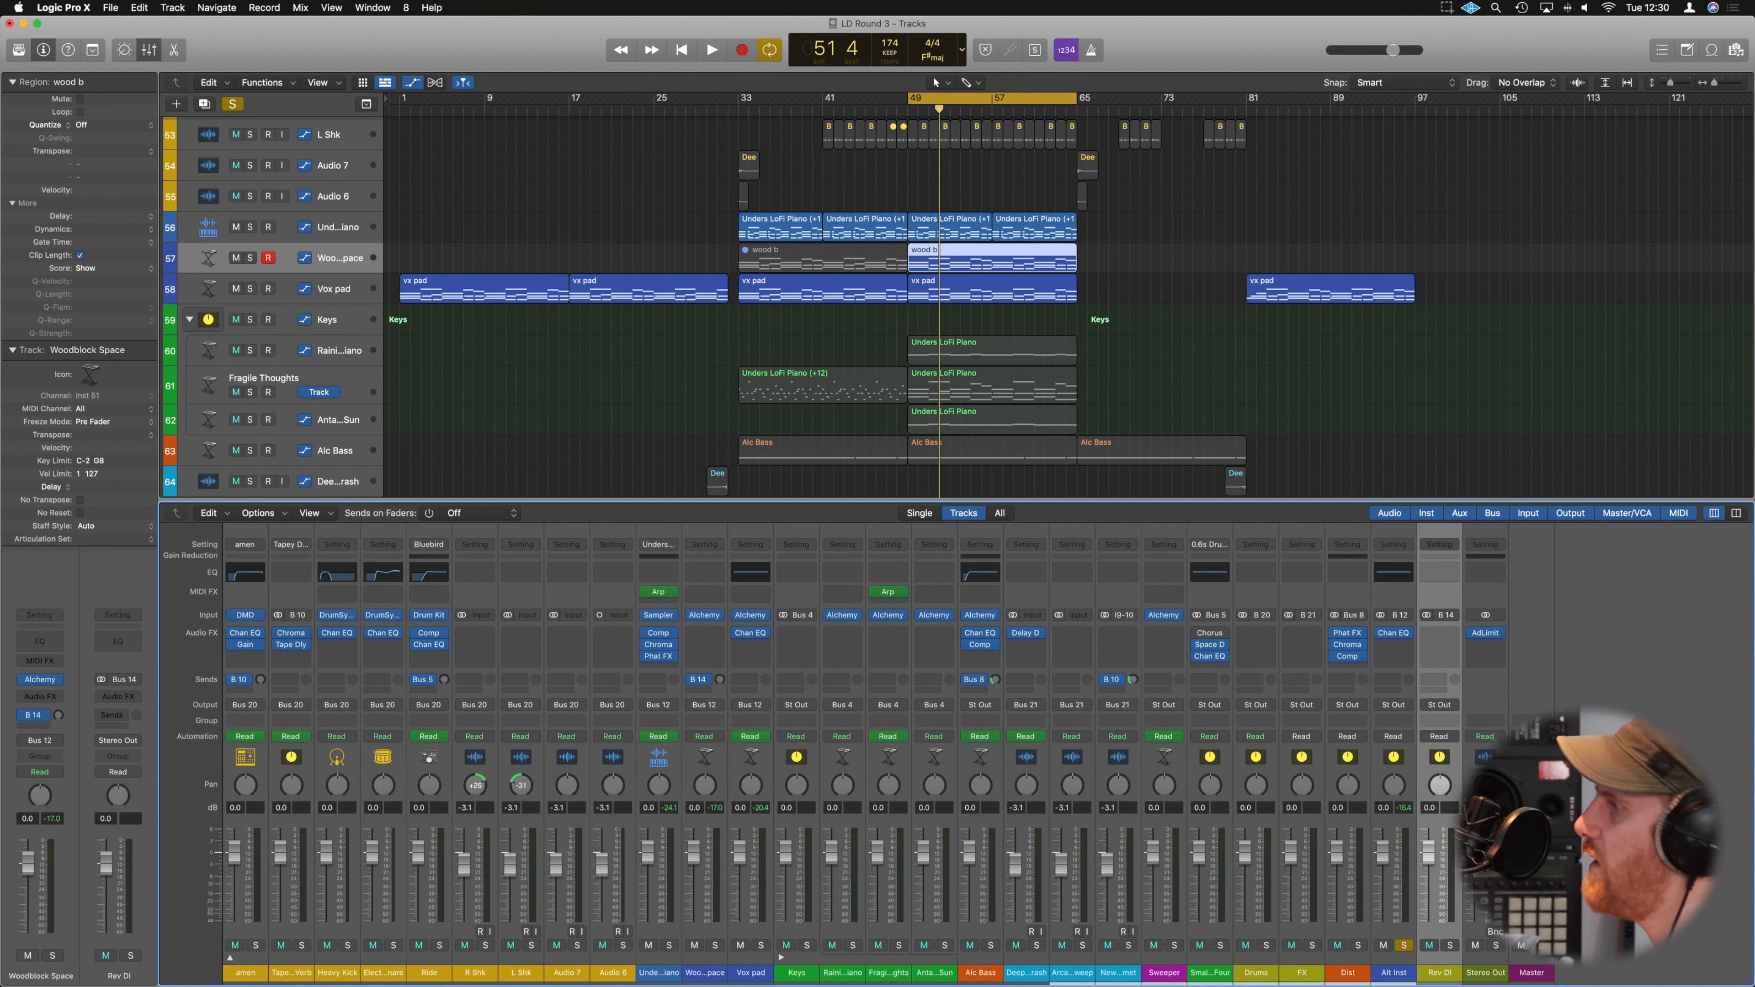
Insert a ChromaVerb reverb in the first effect slot of the Rev DI aux channel.
{"action": "left_click", "coordinate": [1447, 633]}
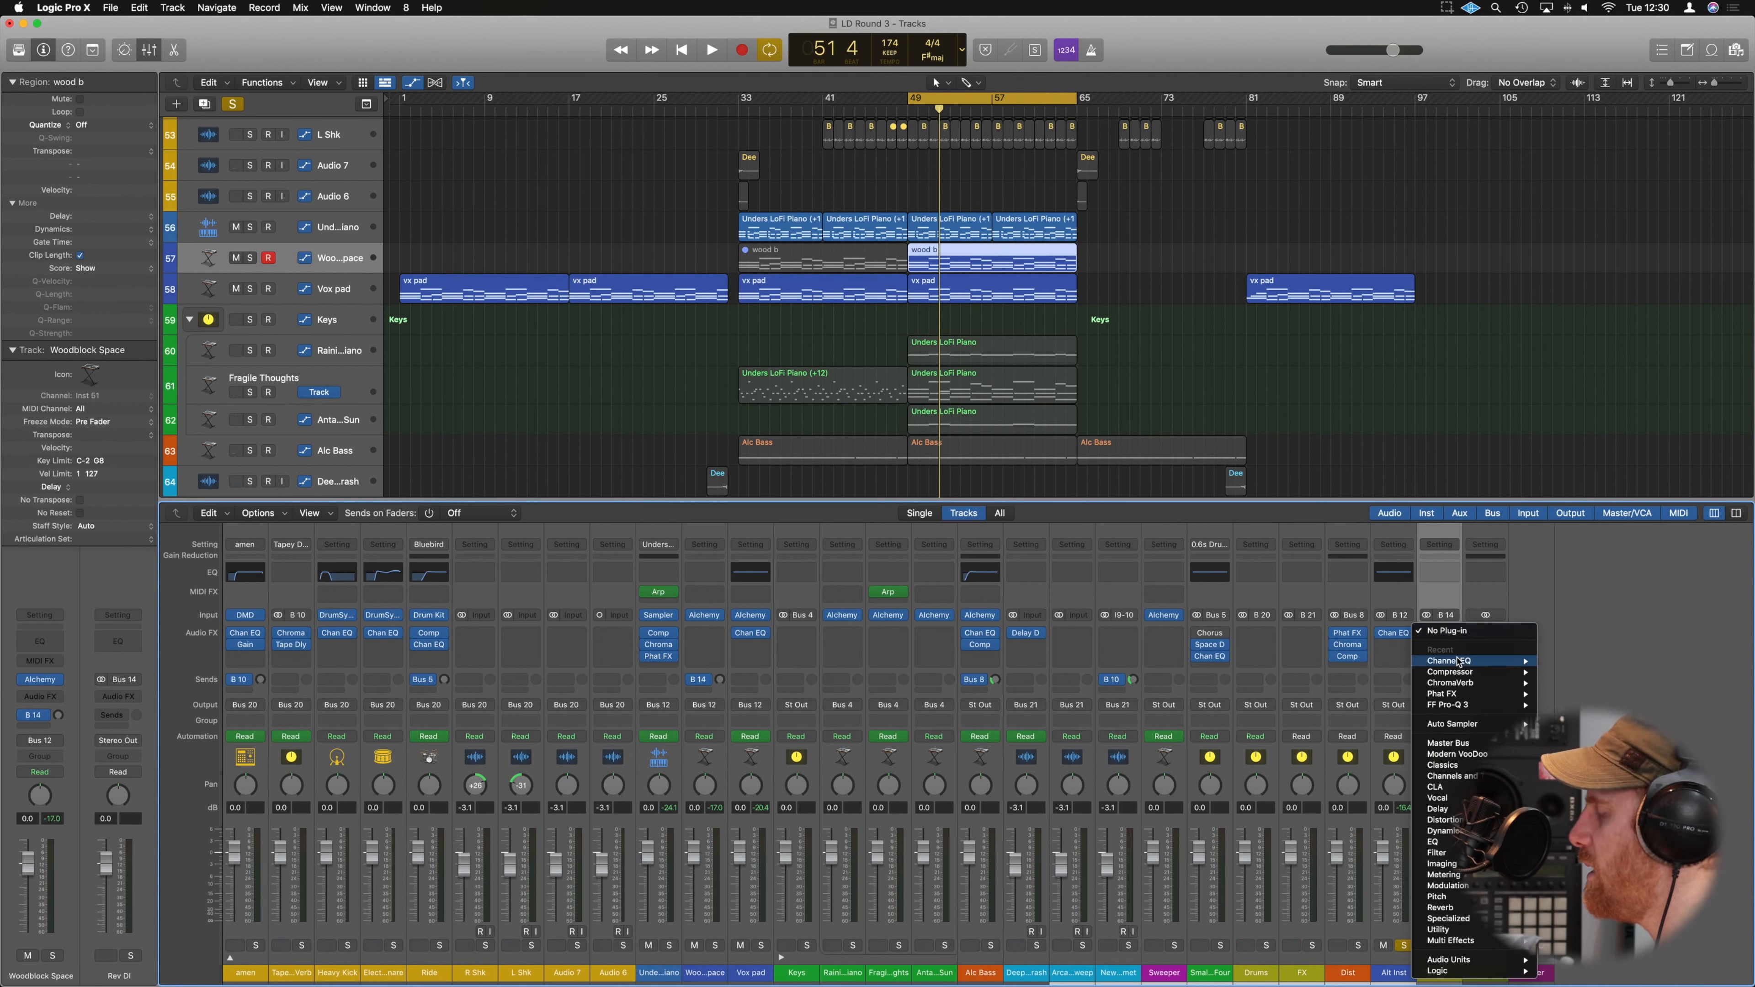
{"action": "mouse_move", "coordinate": [1483, 696]}
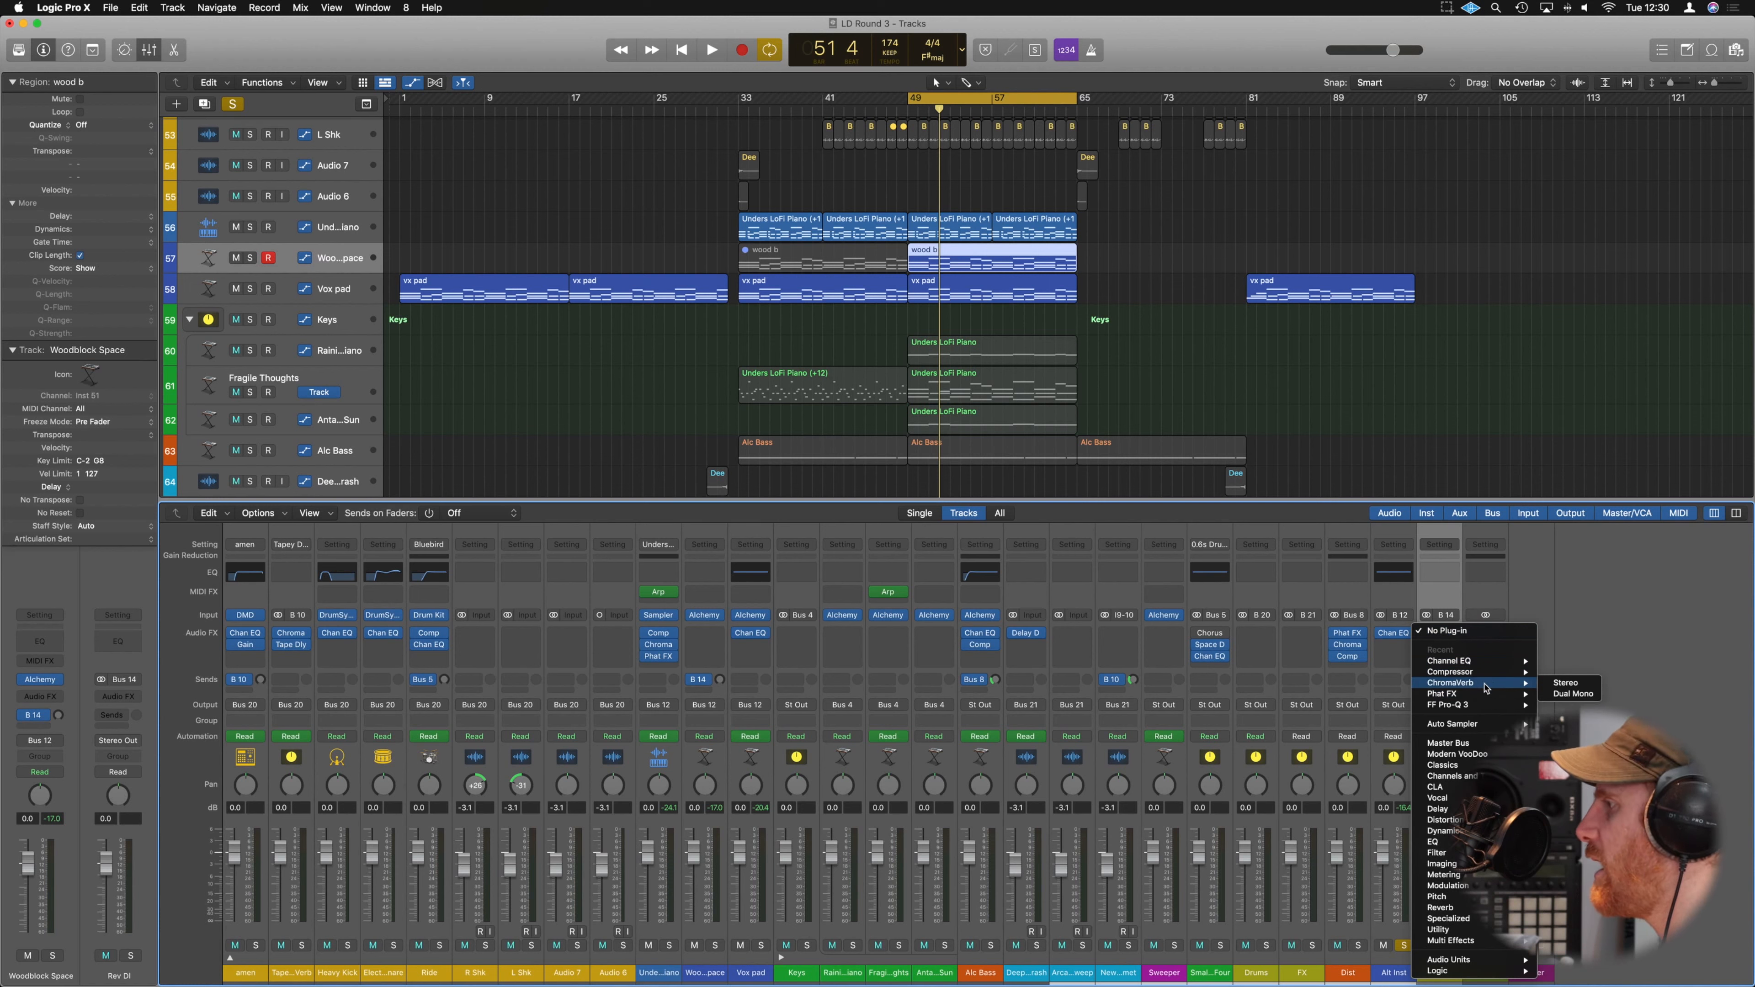
{"action": "mouse_move", "coordinate": [1445, 831]}
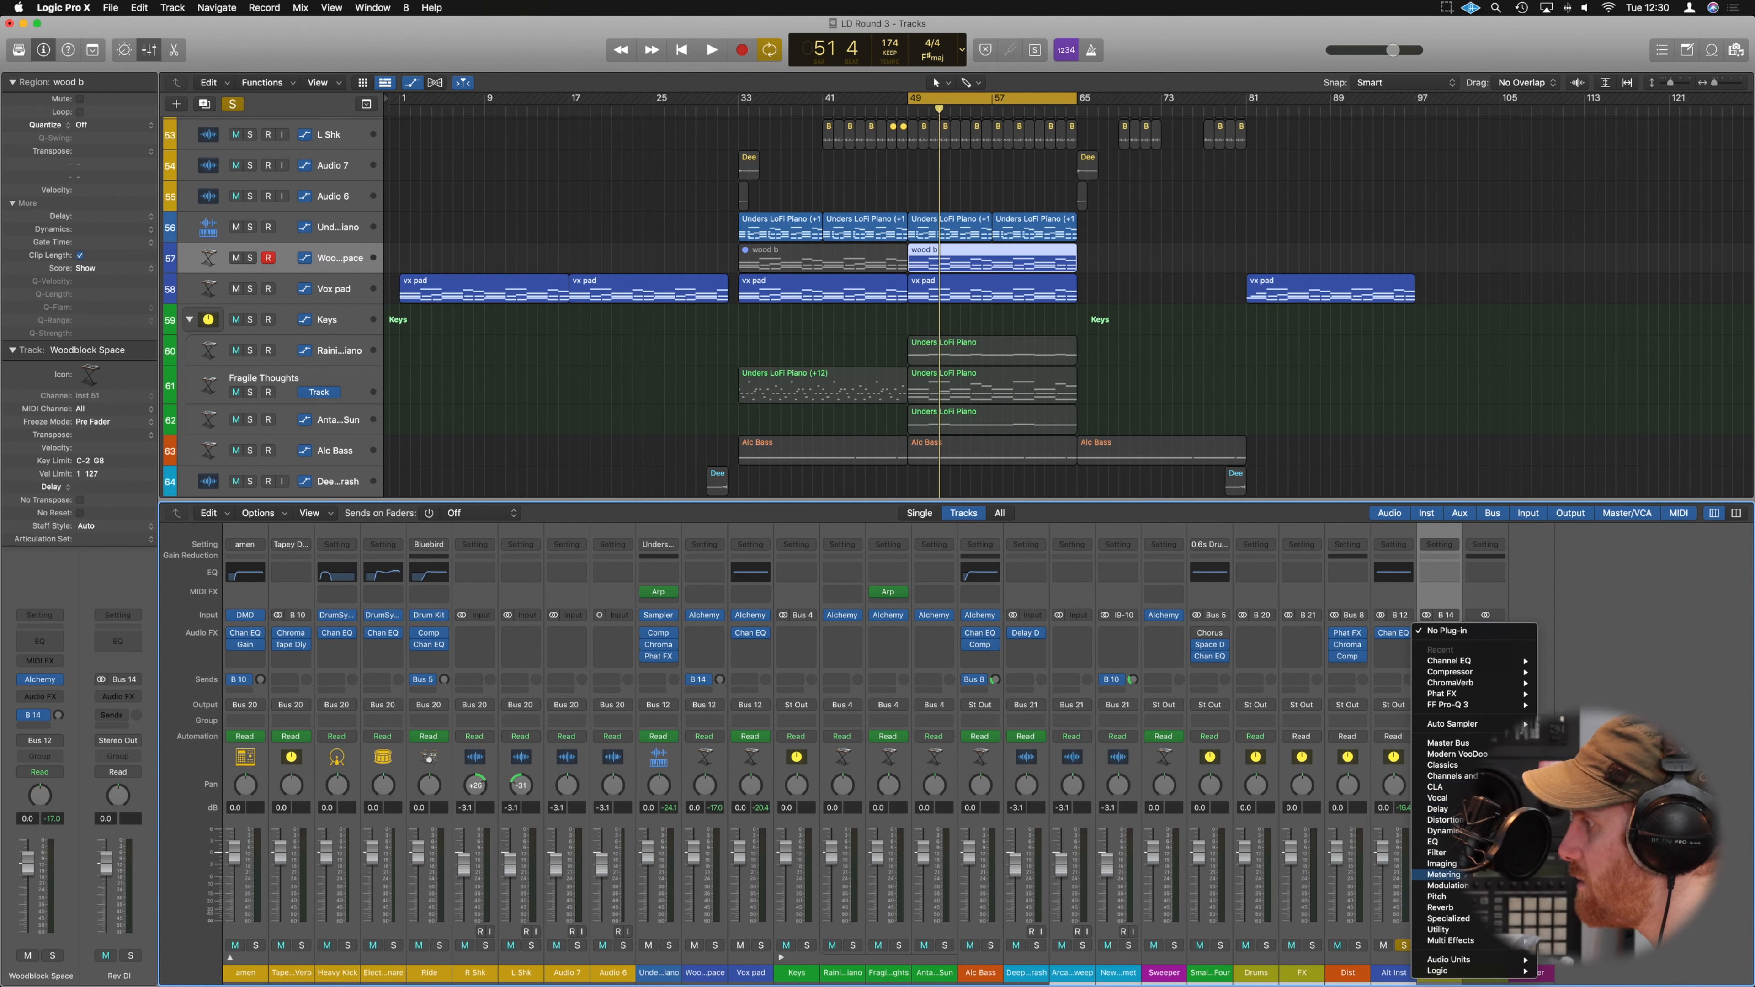
{"action": "mouse_move", "coordinate": [1488, 913]}
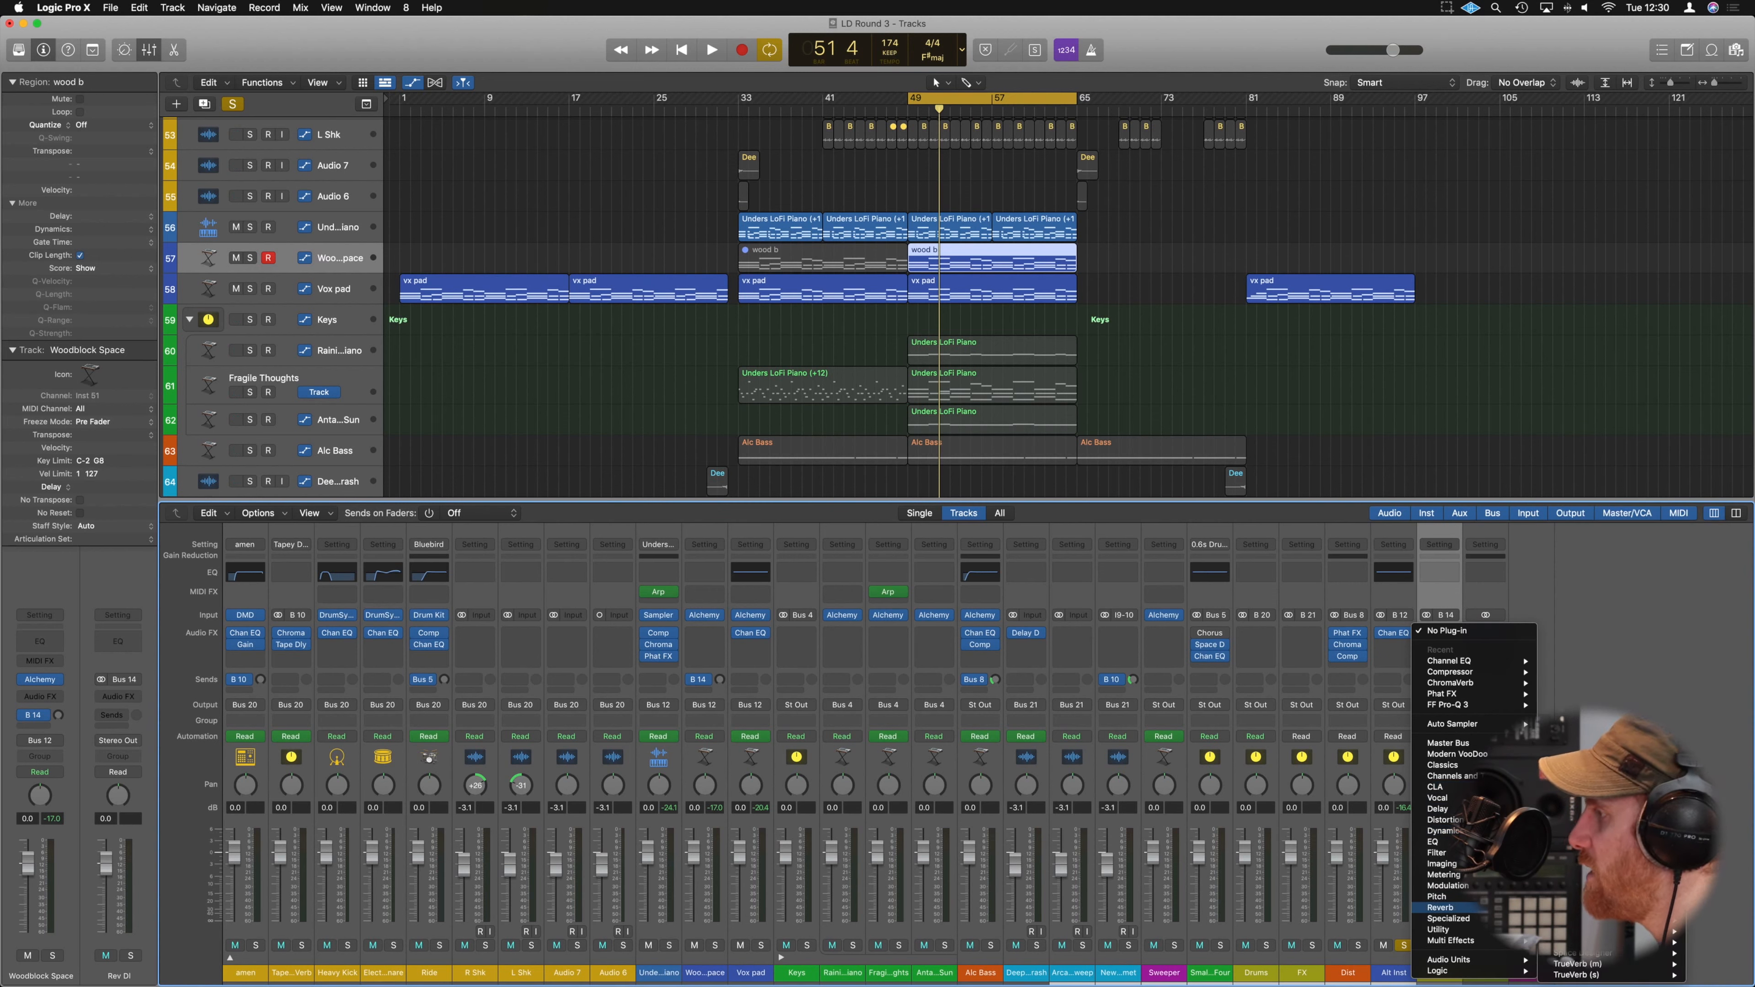
{"action": "left_click", "coordinate": [1582, 908]}
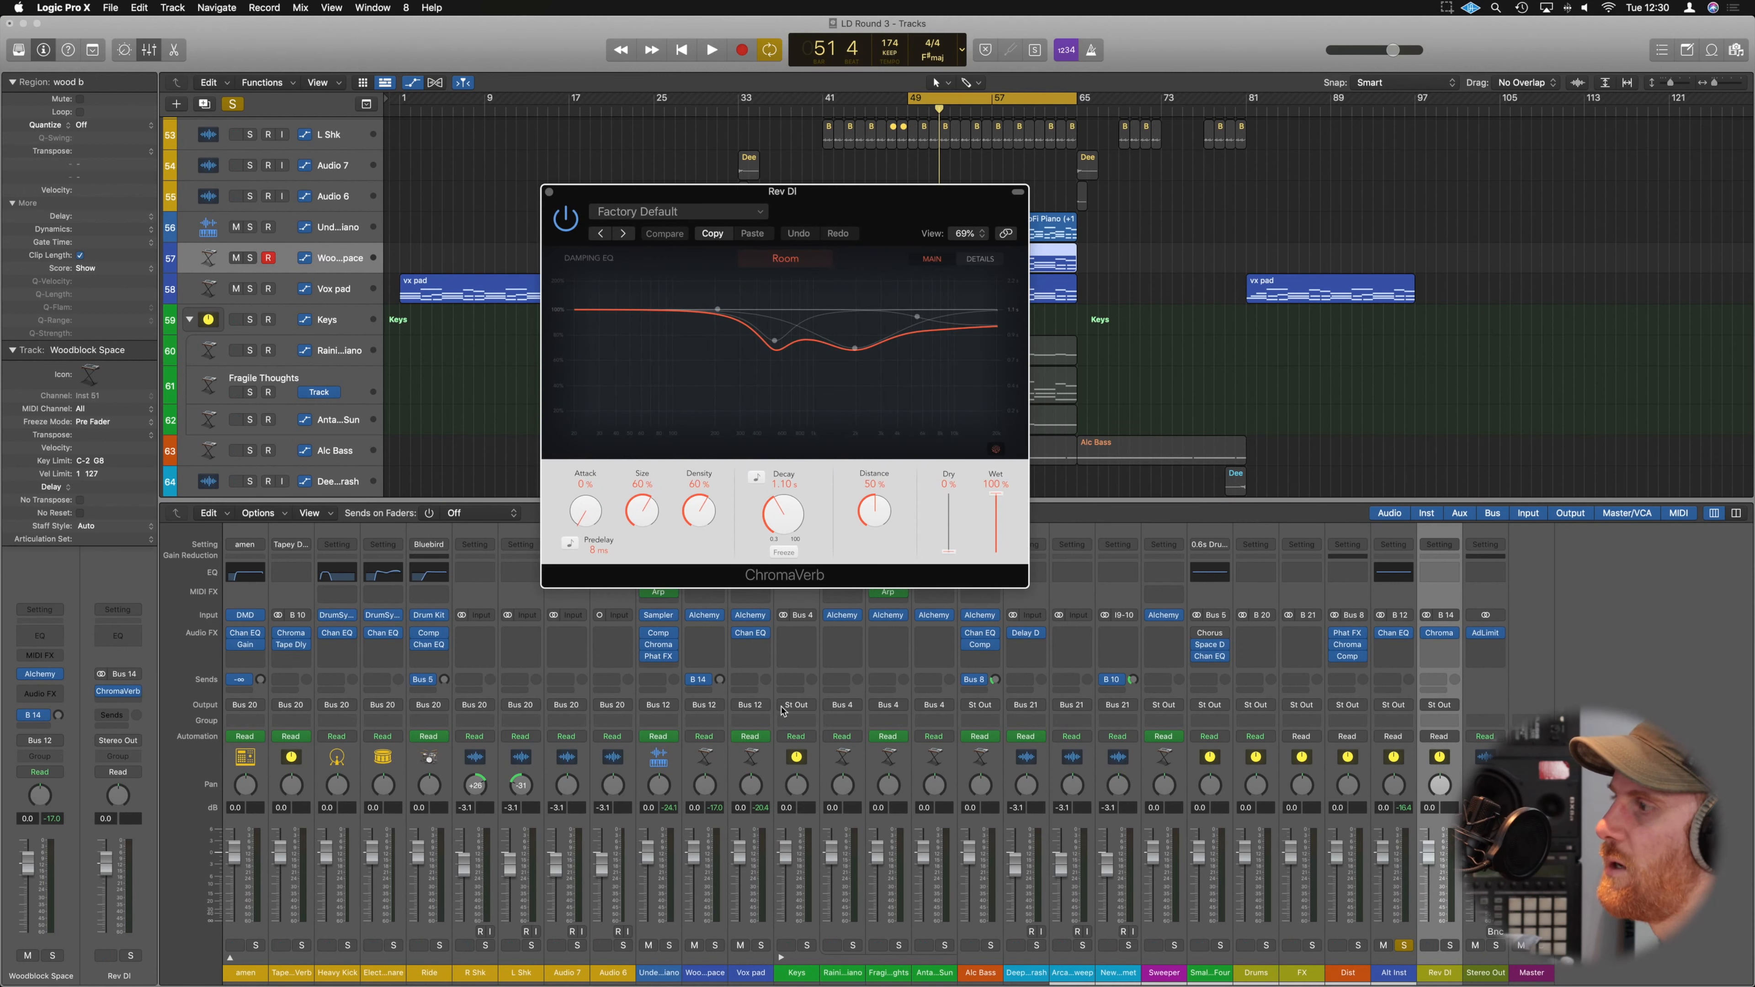
Solo Woodblock Space instead of Alt Inst, start playback and raise its Bus 14 send to the default level.
{"action": "left_click", "coordinate": [1405, 946]}
{"action": "left_click", "coordinate": [706, 973]}
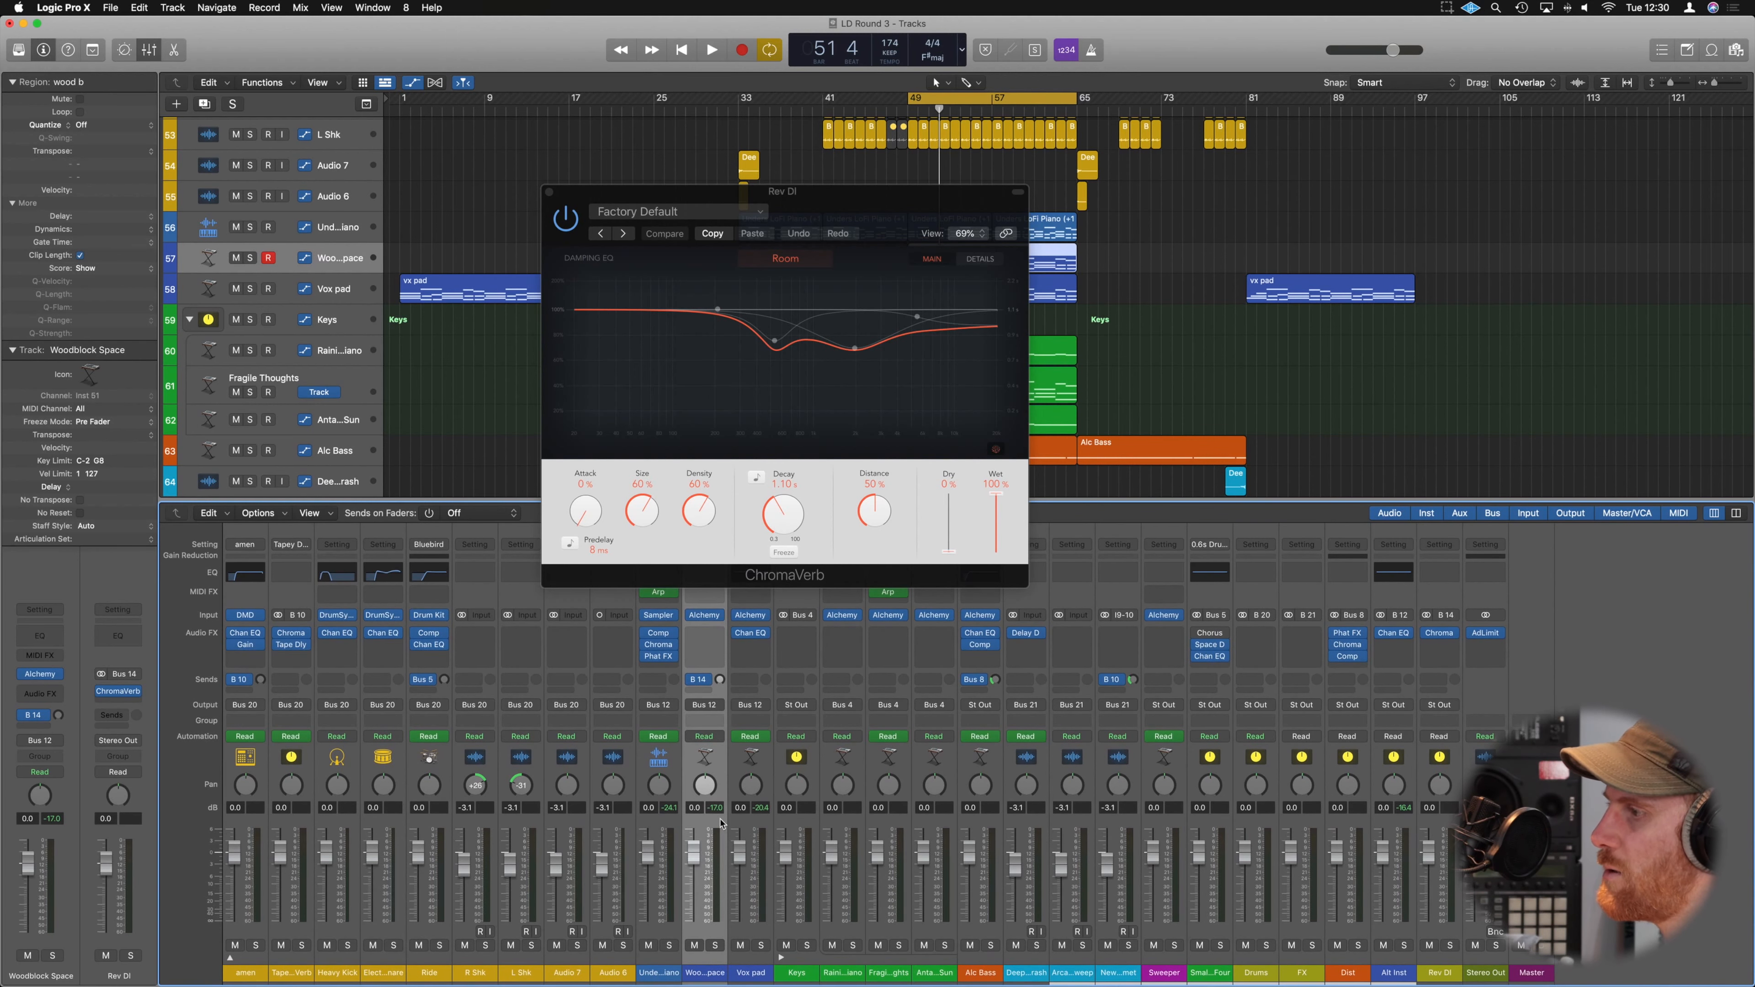
{"action": "left_click", "coordinate": [716, 946]}
{"action": "key", "text": "space"}
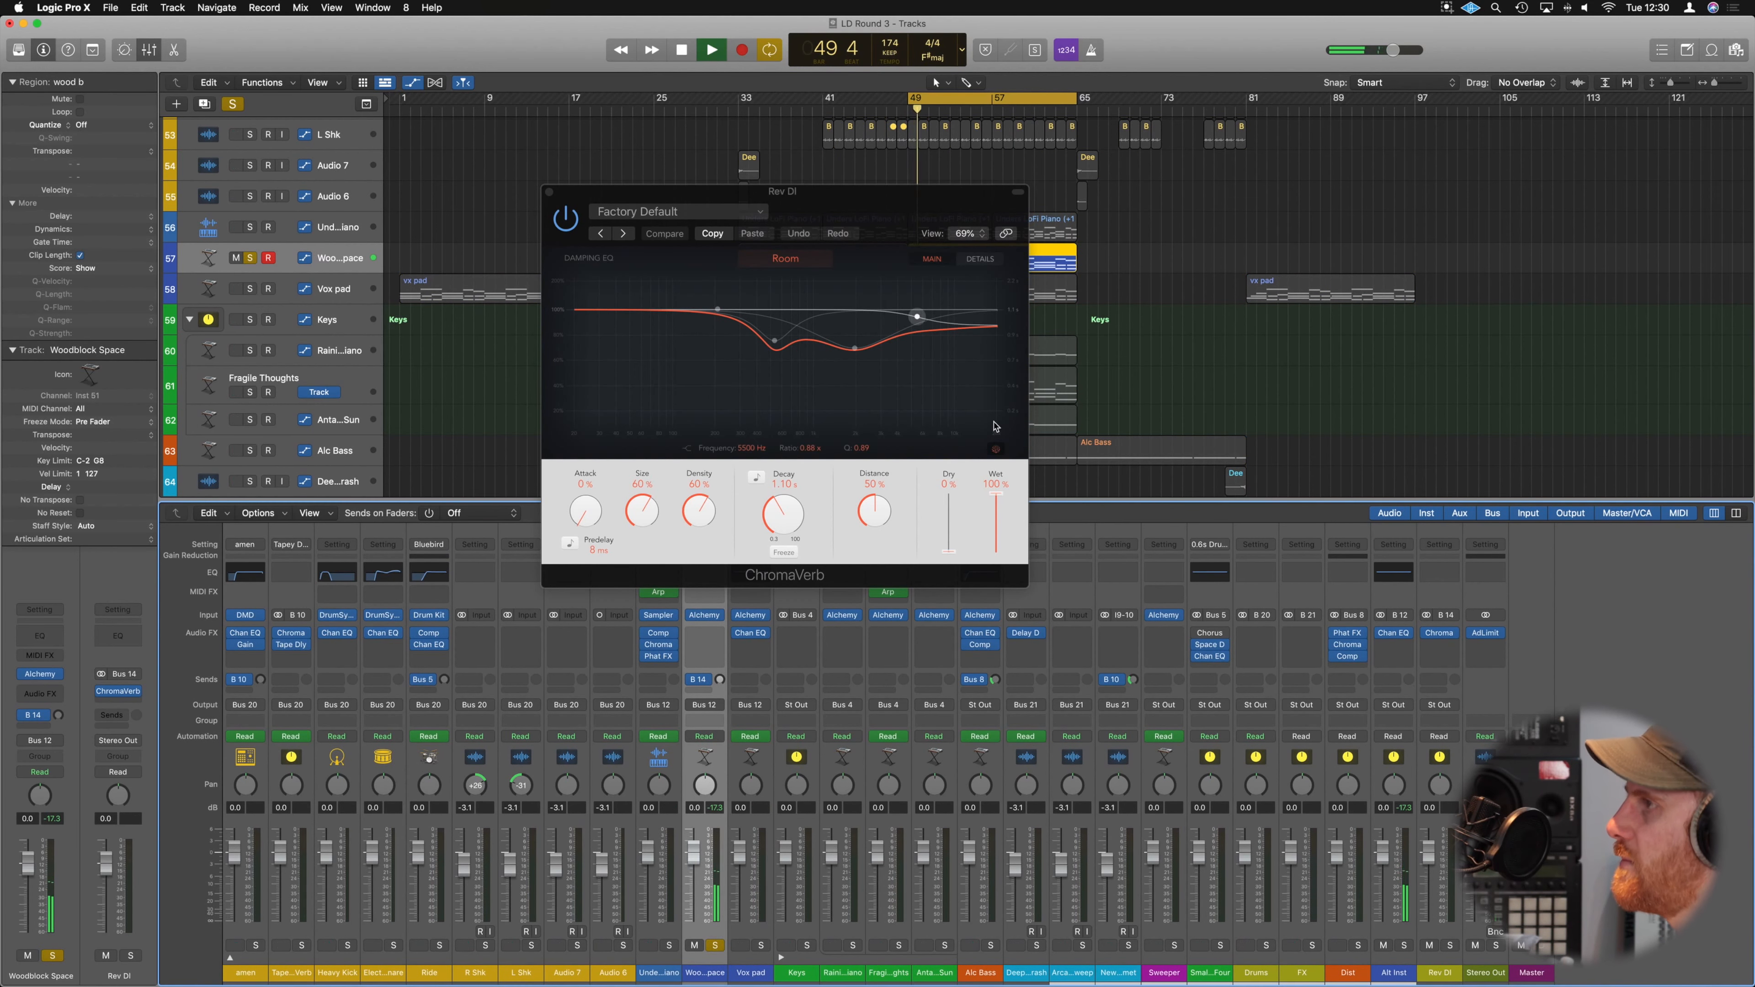
{"action": "left_click", "coordinate": [721, 680], "text": "alt"}
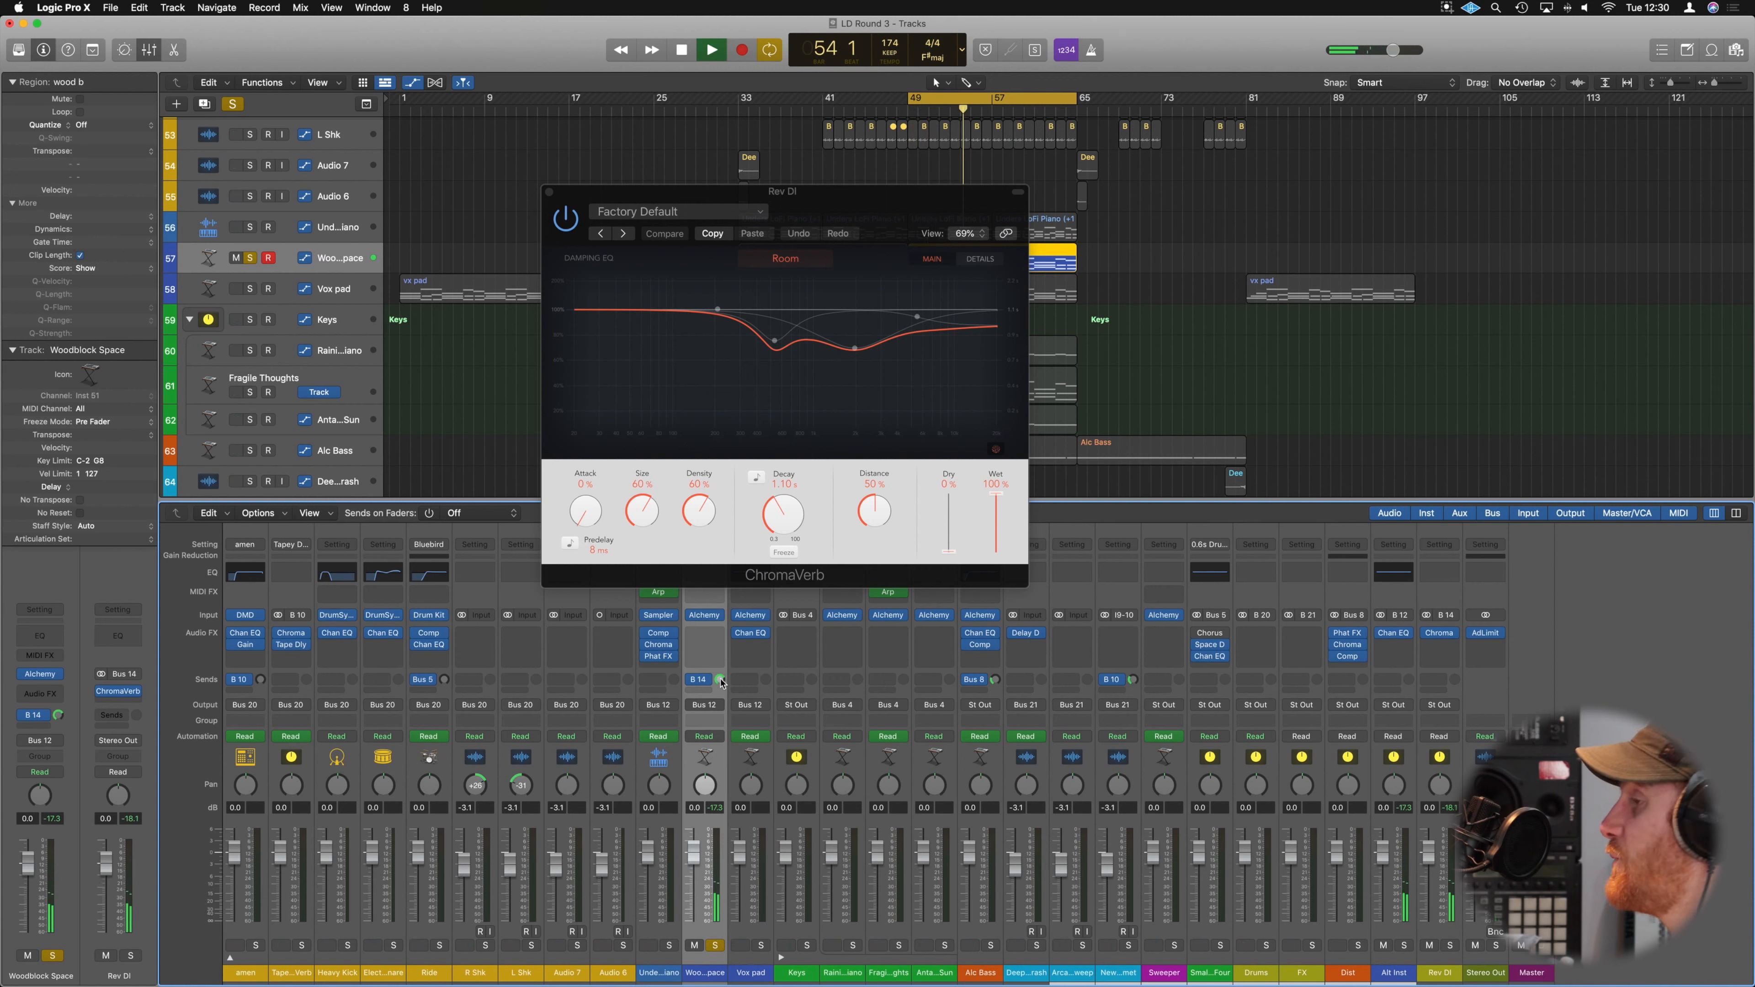
Switch ChromaVerb's room type to Smooth Space and raise the high damping EQ point to a nearly flat ratio of about 0.99.
{"action": "left_click", "coordinate": [787, 259]}
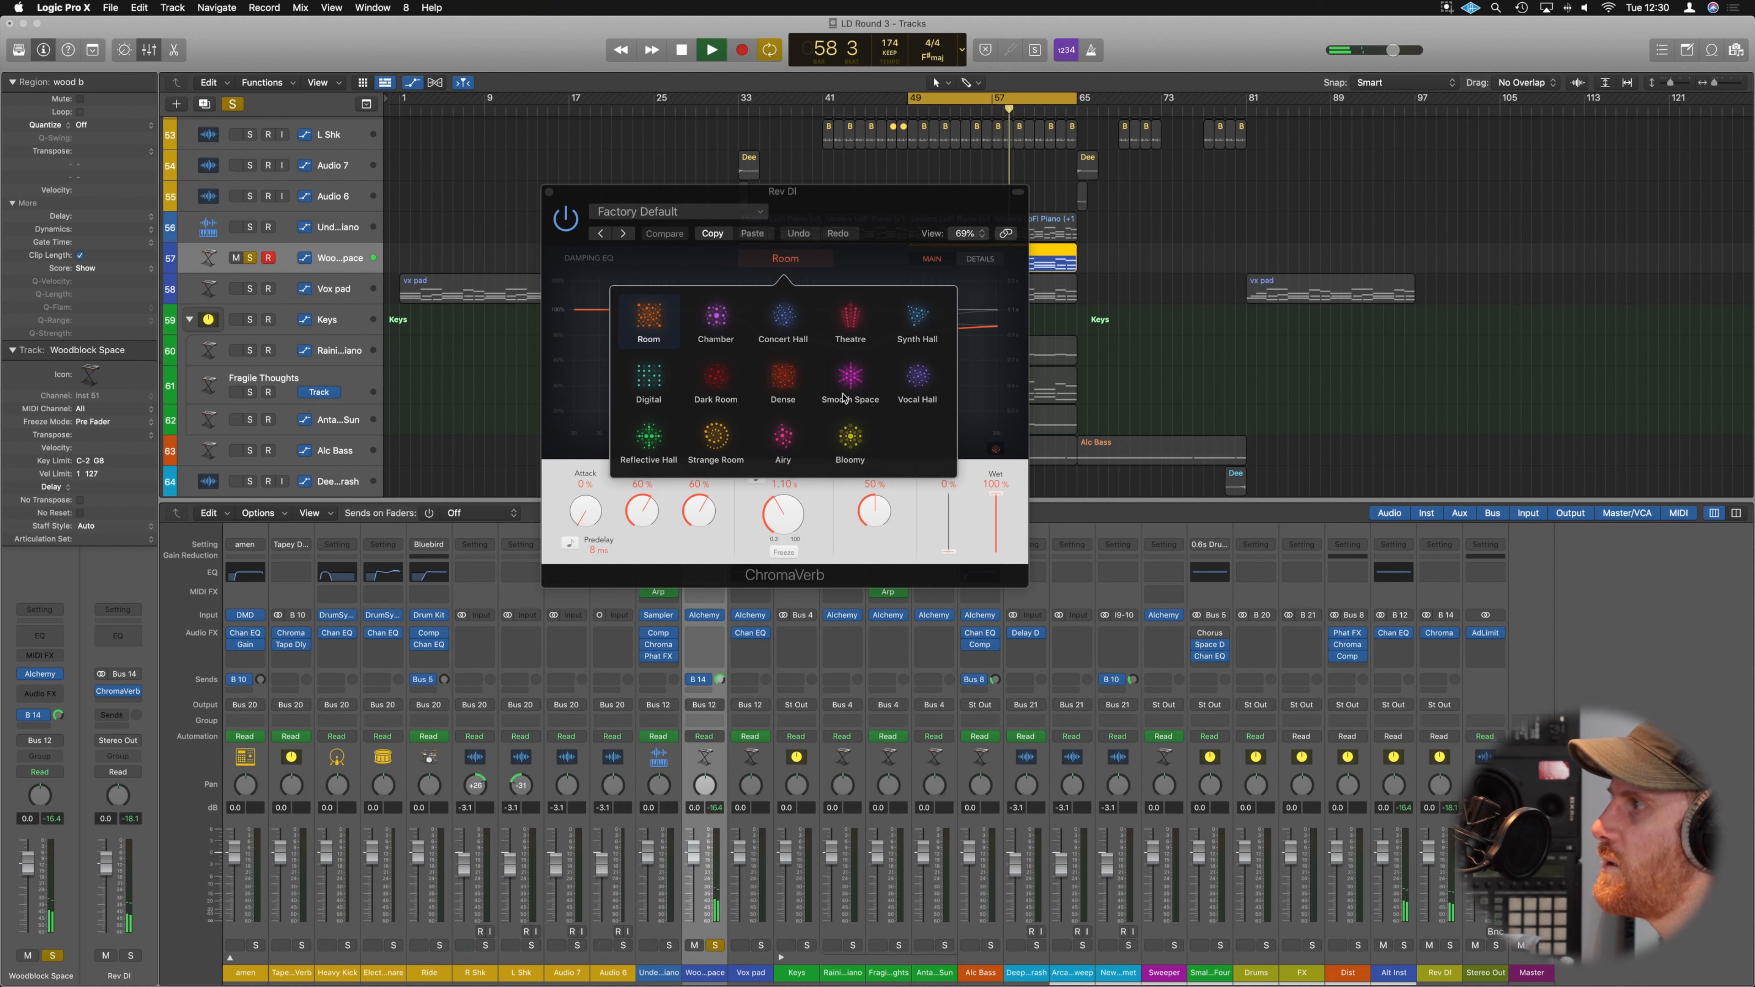
{"action": "left_click", "coordinate": [859, 382]}
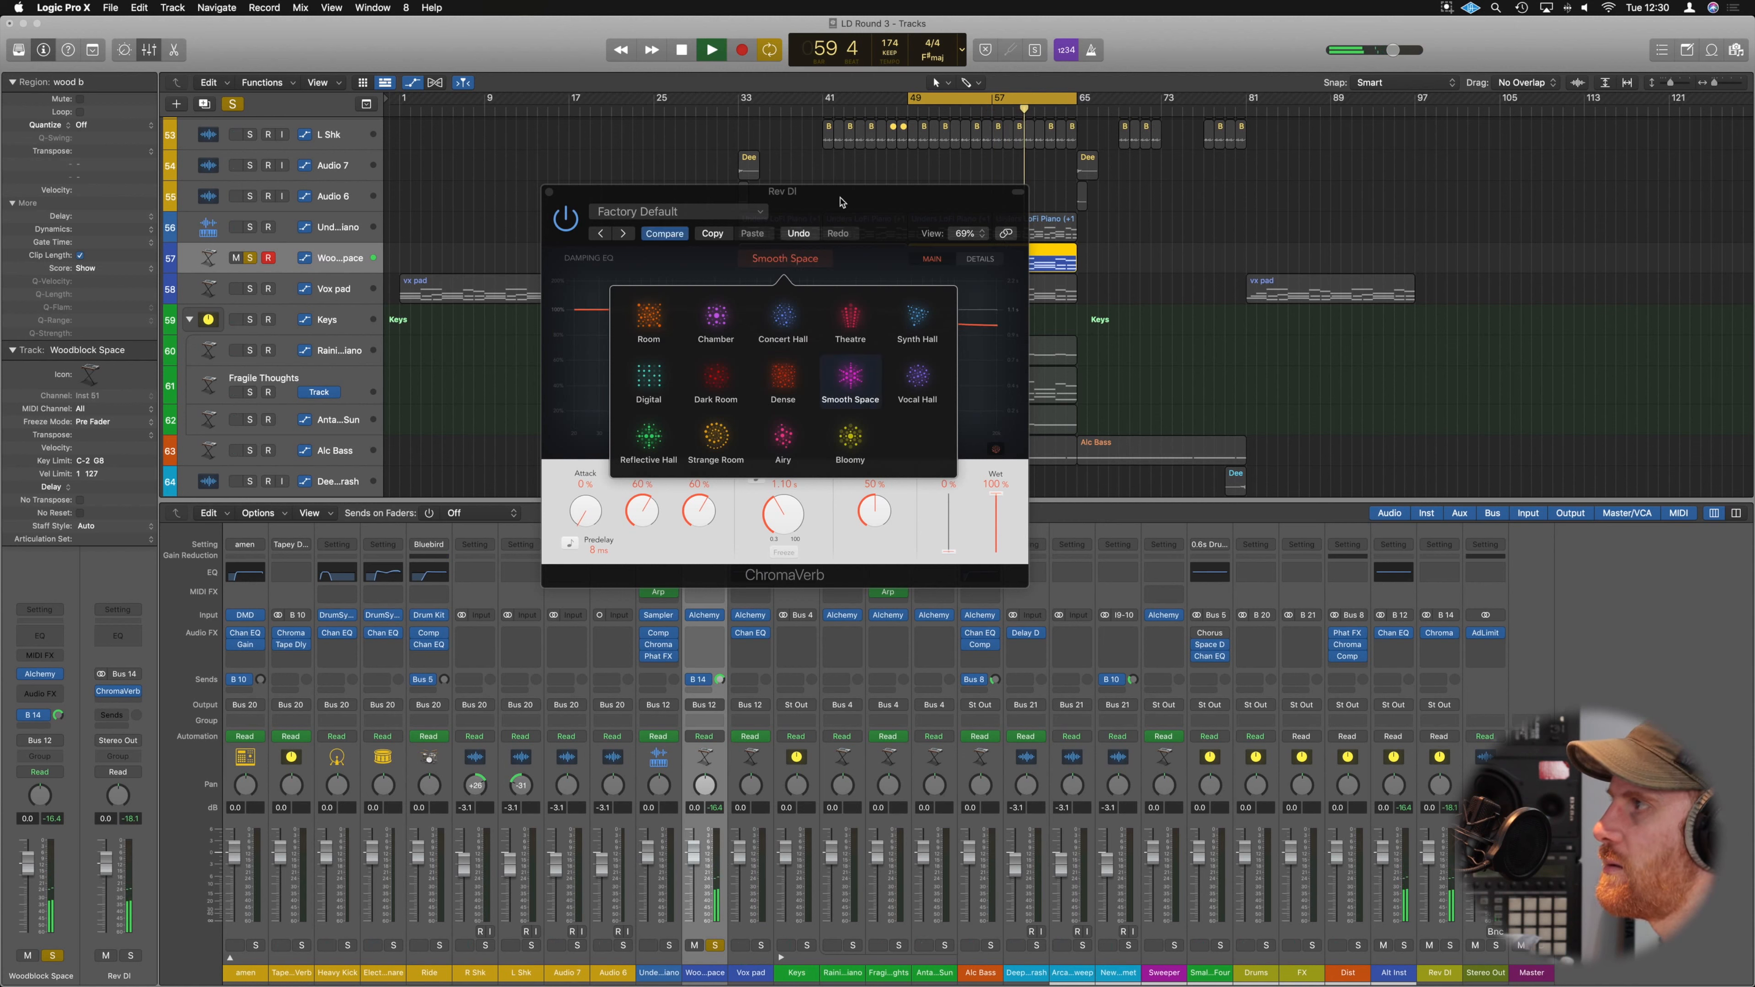
{"action": "left_click", "coordinate": [873, 270]}
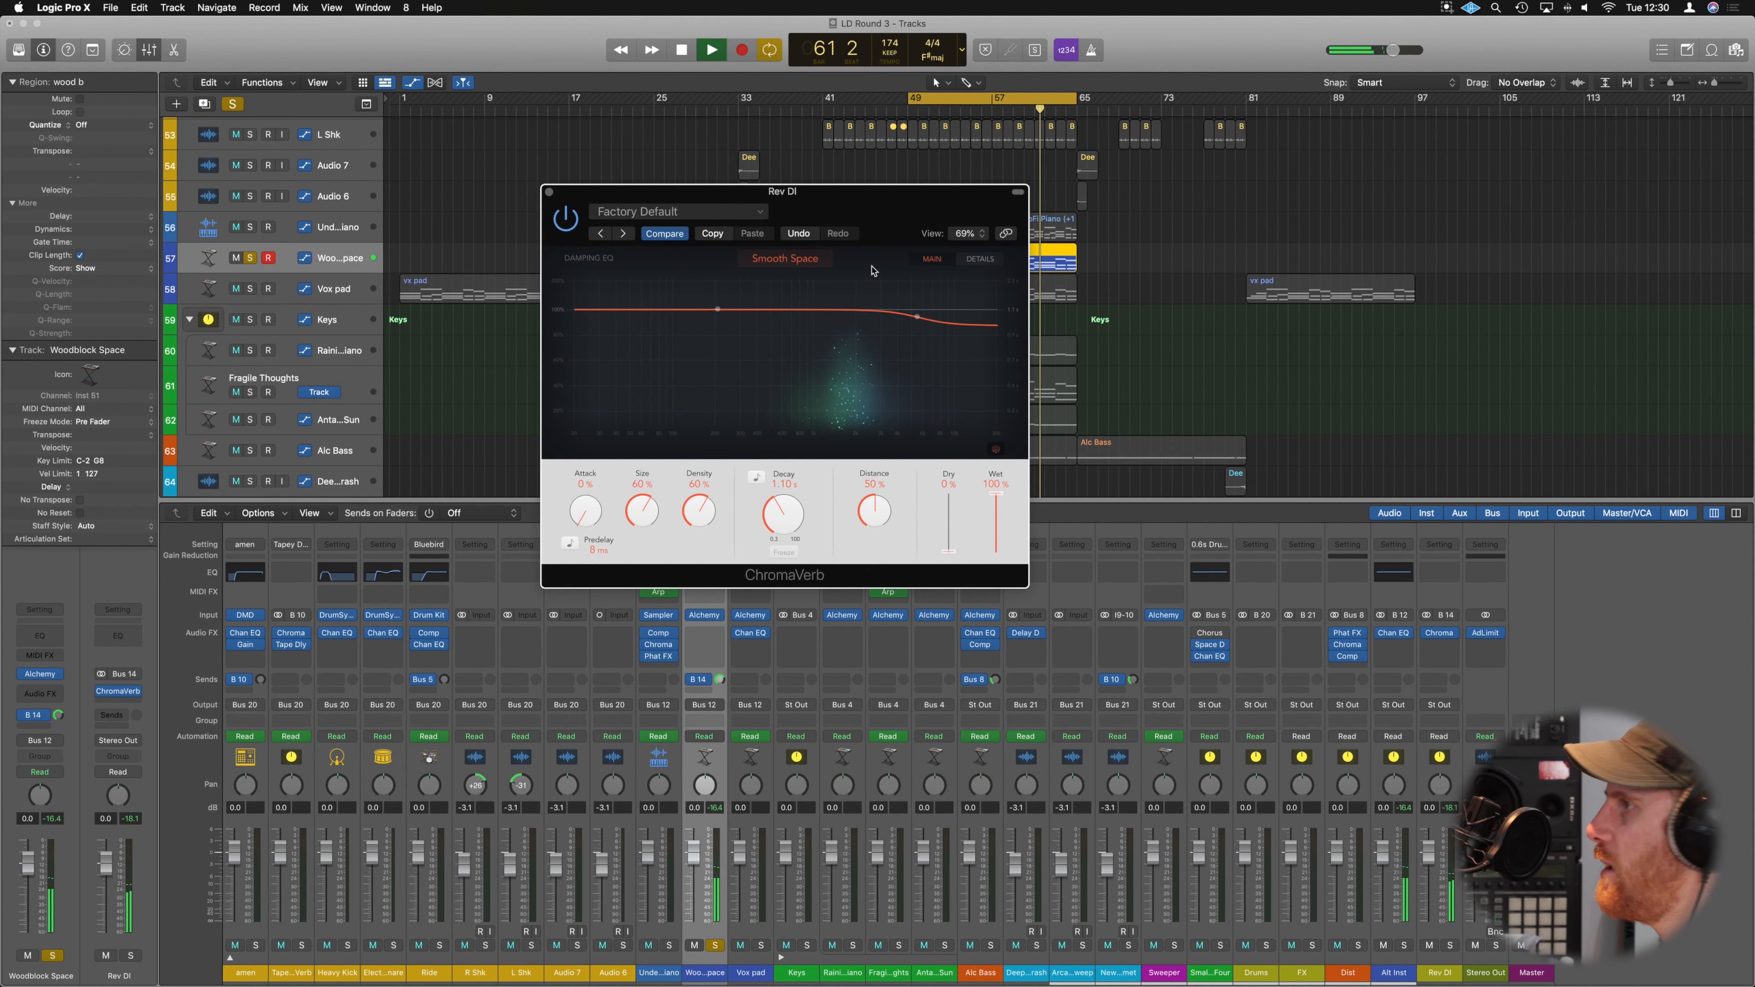
{"action": "left_click_drag", "start_coordinate": [918, 315], "coordinate": [946, 313]}
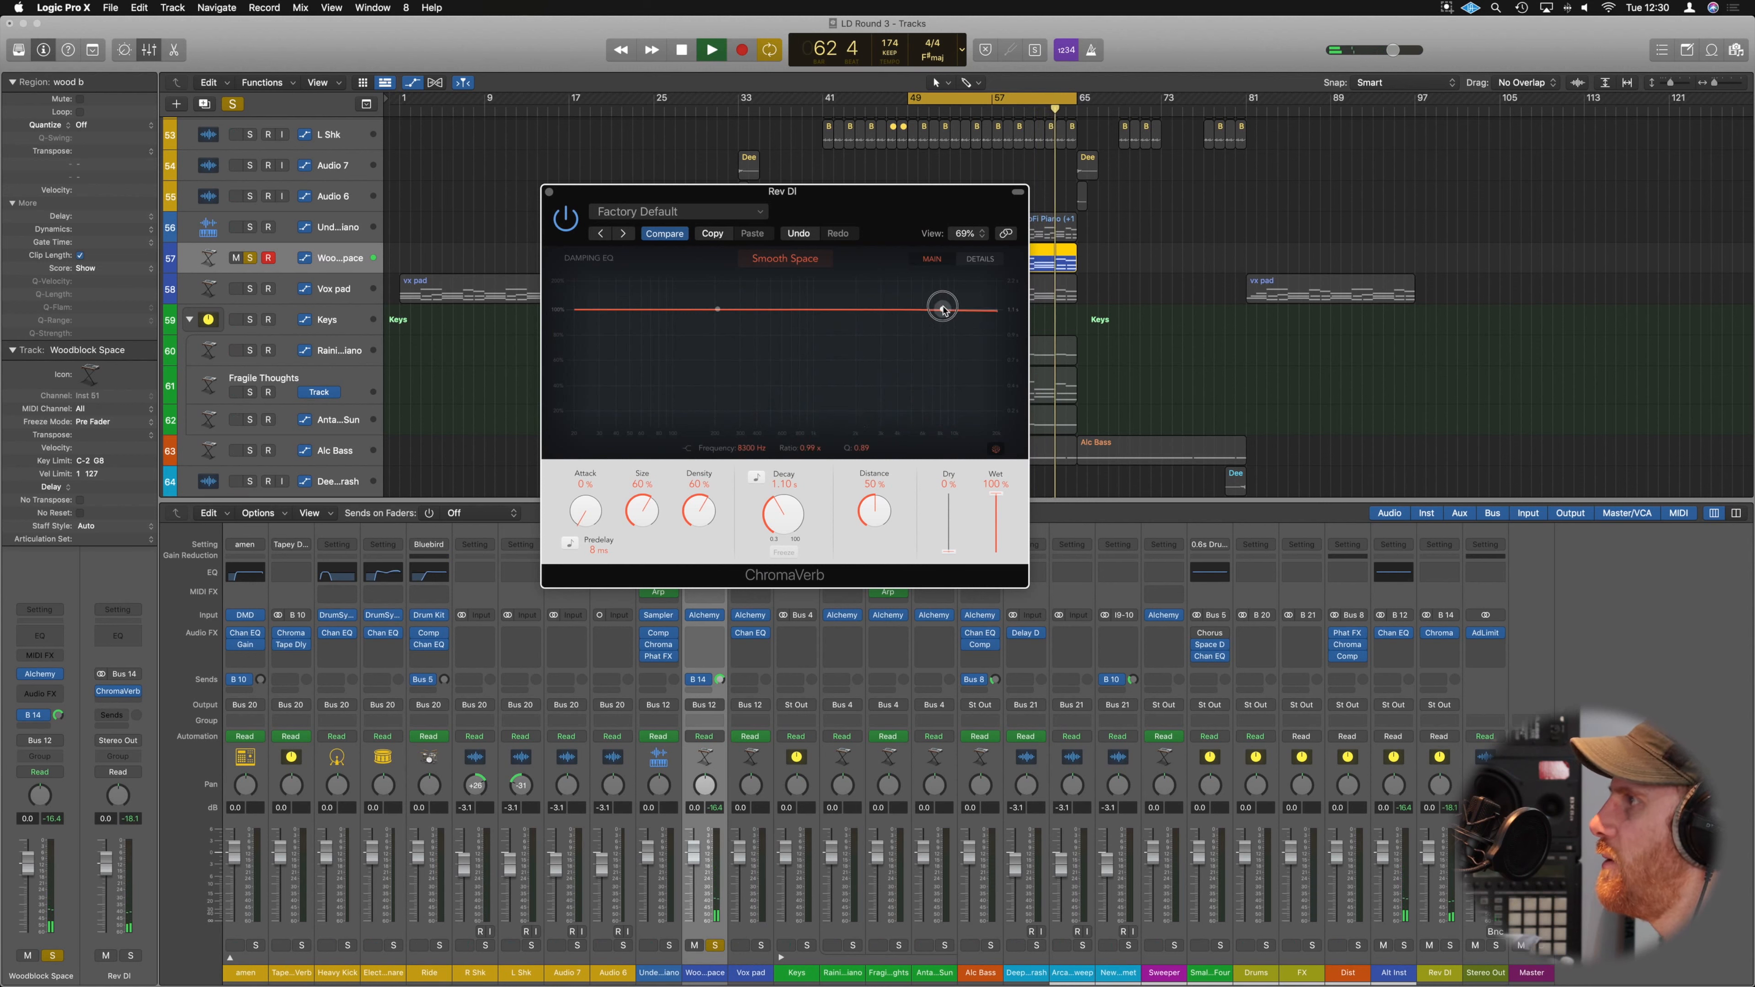
Enable the low cut in ChromaVerb's output EQ and sweep it up to remove the reverb's low end.
{"action": "left_click", "coordinate": [980, 259]}
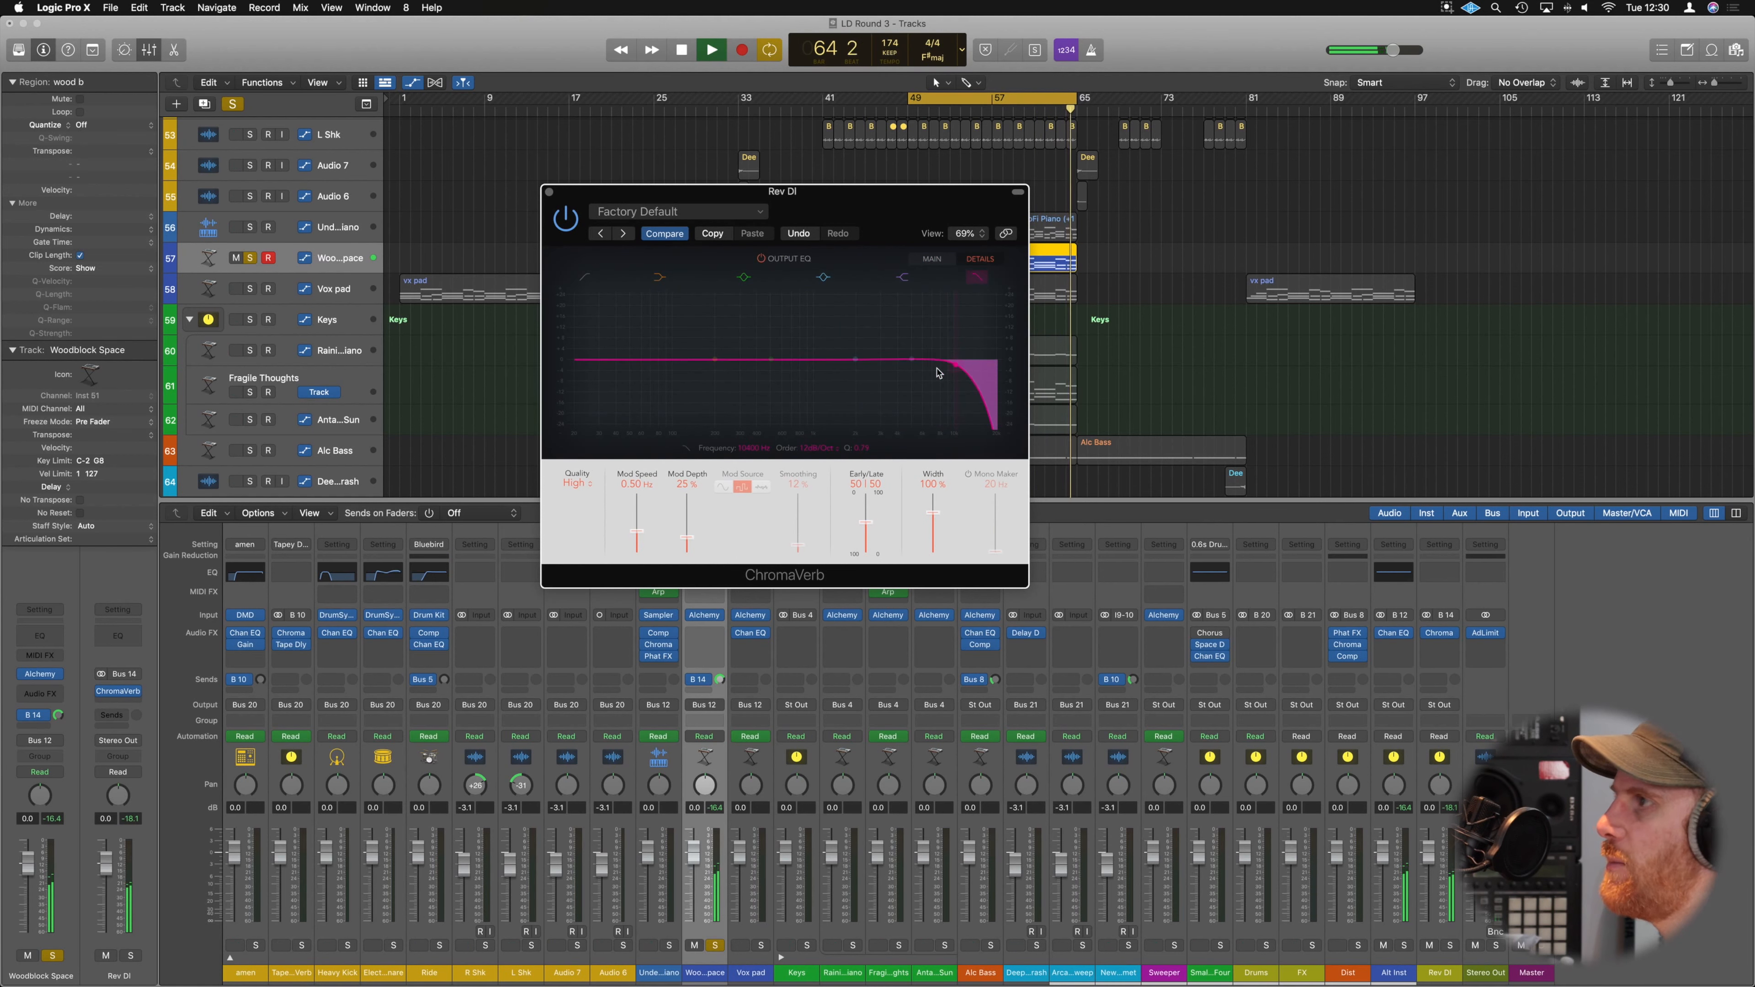
{"action": "left_click", "coordinate": [586, 276]}
{"action": "left_click_drag", "start_coordinate": [581, 372], "coordinate": [780, 363]}
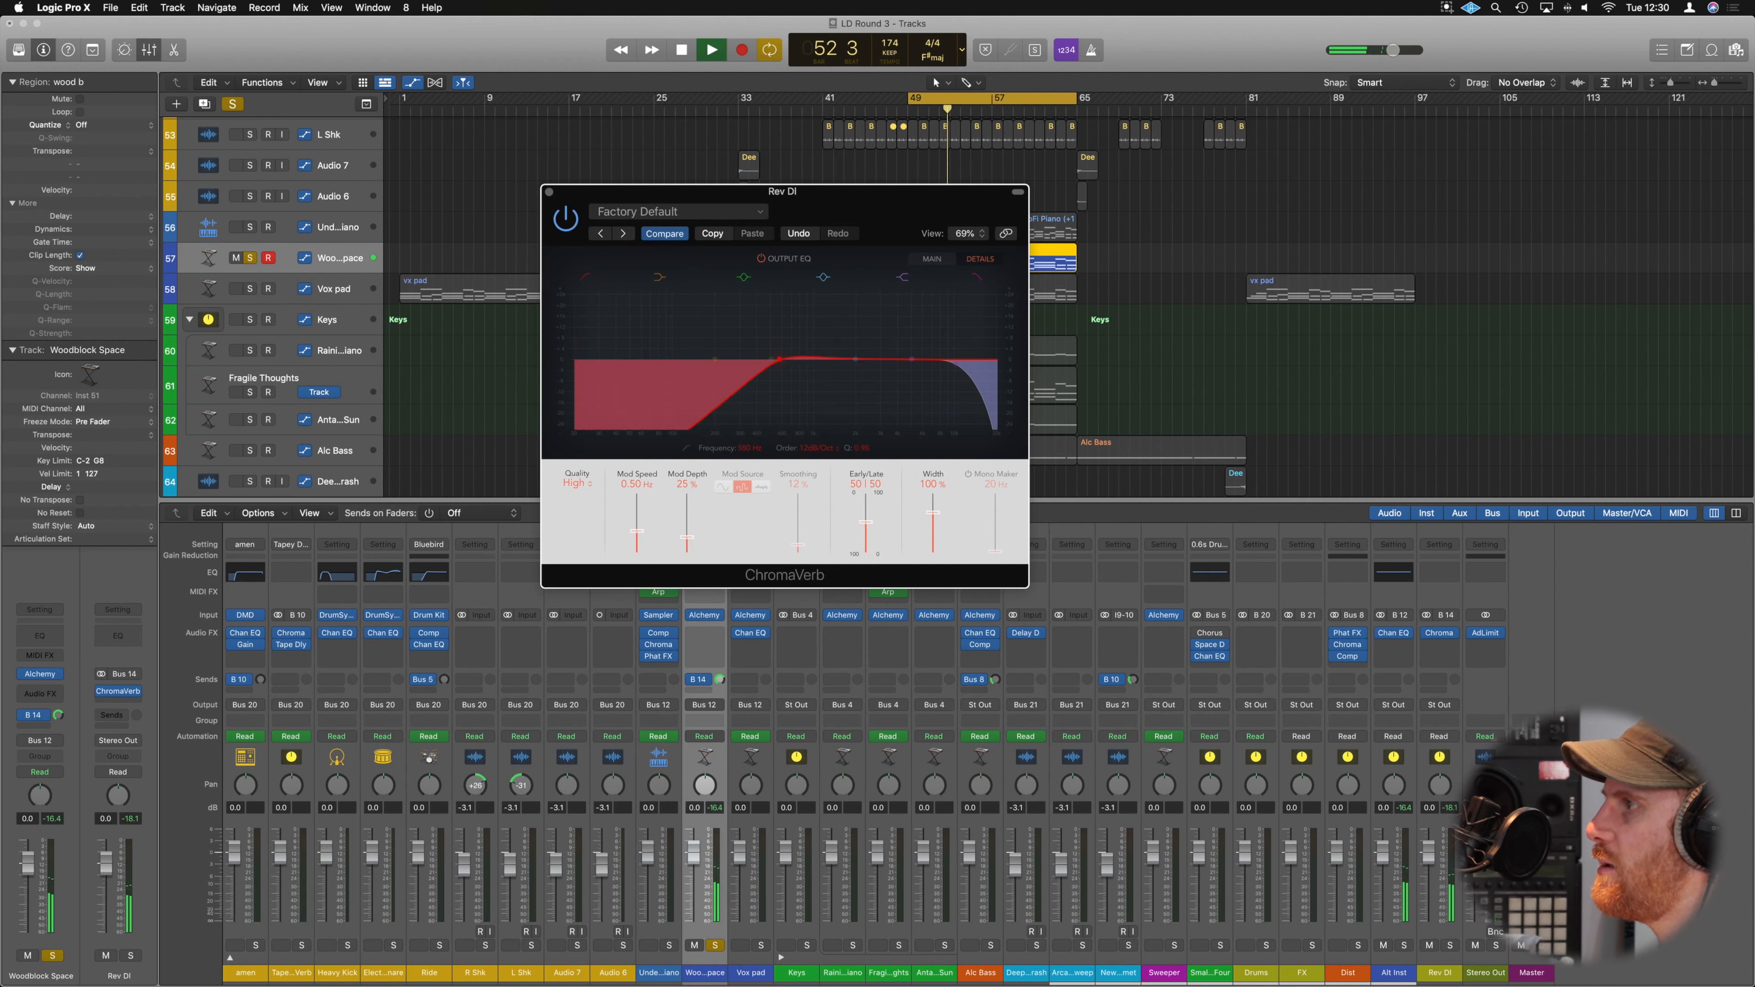
{"action": "left_click", "coordinate": [804, 449]}
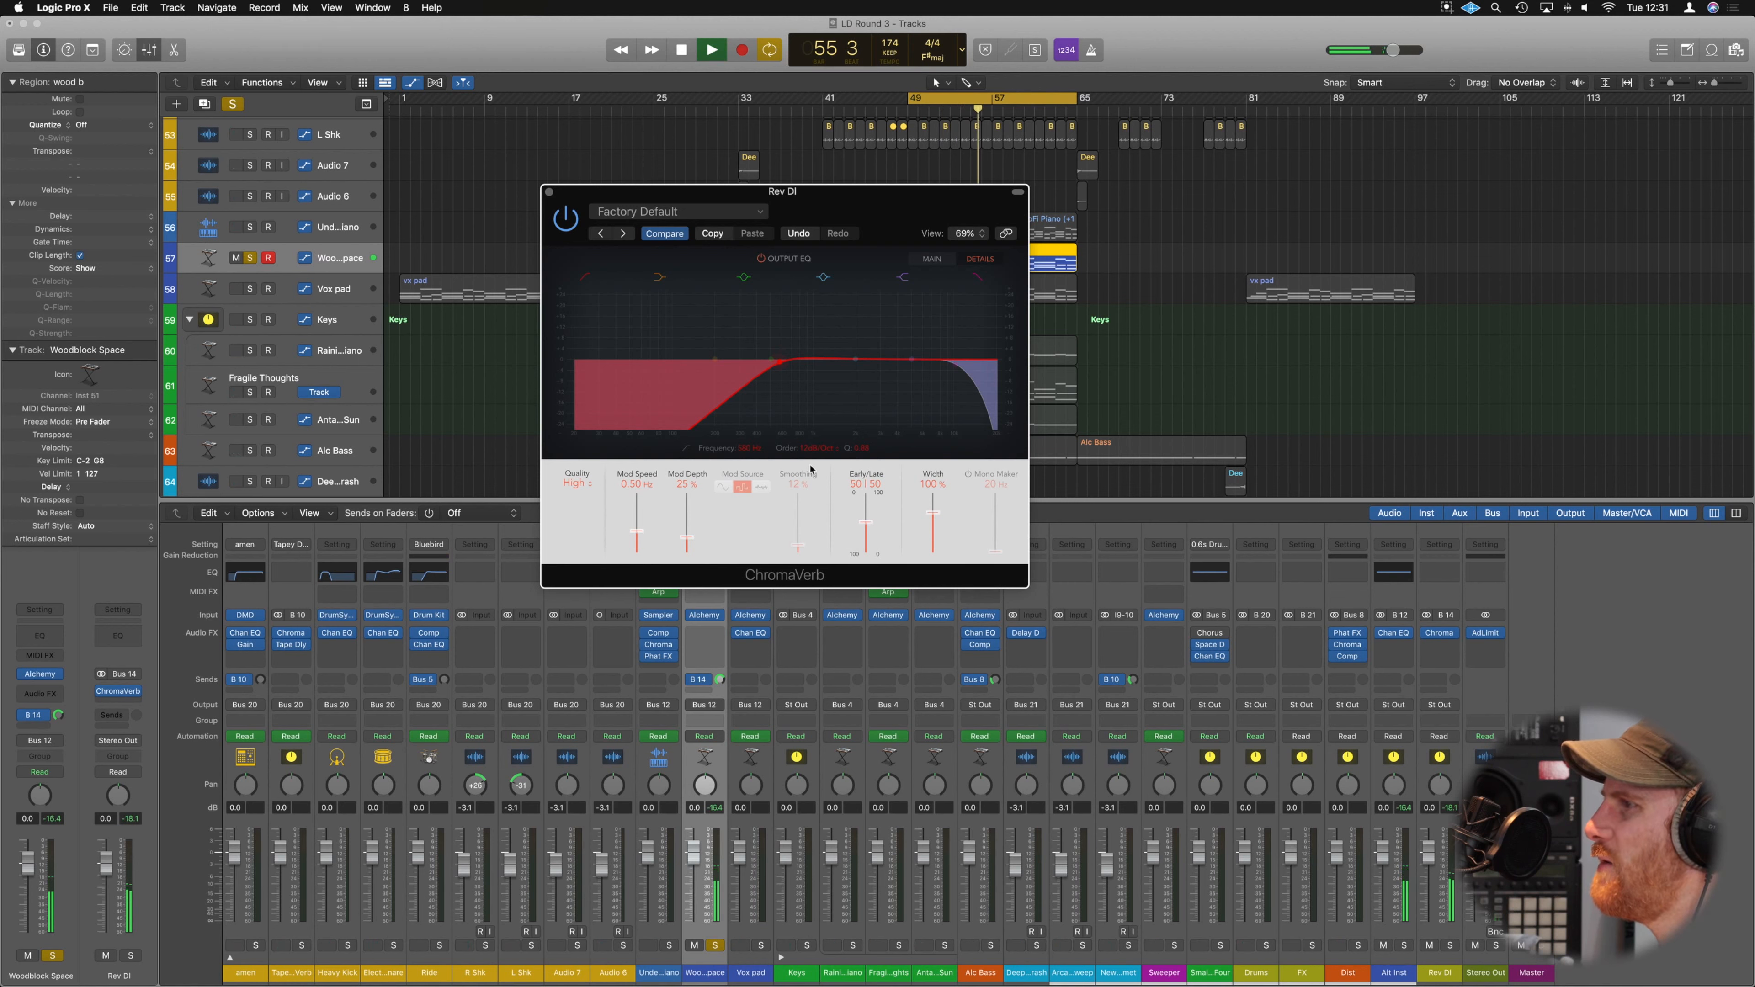
{"action": "left_click", "coordinate": [842, 467]}
{"action": "left_click_drag", "start_coordinate": [778, 361], "coordinate": [798, 361]}
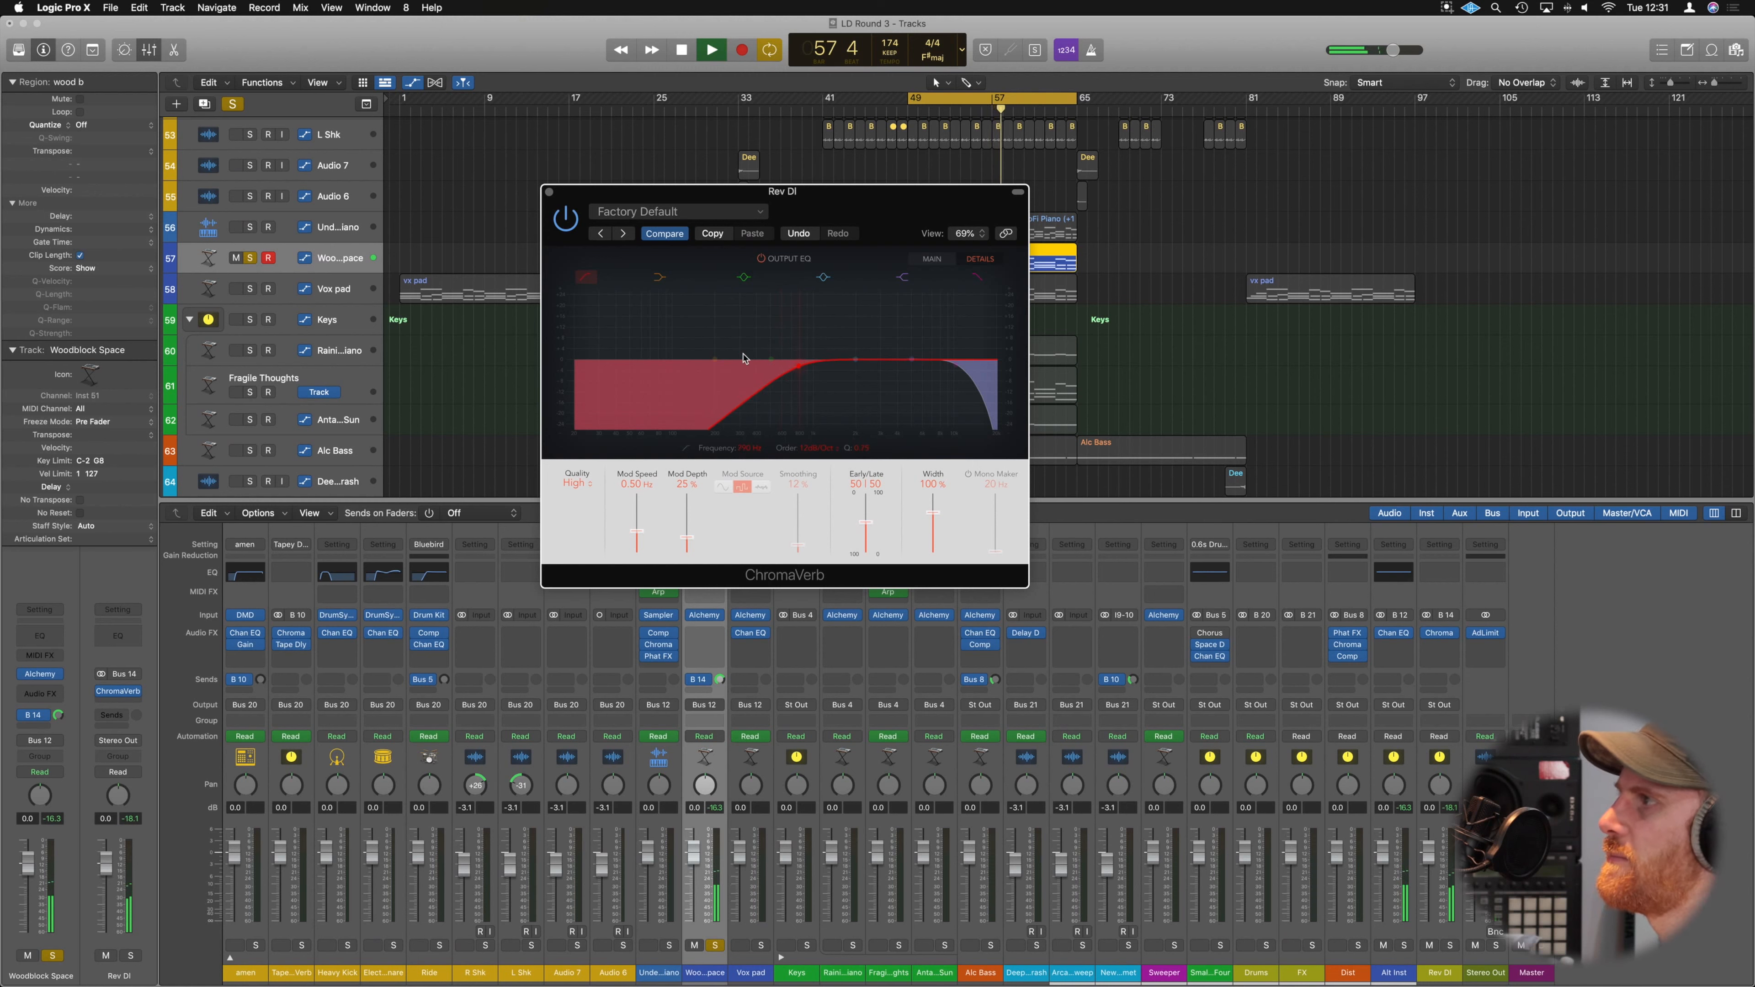
Sync ChromaVerb's predelay to the tempo and set it to 1/64.
{"action": "left_click", "coordinate": [931, 259]}
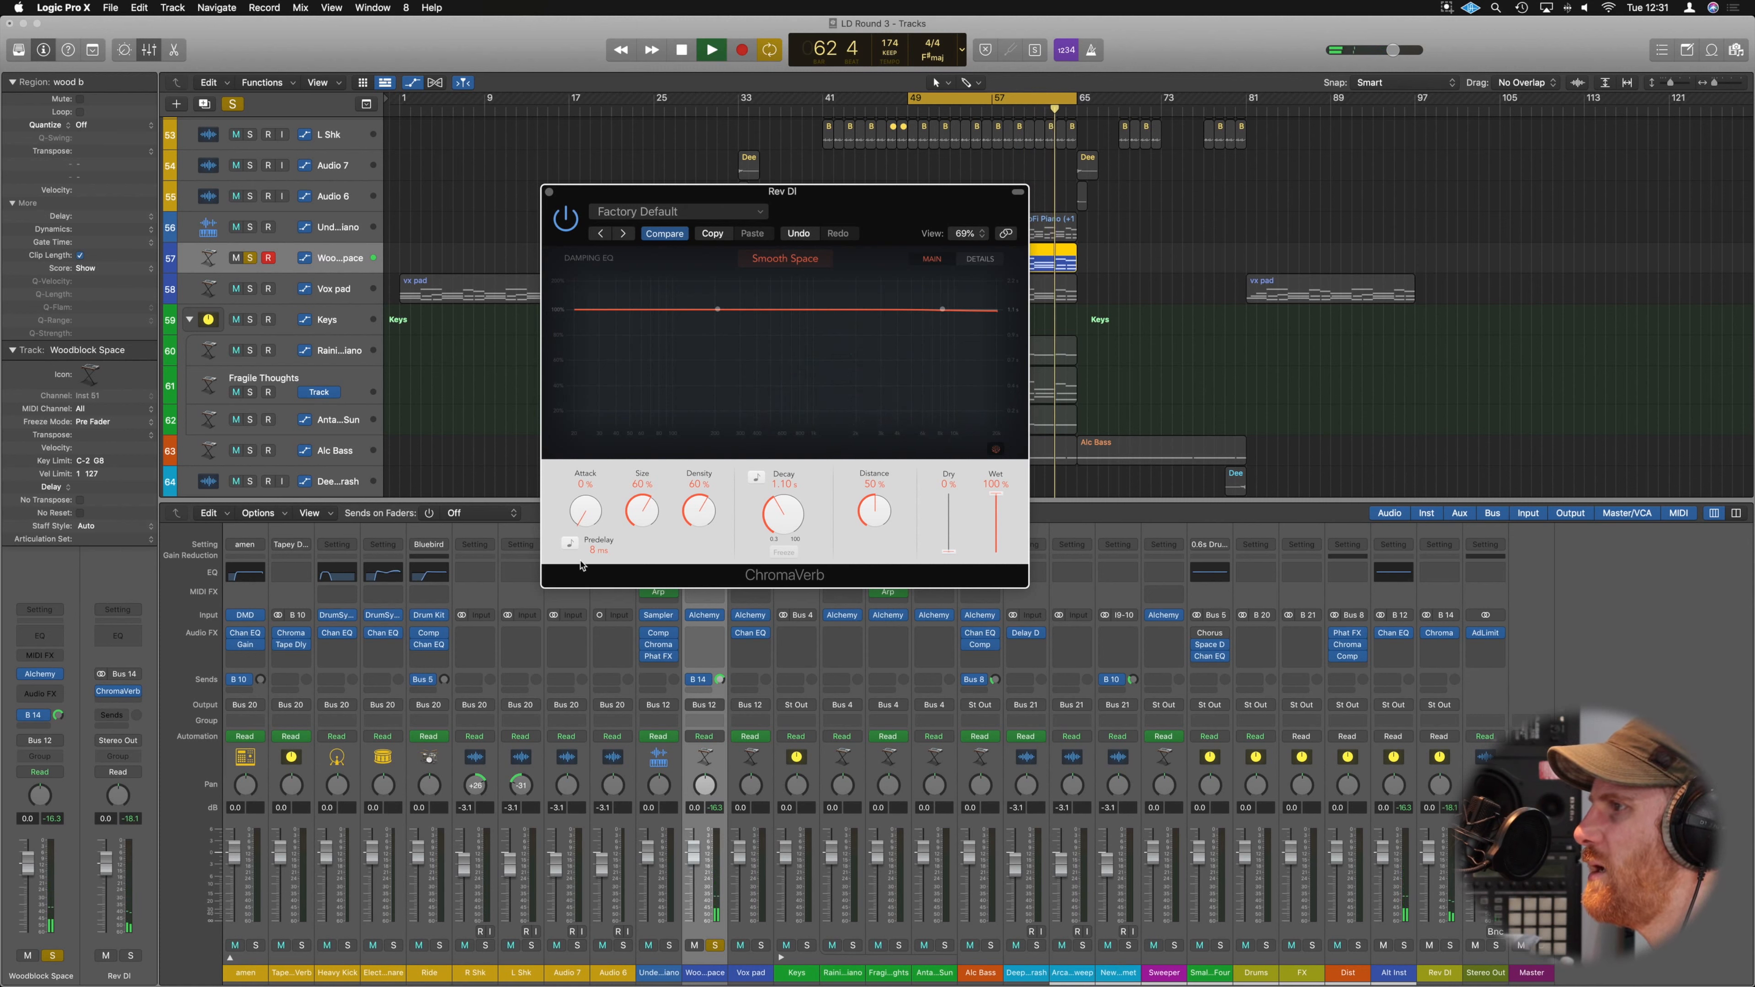
{"action": "left_click", "coordinate": [572, 545]}
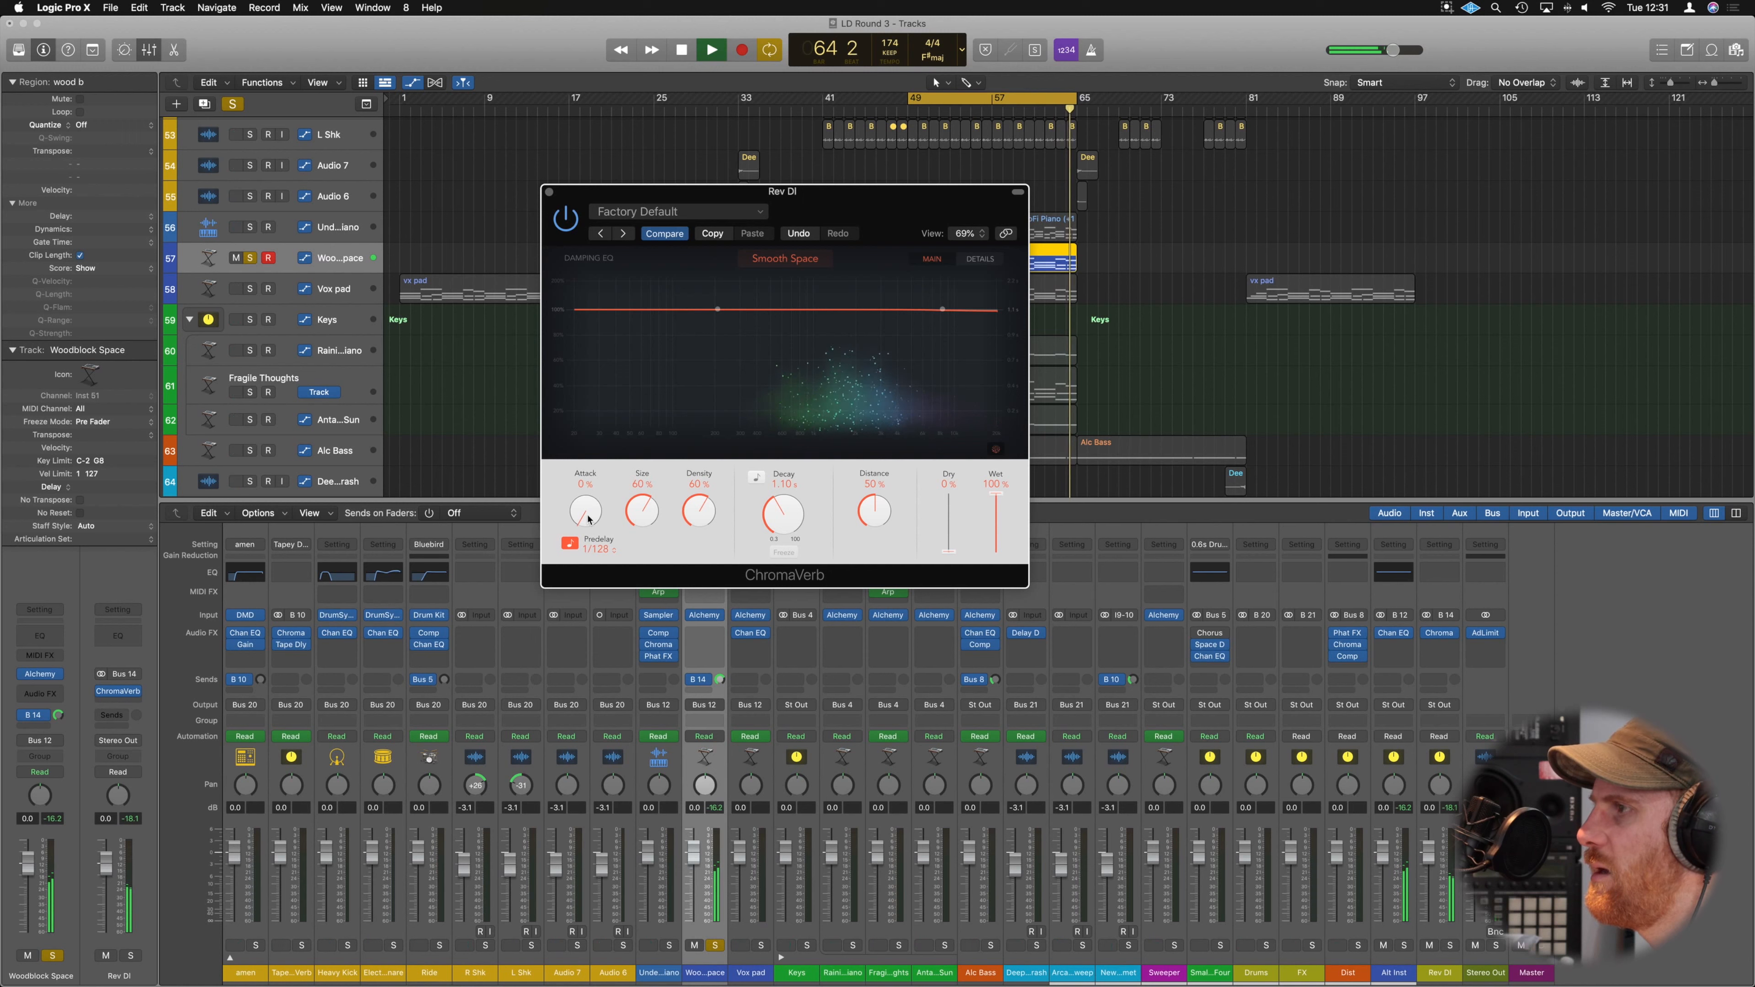
{"action": "left_click", "coordinate": [599, 549]}
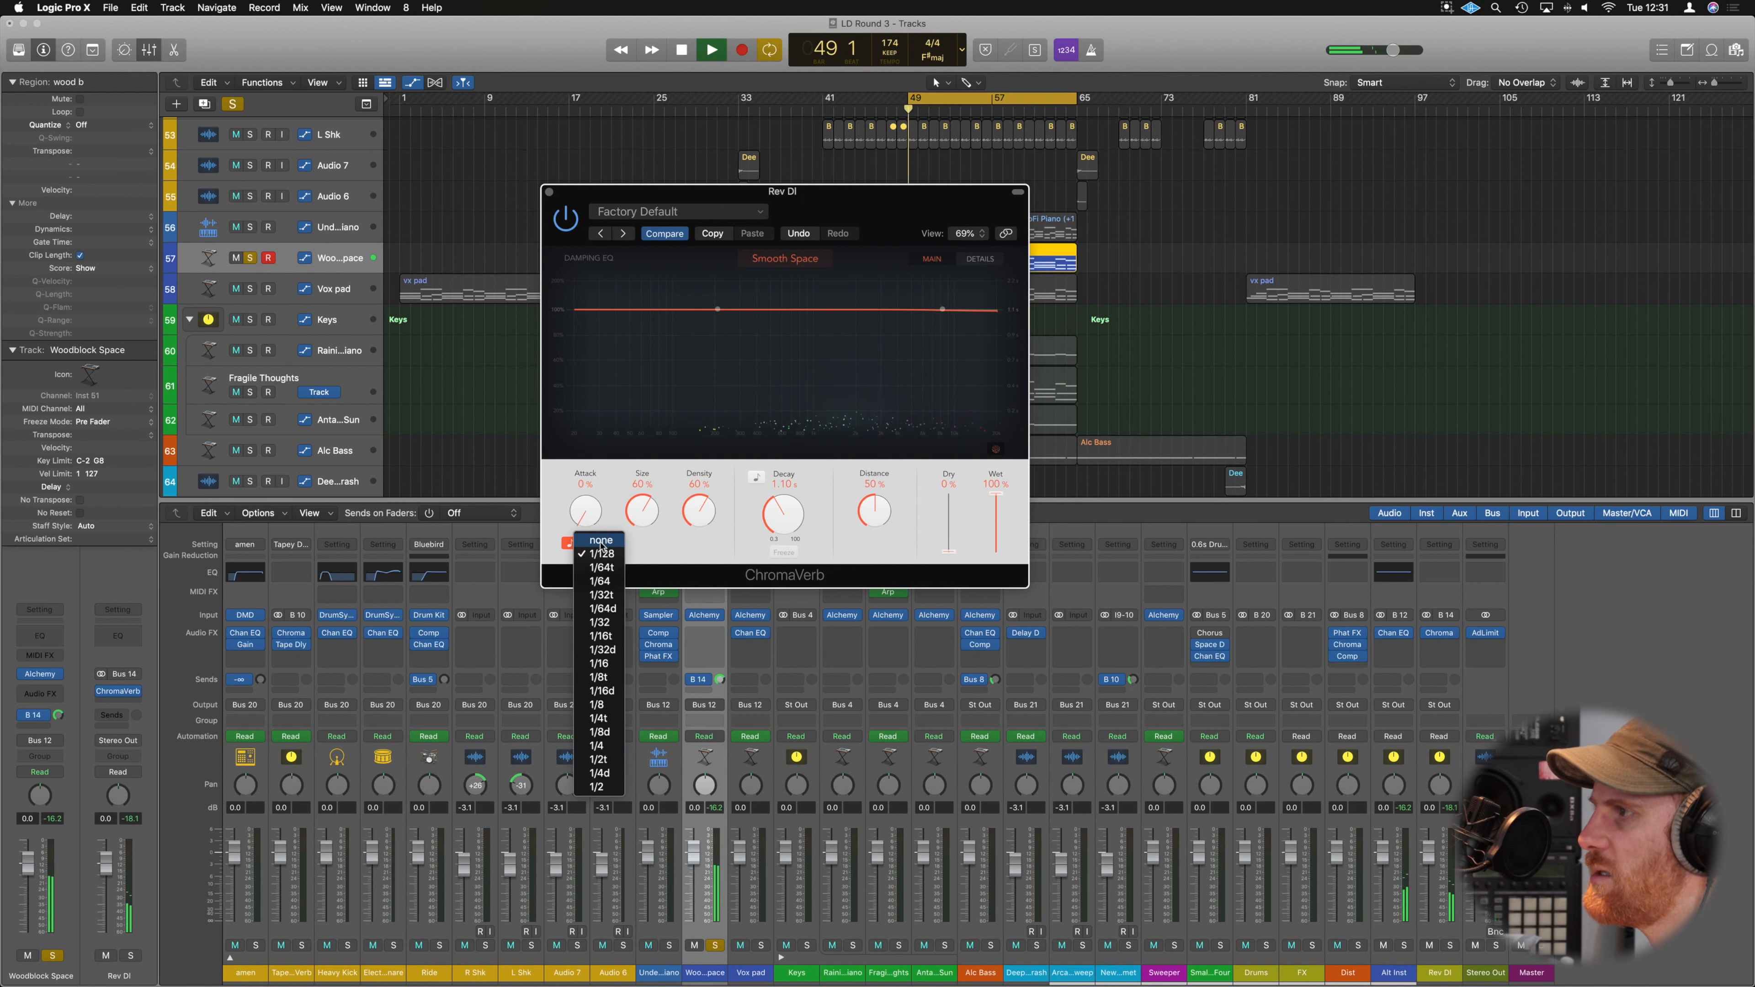
{"action": "left_click", "coordinate": [604, 582]}
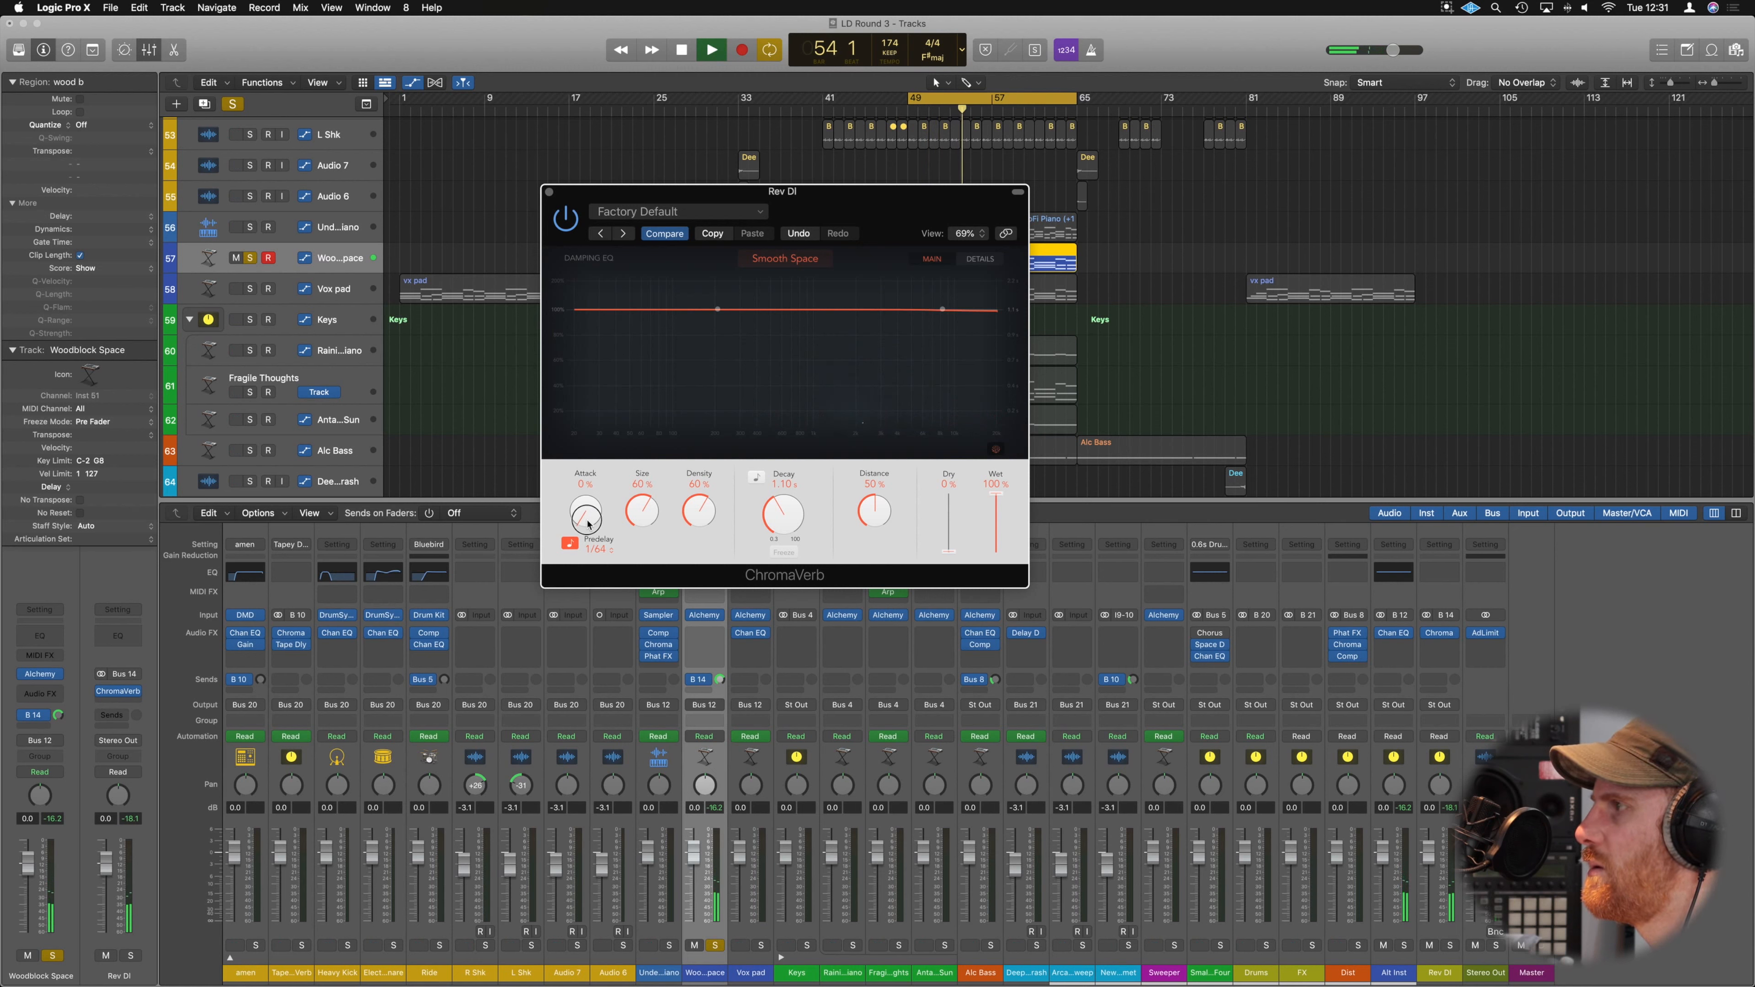
Set ChromaVerb's attack to 1% and its distance to 38%.
{"action": "left_click_drag", "start_coordinate": [588, 524], "coordinate": [589, 519]}
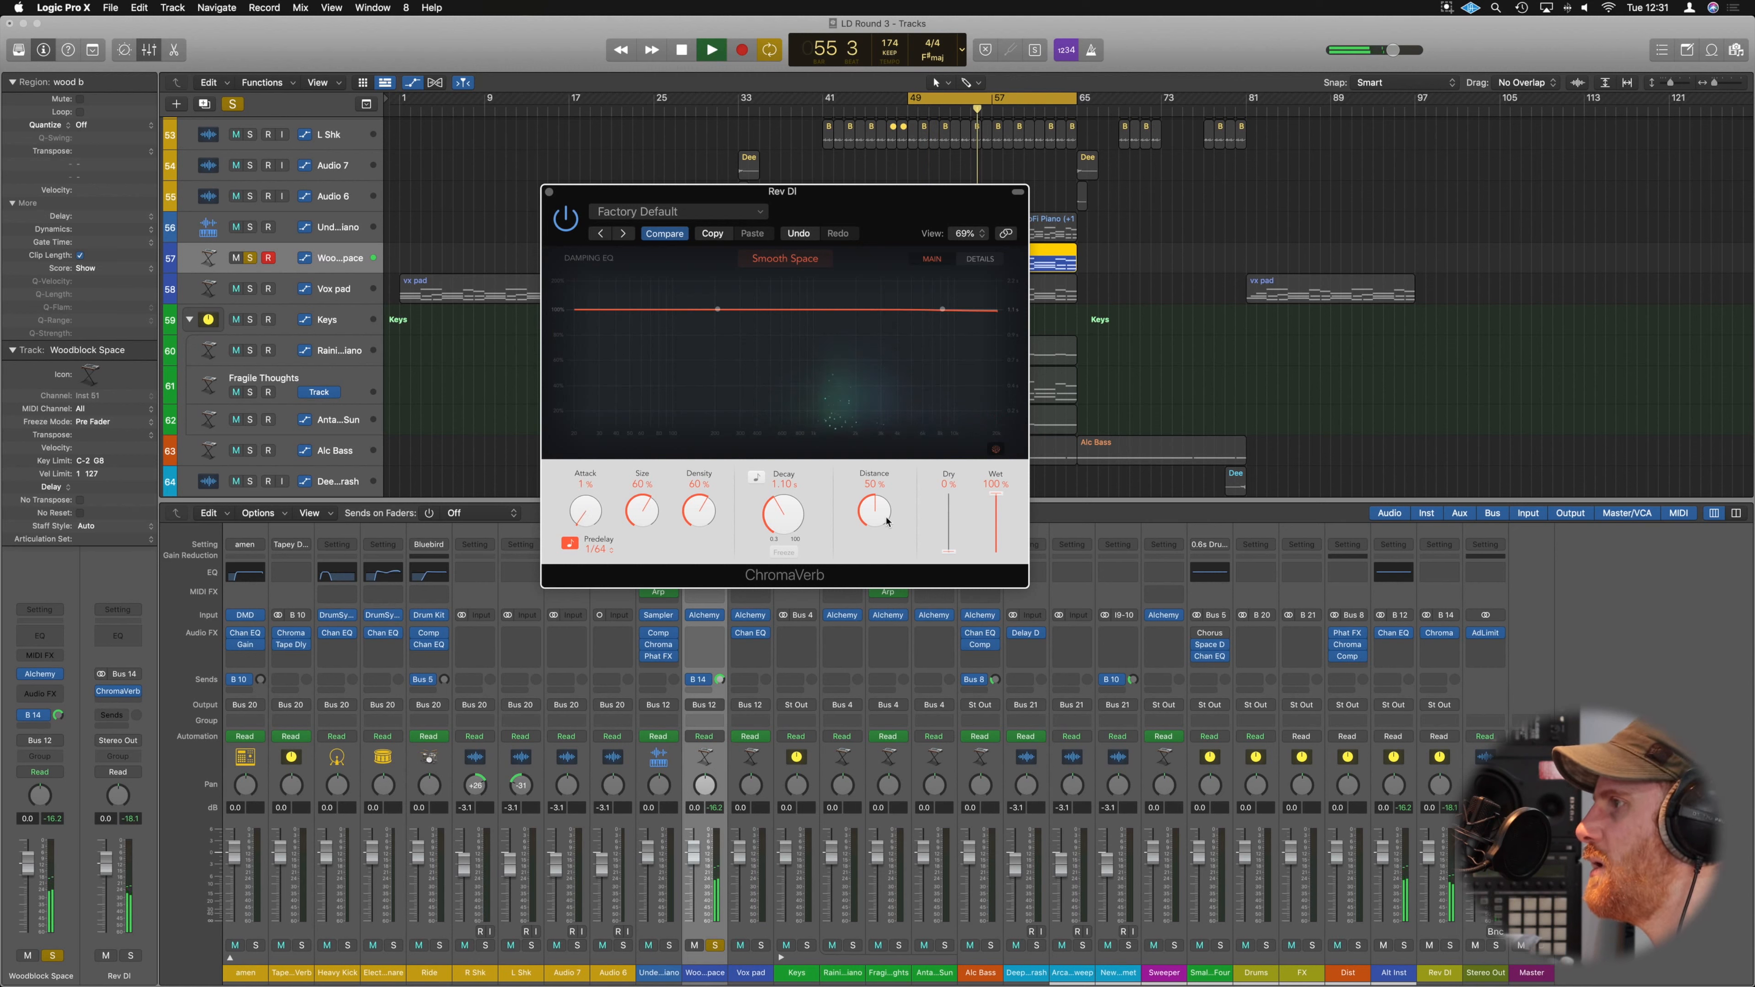
{"action": "left_click_drag", "start_coordinate": [885, 515], "coordinate": [885, 553]}
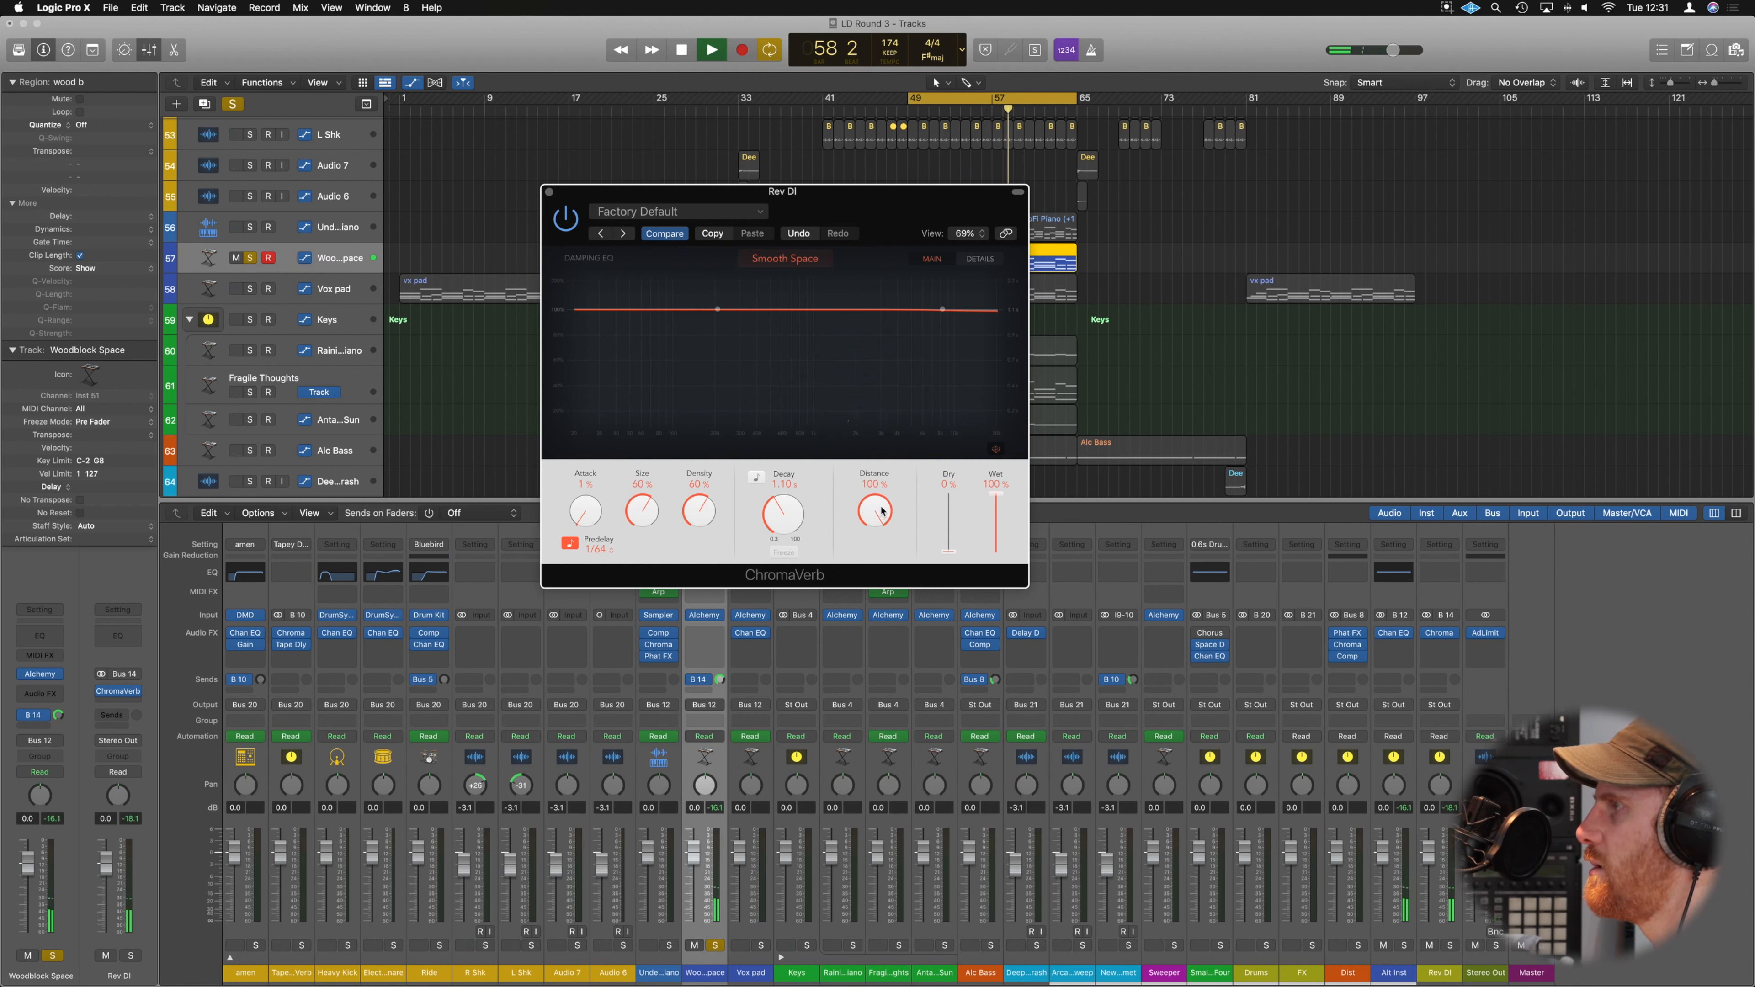
{"action": "left_click_drag", "start_coordinate": [883, 515], "coordinate": [908, 646]}
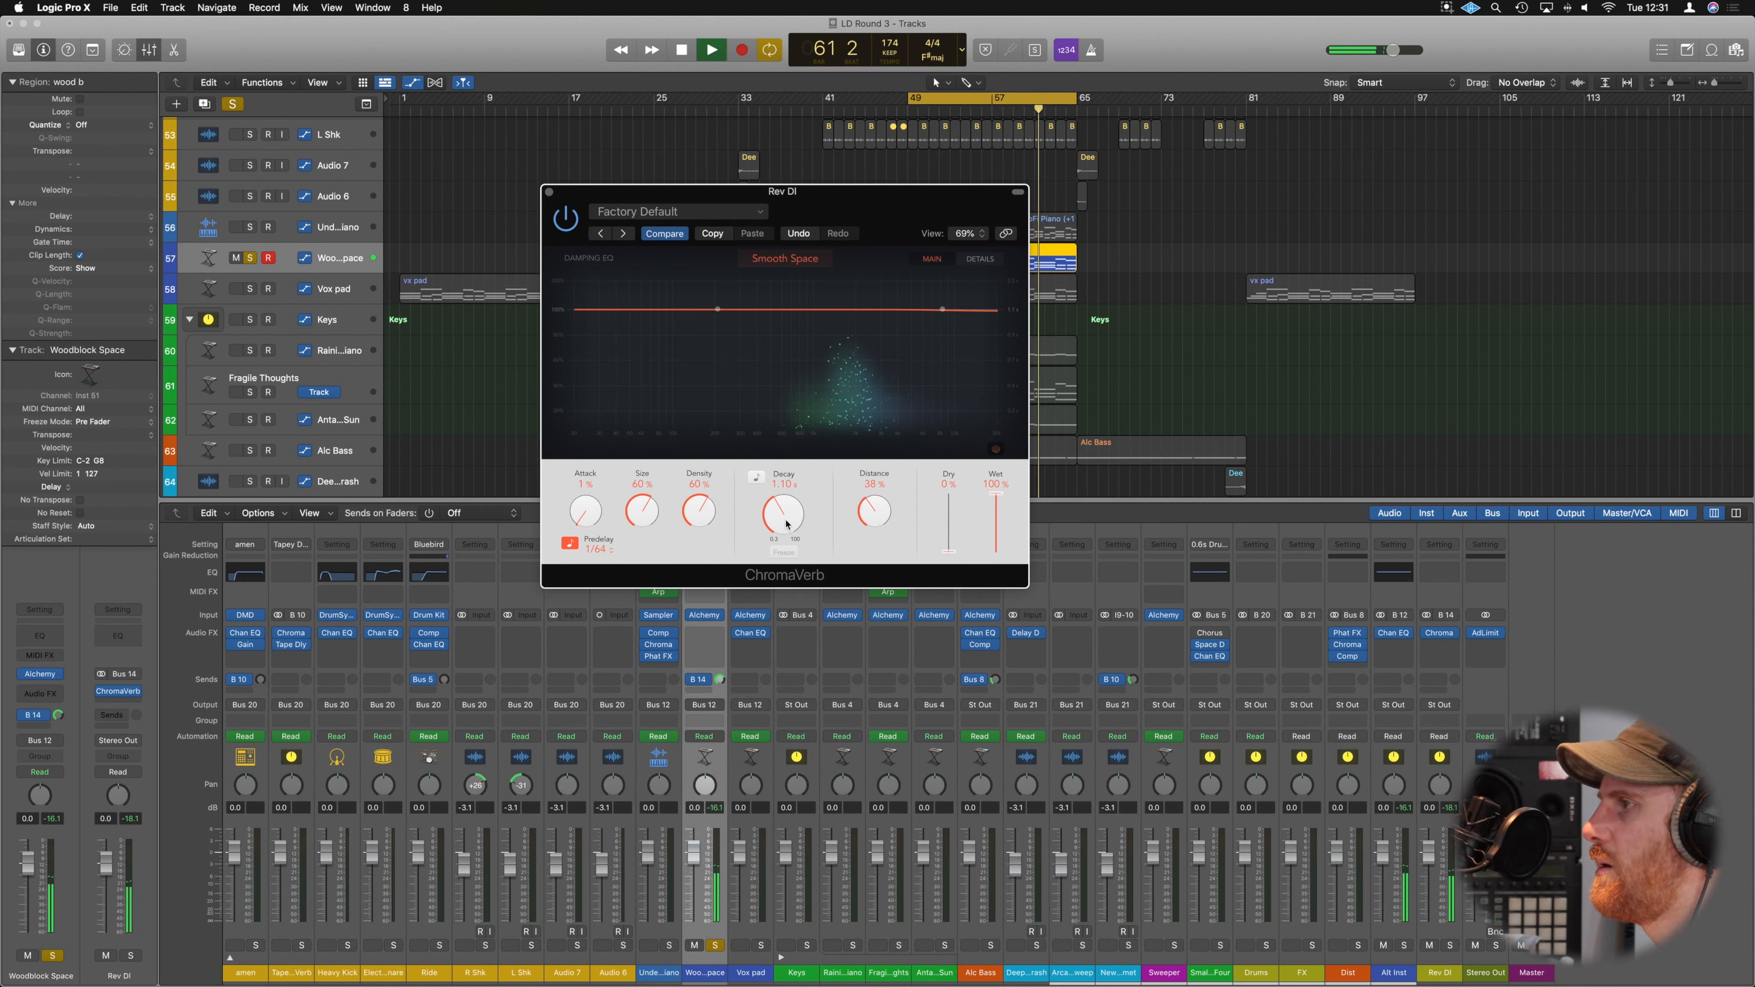
Sync ChromaVerb's decay to the tempo and set it to 1/2.
{"action": "left_click", "coordinate": [758, 479]}
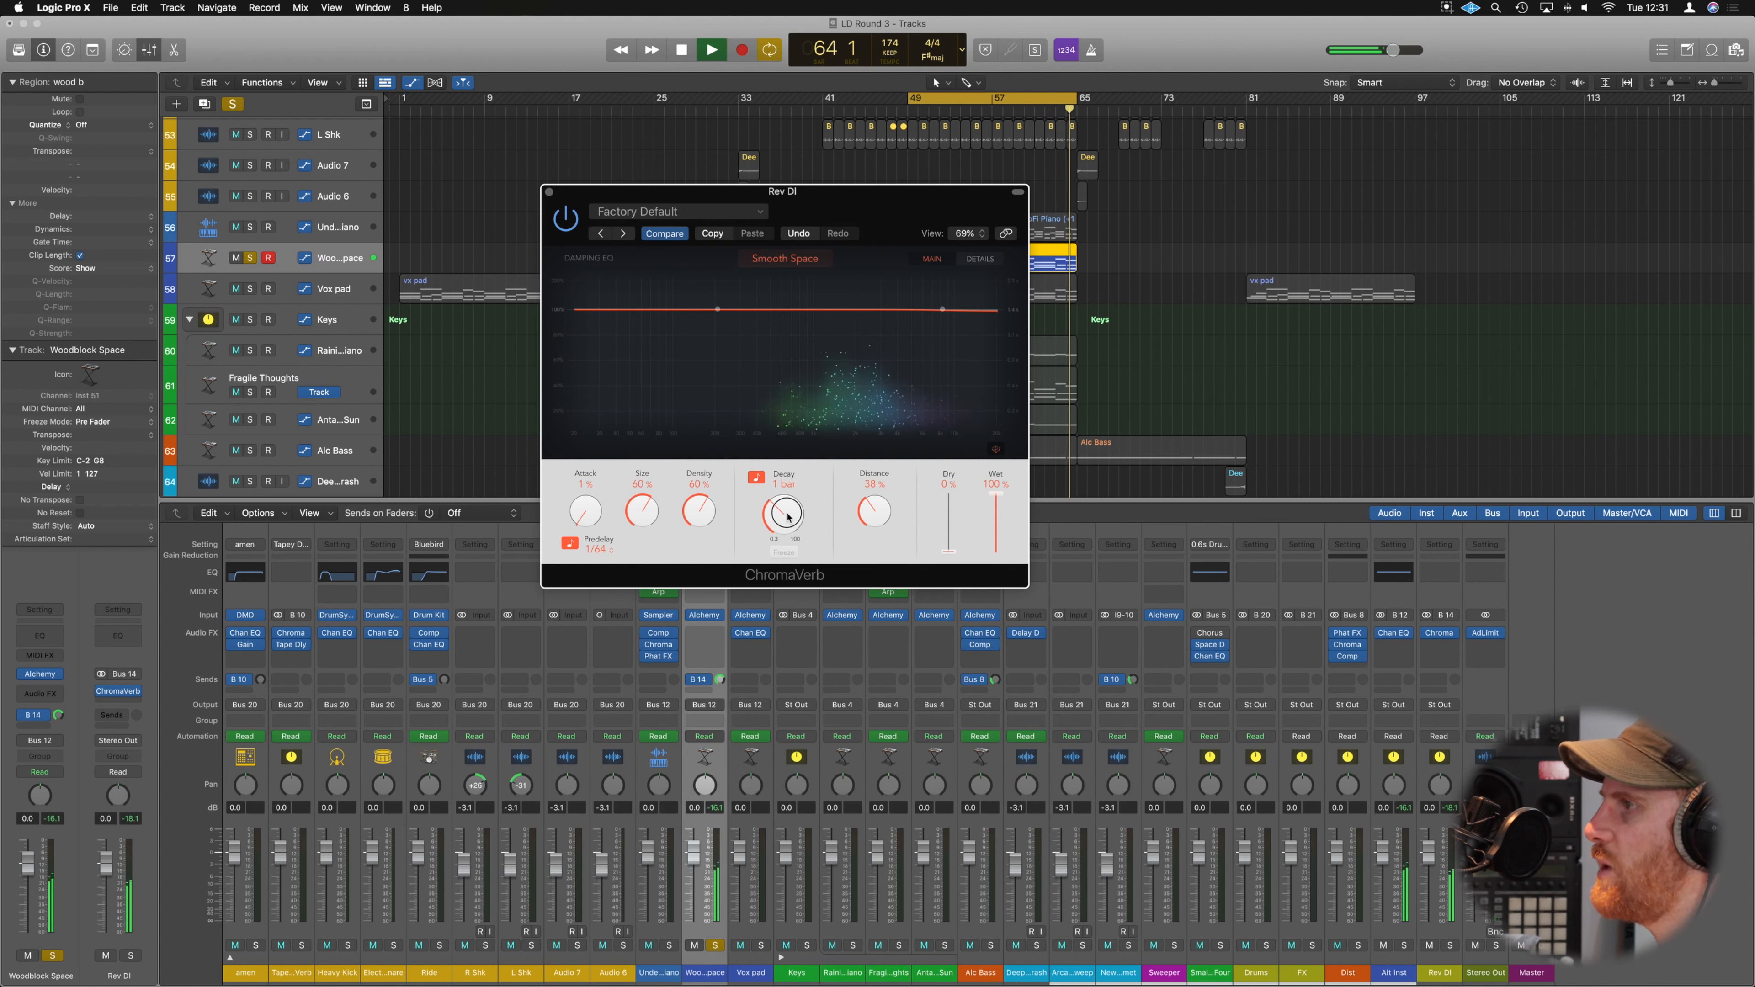
{"action": "left_click_drag", "start_coordinate": [788, 516], "coordinate": [788, 538]}
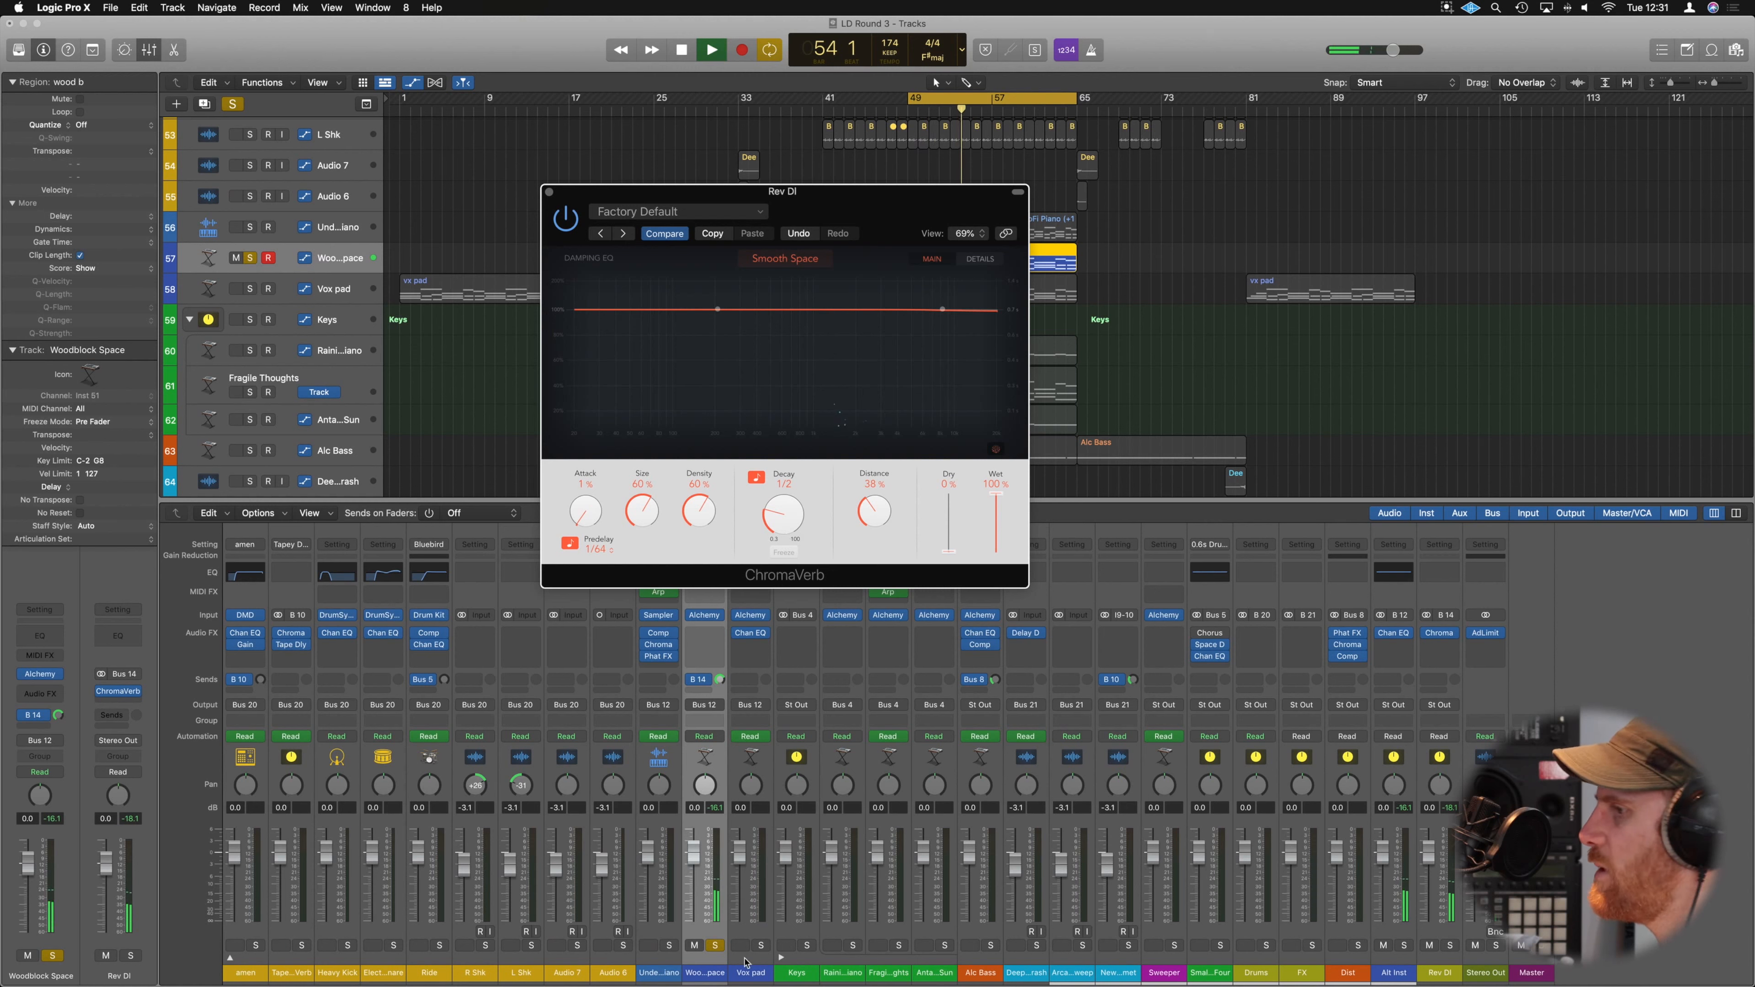
Unsolo Woodblock Space, compare its Bus 14 send off and on in the full mix, and fine-tune the send level.
{"action": "left_click", "coordinate": [715, 945]}
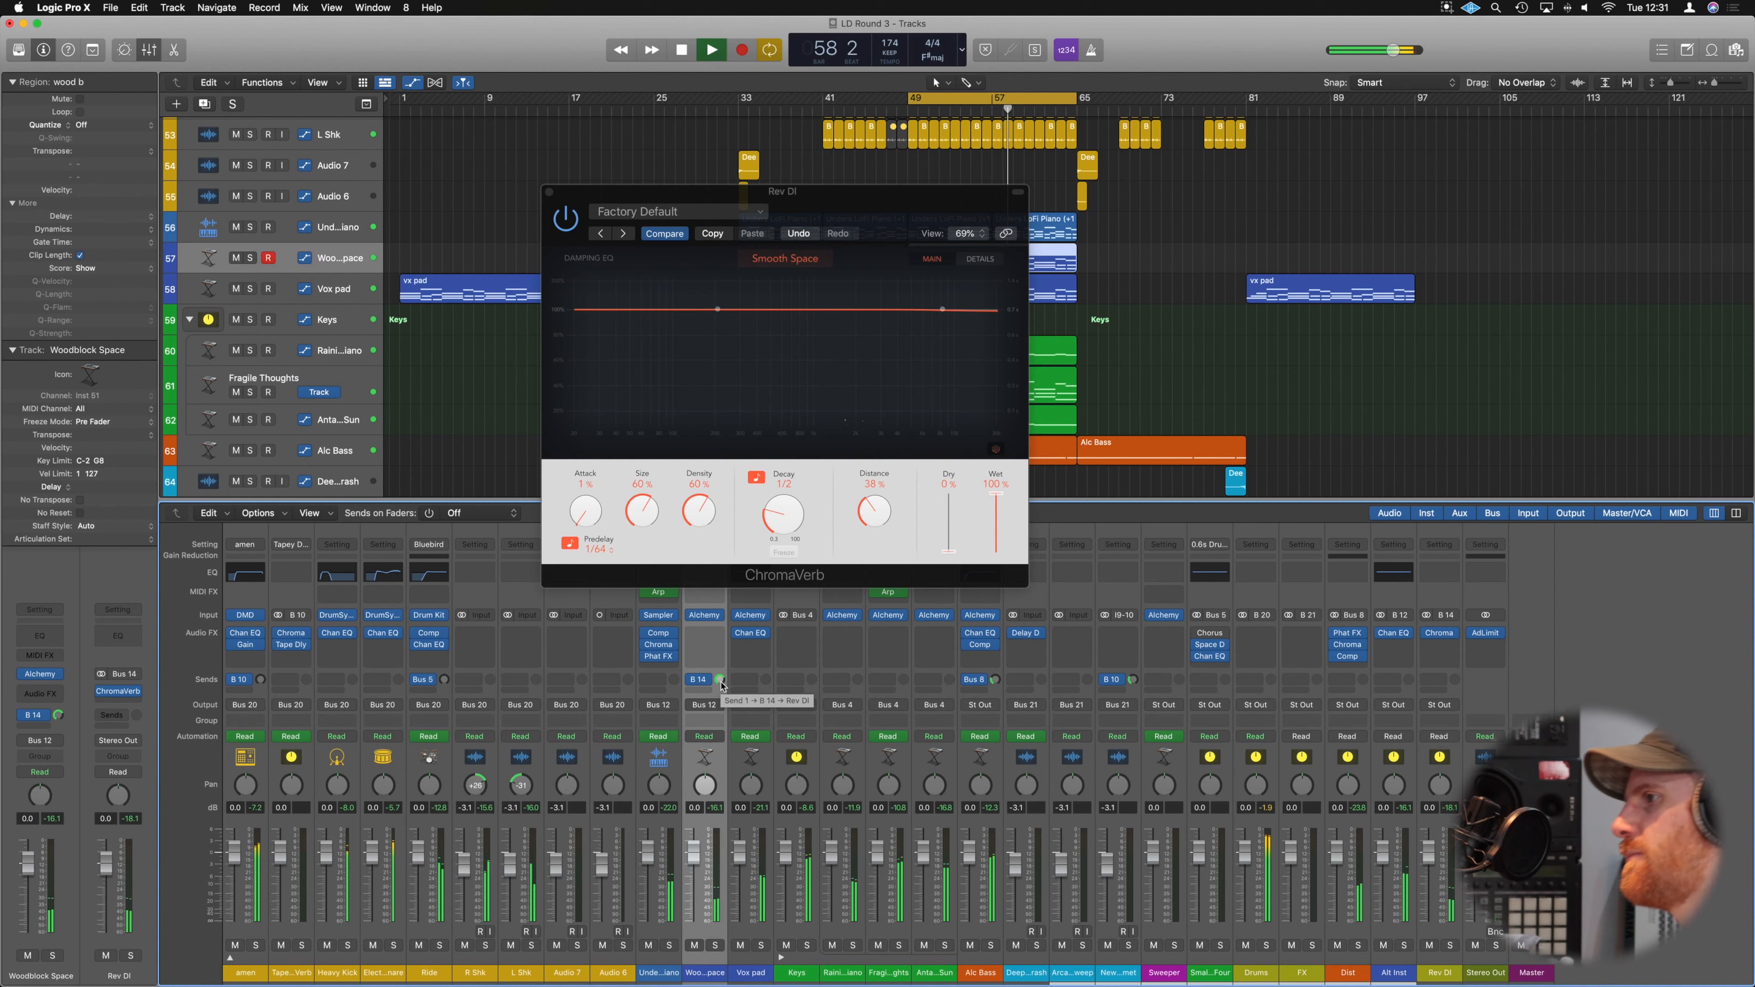
{"action": "left_click", "coordinate": [693, 680]}
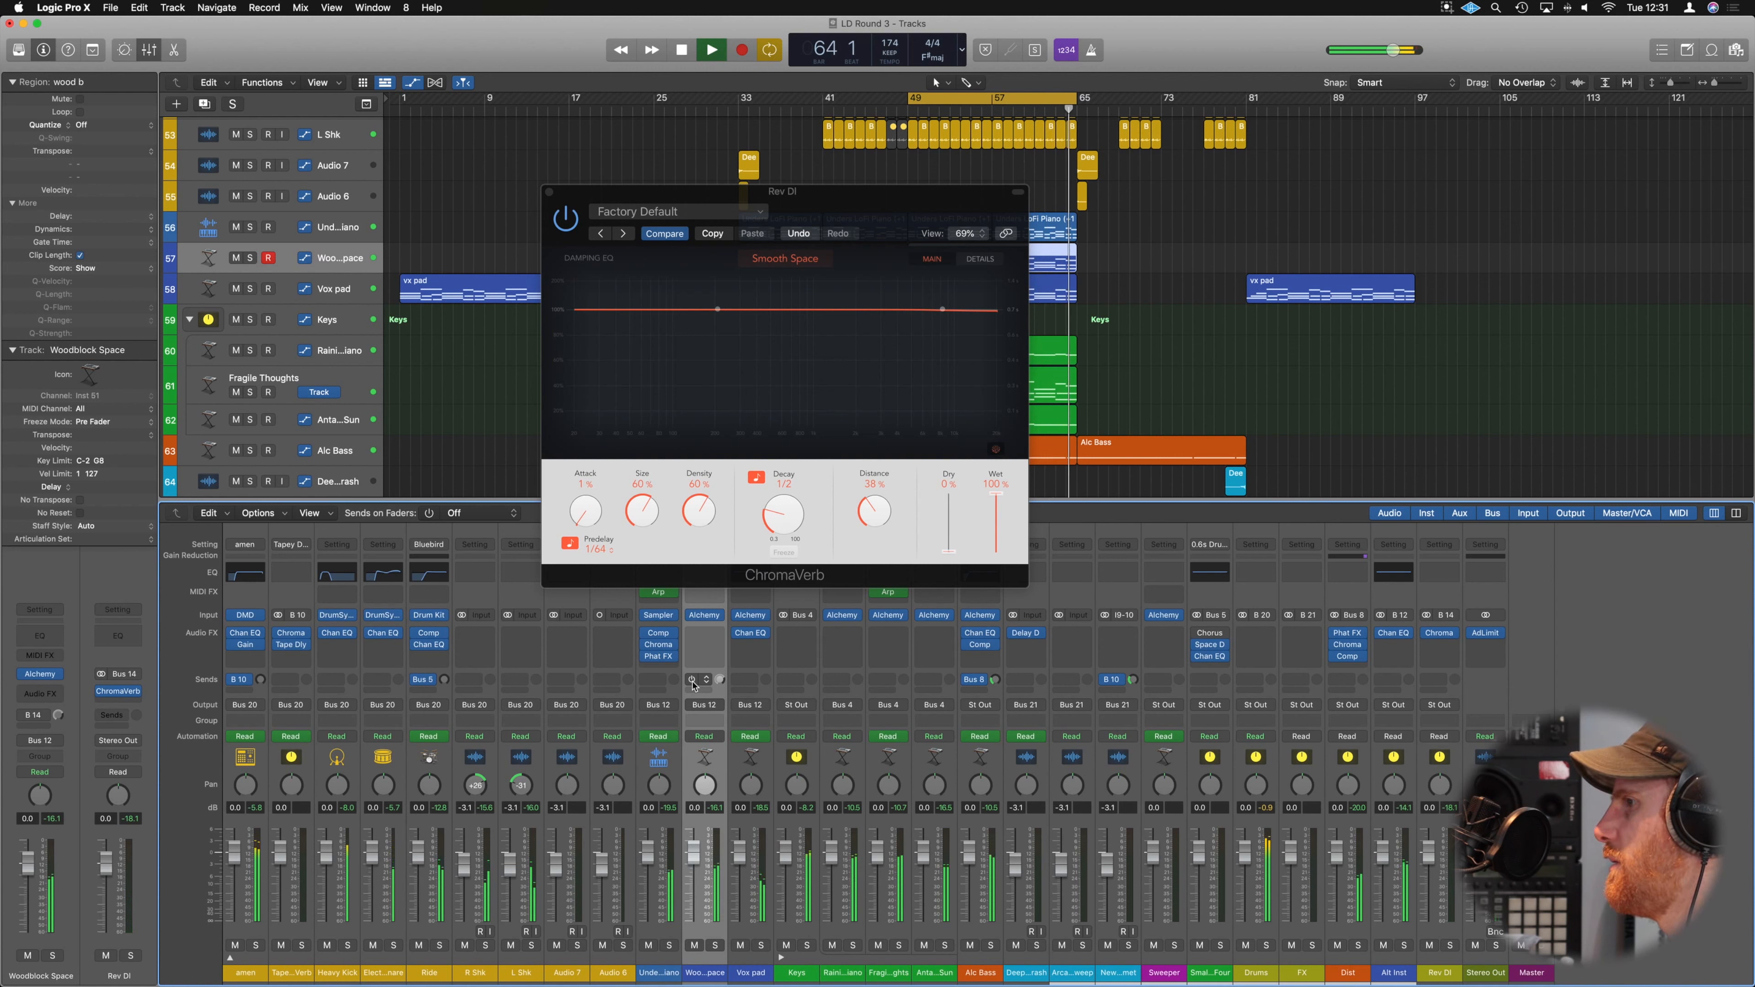
{"action": "left_click", "coordinate": [721, 688]}
{"action": "left_click_drag", "start_coordinate": [721, 692], "coordinate": [724, 705]}
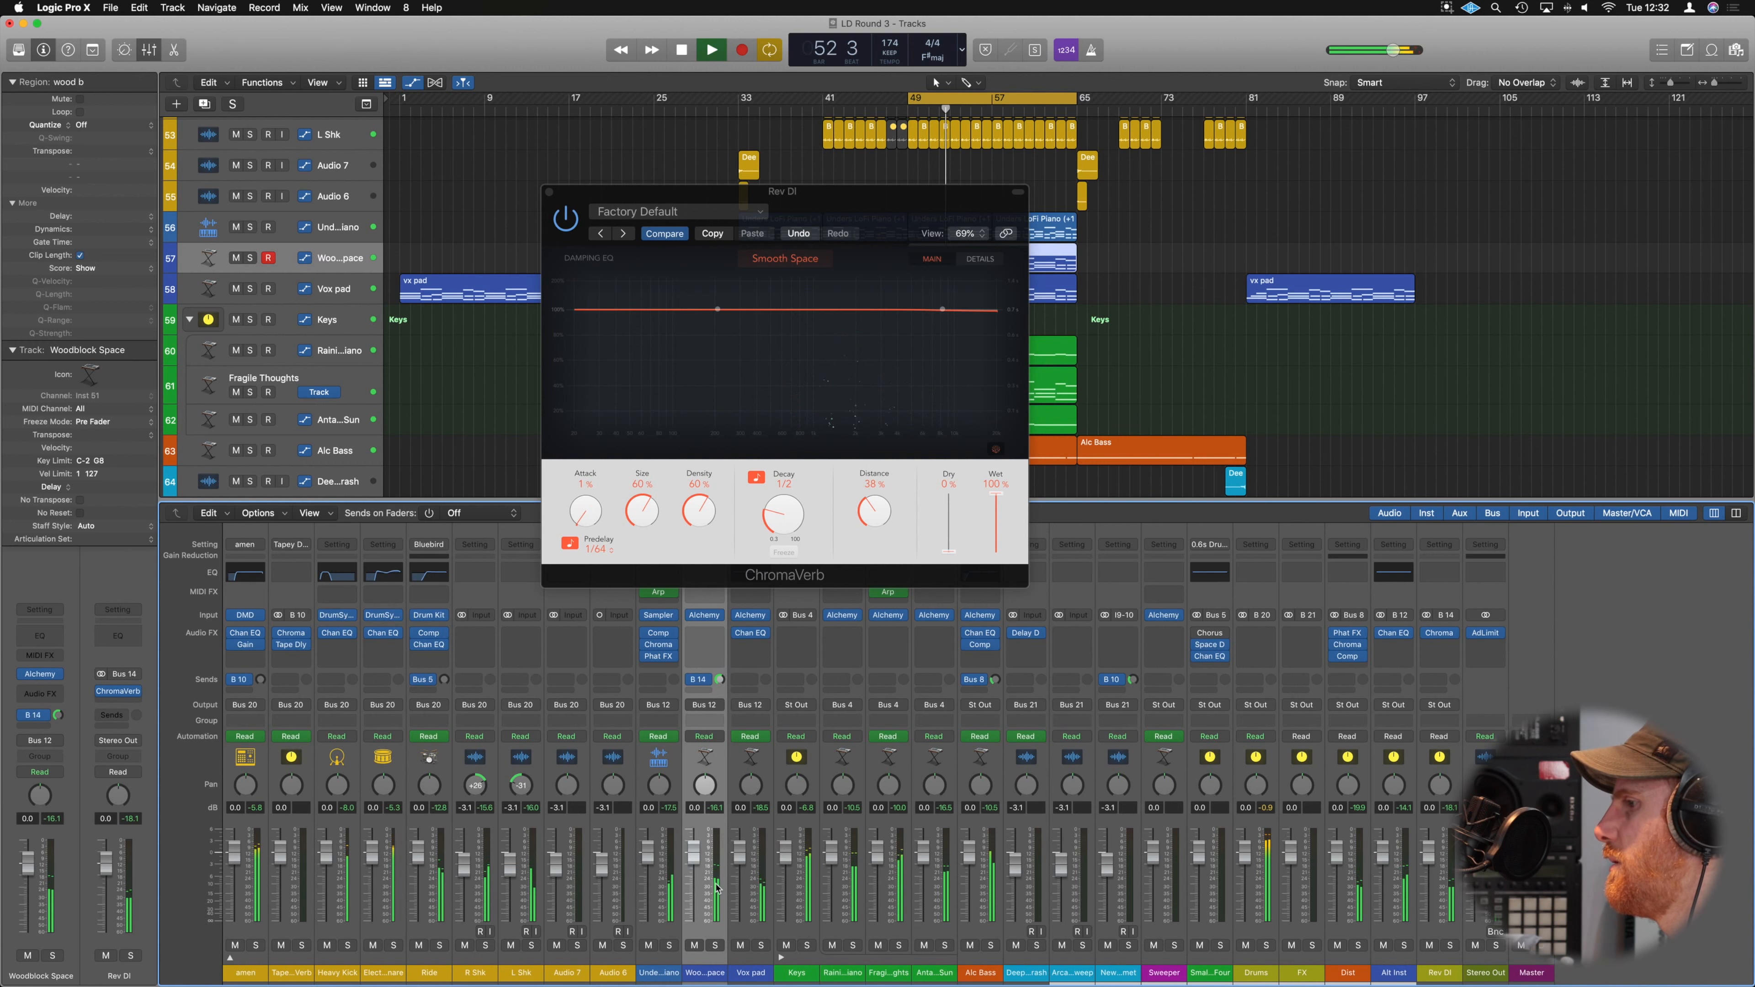
Solo Woodblock Space again, close ChromaVerb and restart playback.
{"action": "left_click", "coordinate": [717, 947]}
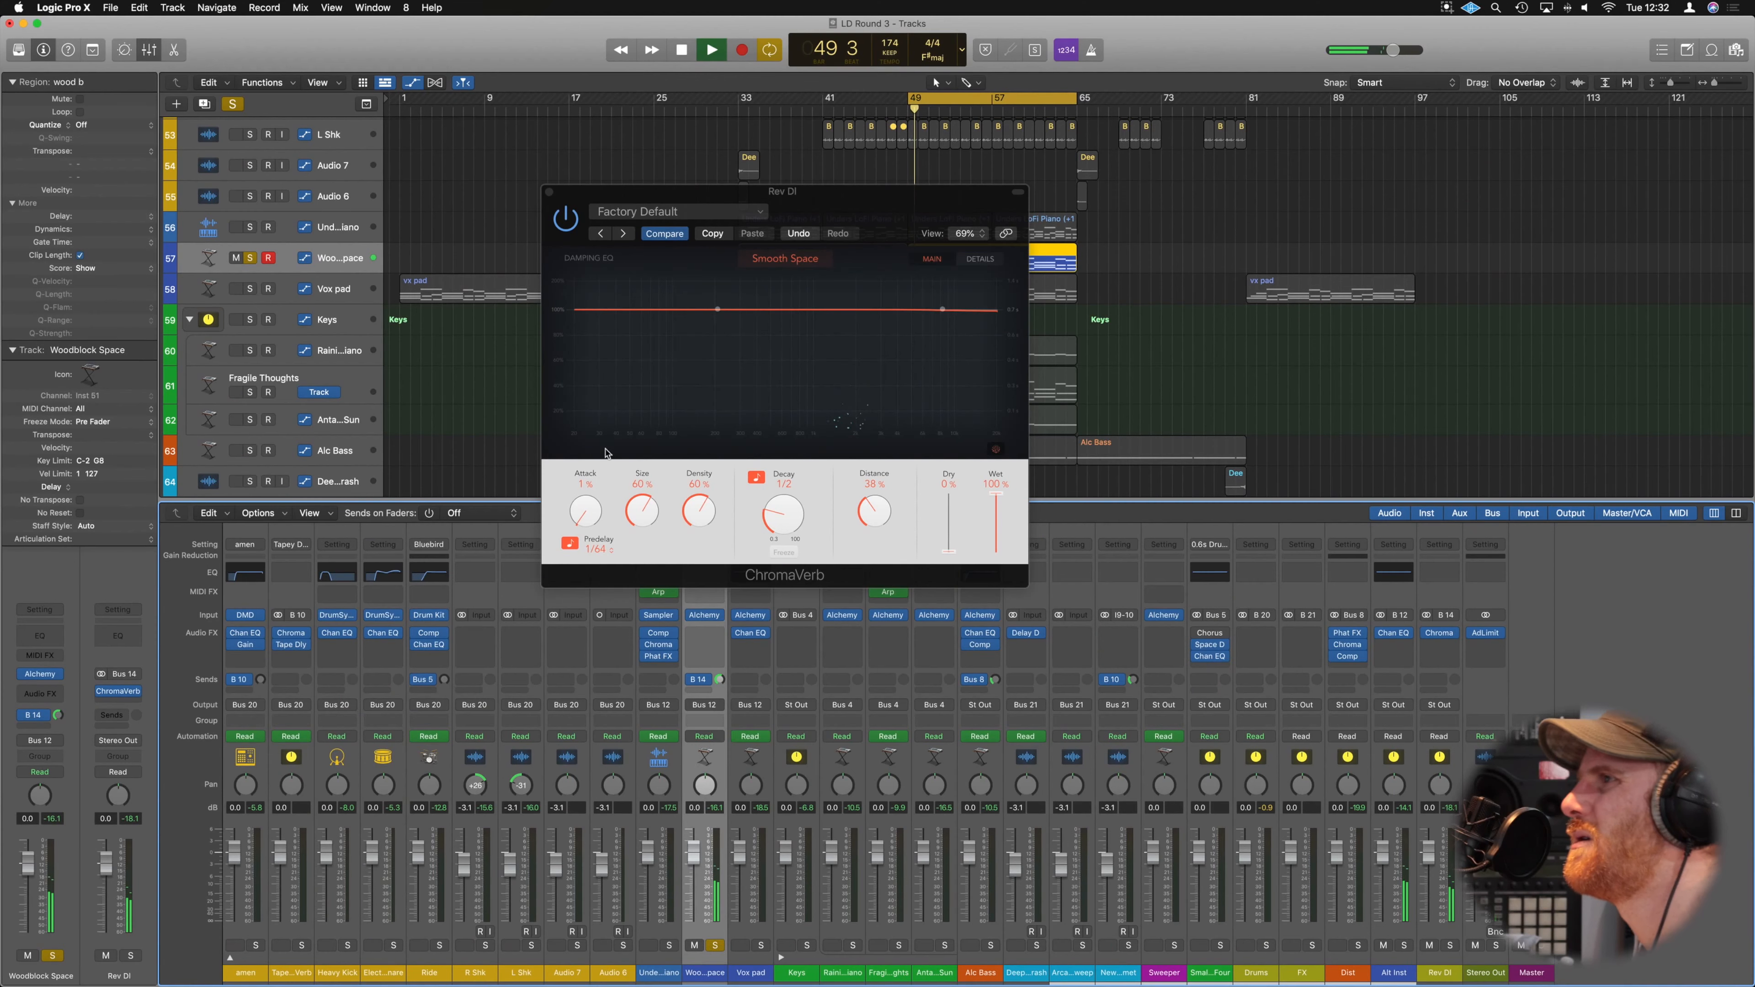
{"action": "left_click", "coordinate": [550, 192]}
{"action": "key", "text": "space"}
{"action": "key", "text": "space"}
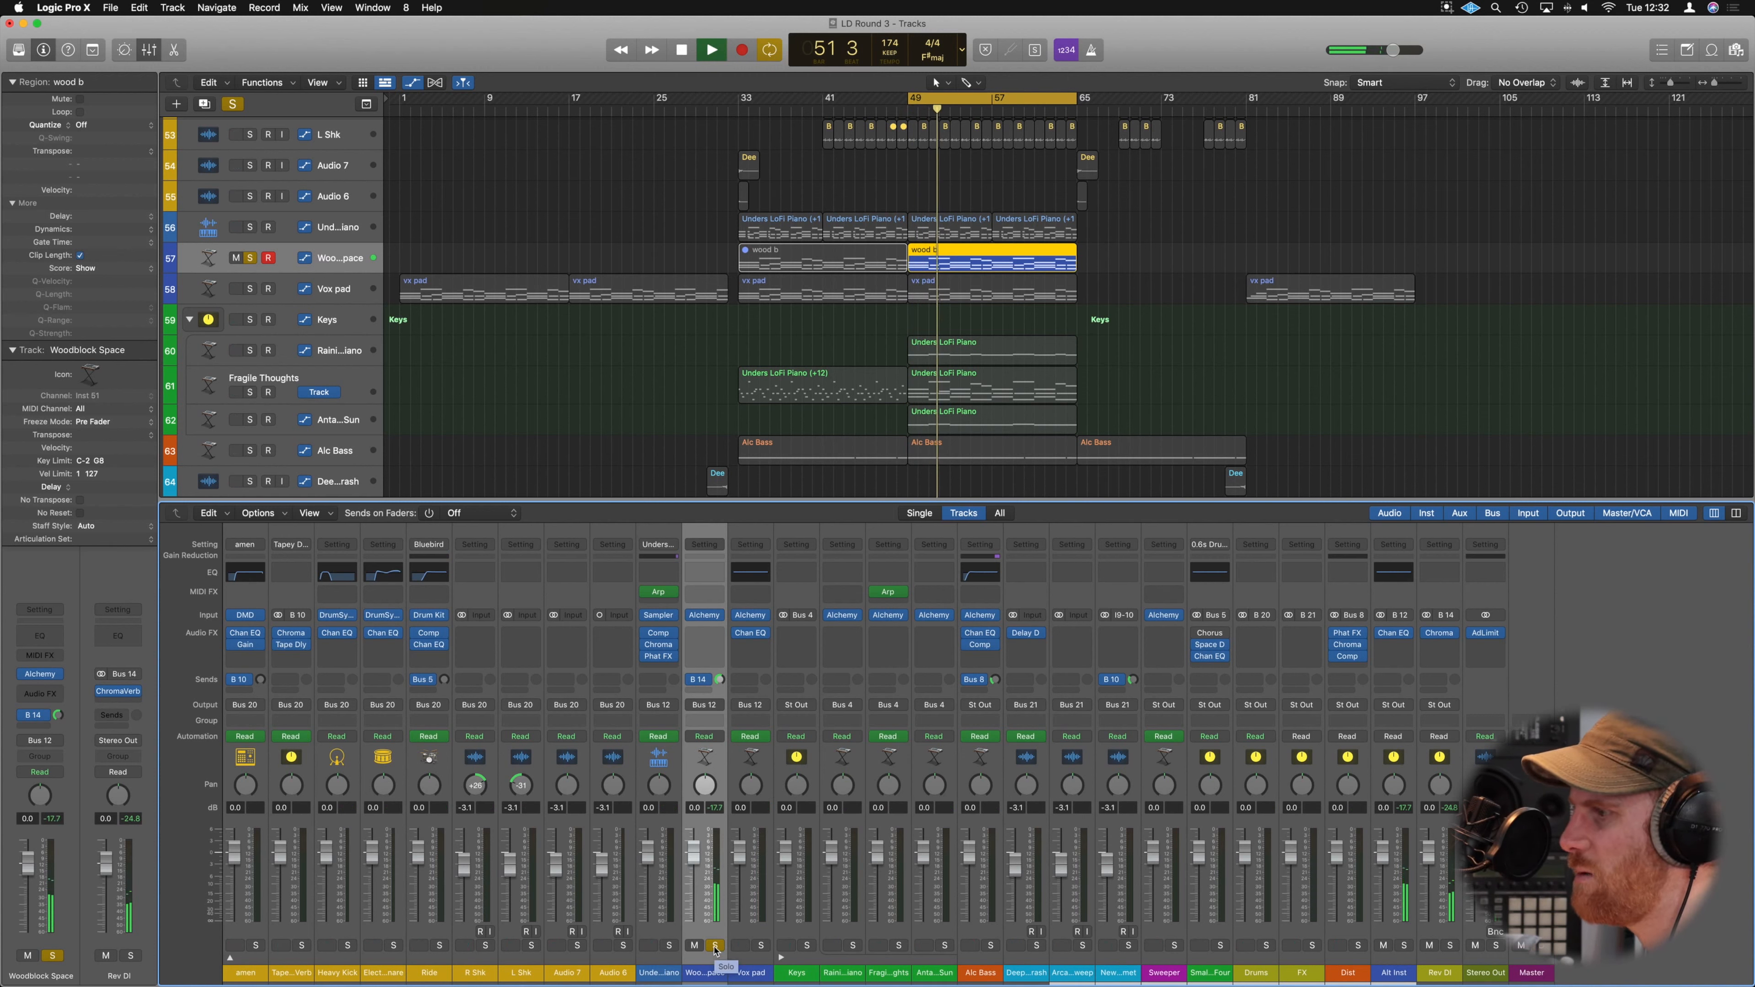
Solo the Unders LoFi Piano alongside the woodblock, give it a Bus 14 (Rev DI) send and adjust the send level from its default.
{"action": "left_click", "coordinate": [669, 945]}
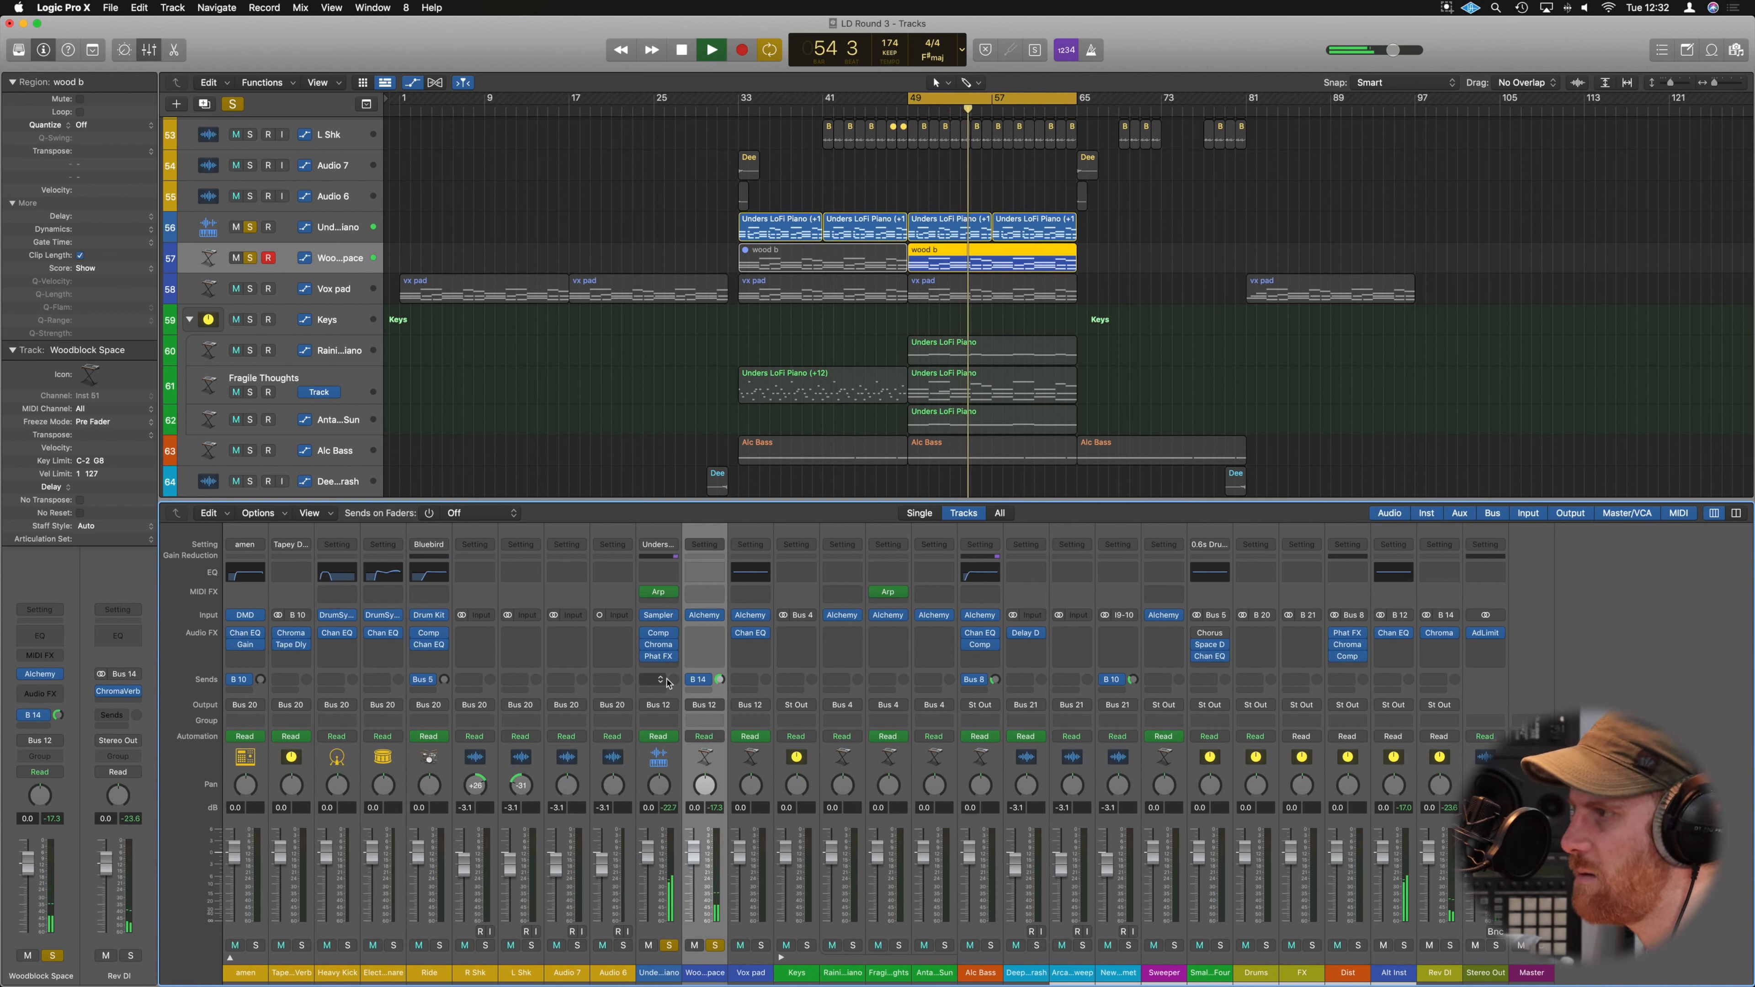
{"action": "left_click", "coordinate": [665, 680]}
{"action": "mouse_move", "coordinate": [685, 697]}
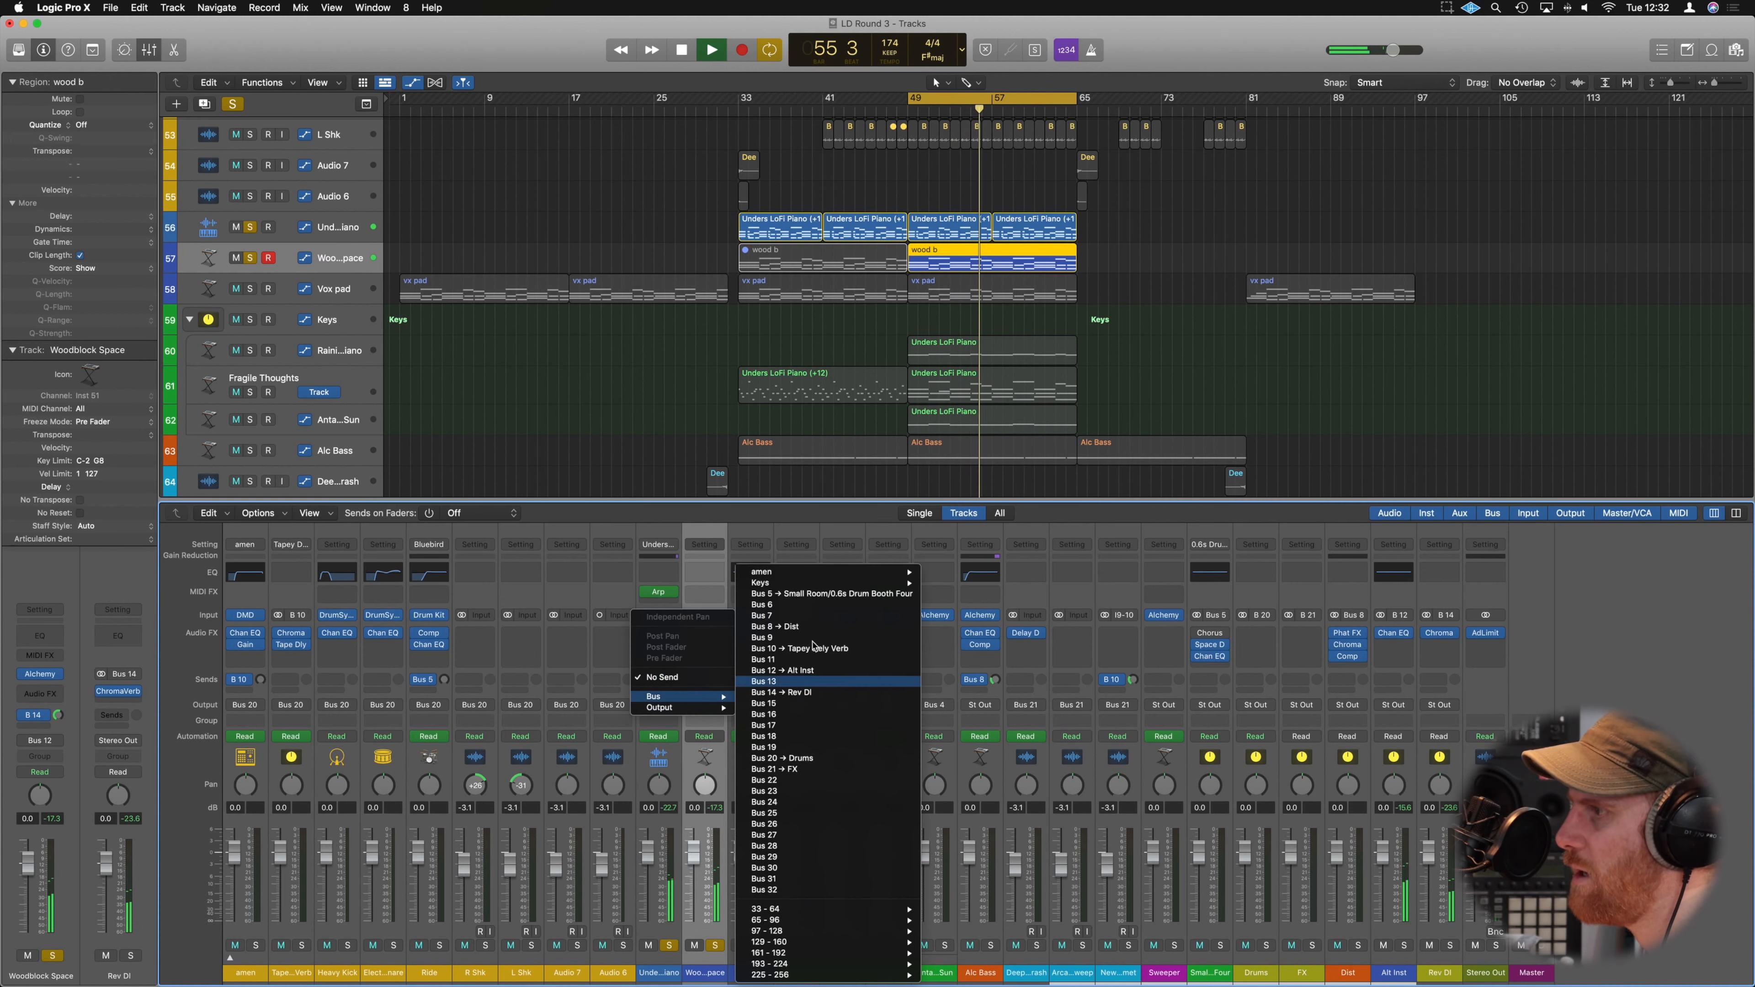
{"action": "left_click", "coordinate": [787, 692]}
{"action": "left_click", "coordinate": [674, 681], "text": "alt"}
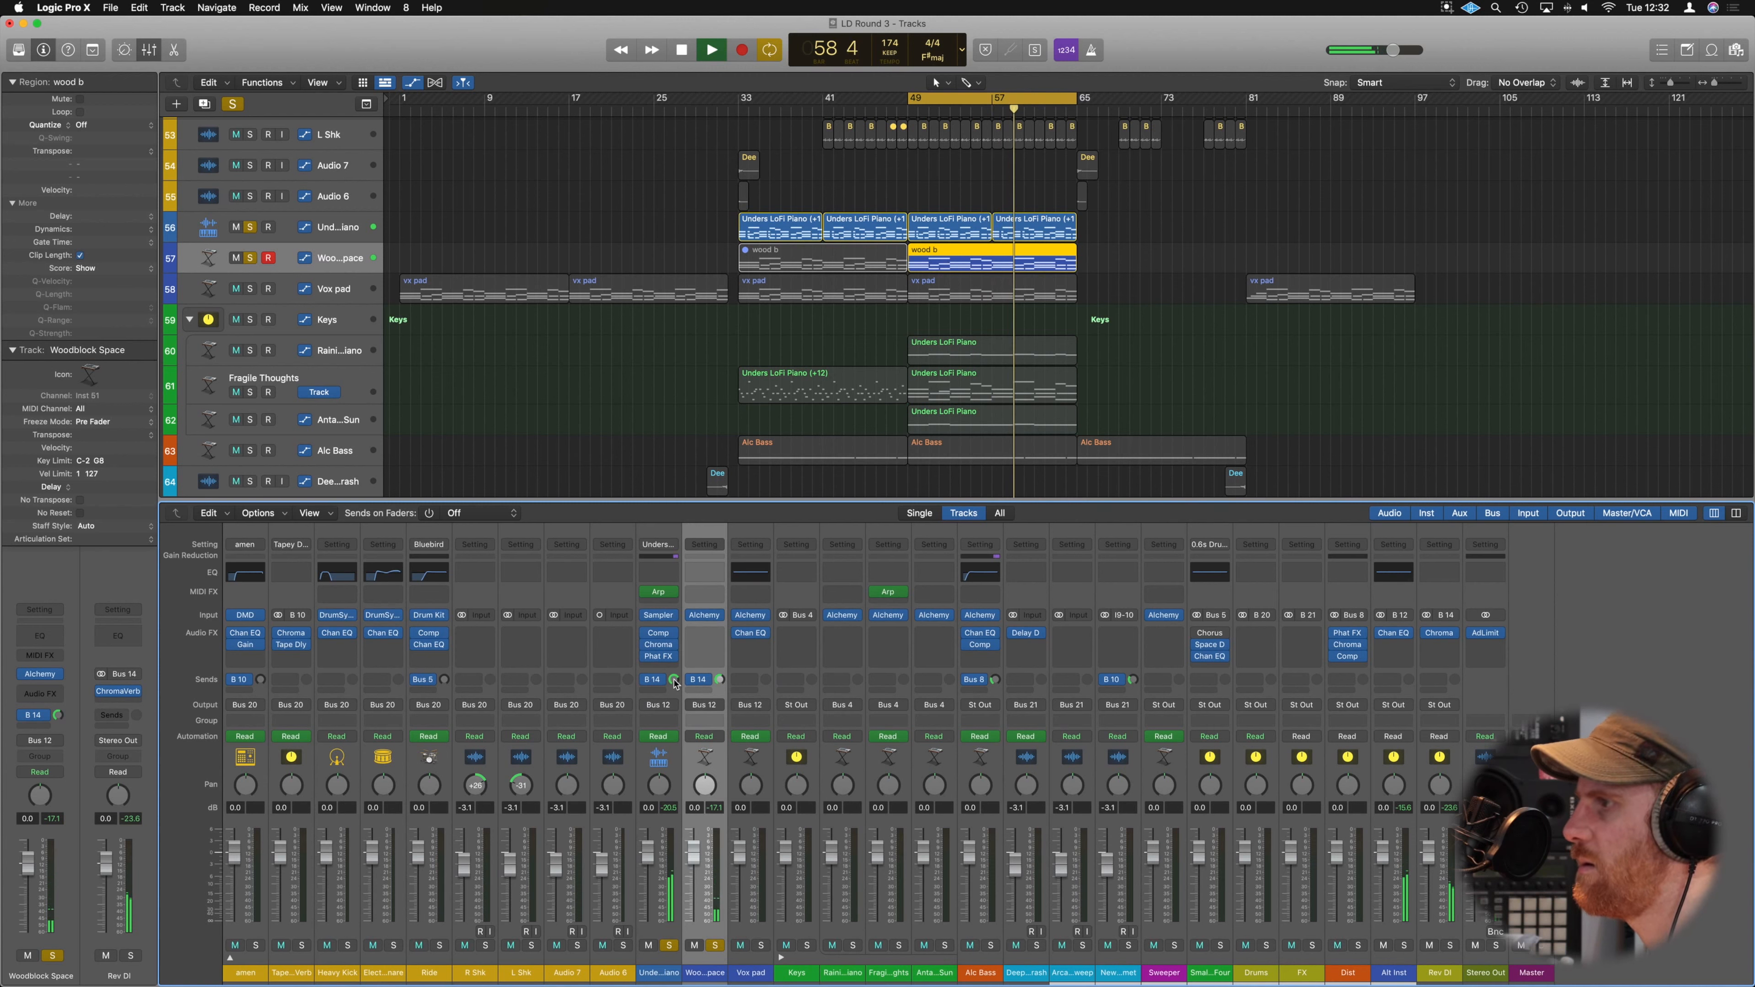
{"action": "left_click_drag", "start_coordinate": [673, 680], "coordinate": [675, 713]}
{"action": "left_click", "coordinate": [648, 682]}
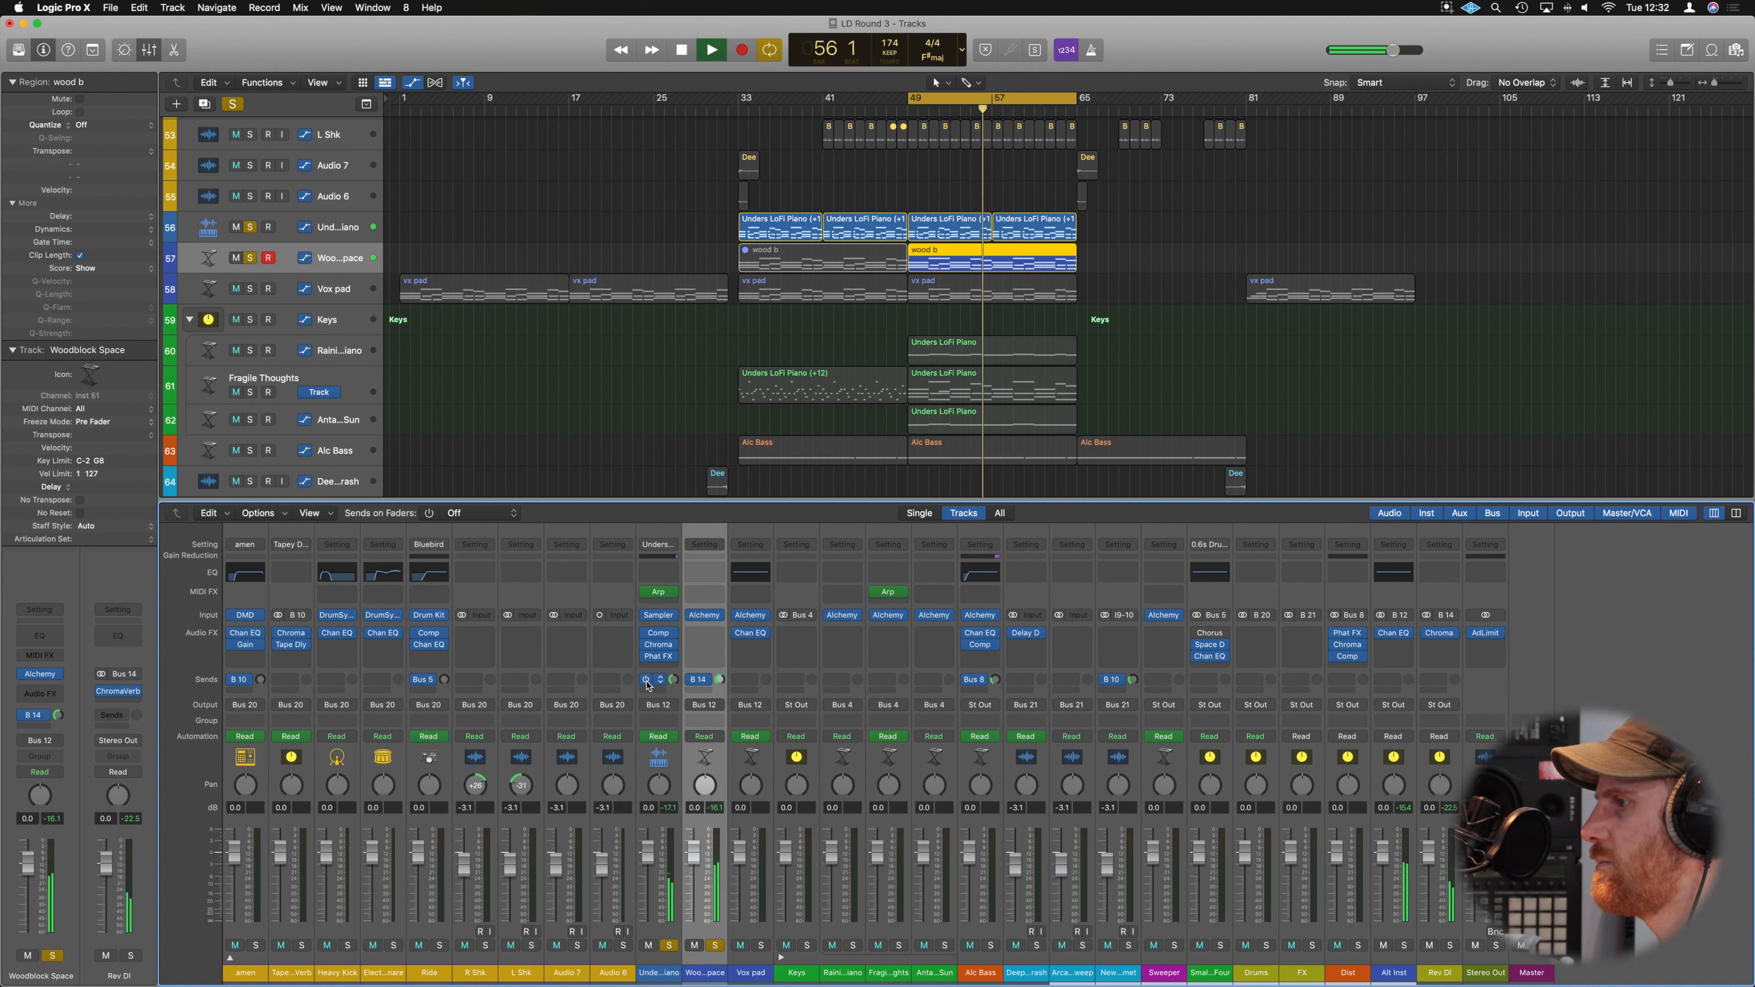
Unsolo the woodblock and piano, compare the Alt Inst bus with the full mix, and leave Alt Inst soloed.
{"action": "left_click", "coordinate": [716, 945]}
{"action": "left_click", "coordinate": [669, 945]}
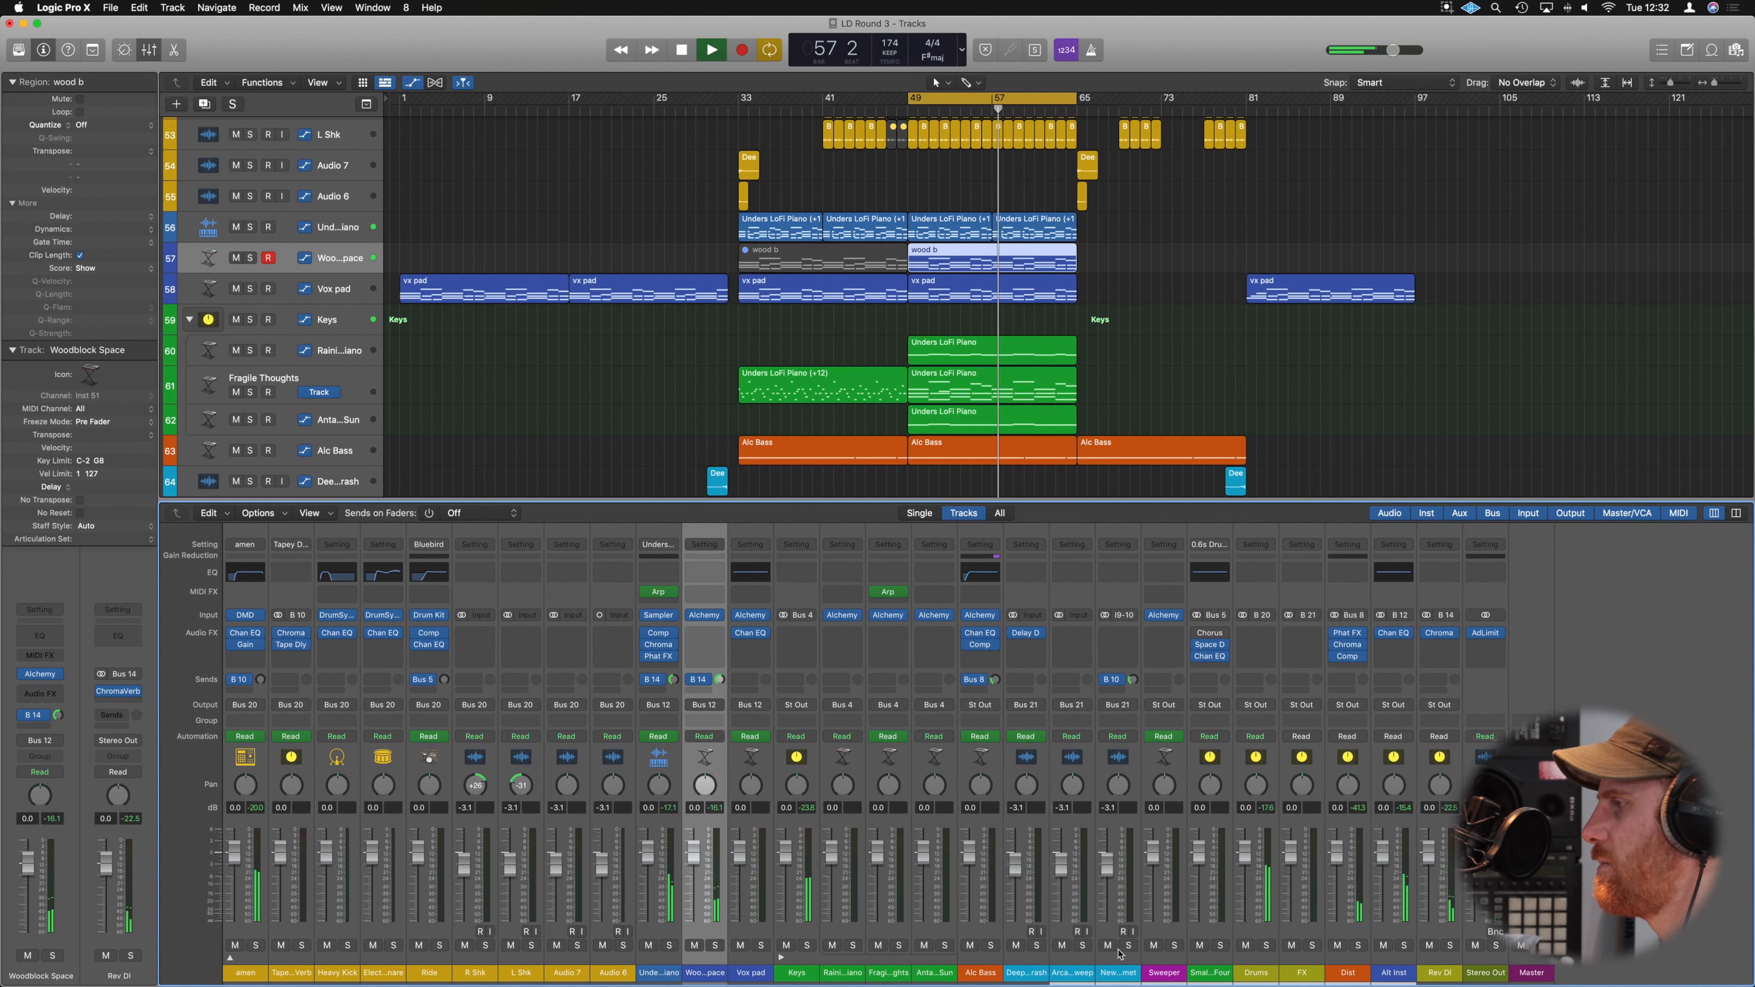
{"action": "left_click", "coordinate": [1404, 945]}
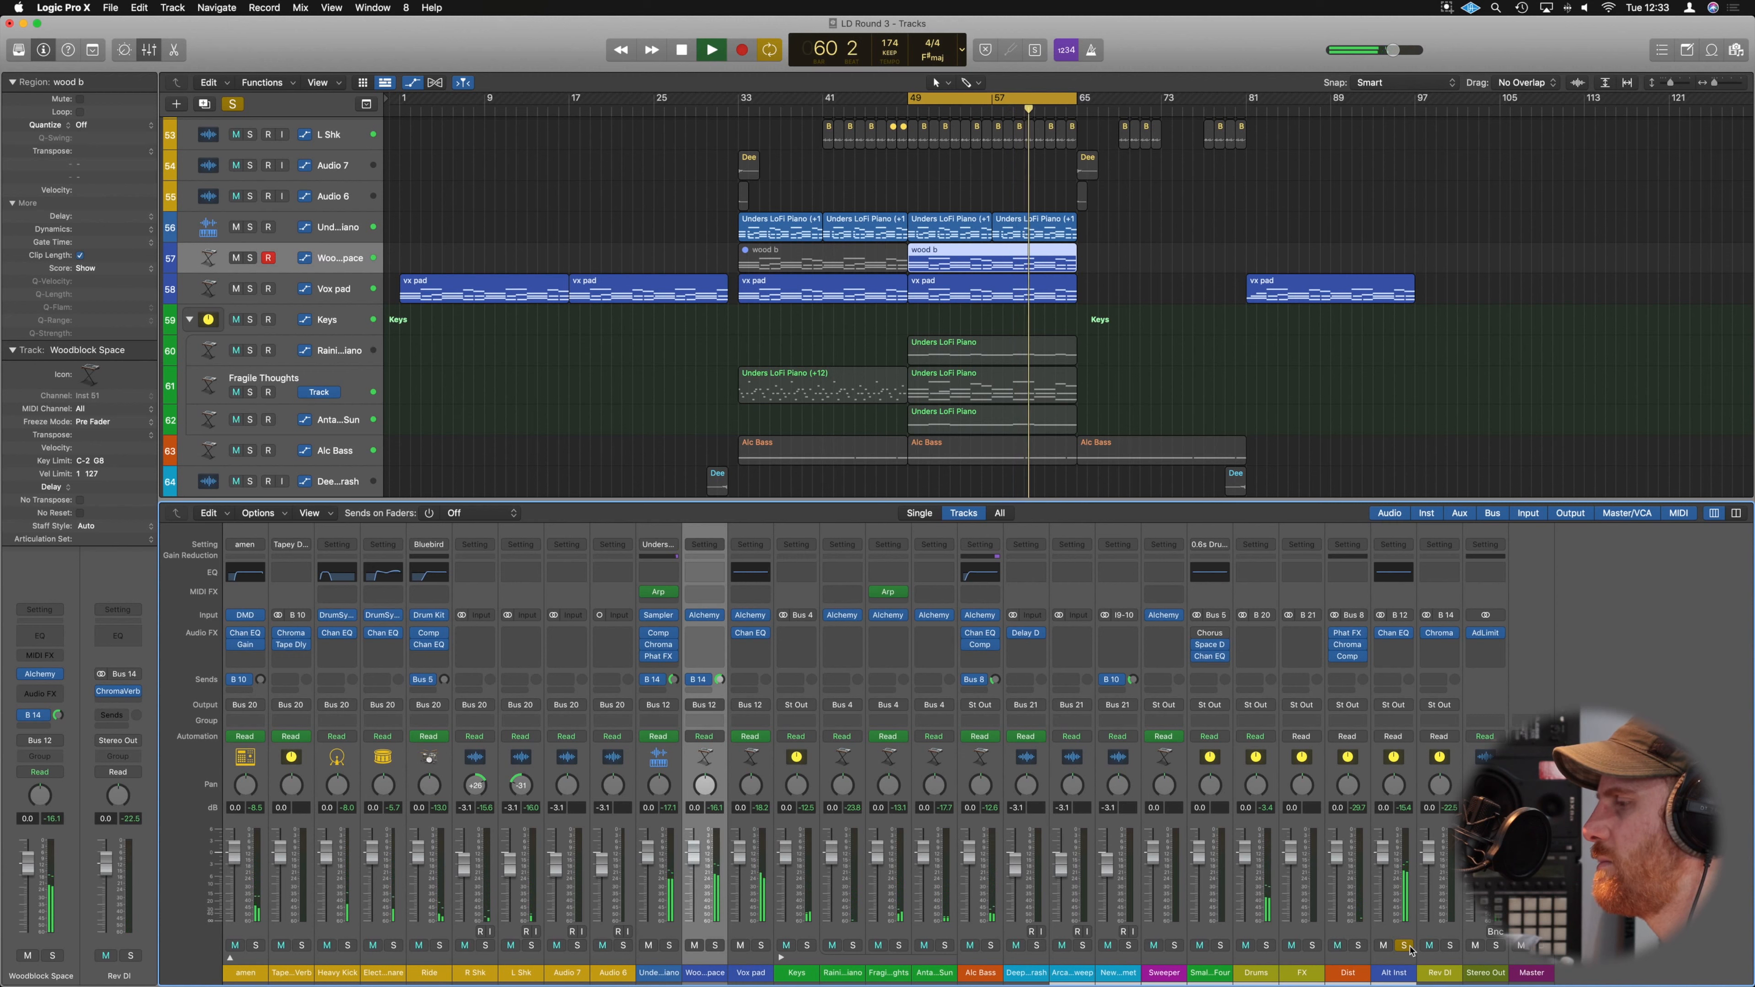
{"action": "left_click", "coordinate": [1407, 947]}
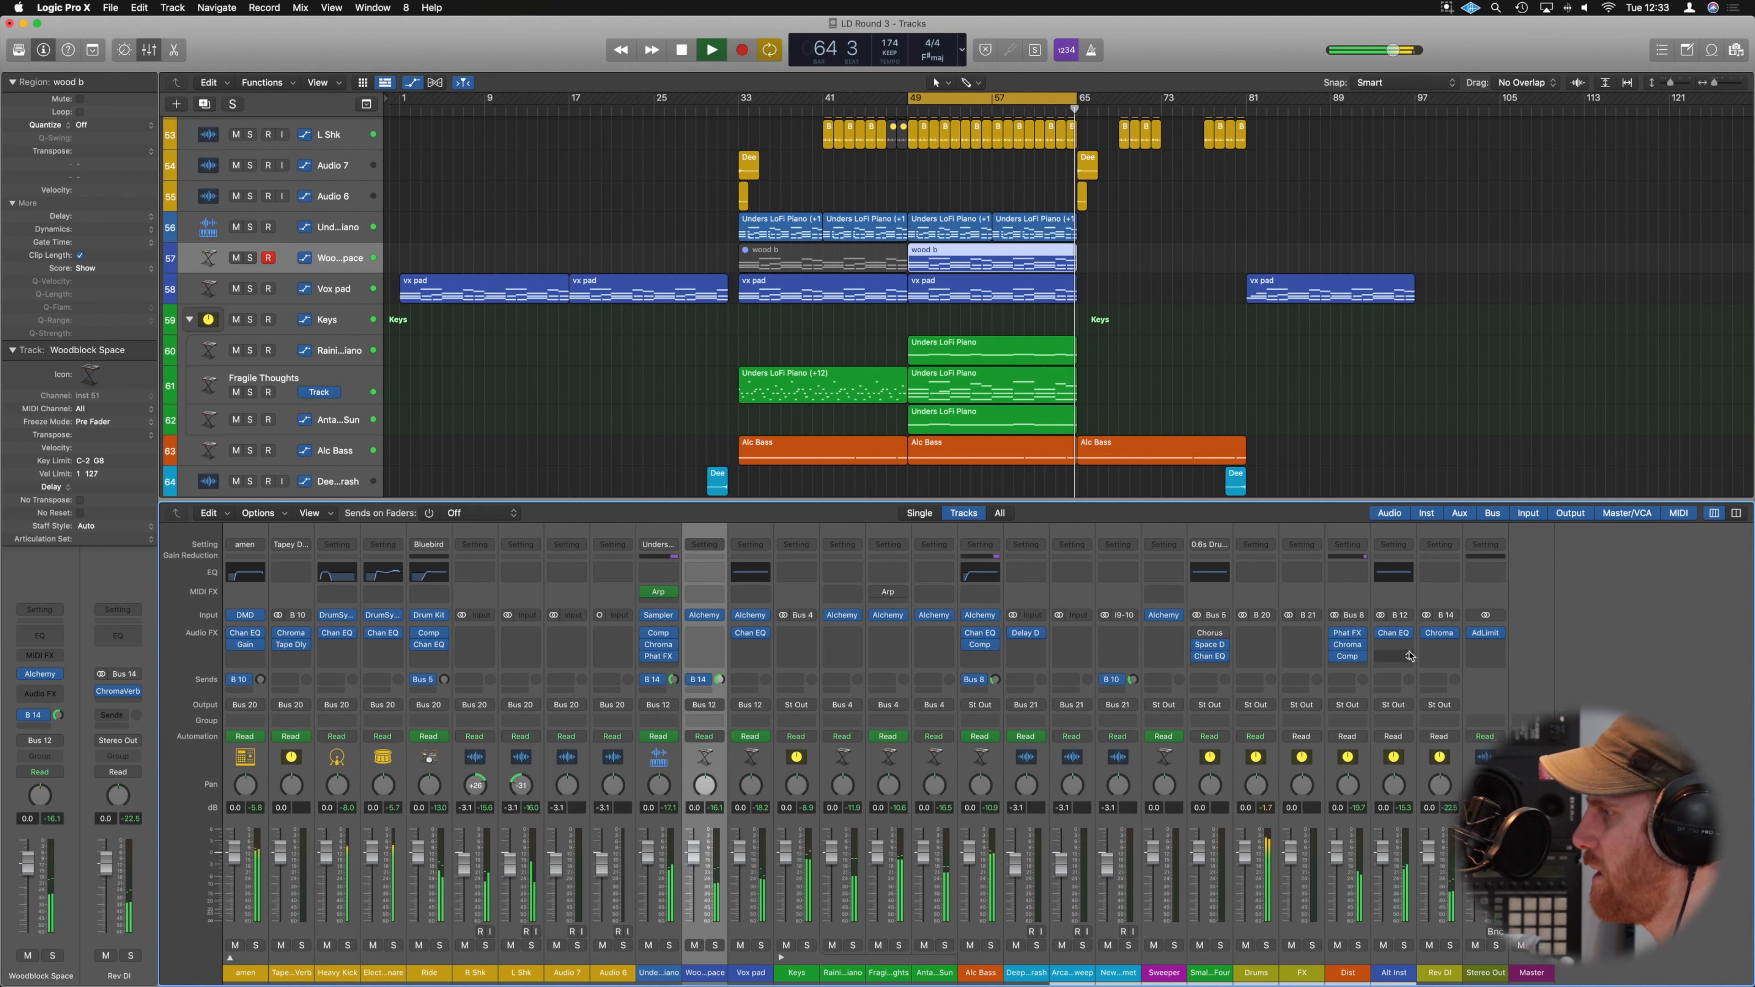
{"action": "left_click", "coordinate": [1403, 946]}
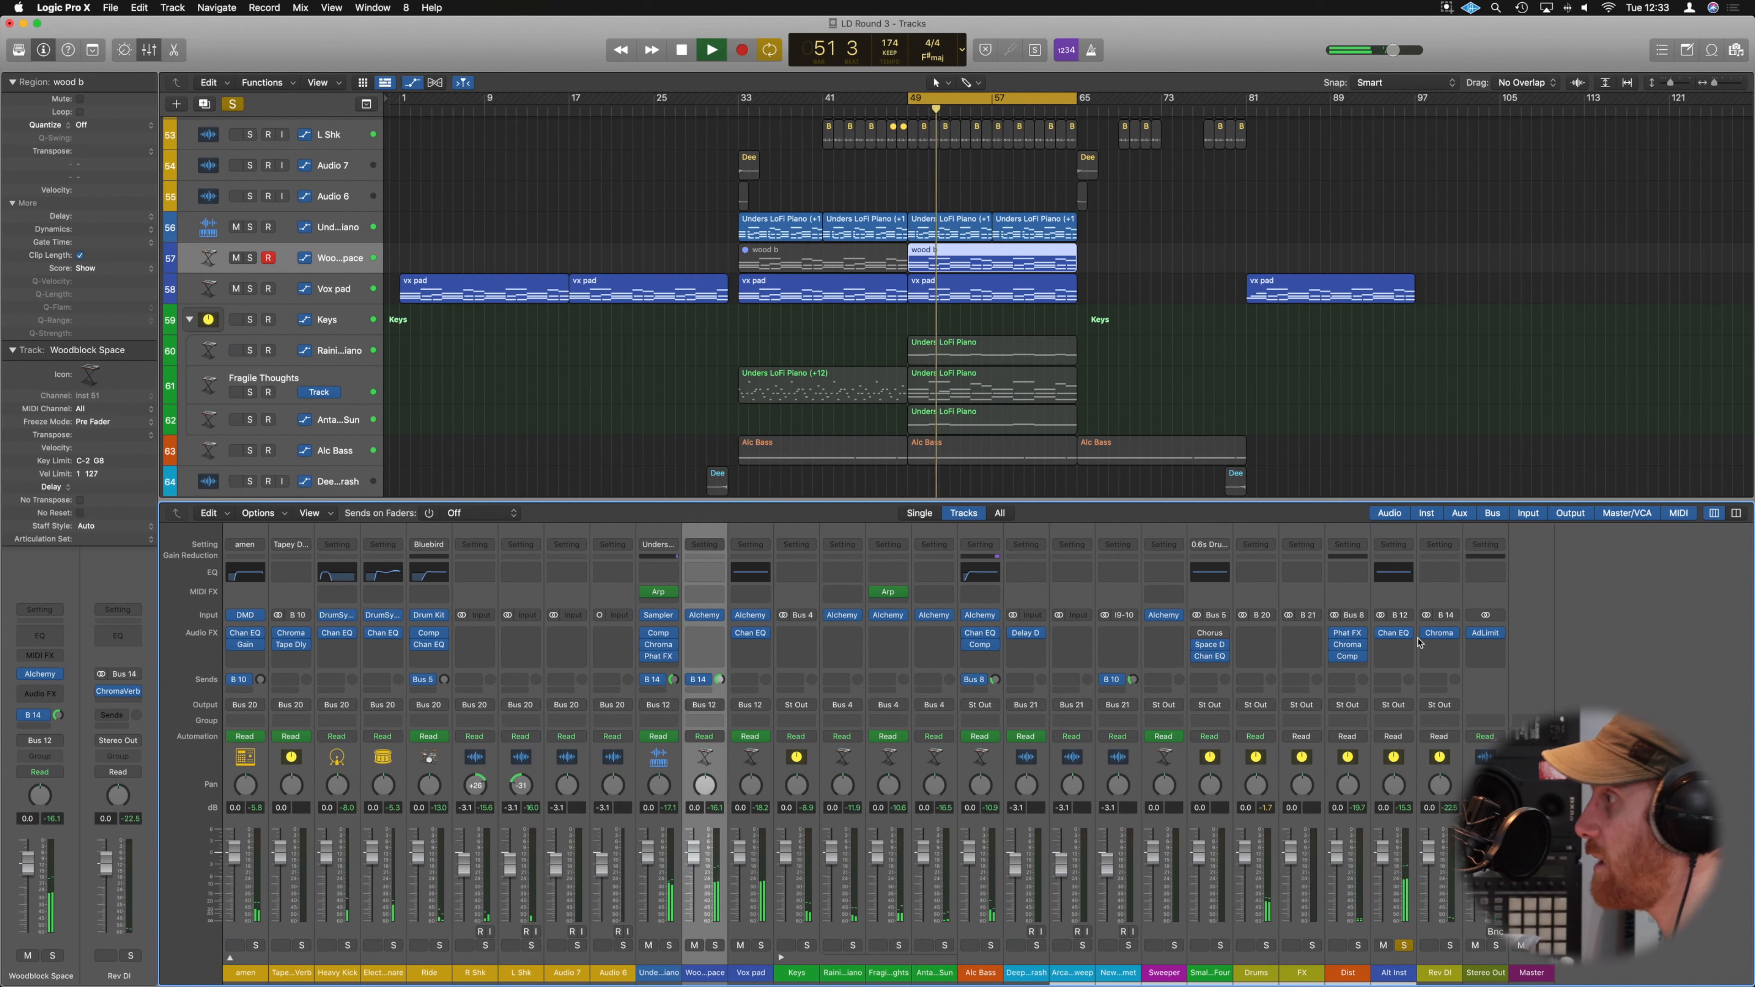
Enable the low cut in Alt Inst's Channel EQ and set its frequency to 120 Hz.
{"action": "left_click", "coordinate": [1396, 634]}
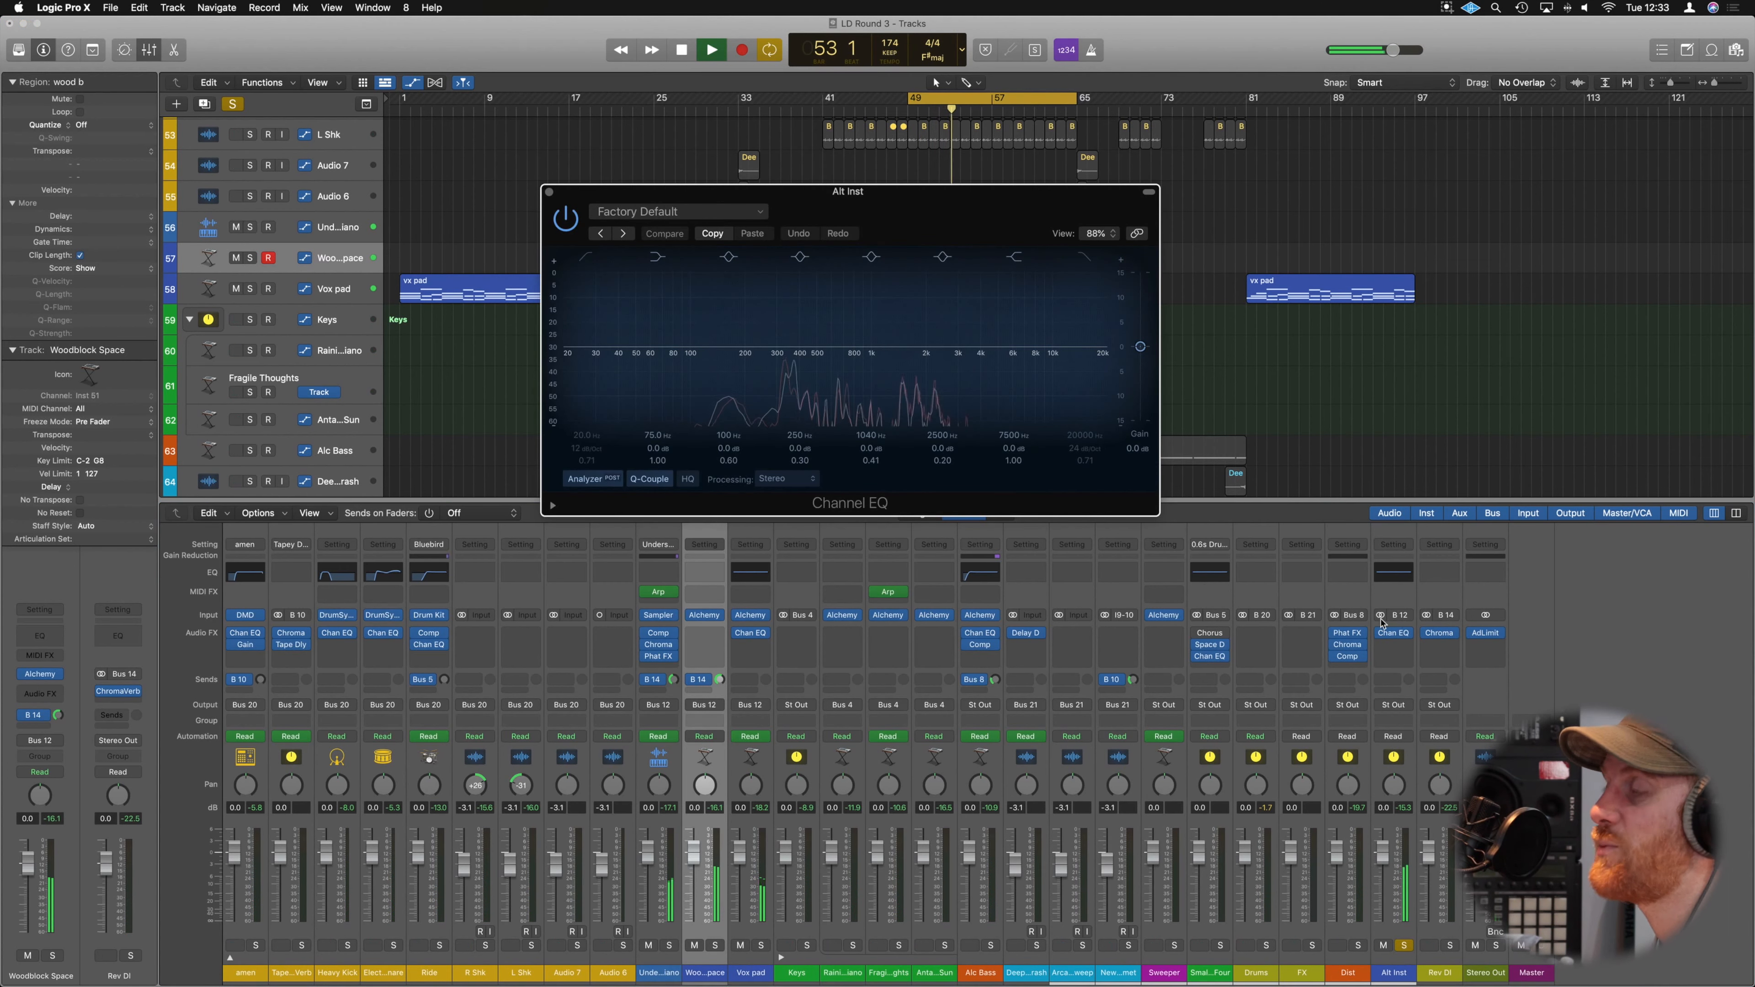
{"action": "left_click", "coordinate": [586, 258]}
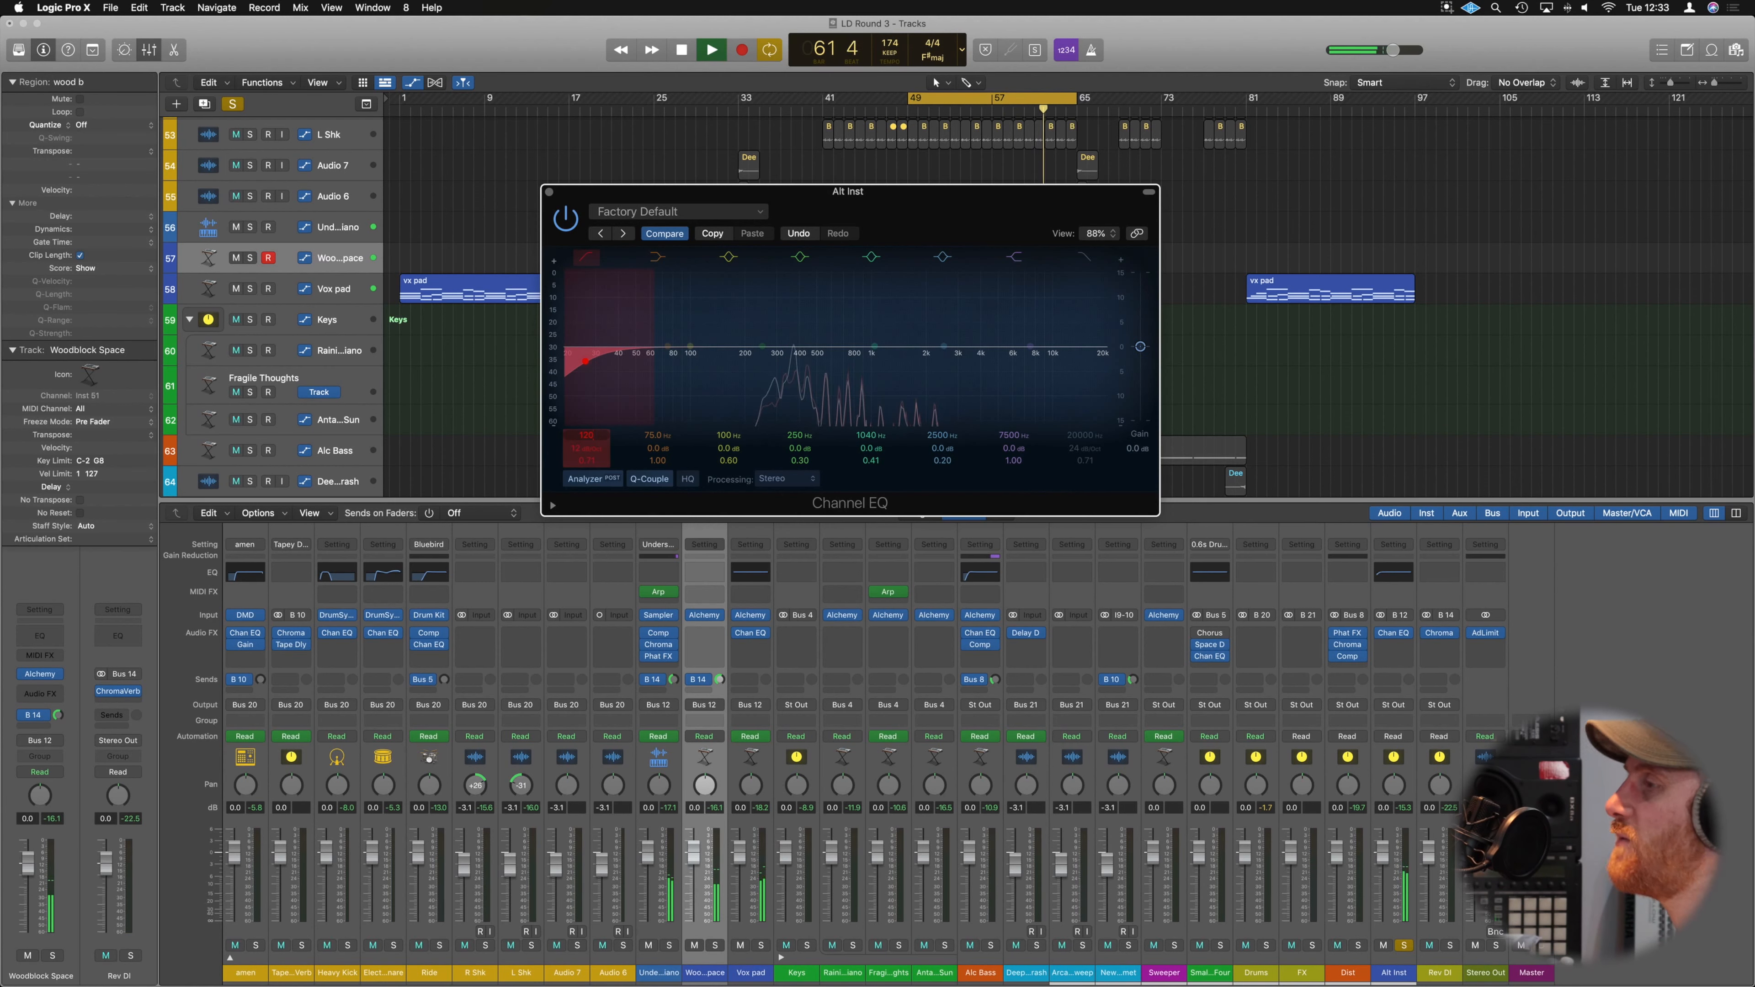
{"action": "key", "text": "Return"}
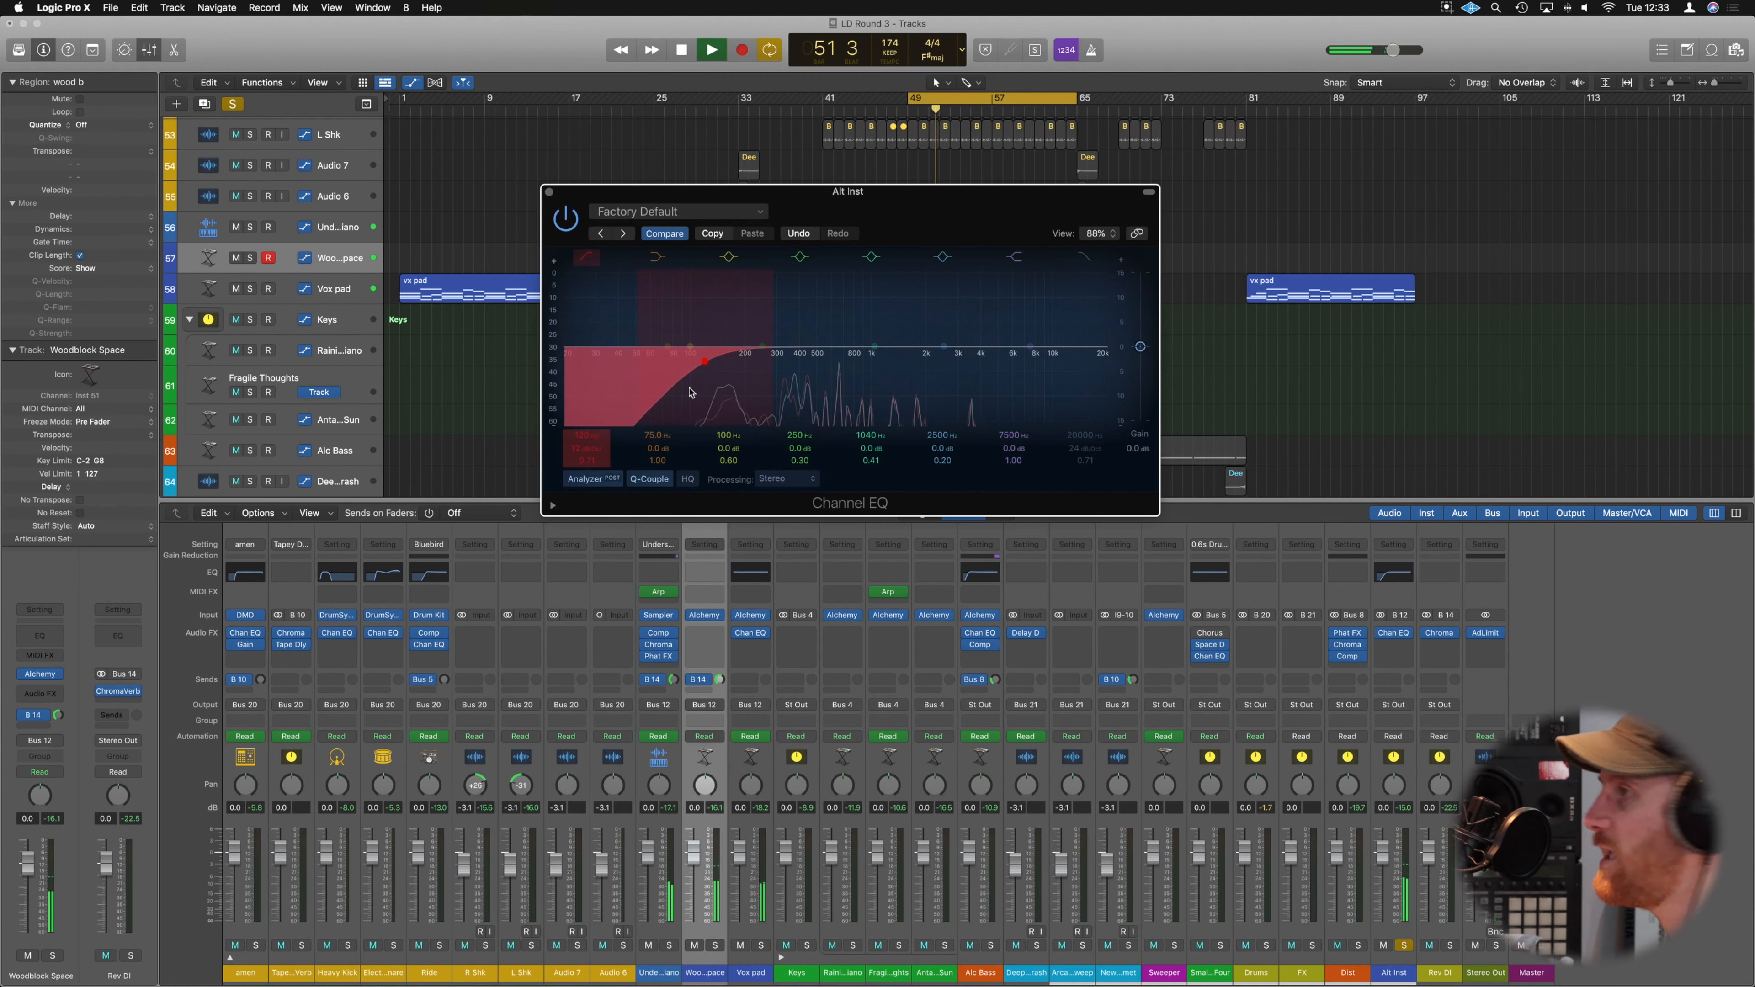
{"action": "left_click", "coordinate": [550, 193]}
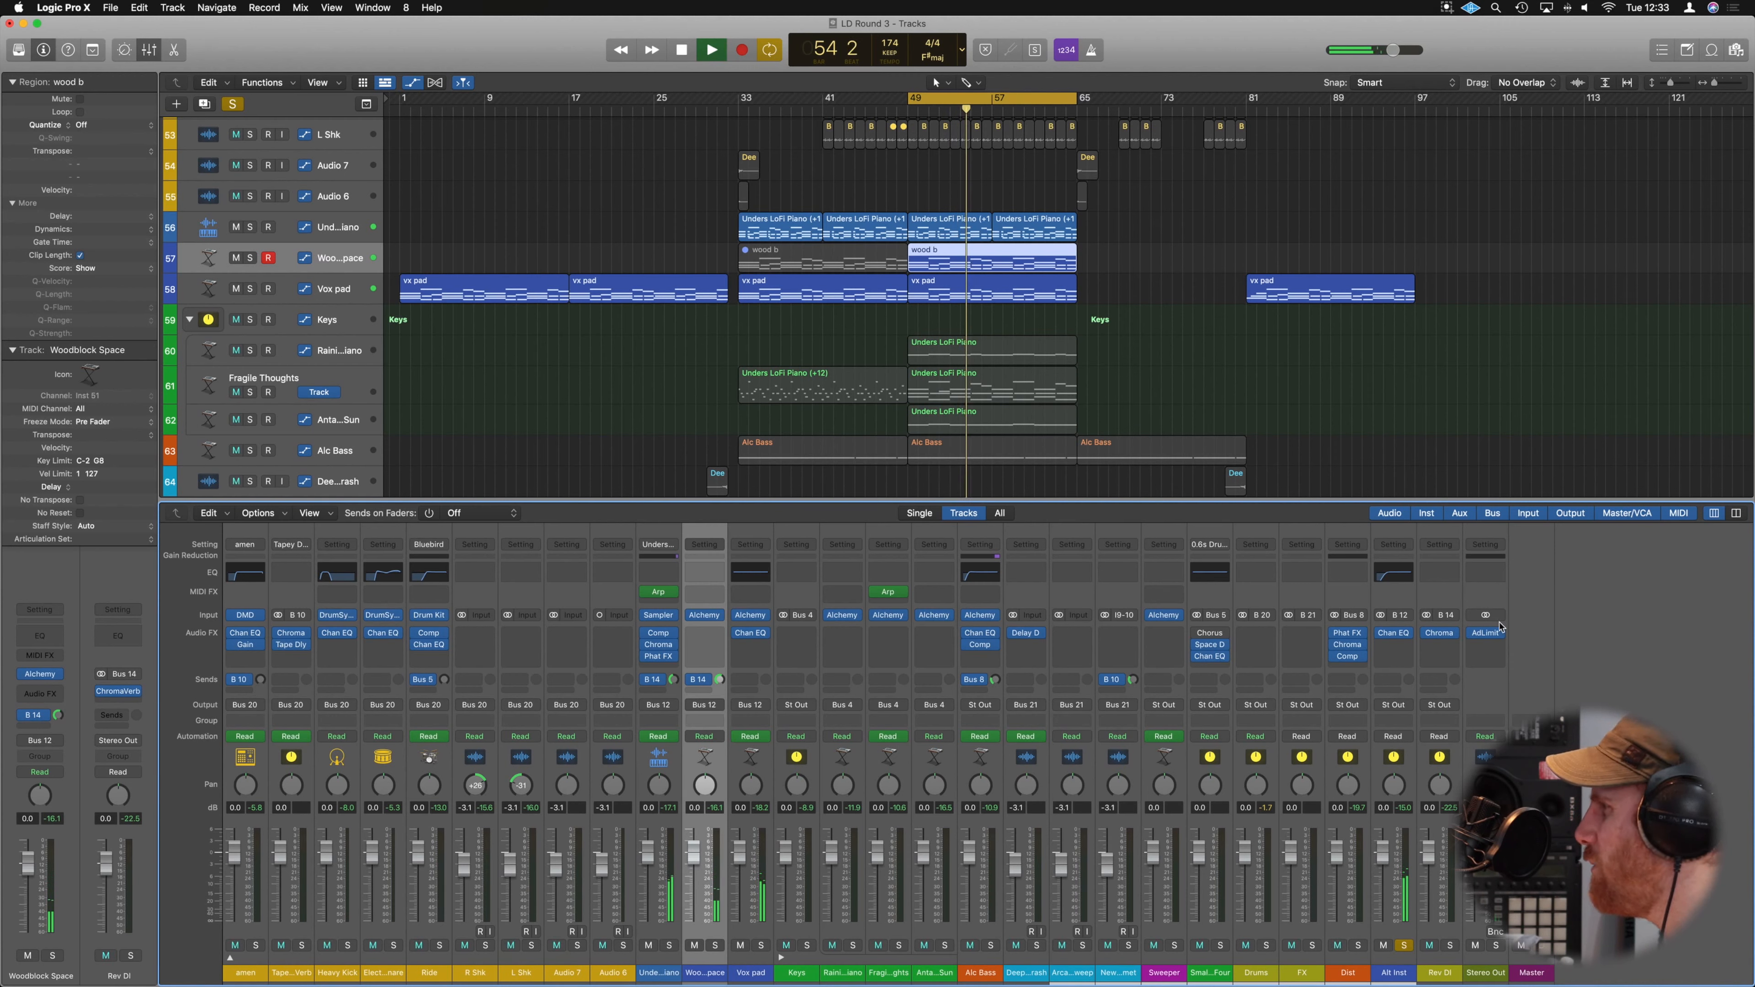
Insert a Compressor on Alt Inst and configure it as Studio FET with auto gain off and 2 dB of make-up.
{"action": "left_click", "coordinate": [1391, 556]}
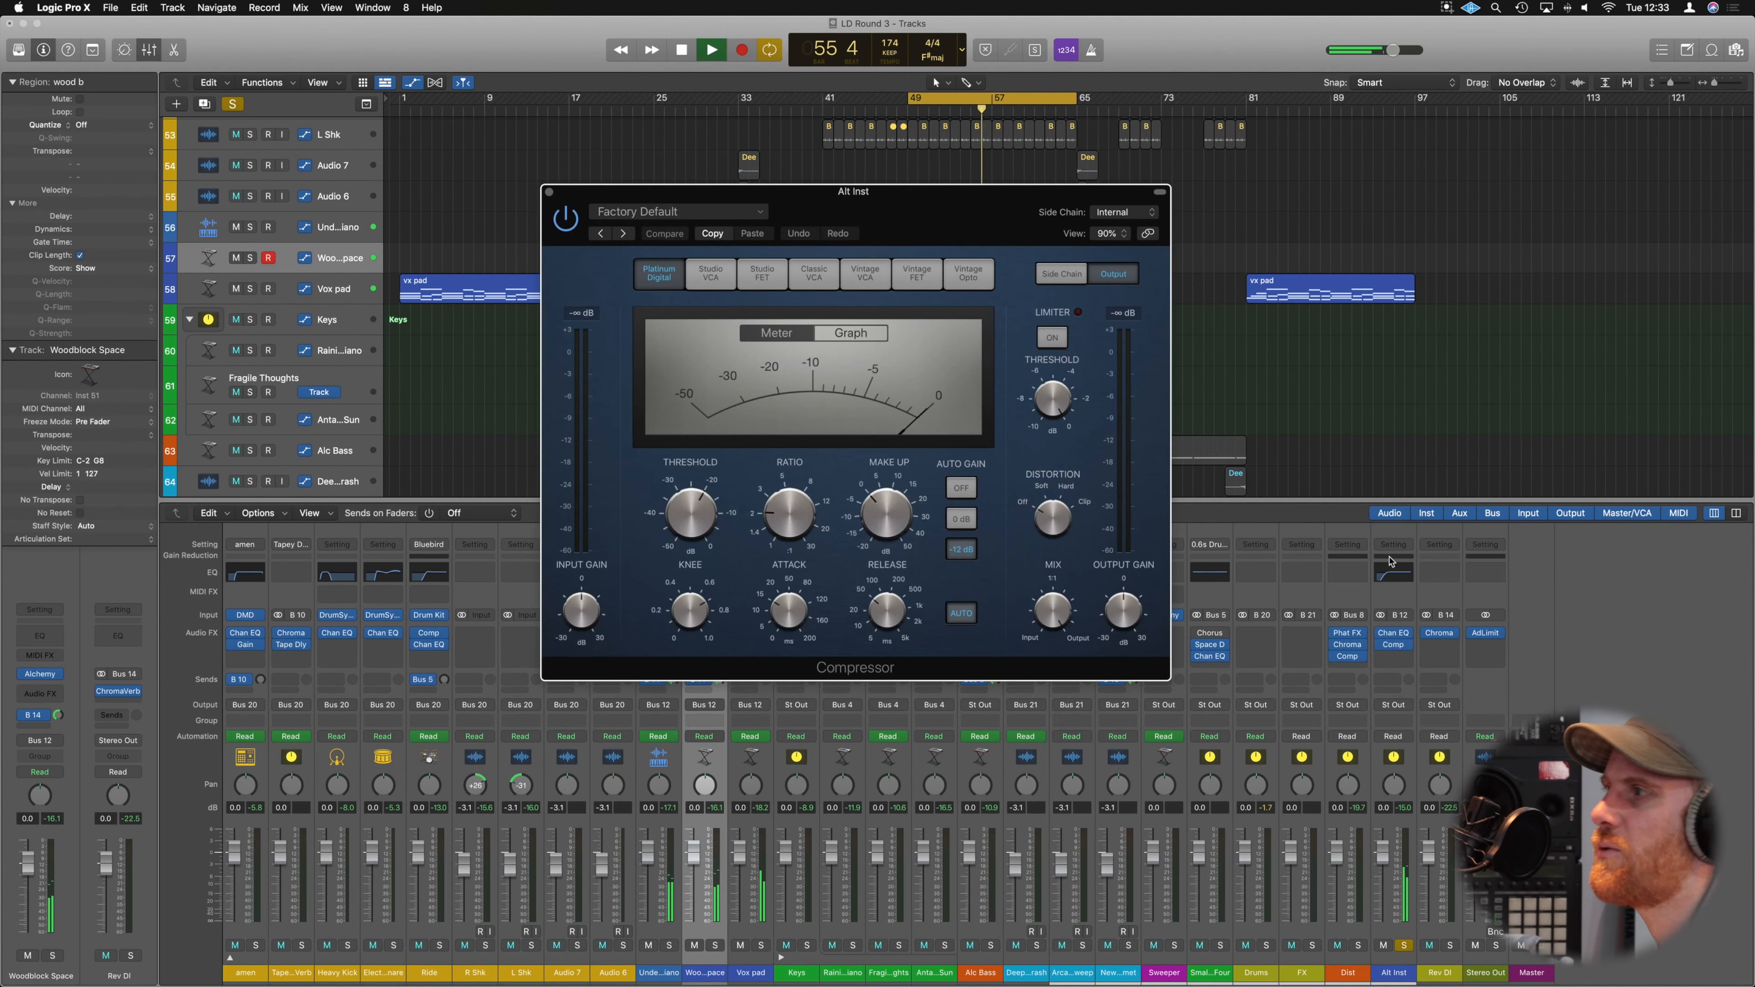
{"action": "left_click", "coordinate": [814, 273]}
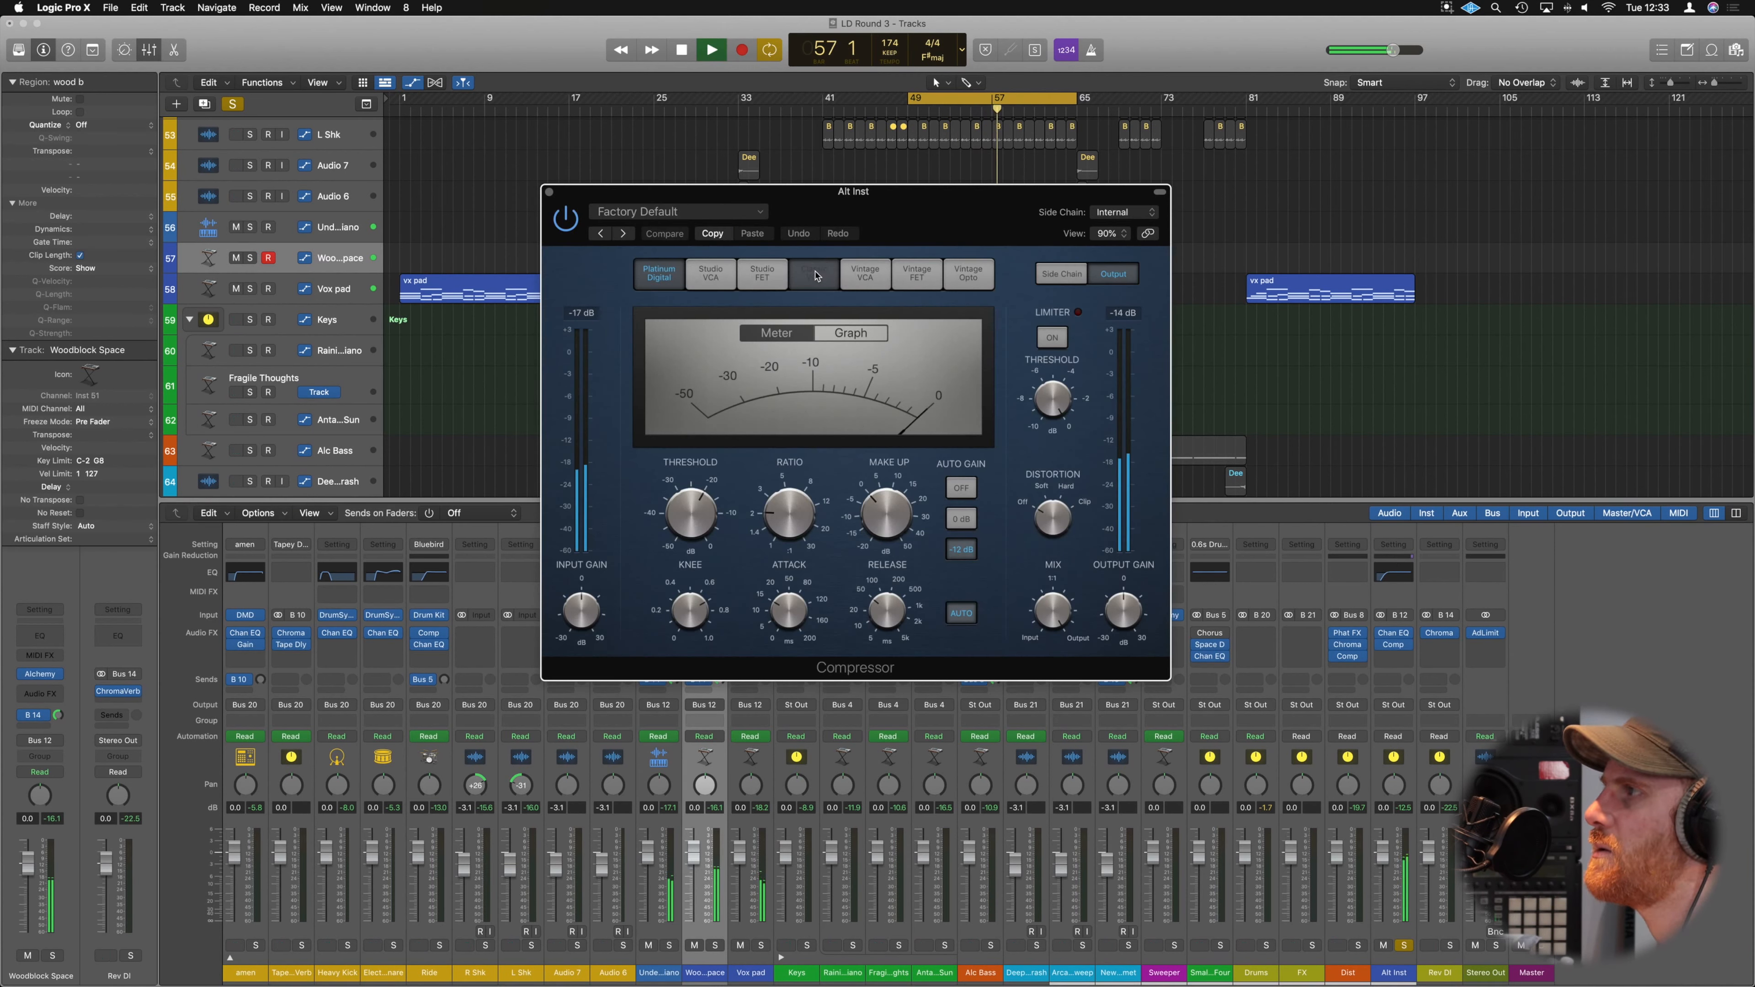
{"action": "left_click", "coordinate": [763, 273]}
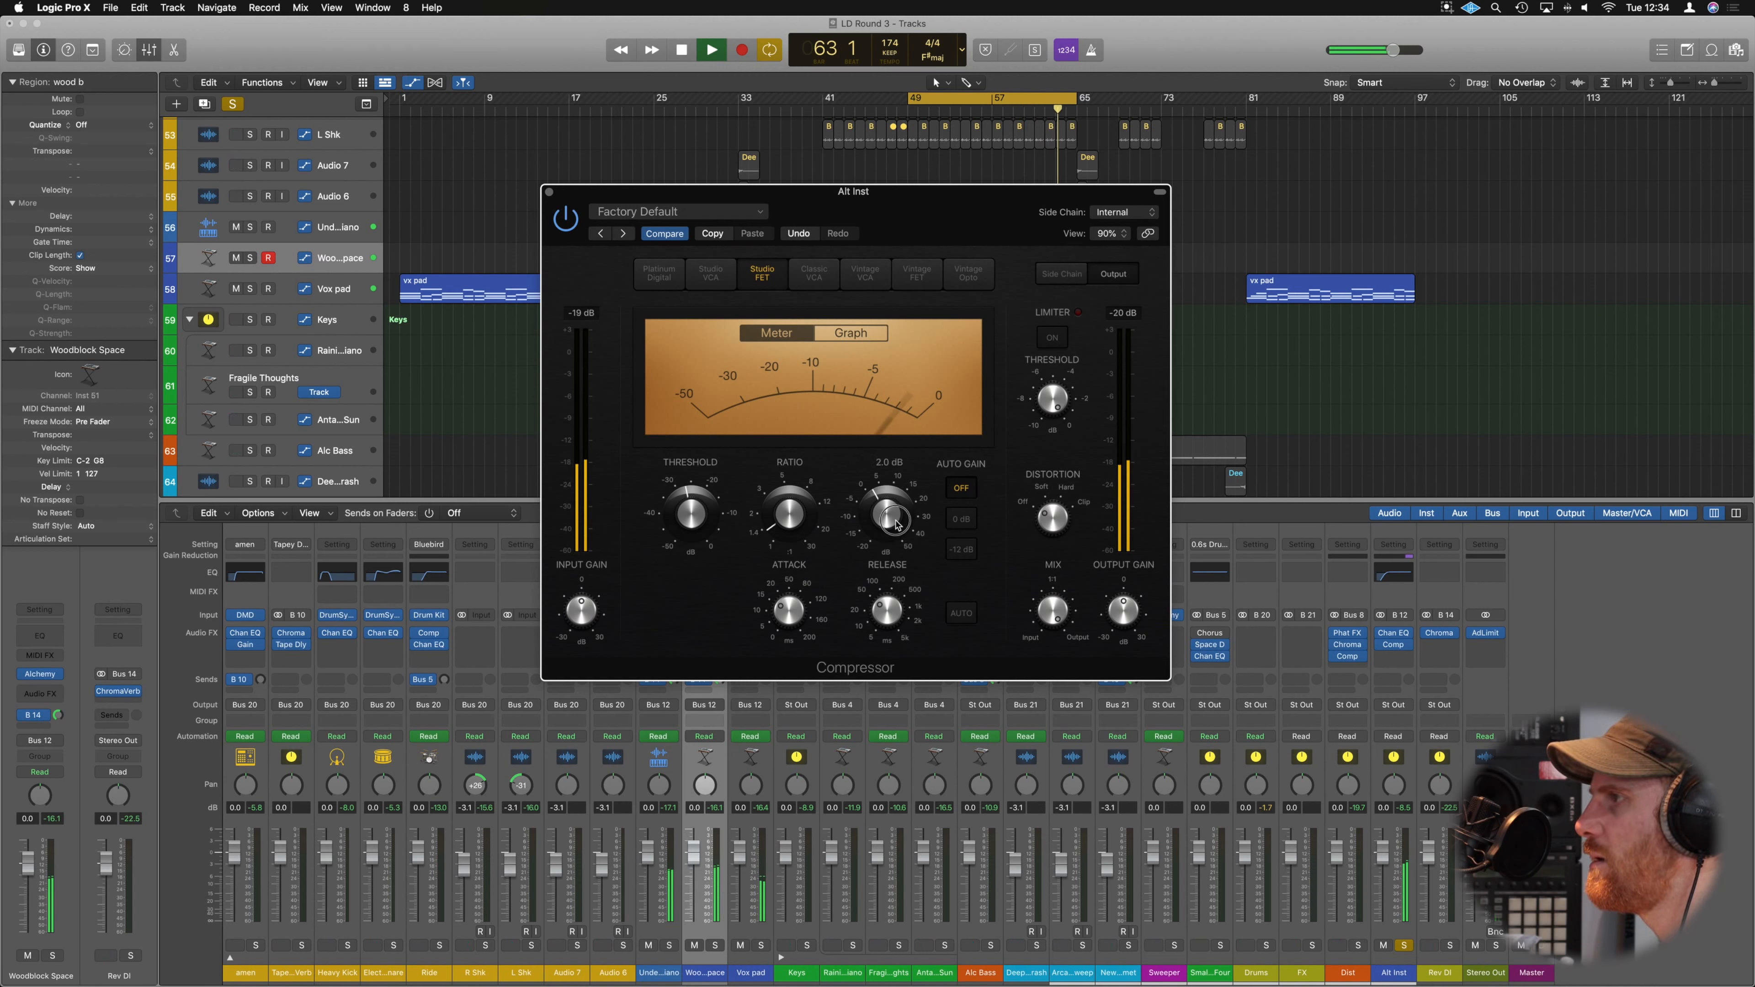
Compare Alt Inst with the compressor bypassed and active, unsolo the bus and close the plug-in.
{"action": "left_click", "coordinate": [1382, 646]}
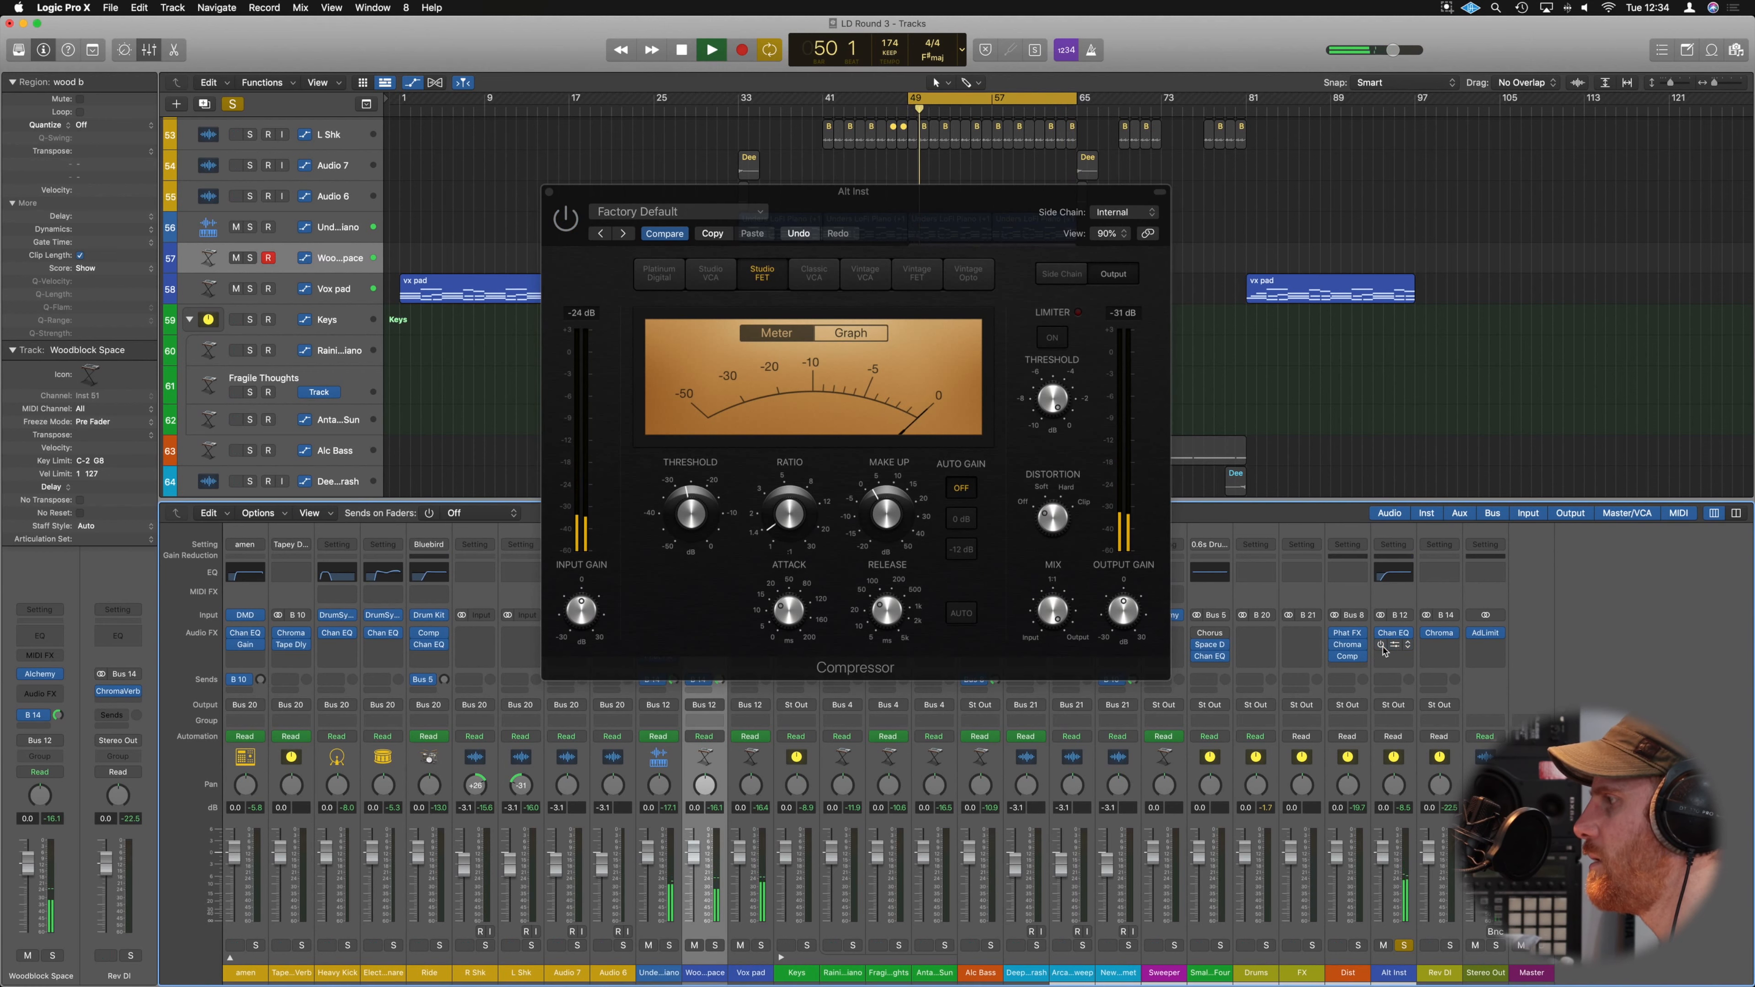
{"action": "left_click", "coordinate": [1404, 946]}
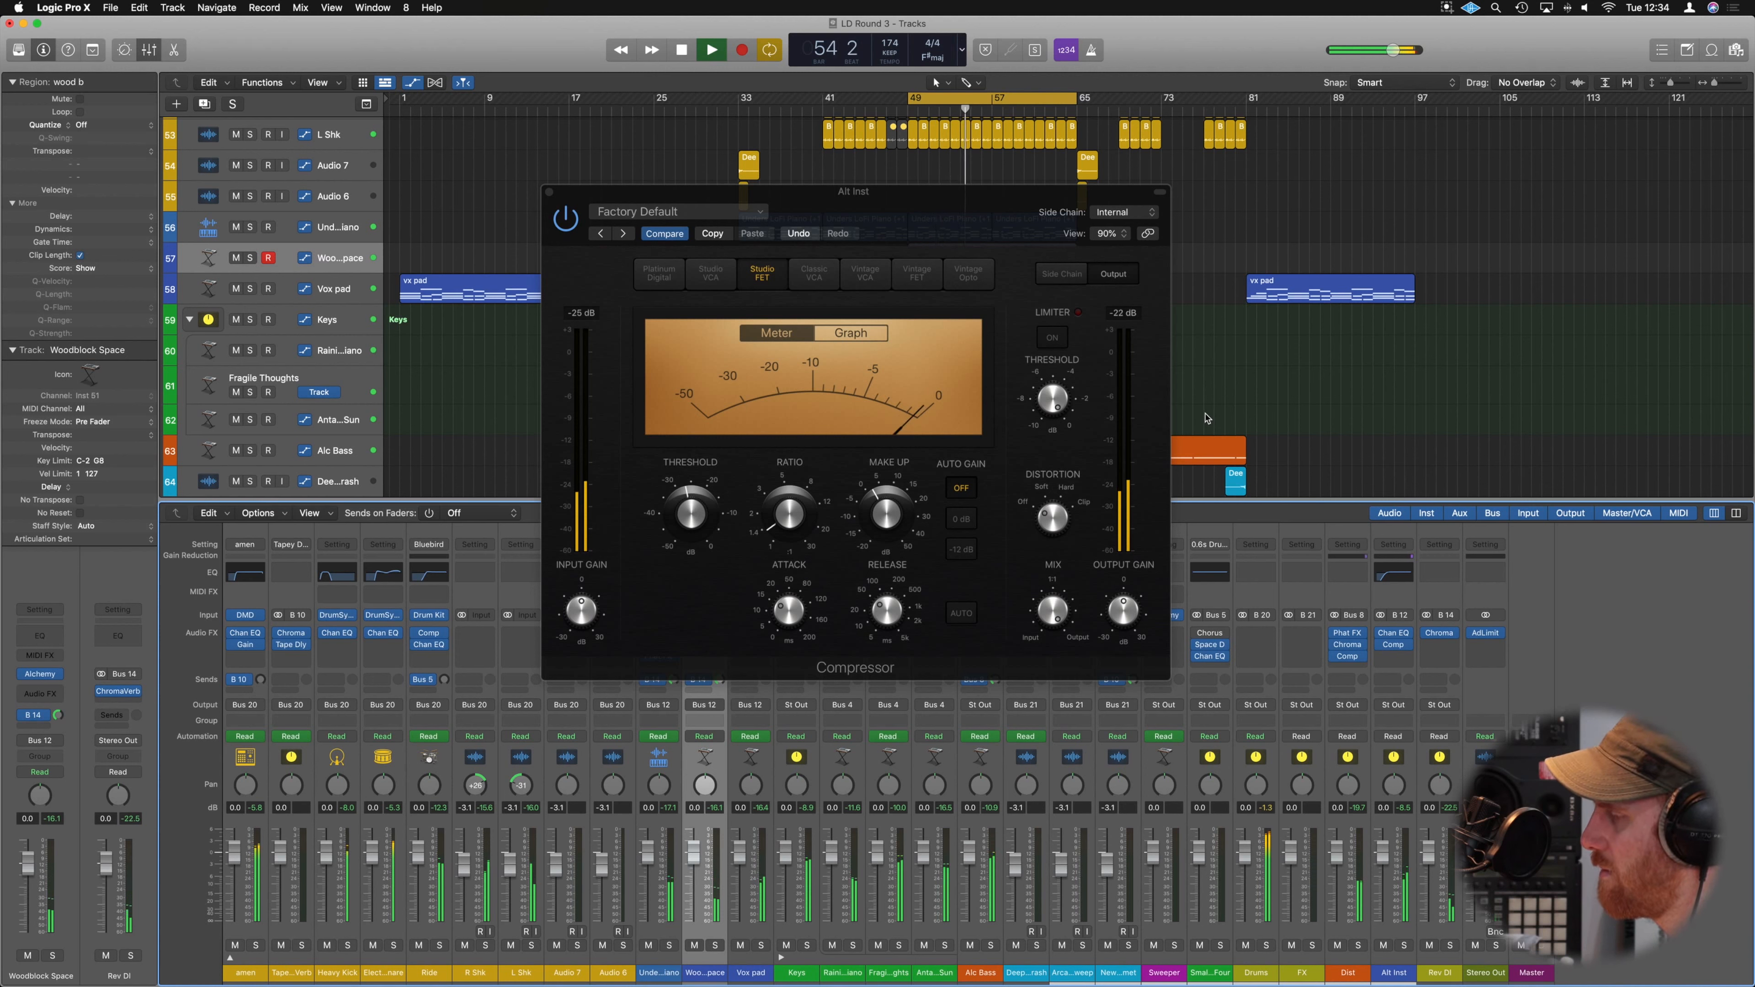
{"action": "left_click", "coordinate": [550, 194]}
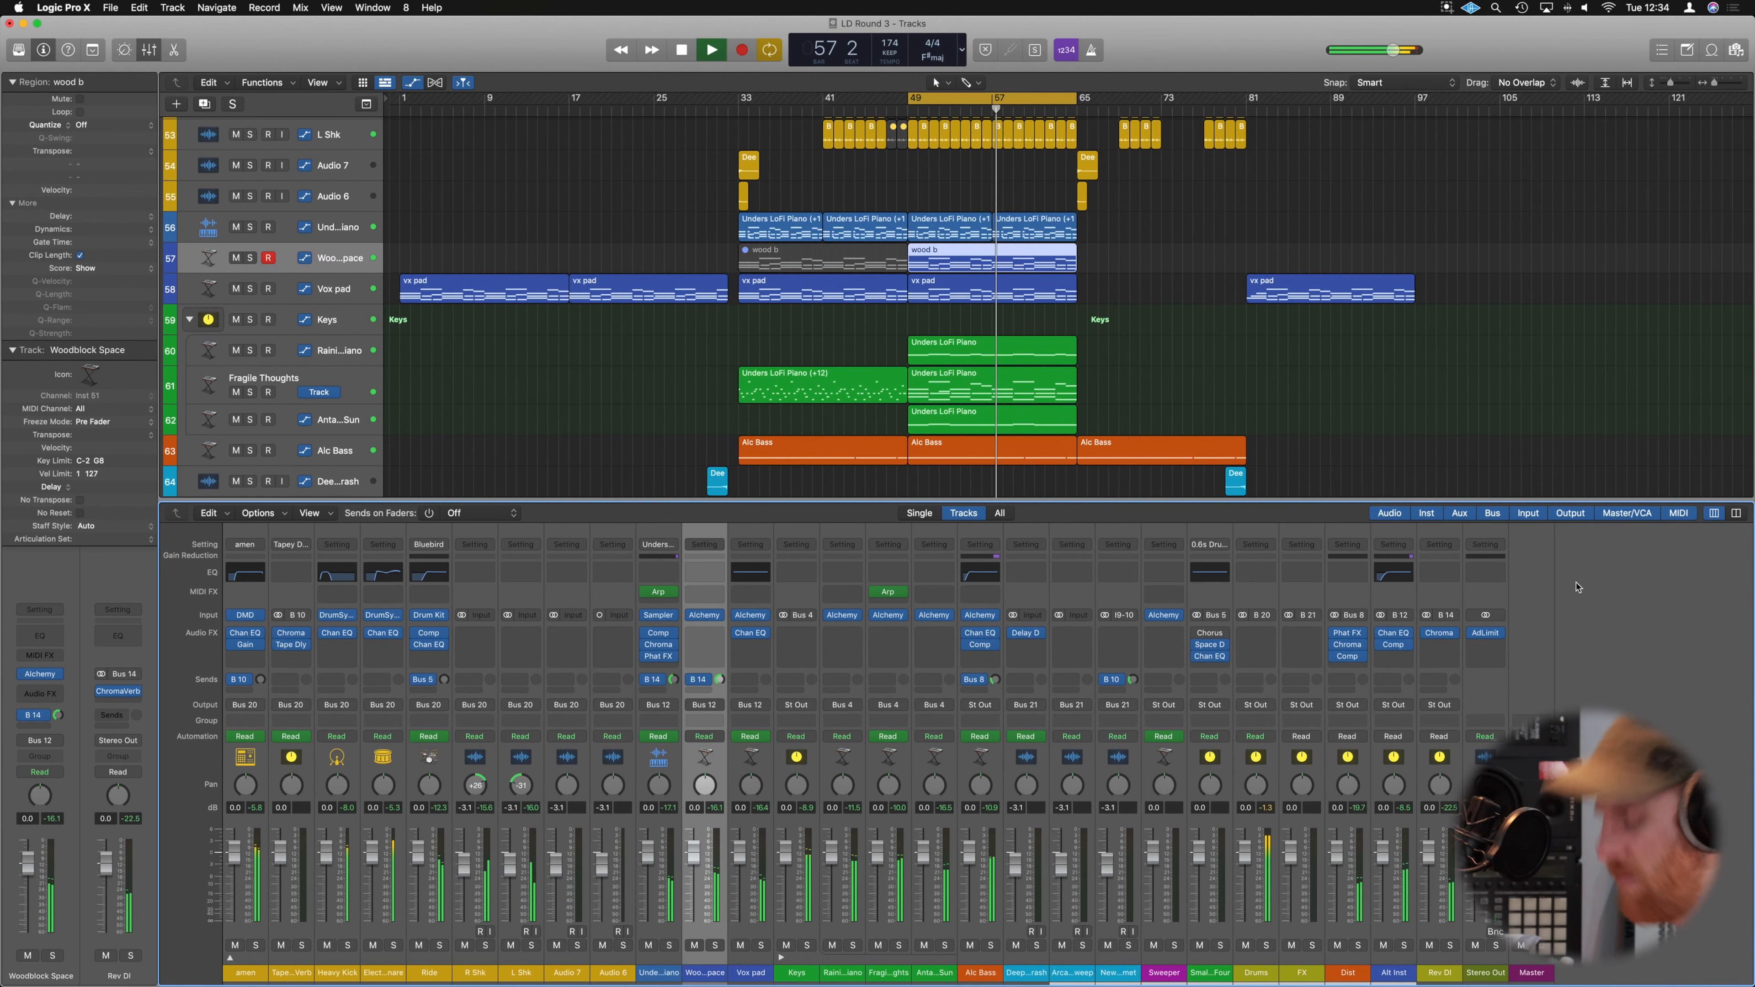
Save the project and restart playback of the full mix with the whole arrangement in view.
{"action": "key", "text": "super+s"}
{"action": "key", "text": "space"}
{"action": "left_click", "coordinate": [1447, 10]}
{"action": "key", "text": "Escape"}
{"action": "key", "text": "space"}
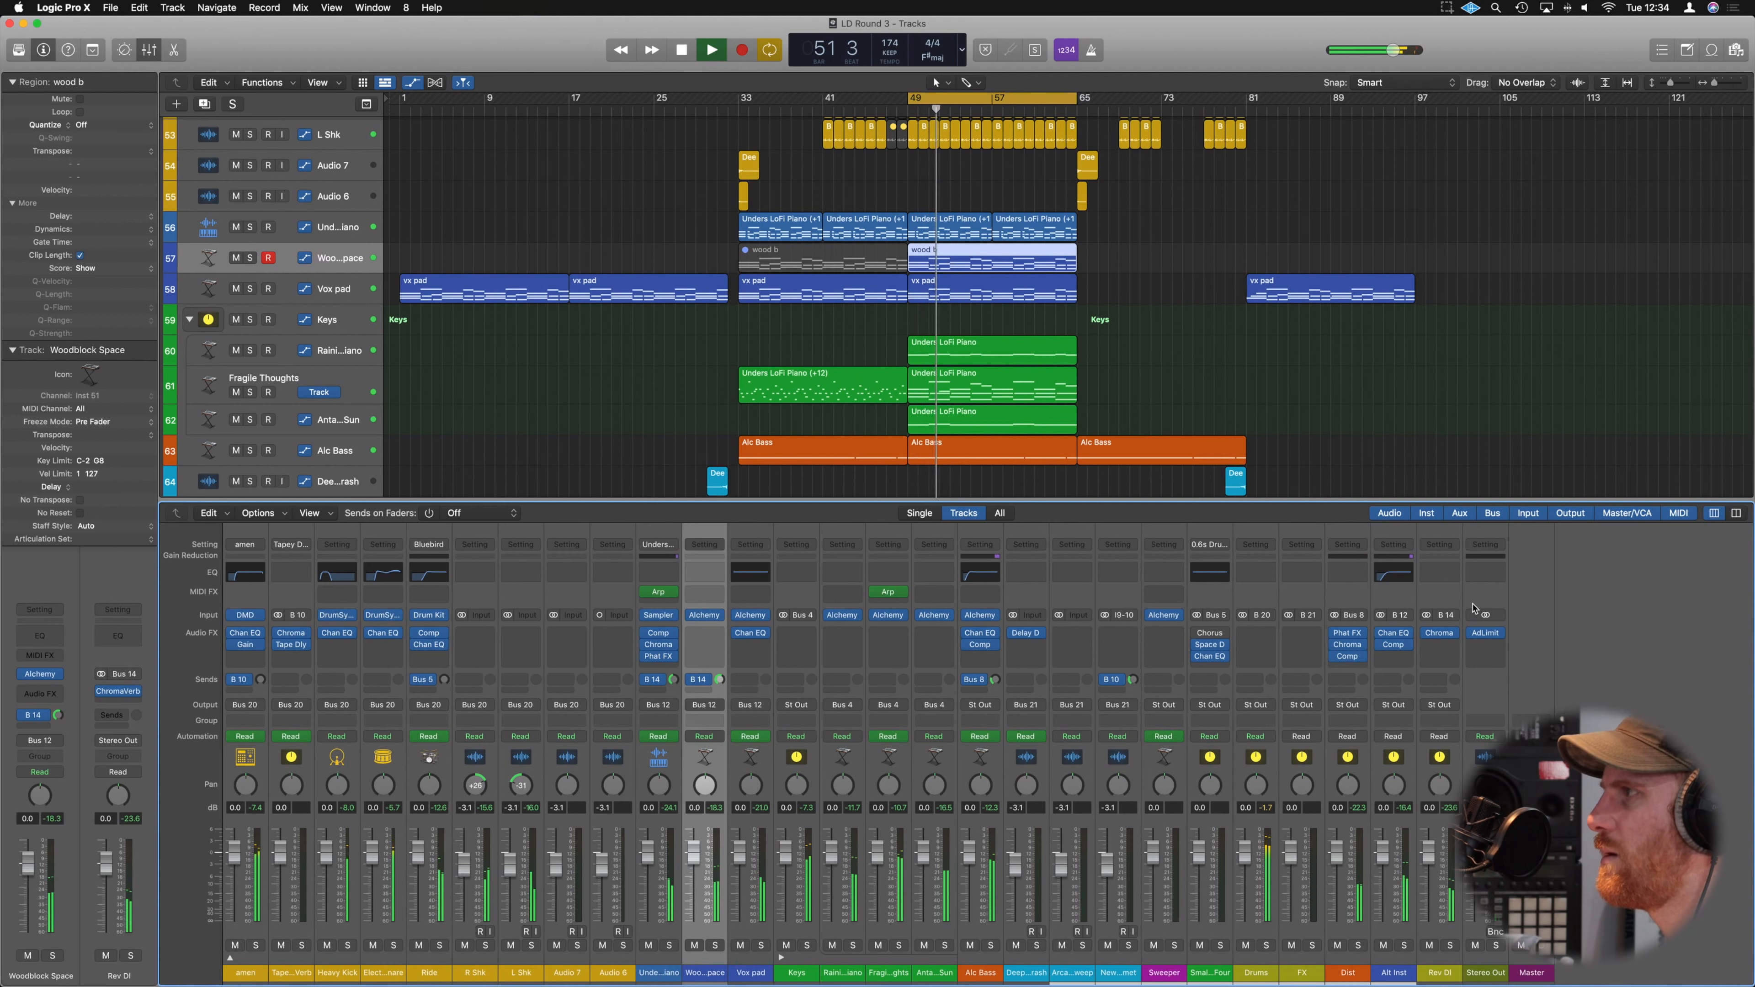
{"action": "scroll", "coordinate": [1216, 334], "scroll_direction": "up", "scroll_amount": 5}
{"action": "scroll", "coordinate": [1216, 335], "scroll_direction": "down", "scroll_amount": 6}
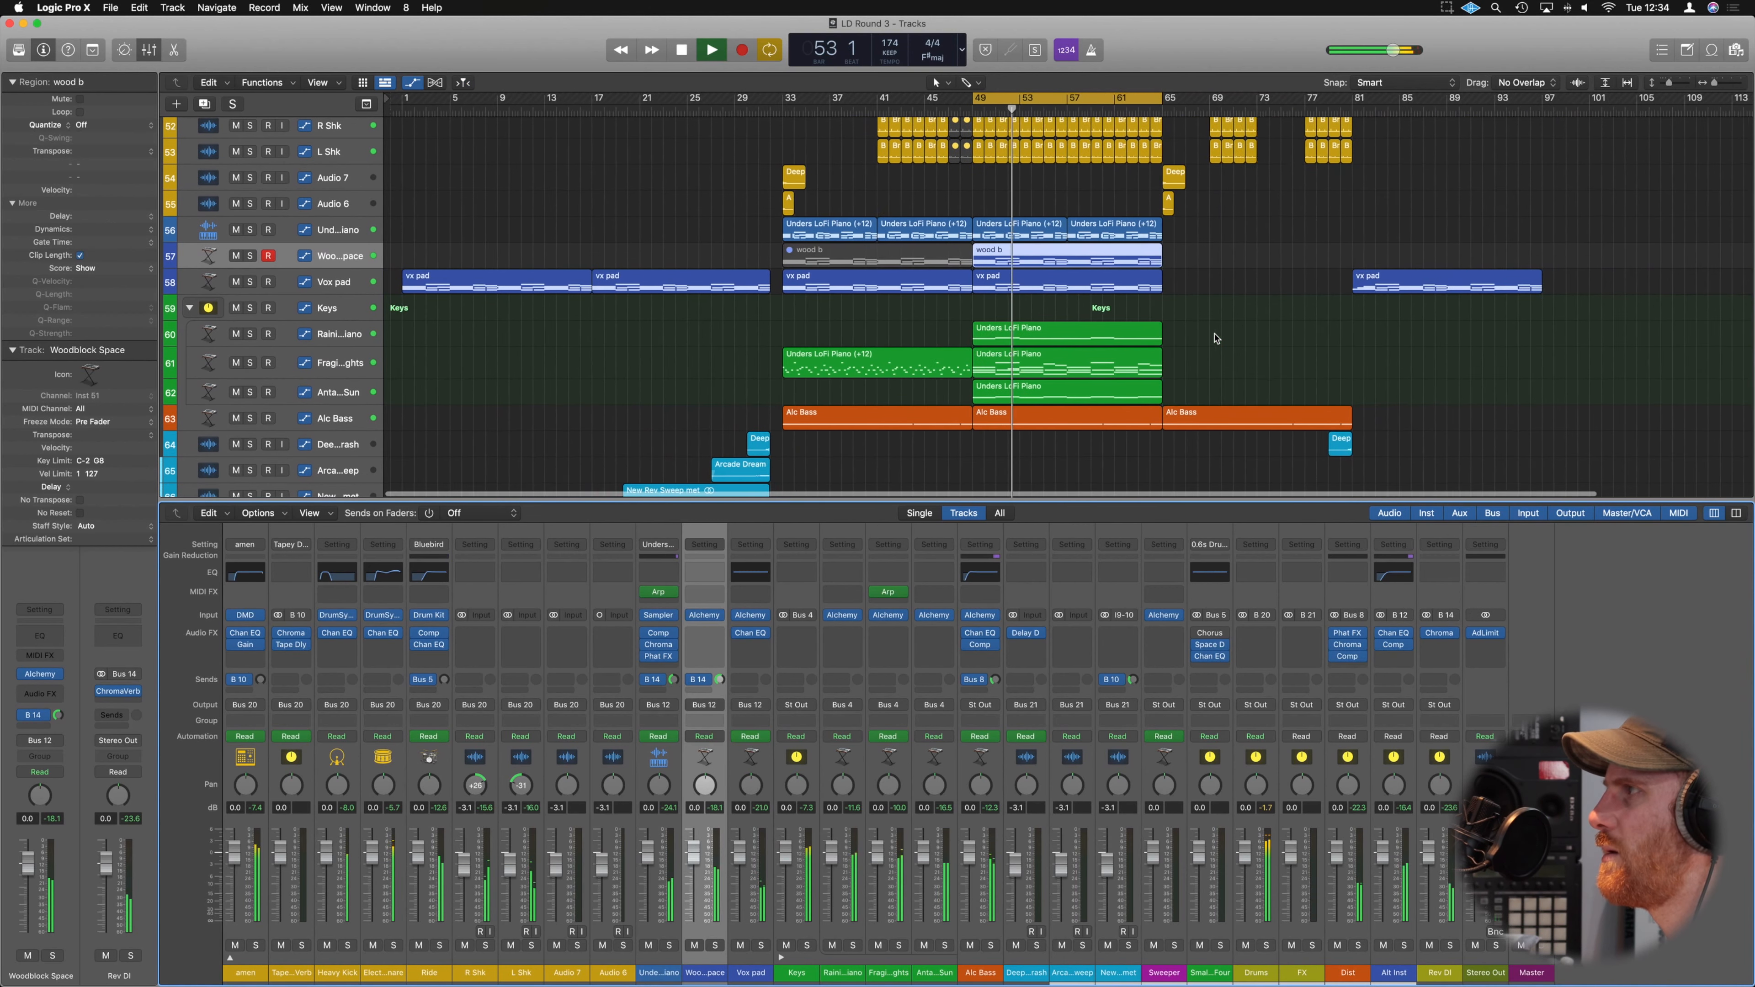
{"action": "scroll", "coordinate": [1216, 339], "scroll_direction": "down", "scroll_amount": 4}
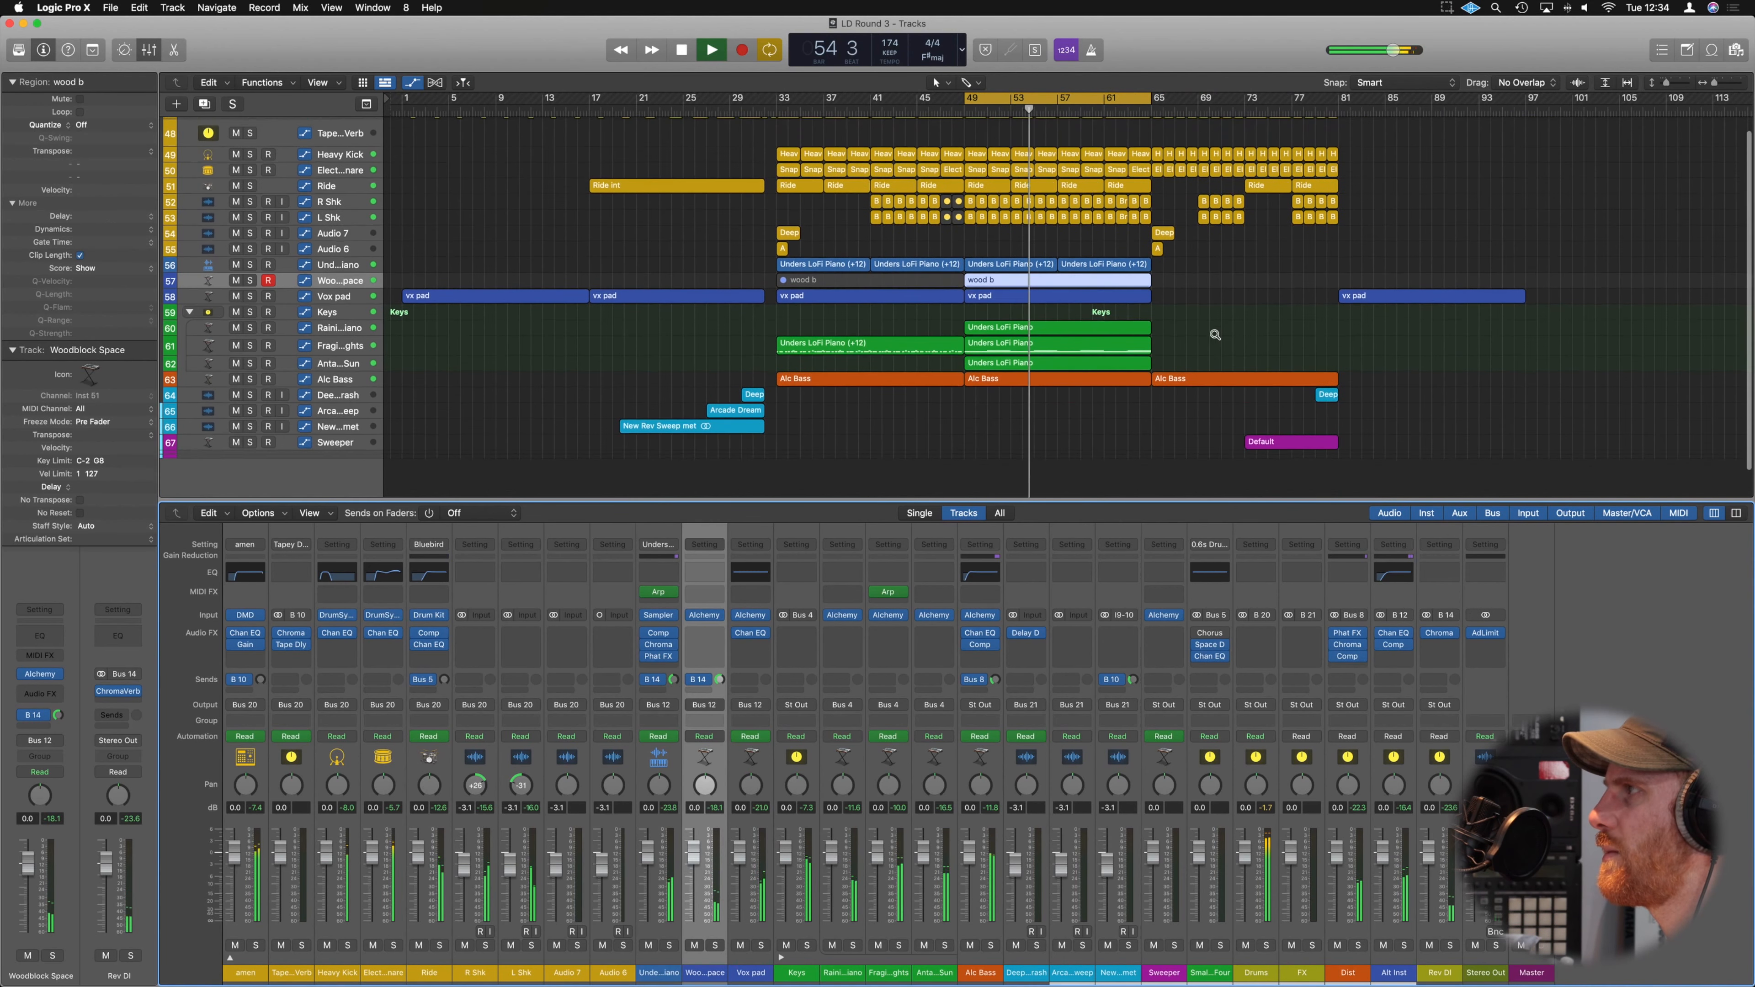